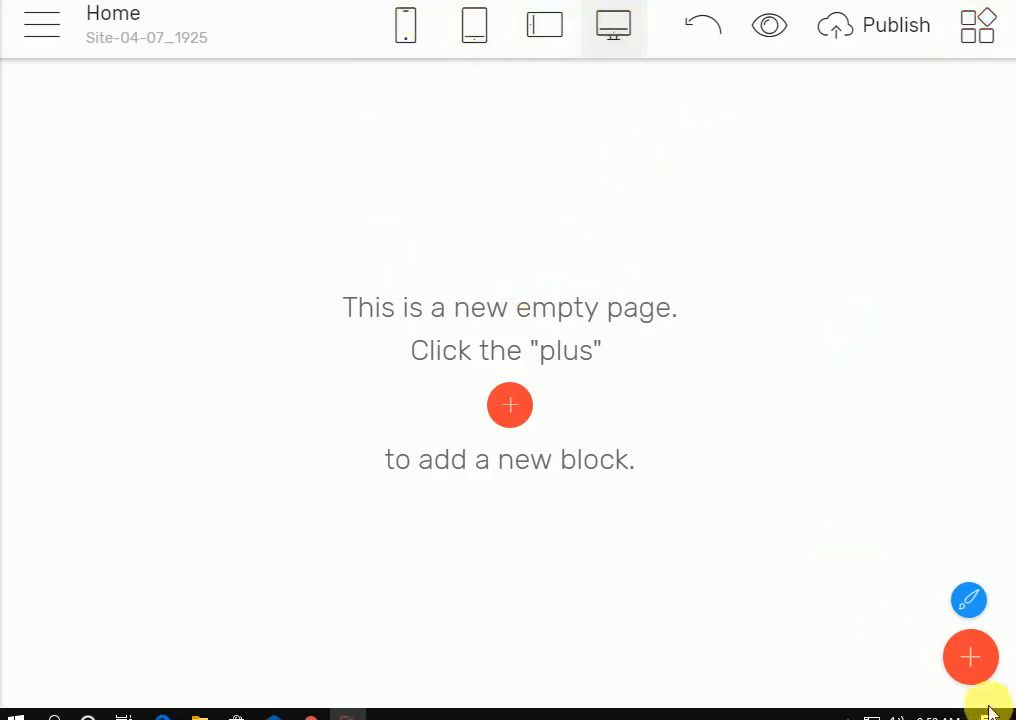
Step: Add the dark menu block with logo, Services, About Us and Try It Now! to the empty page
click(943, 655)
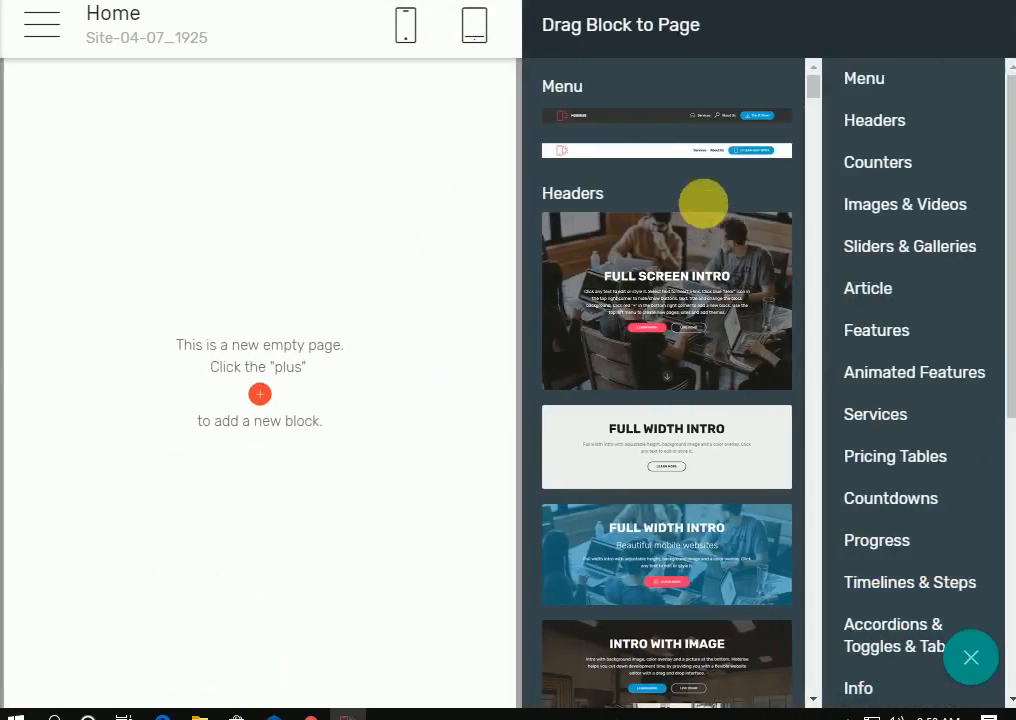
drag(672, 122, 146, 108)
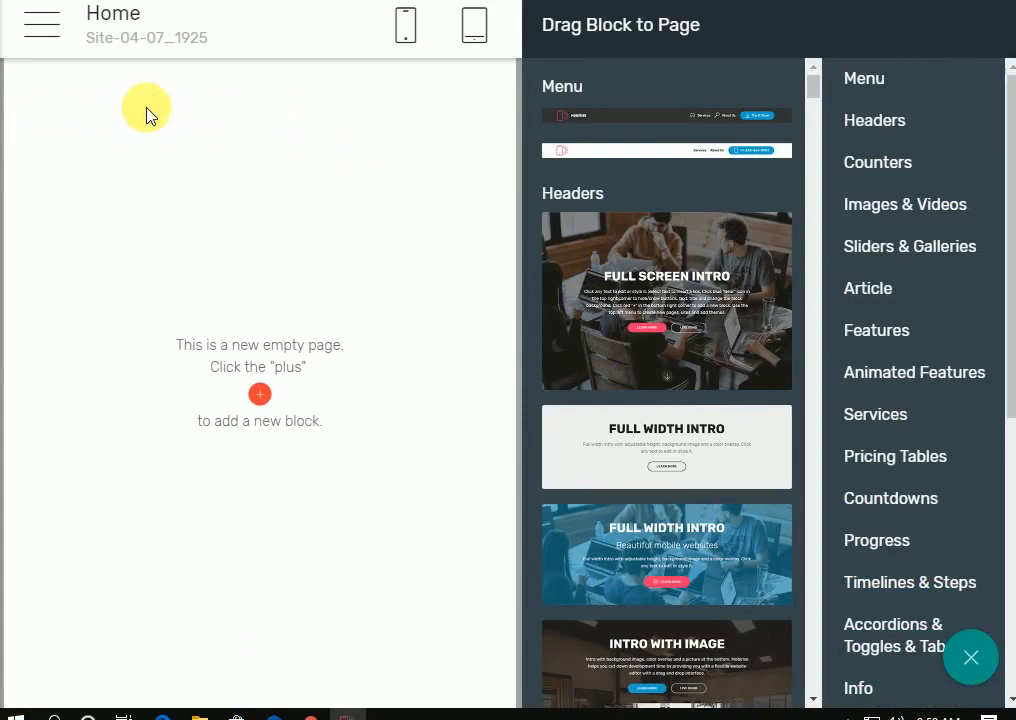
click(363, 219)
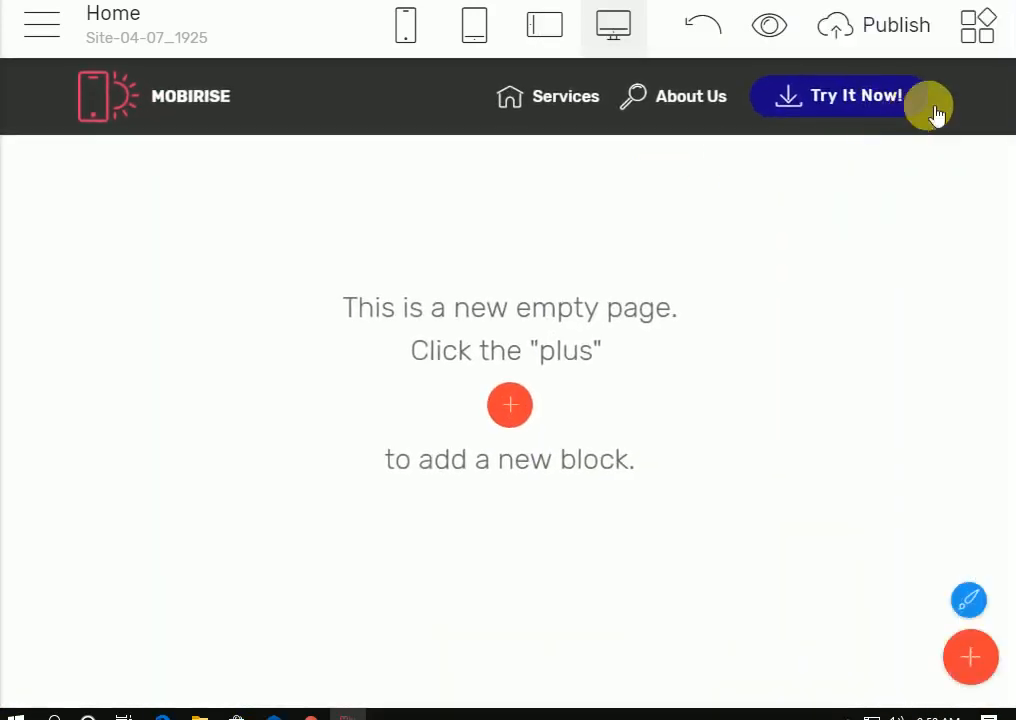
Step: Crop the menu's logo image using the default crop frame
click(97, 100)
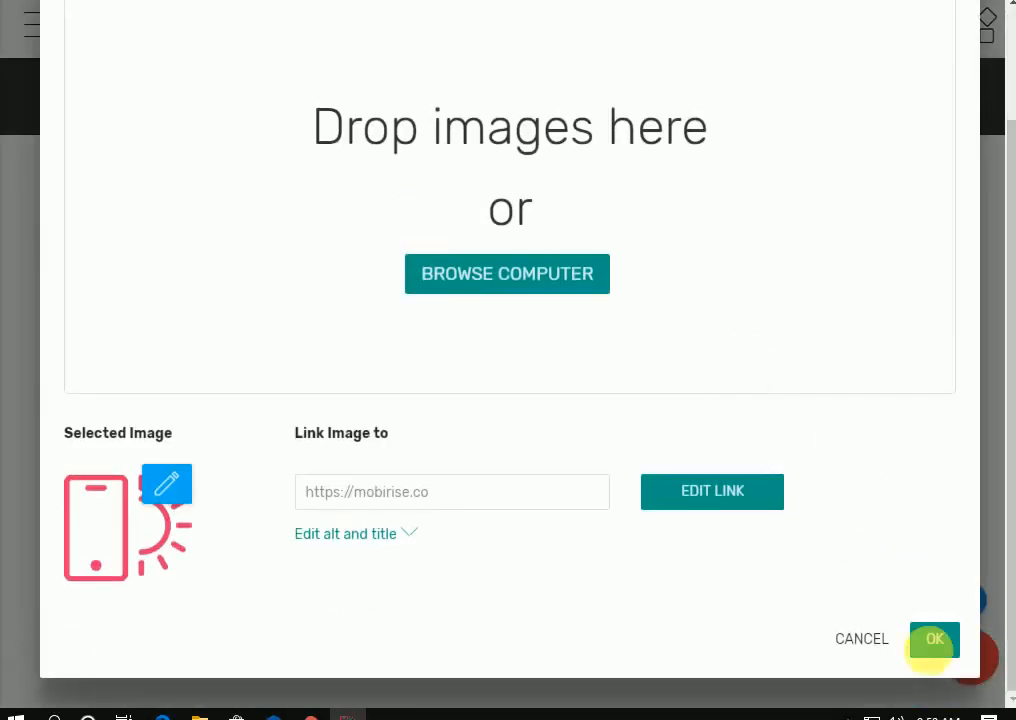
click(167, 487)
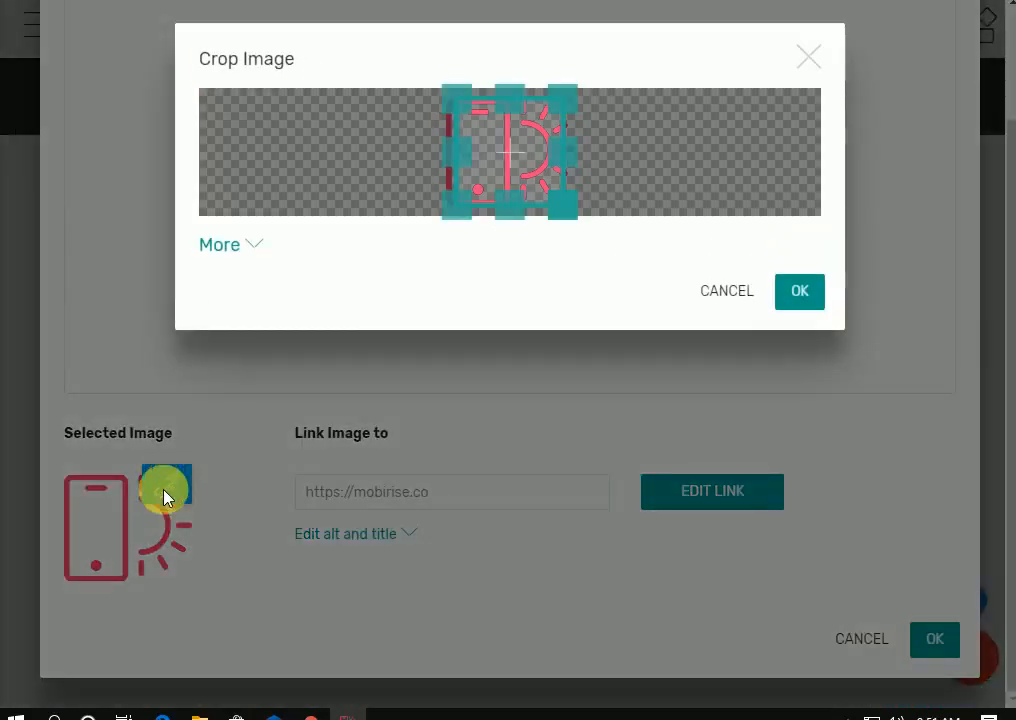
click(228, 246)
click(797, 350)
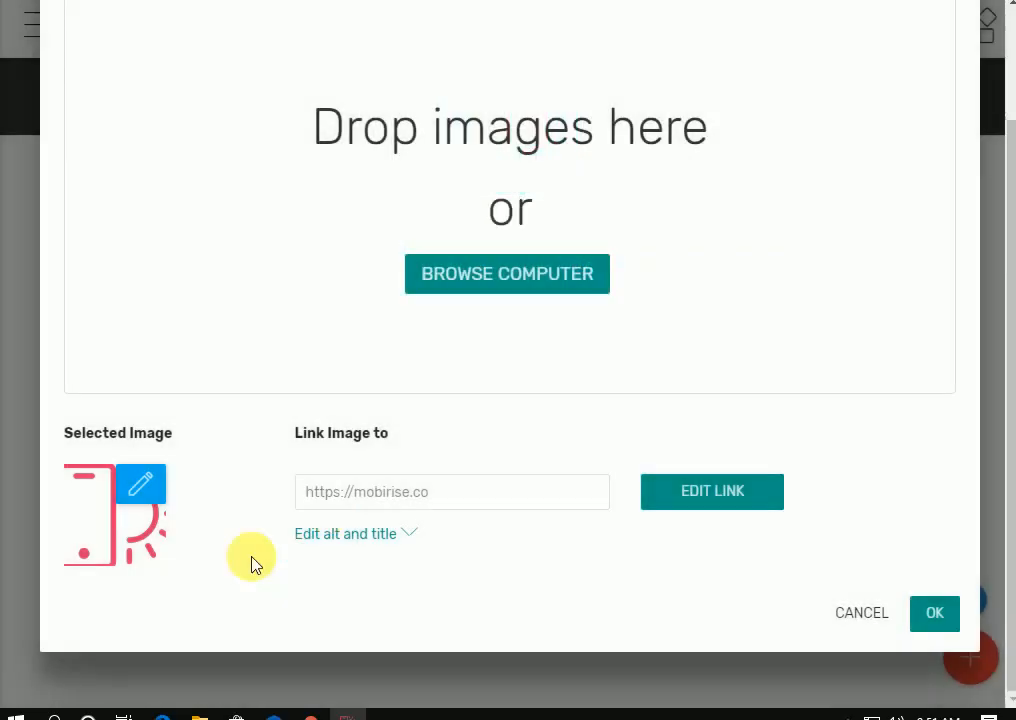
click(330, 536)
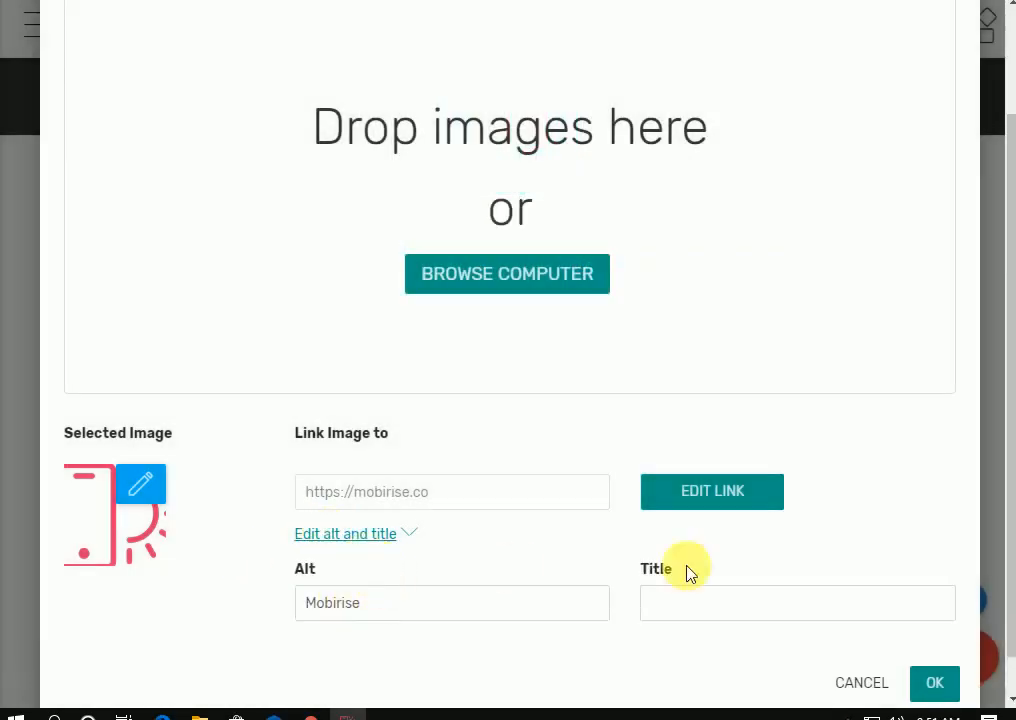
click(722, 510)
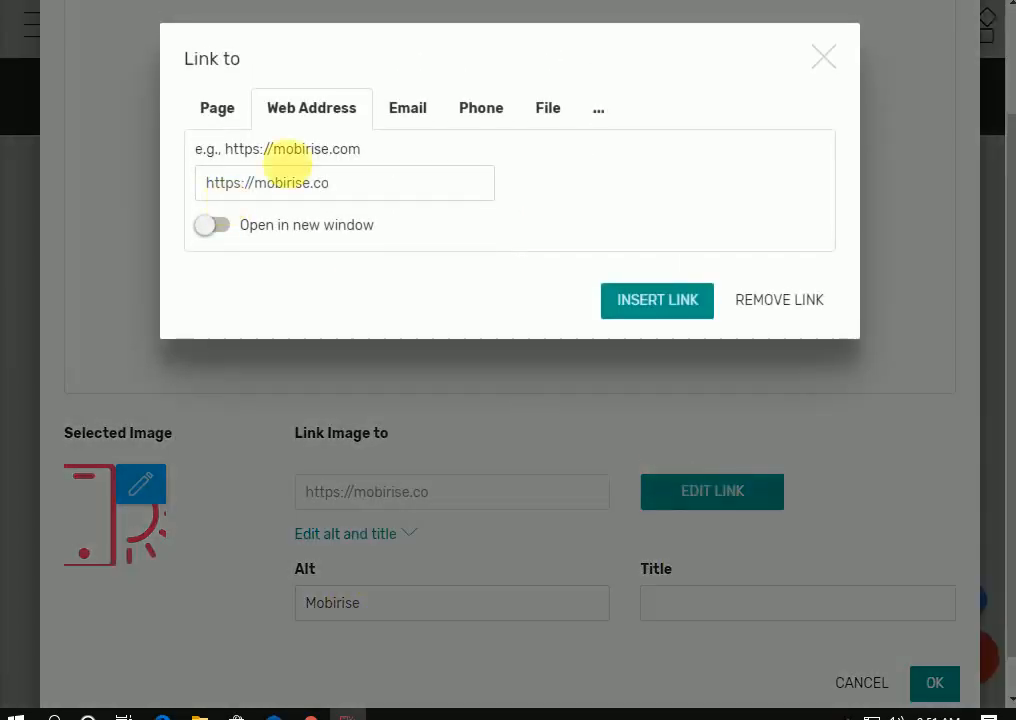
click(544, 110)
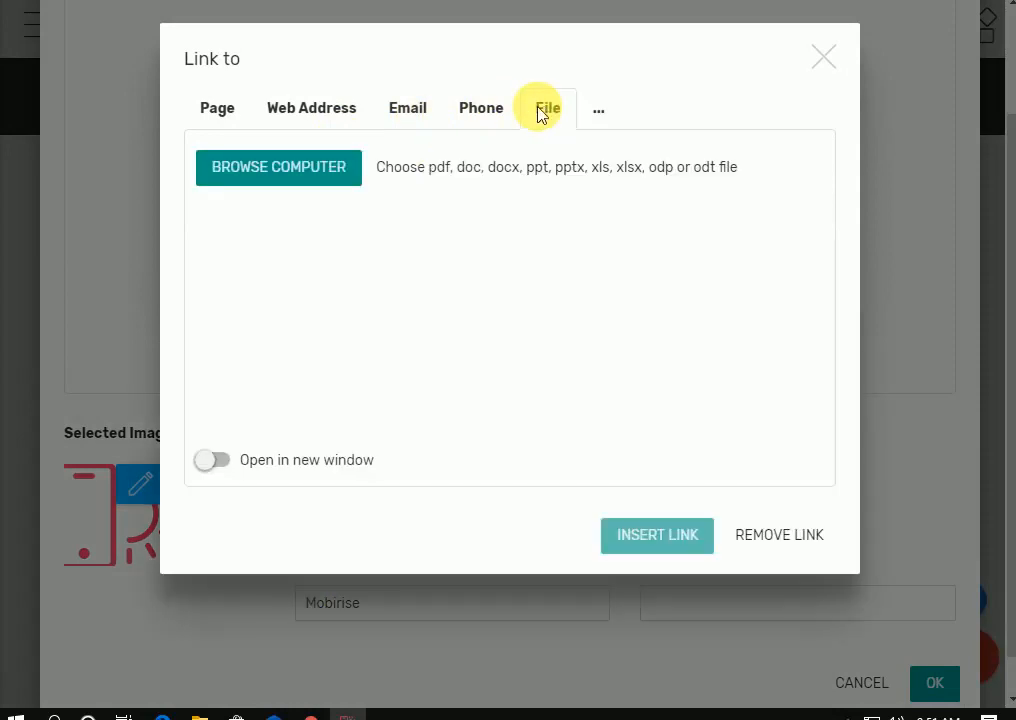
click(273, 176)
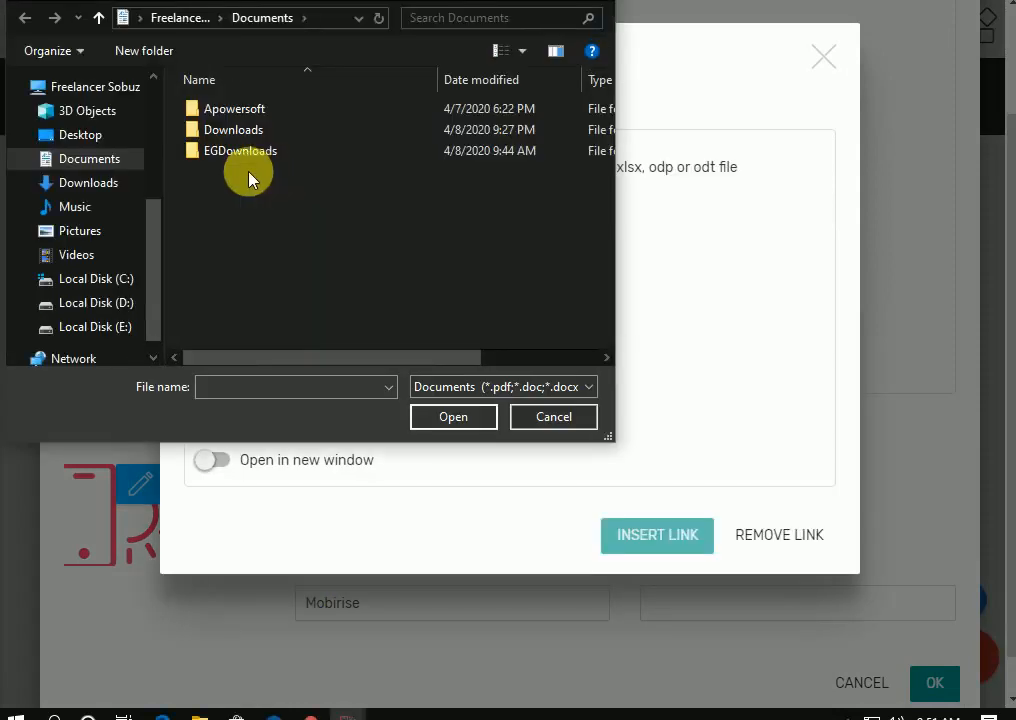
double_click(227, 131)
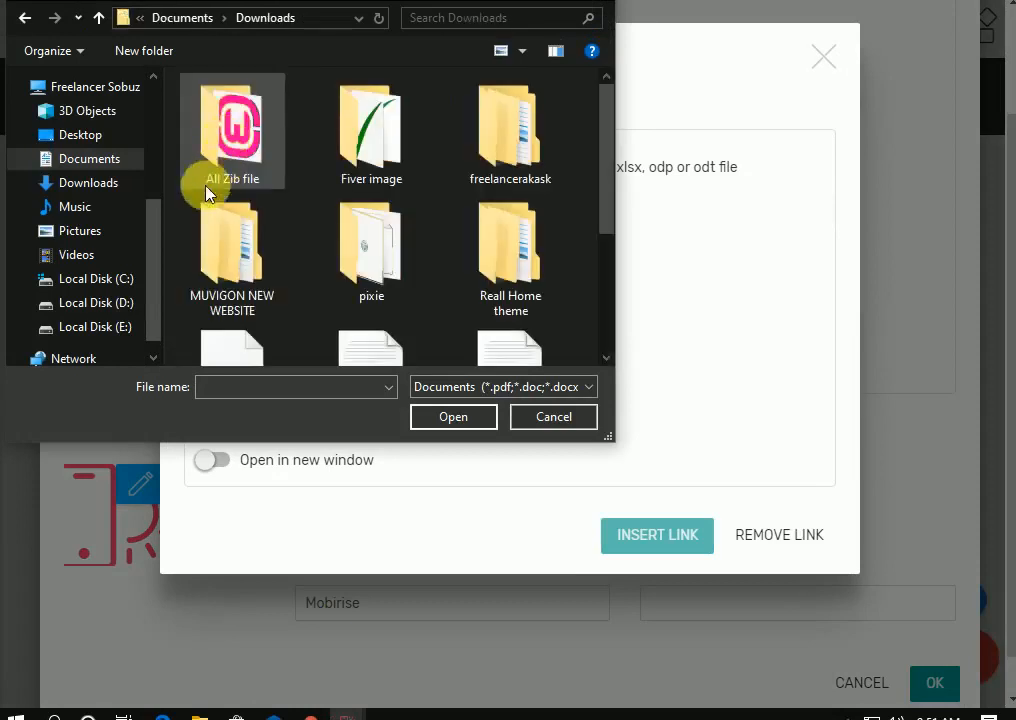
double_click(356, 145)
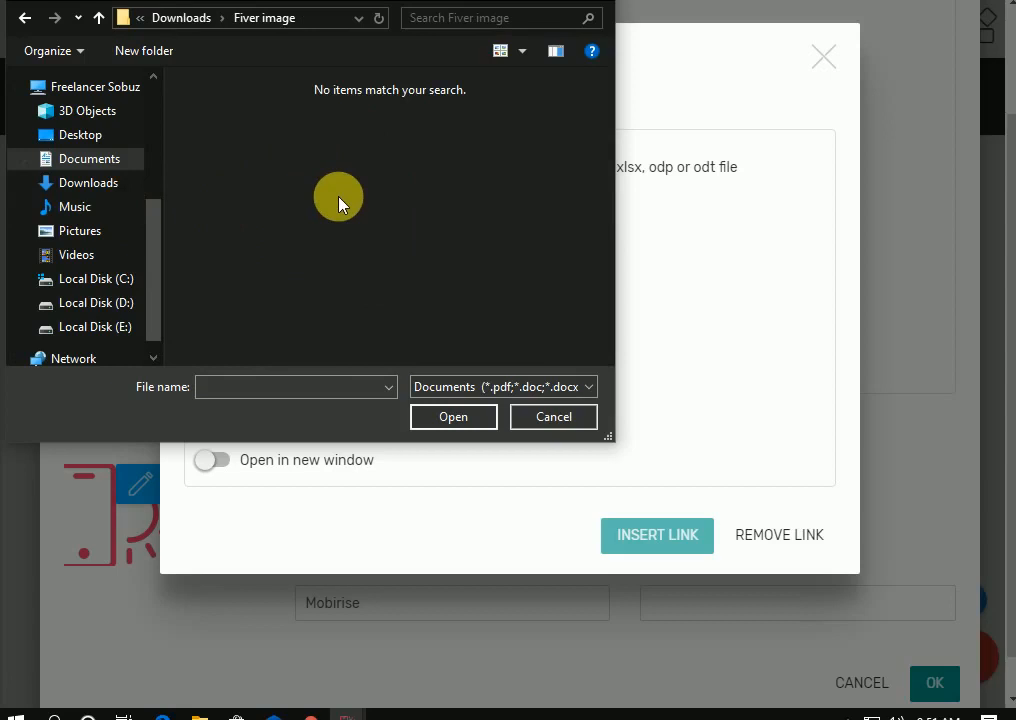
click(25, 18)
double_click(243, 157)
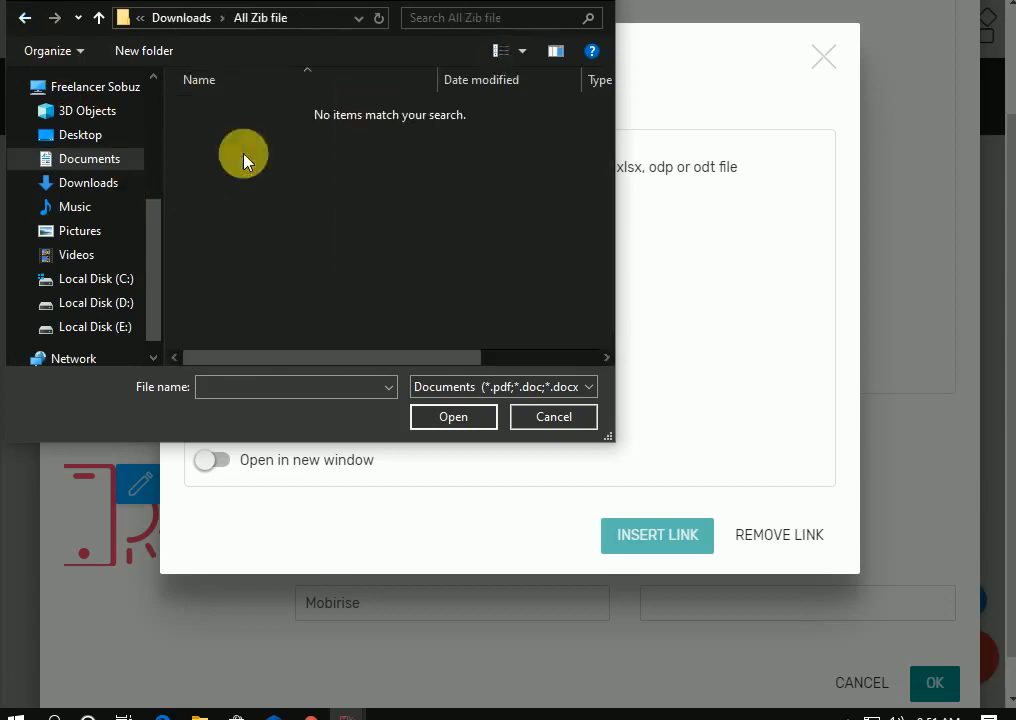
click(22, 19)
click(22, 22)
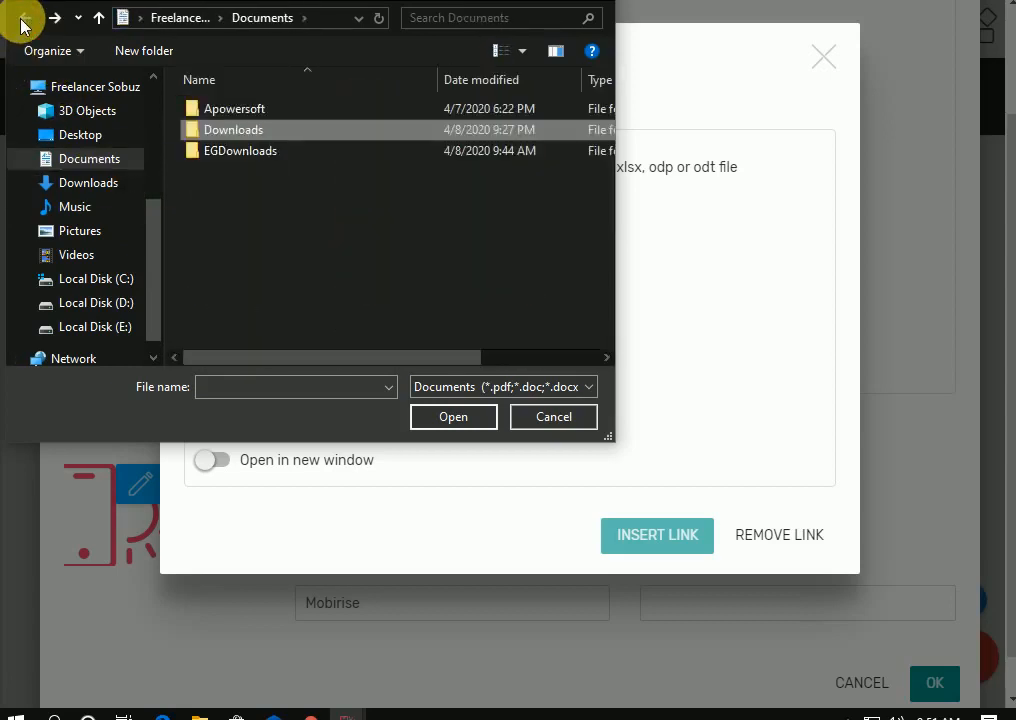
double_click(240, 151)
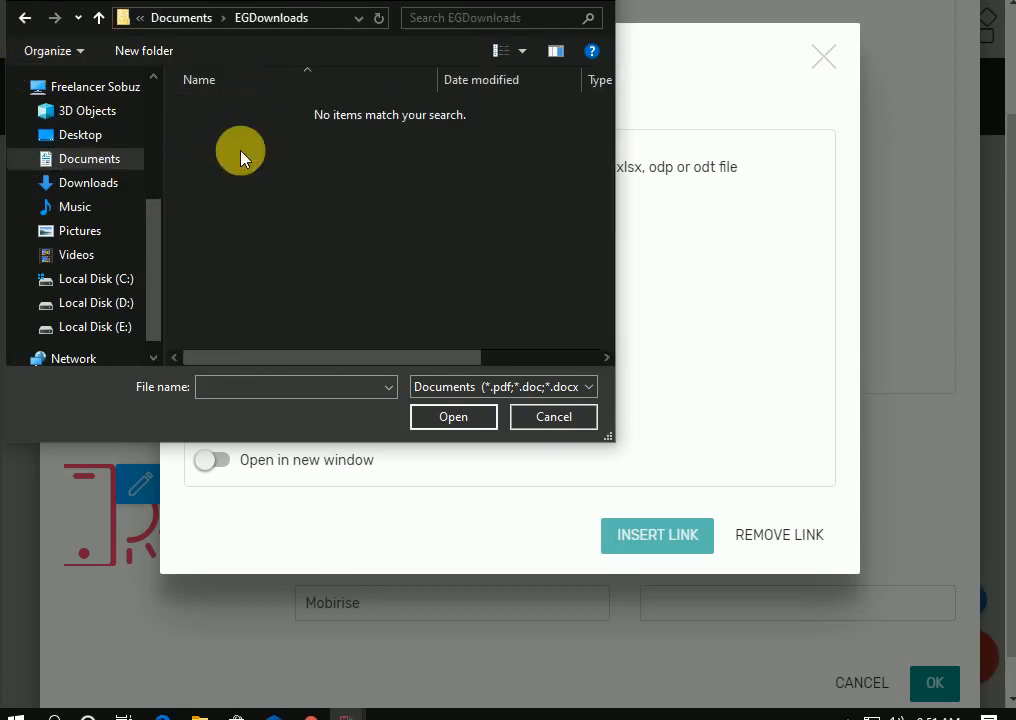
click(25, 18)
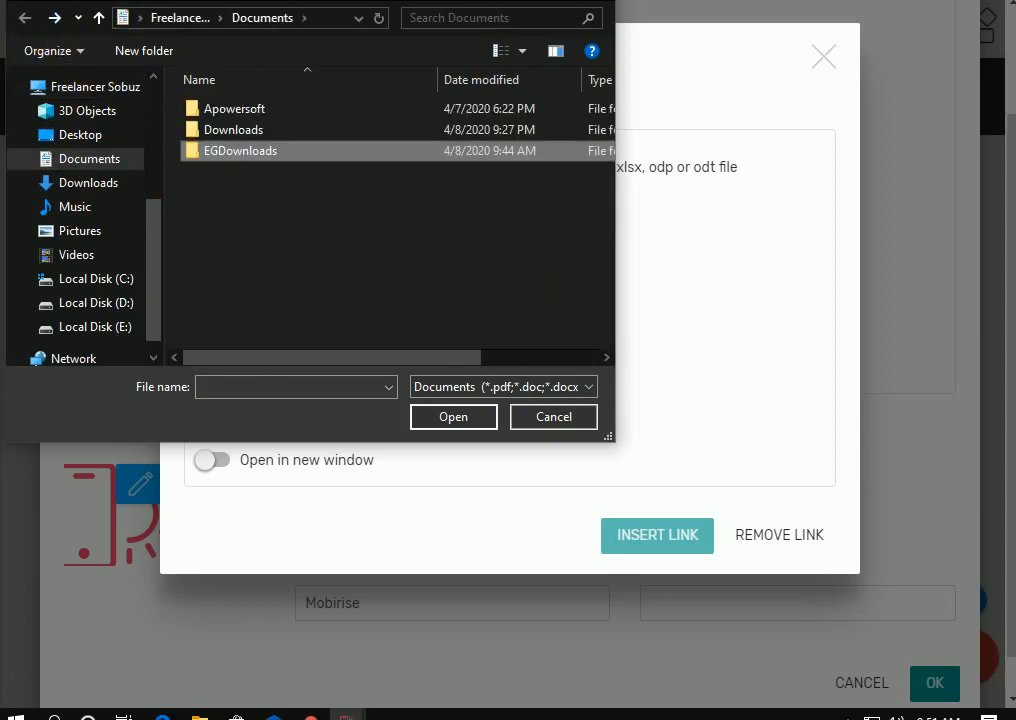
click(109, 303)
click(109, 280)
click(118, 303)
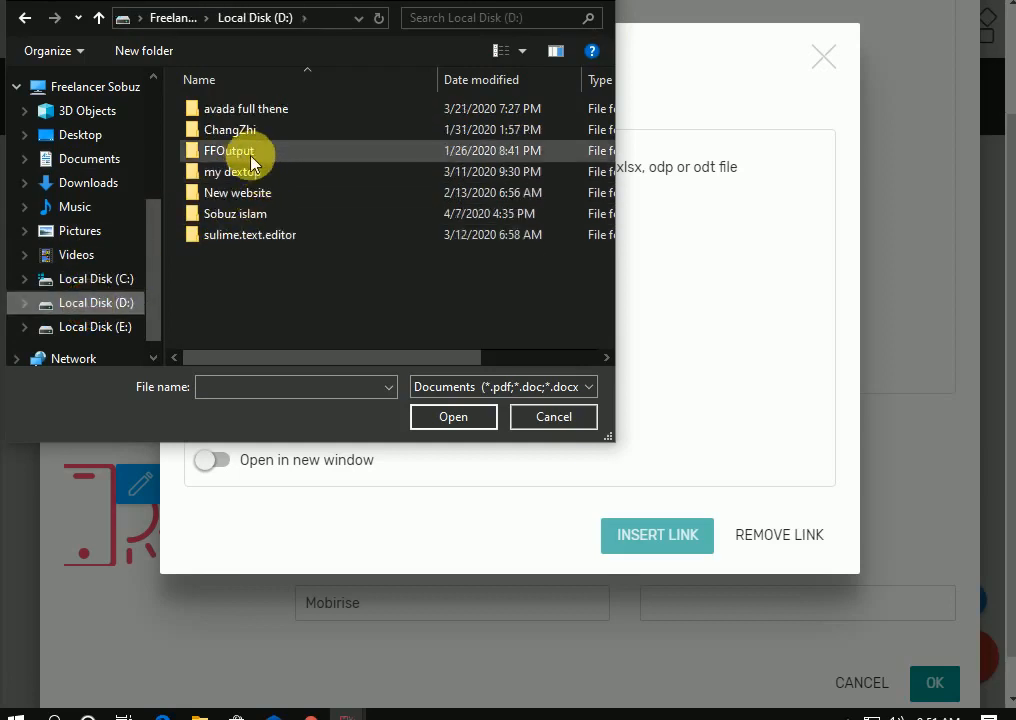
double_click(250, 214)
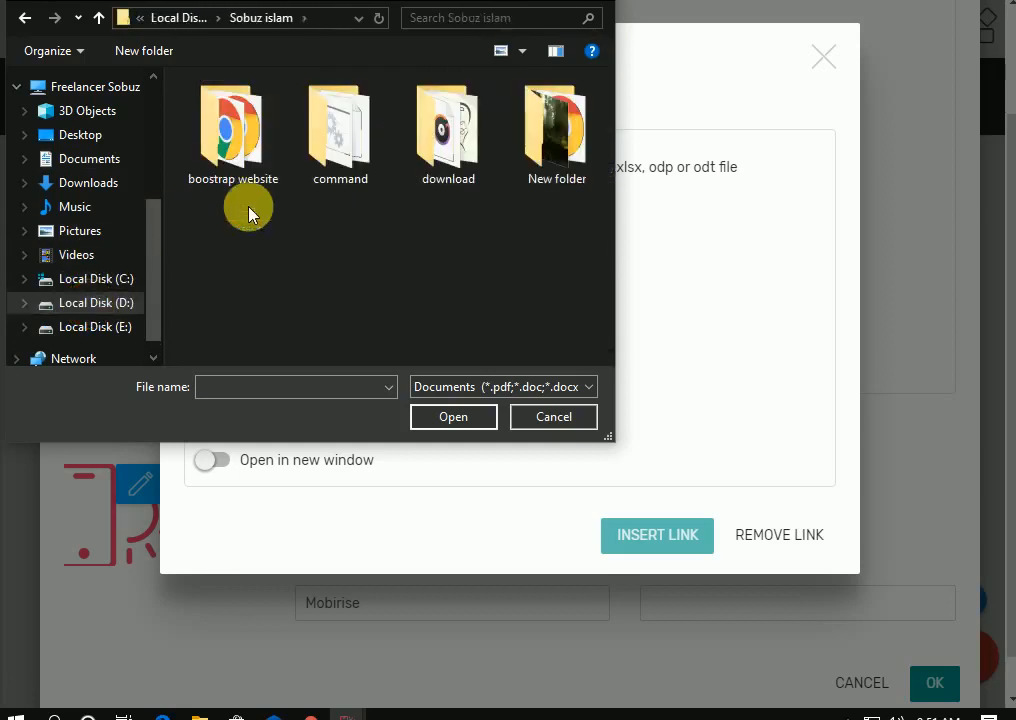
click(601, 8)
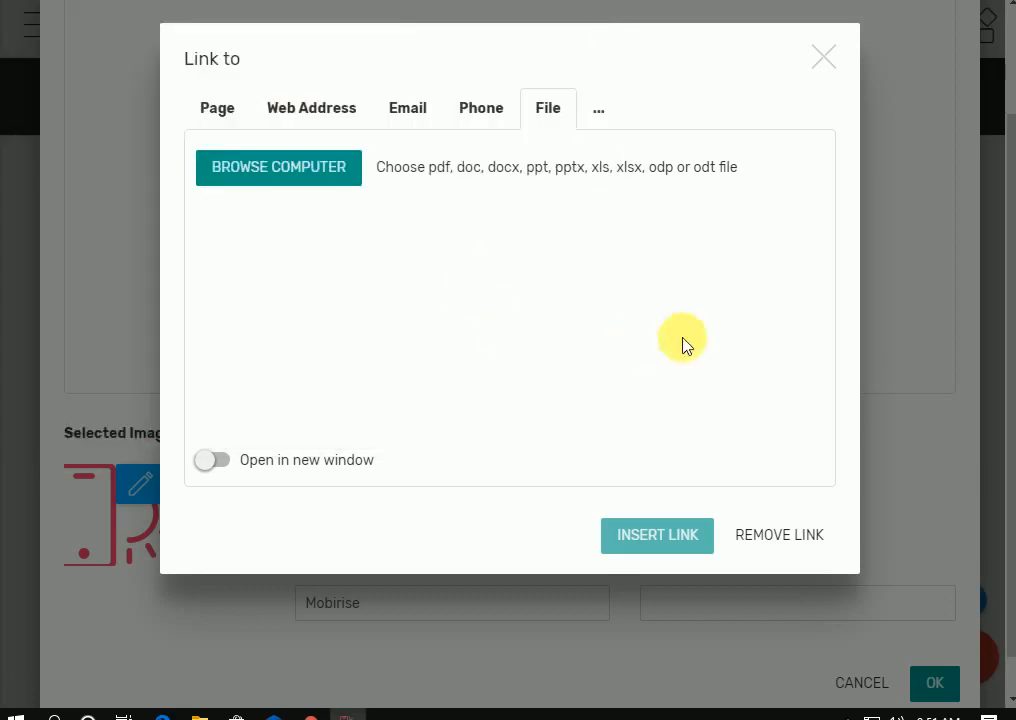
click(824, 57)
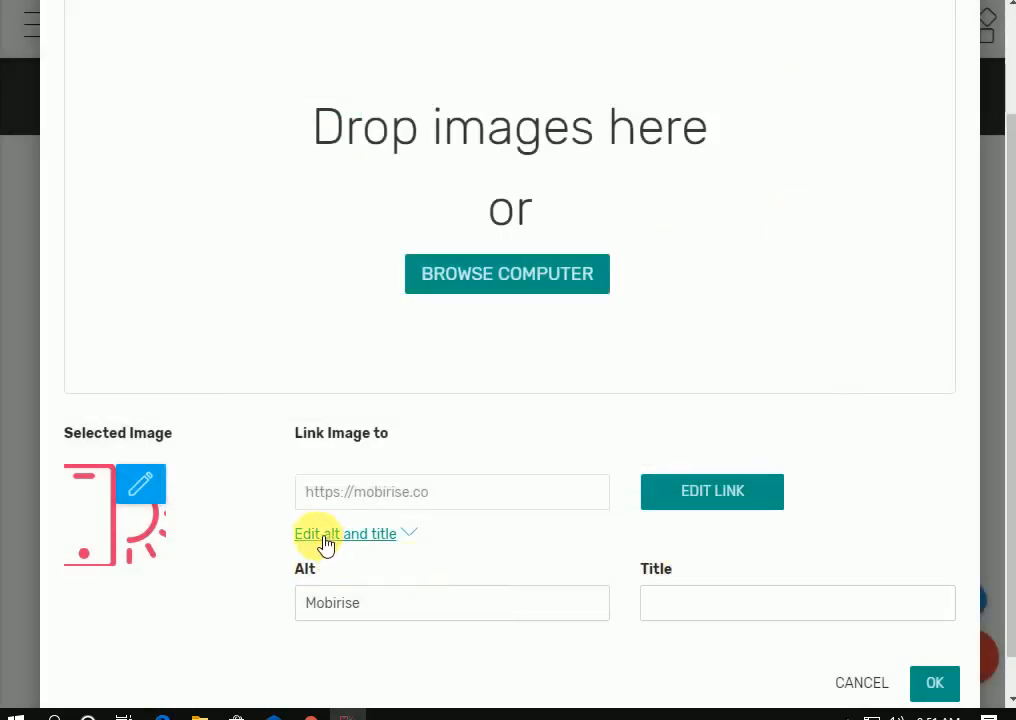
Step: Crop the logo image two more times with the default crop frame and apply the image settings
click(138, 493)
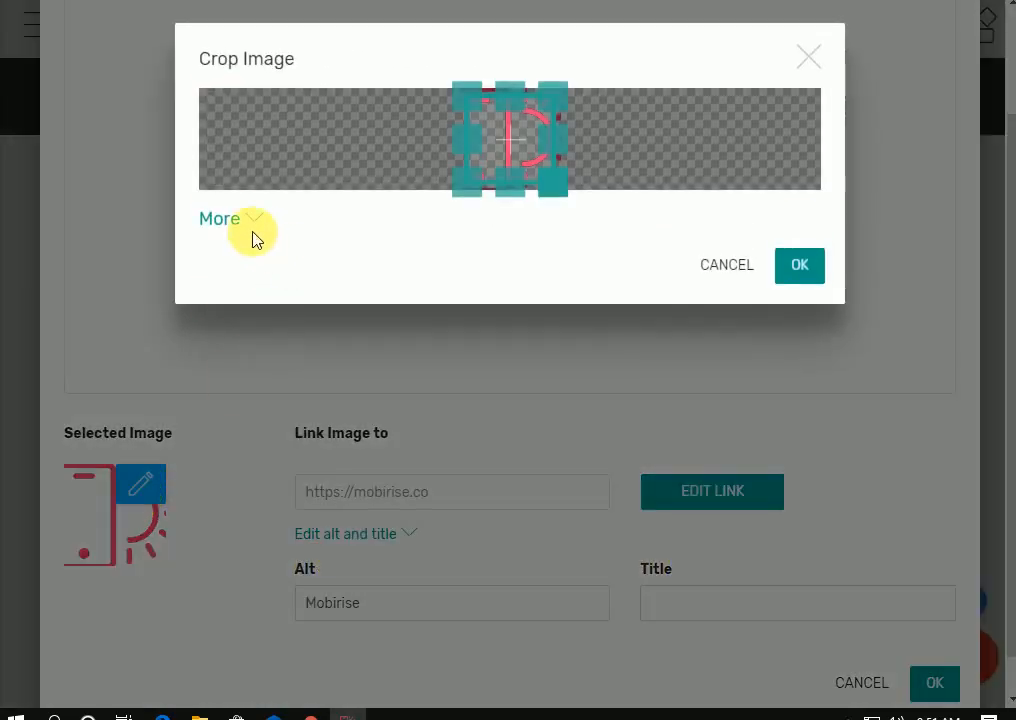
click(822, 266)
click(229, 503)
click(812, 264)
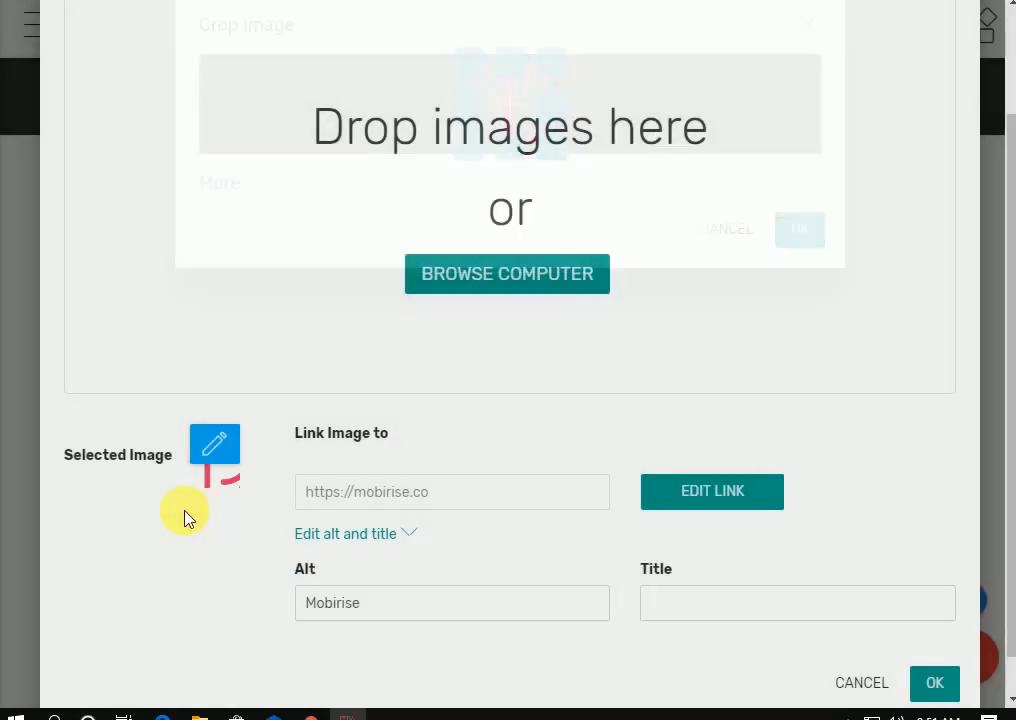
click(211, 455)
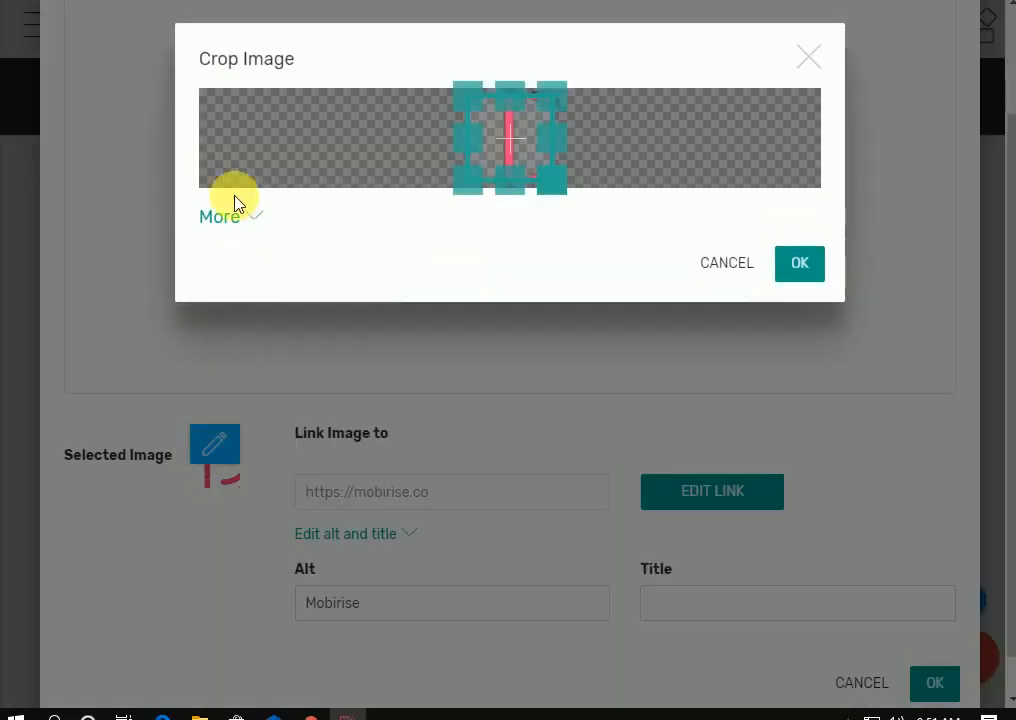
click(222, 217)
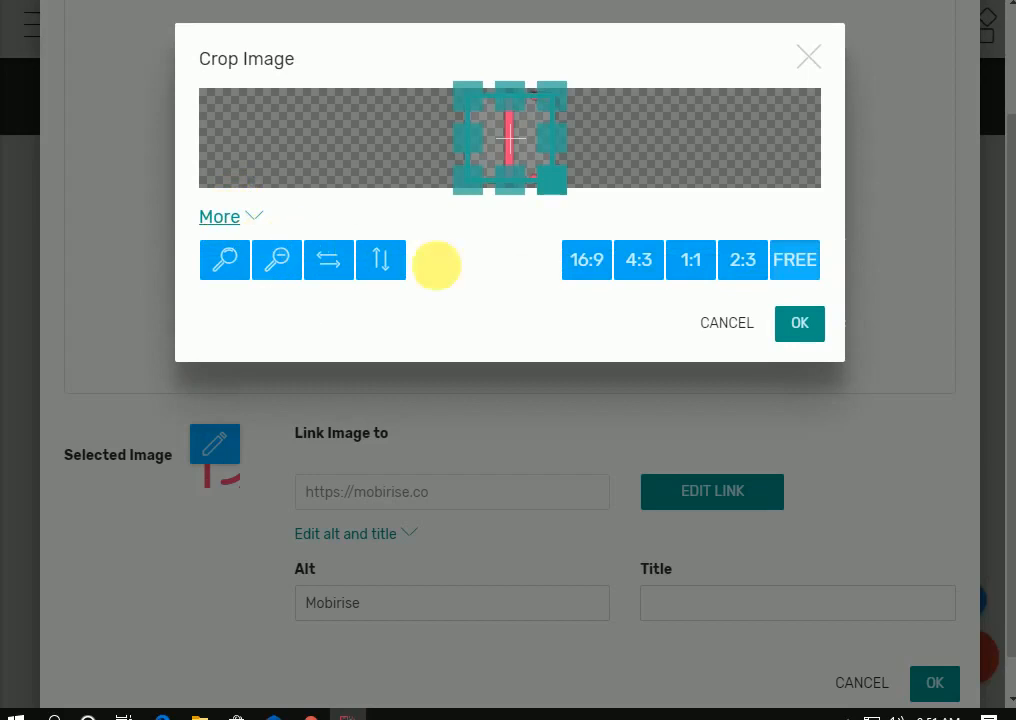
click(792, 328)
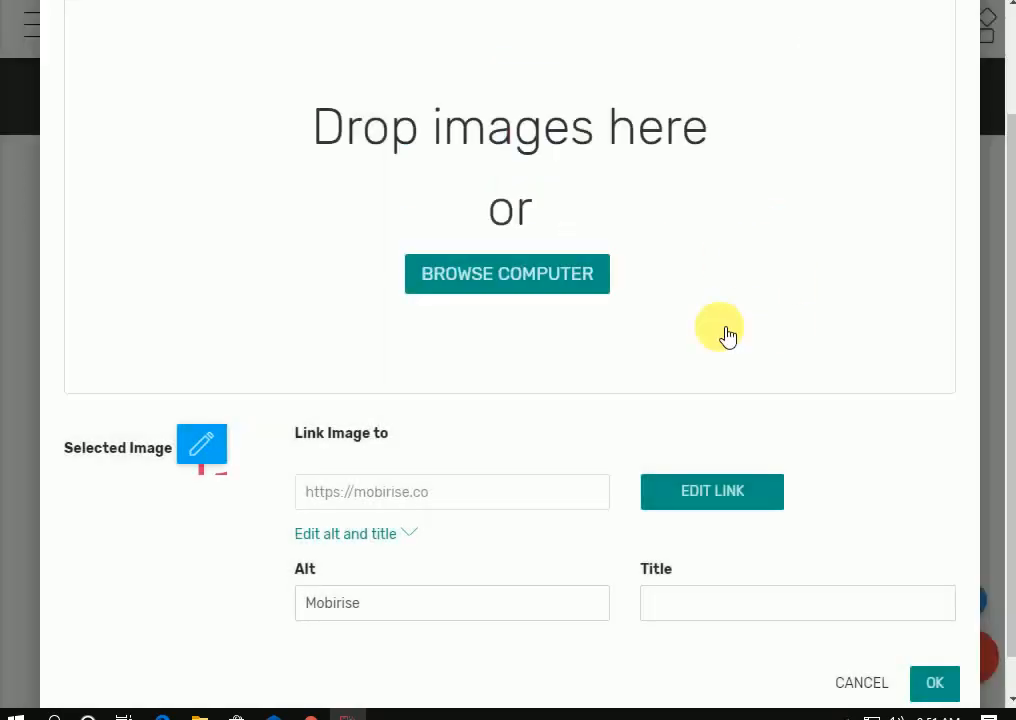
click(945, 688)
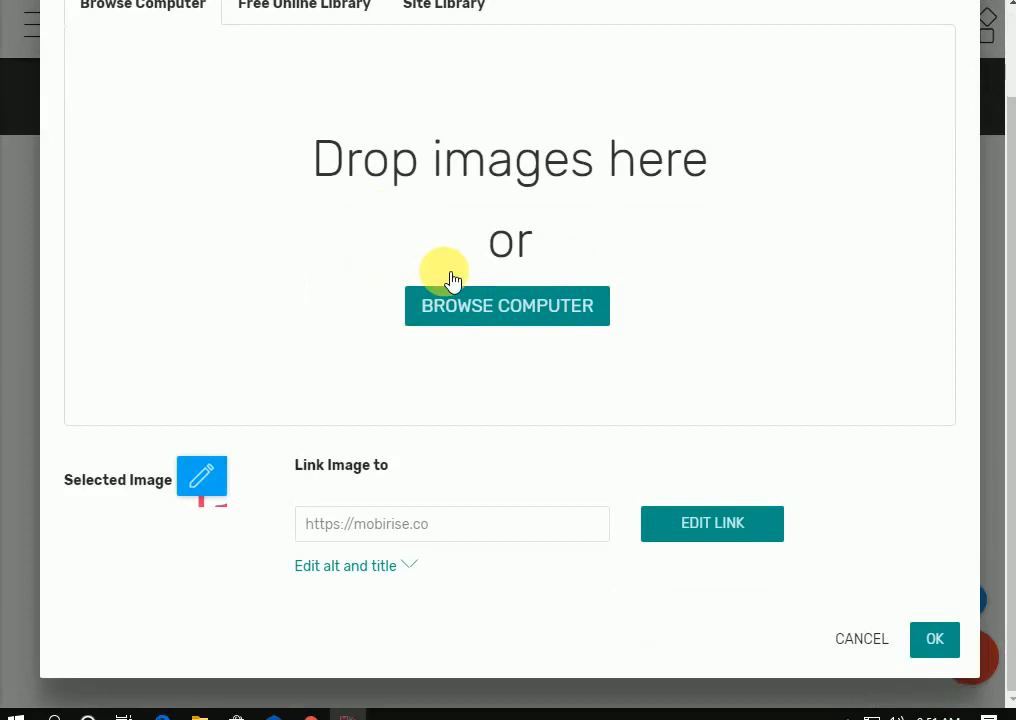
Step: Replace the menu logo with the image iconfinder_29-Doctor_5929160.png from the Downloads folder in Documents
scroll(454, 281, up, 1)
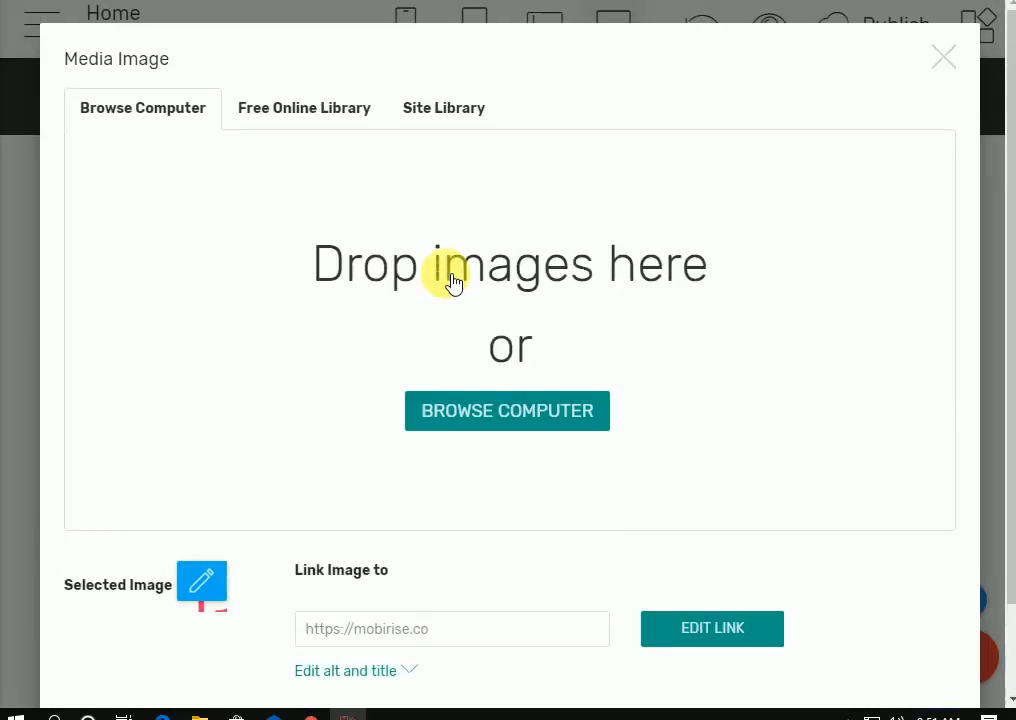
click(533, 419)
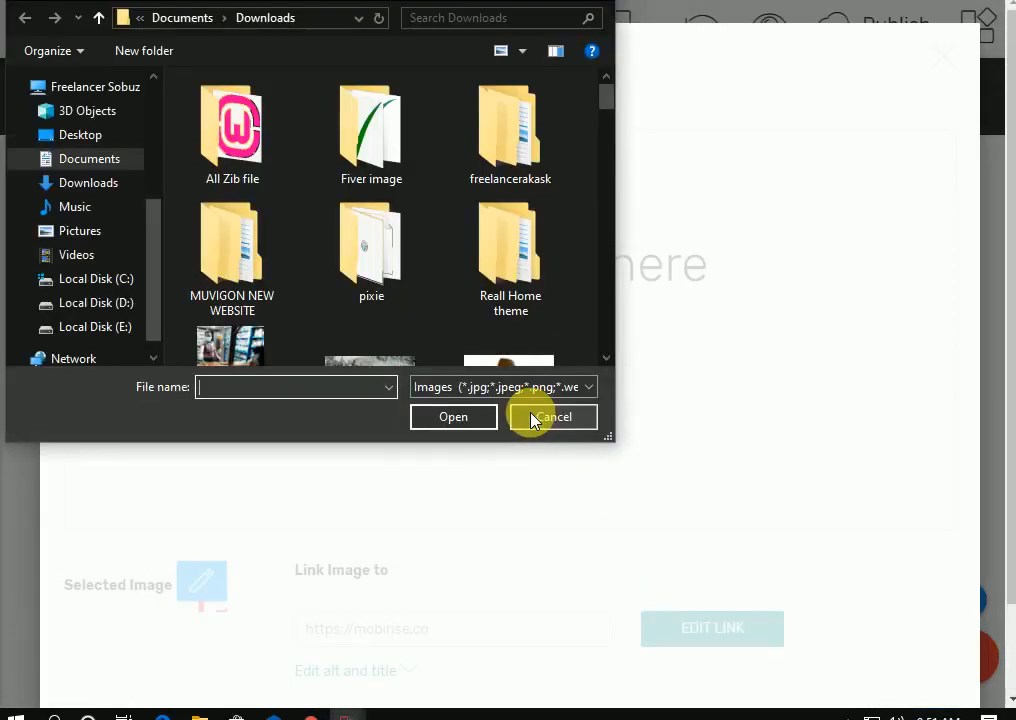
scroll(306, 278, down, 3)
scroll(306, 278, up, 3)
scroll(306, 278, down, 4)
scroll(306, 280, down, 5)
scroll(306, 280, up, 3)
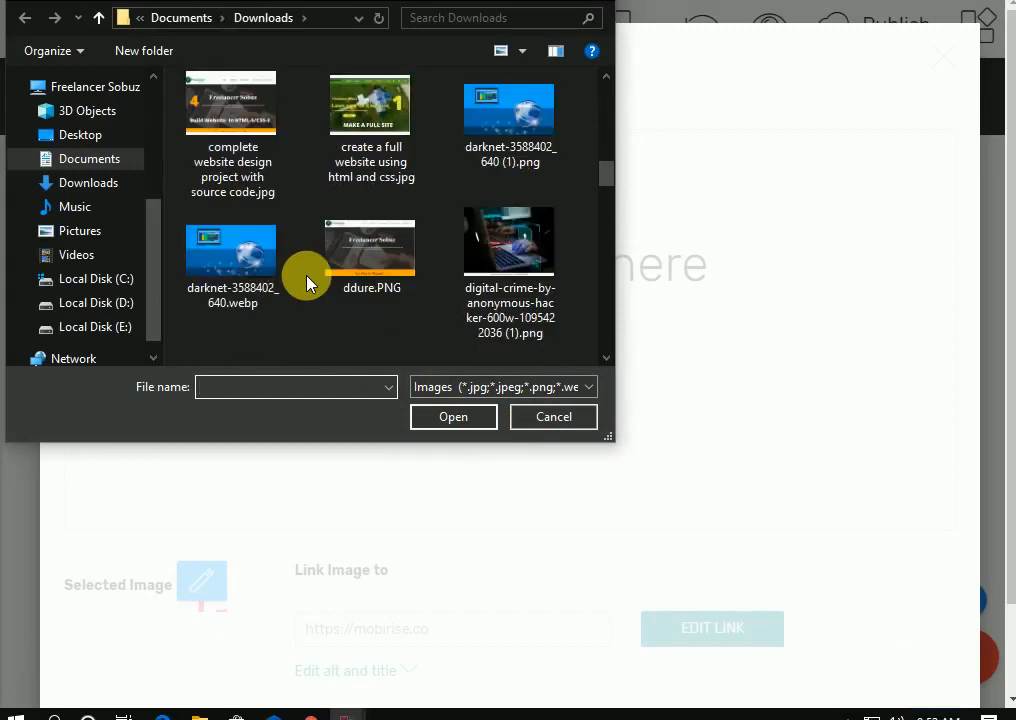
scroll(306, 278, up, 1)
scroll(306, 278, down, 4)
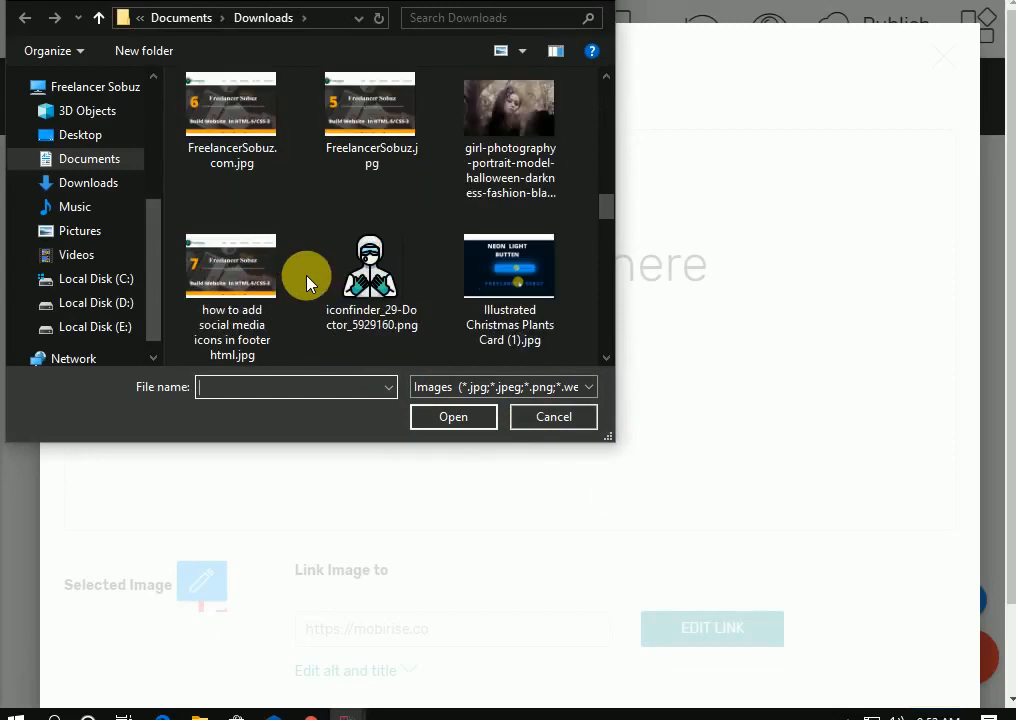
double_click(370, 290)
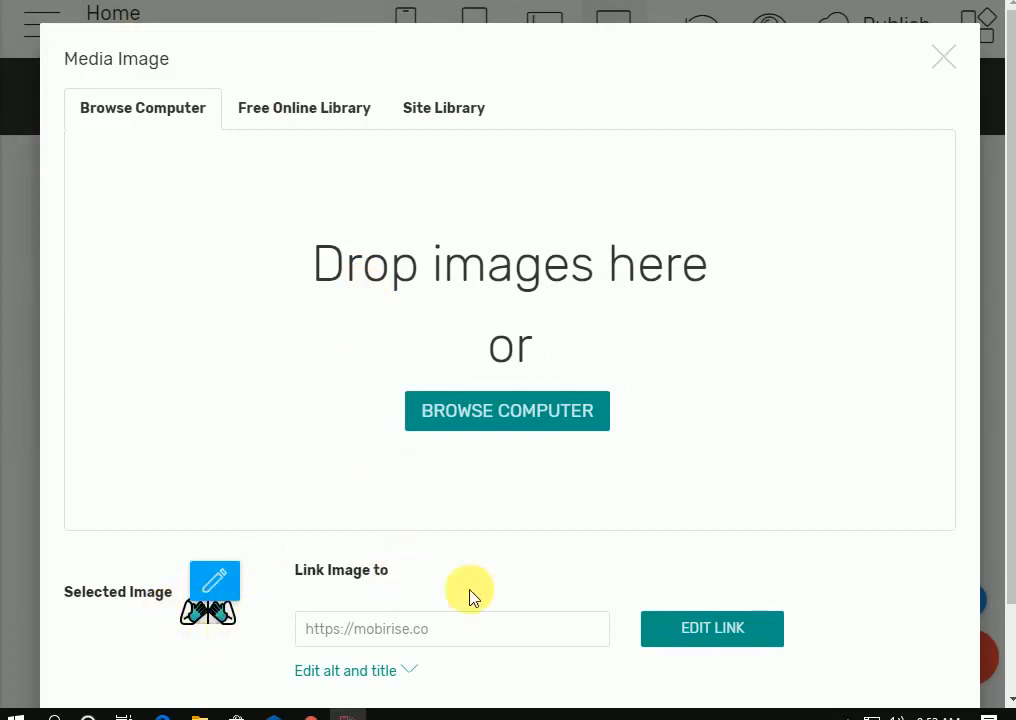
click(672, 630)
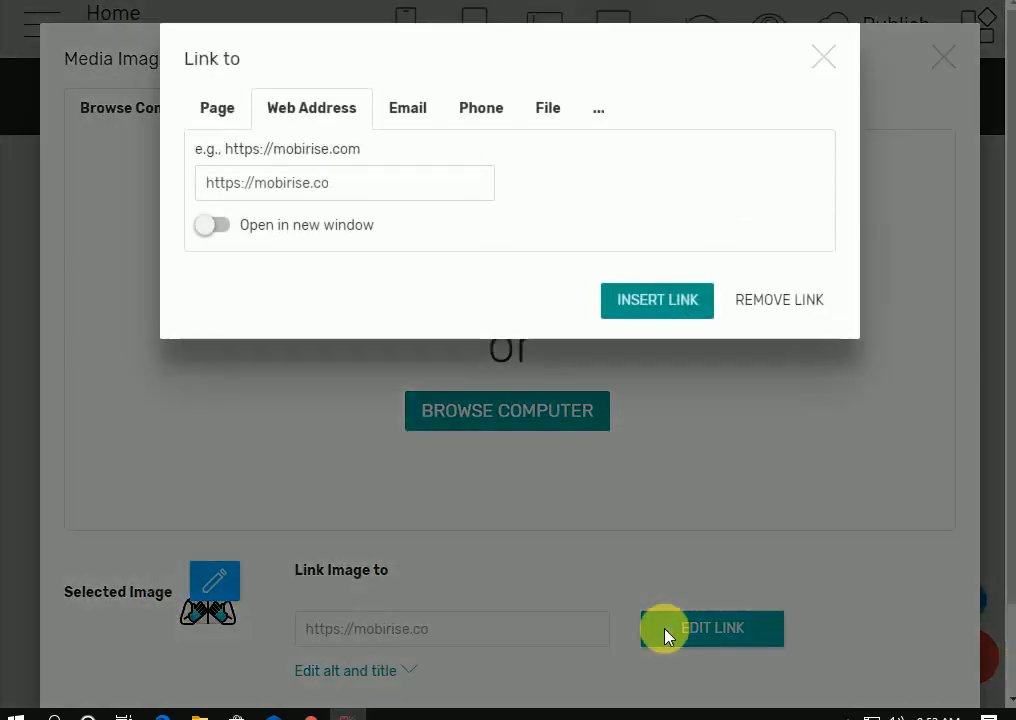
click(667, 303)
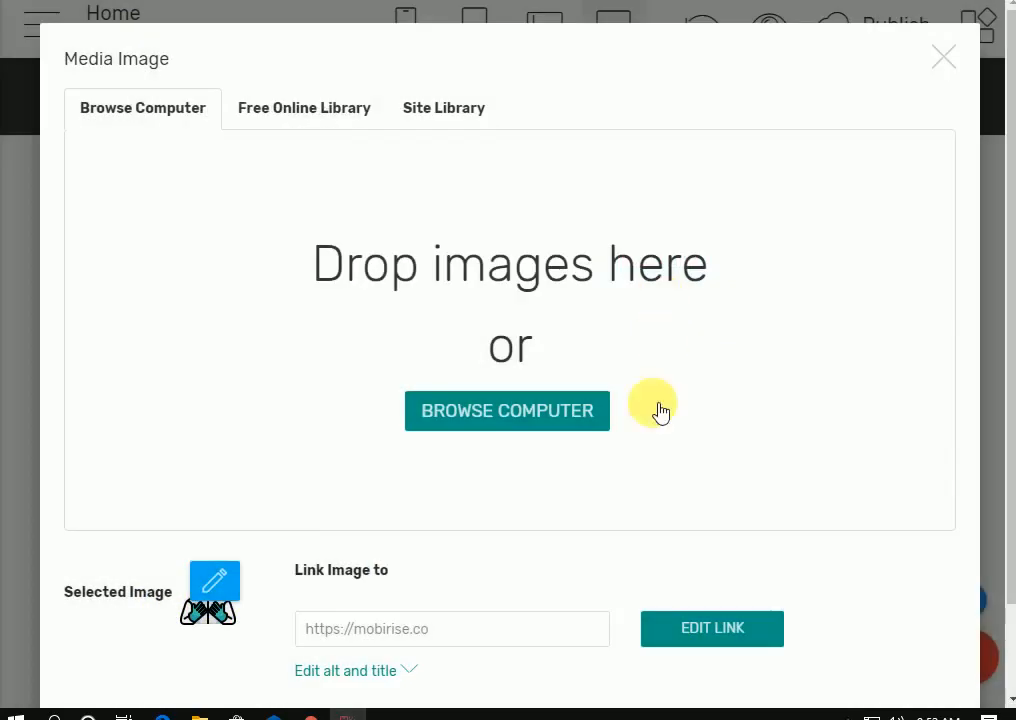
scroll(483, 476, down, 1)
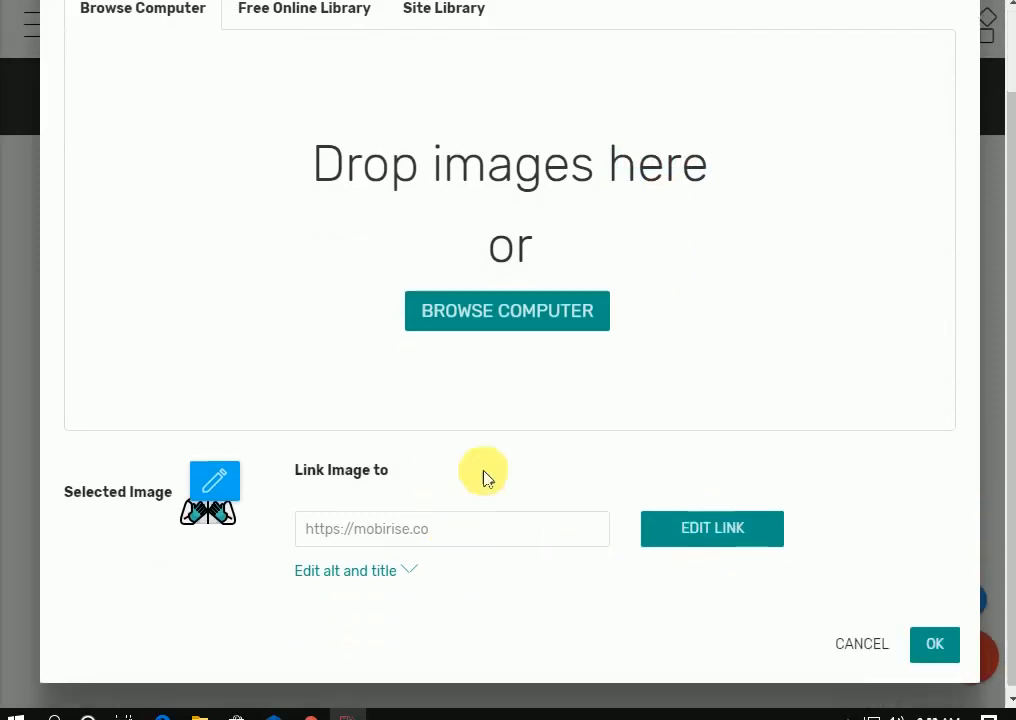
click(937, 642)
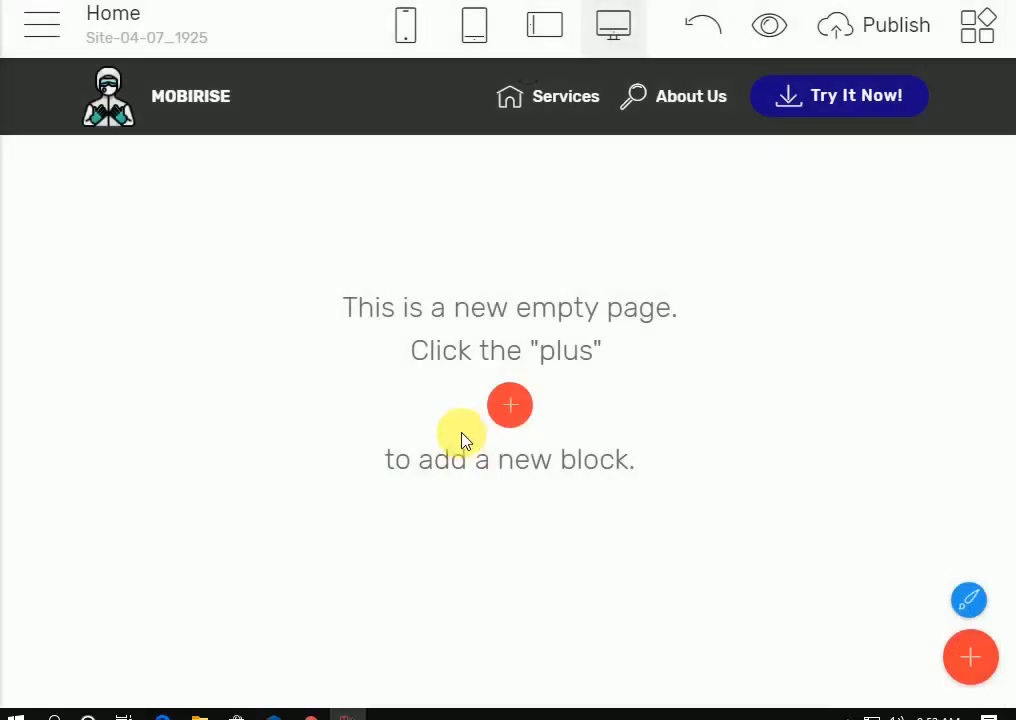
Step: Delete the MOBIRISE brand name text beside the menu's logo
click(232, 97)
key(BackSpace)
key(BackSpace)
key(BackSpace)
key(BackSpace)
key(BackSpace)
key(BackSpace)
key(BackSpace)
key(BackSpace)
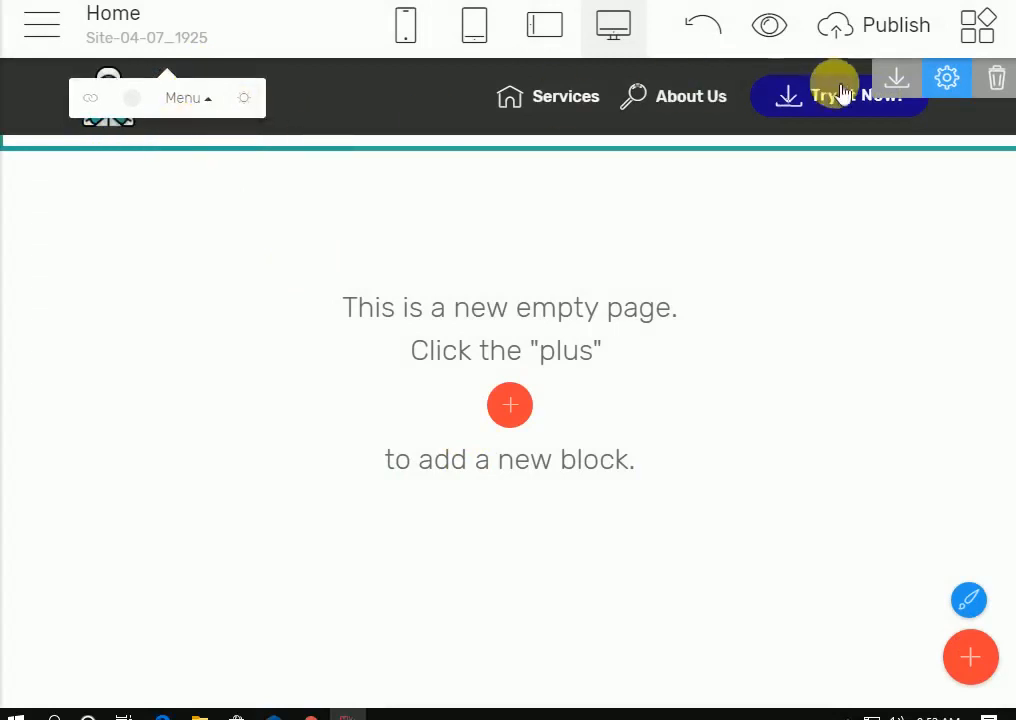
Step: Try out the menu block's parameters for logo, transparency, collapsing, stickiness, menu items and brand name
click(948, 80)
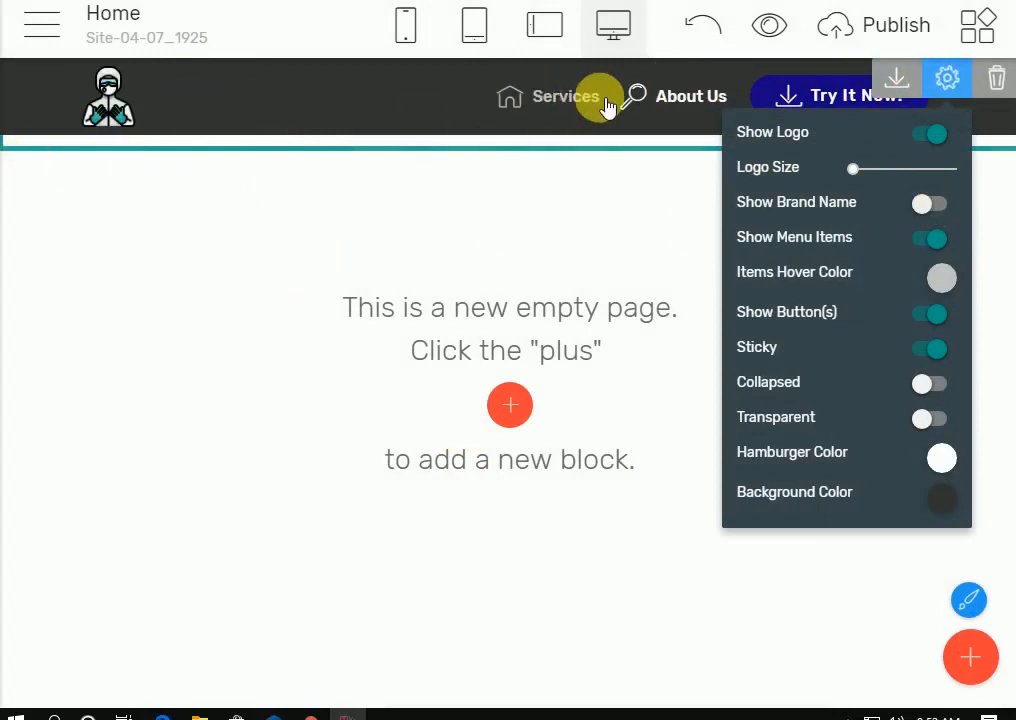
click(932, 136)
click(932, 136)
click(940, 414)
click(940, 414)
click(933, 385)
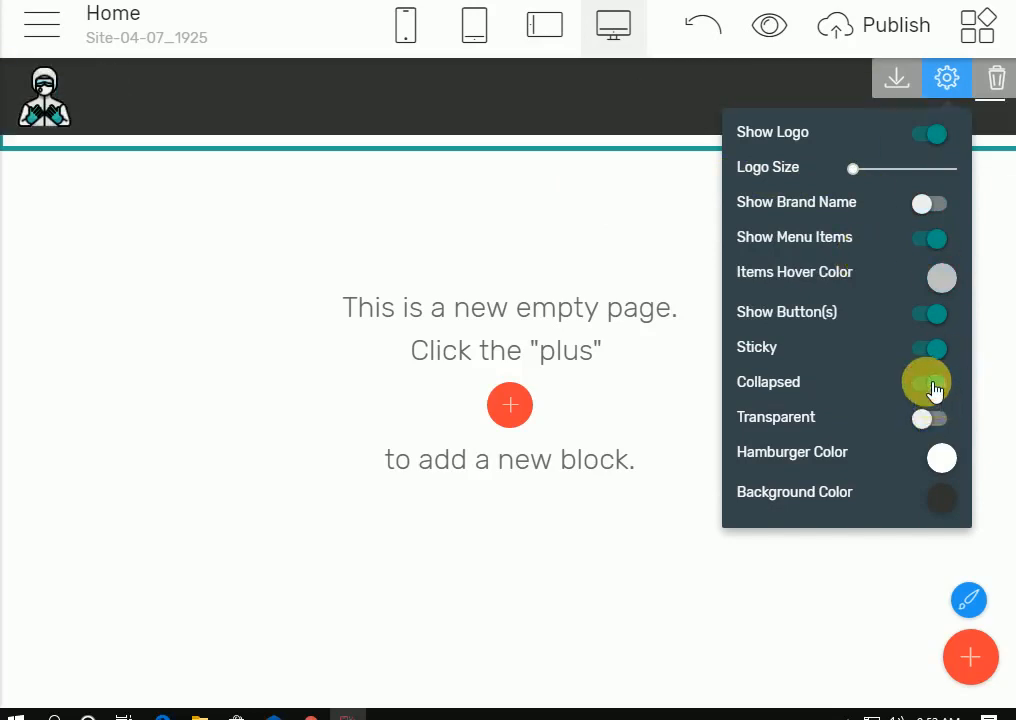
click(933, 386)
click(942, 350)
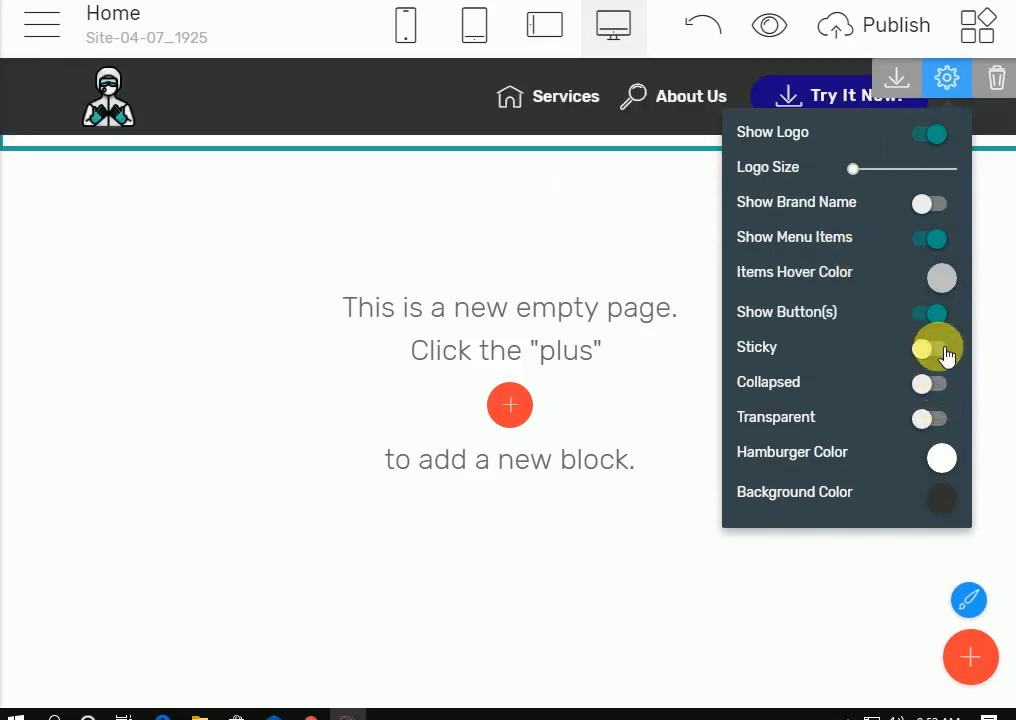
click(941, 279)
click(936, 239)
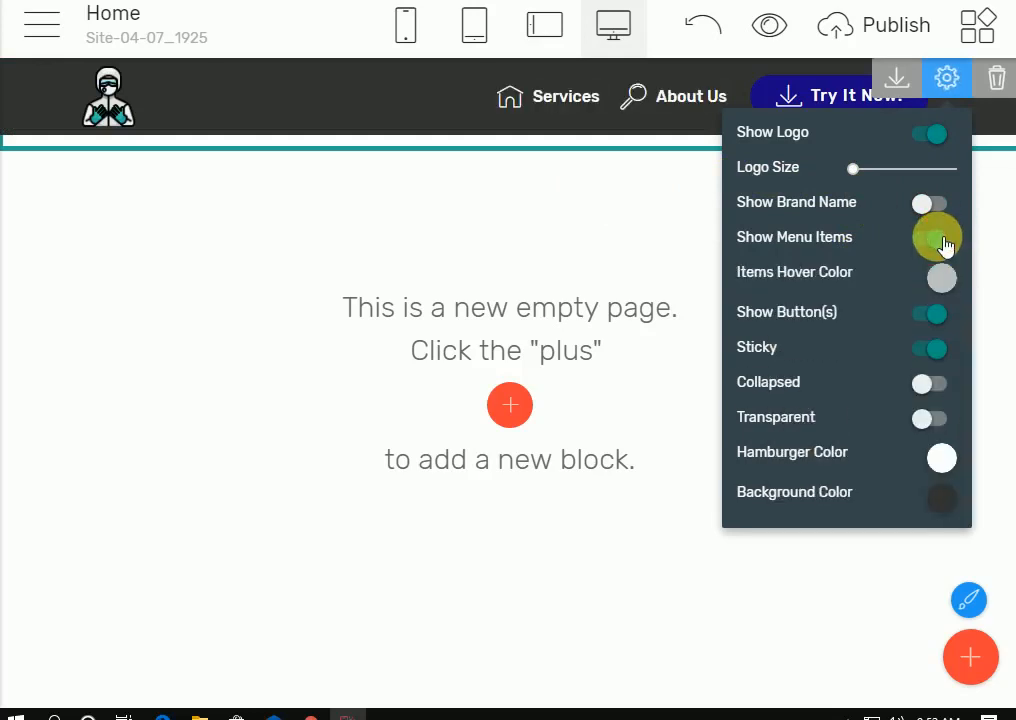
click(935, 208)
mouse_move(865, 168)
mouse_down()
mouse_move(896, 177)
mouse_move(861, 177)
mouse_up()
Step: Remove the Try It Now! button from the menu by disabling the block's Show Button(s) parameter
click(827, 97)
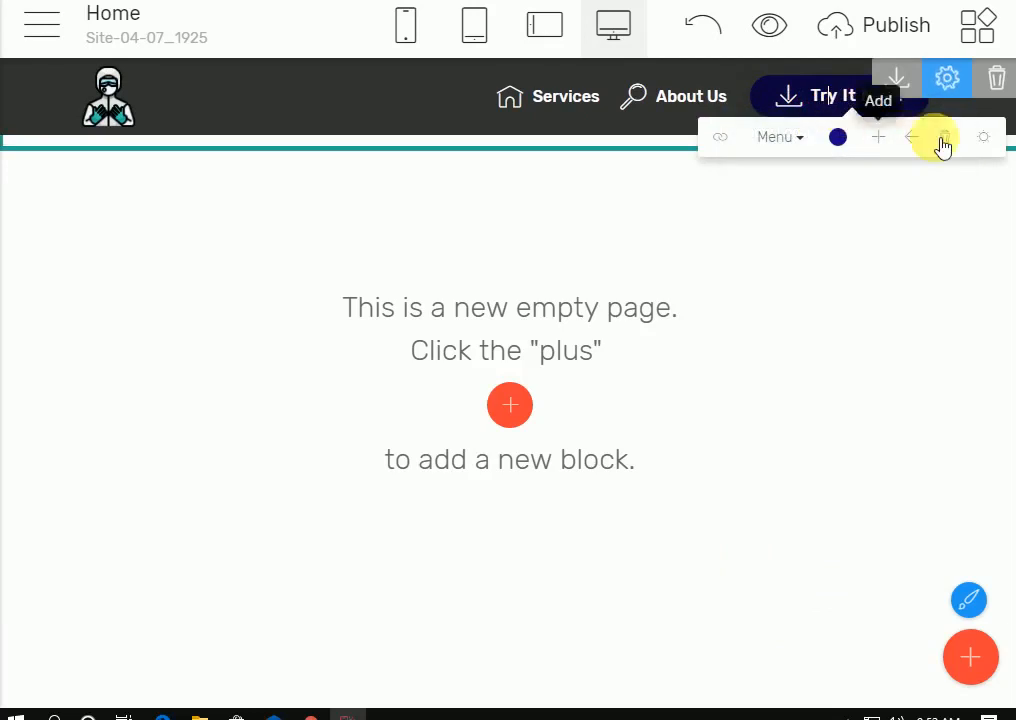
click(945, 140)
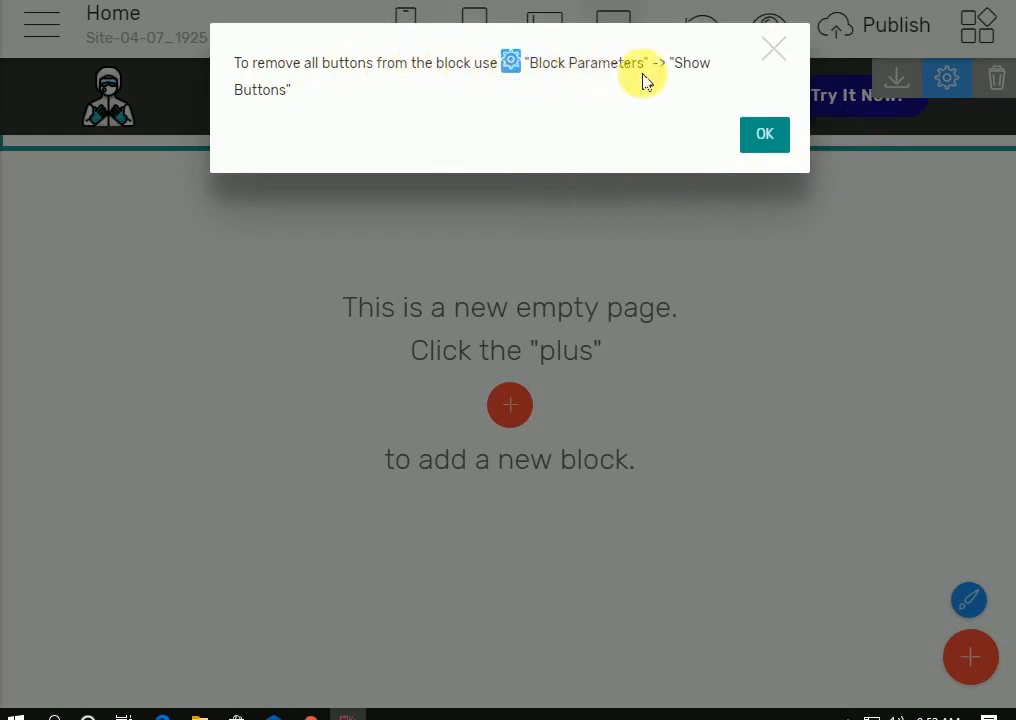
click(763, 138)
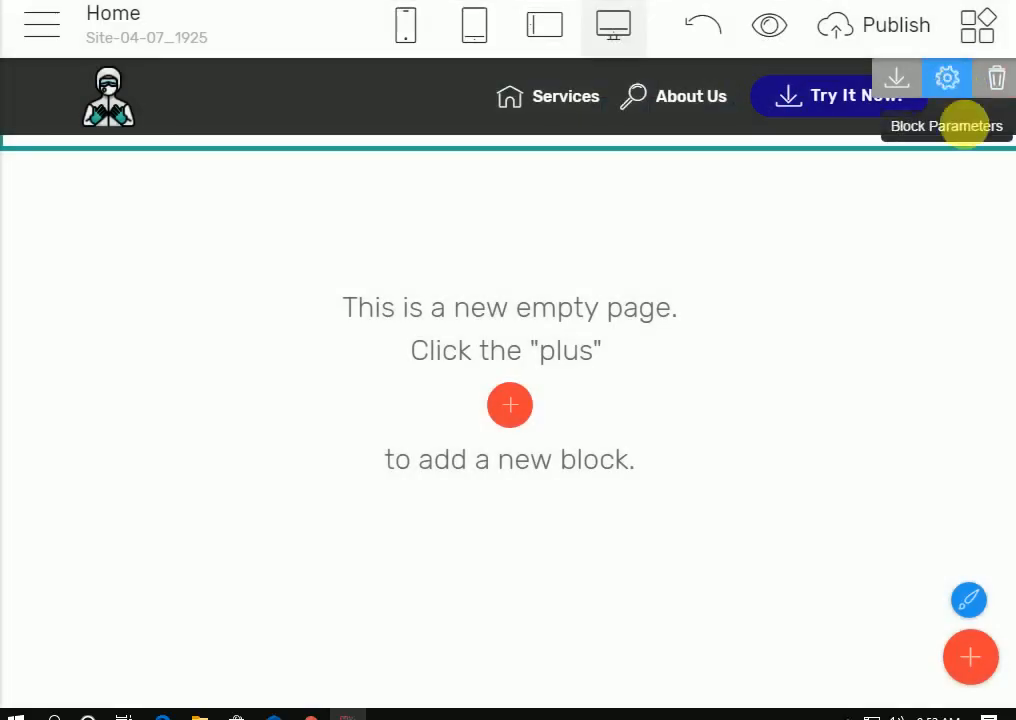
click(947, 78)
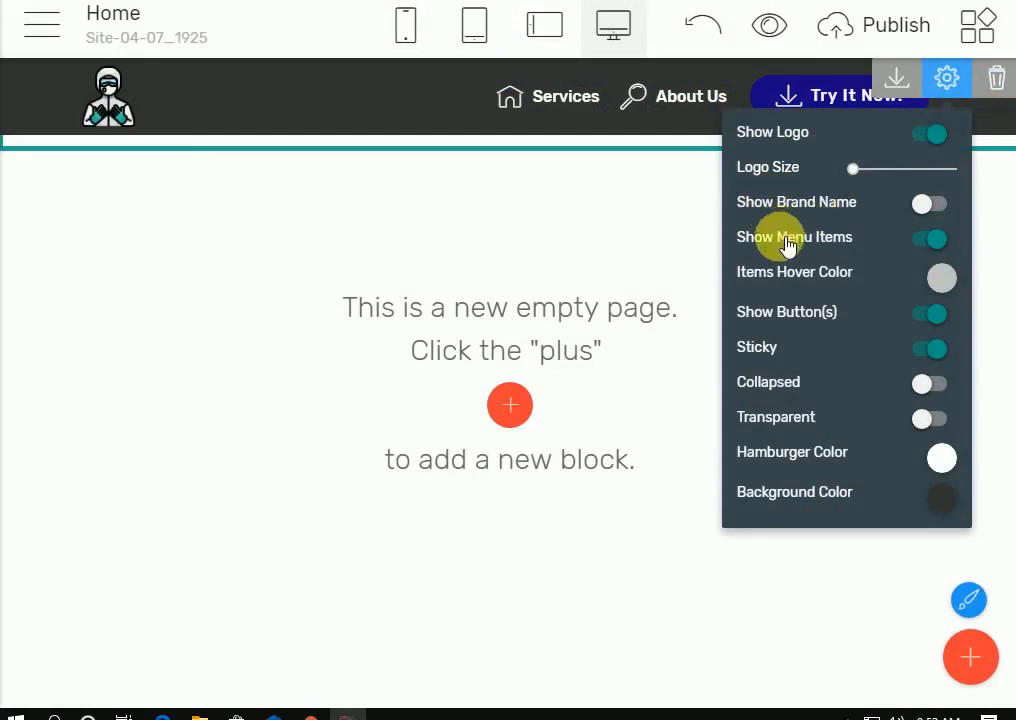
click(937, 316)
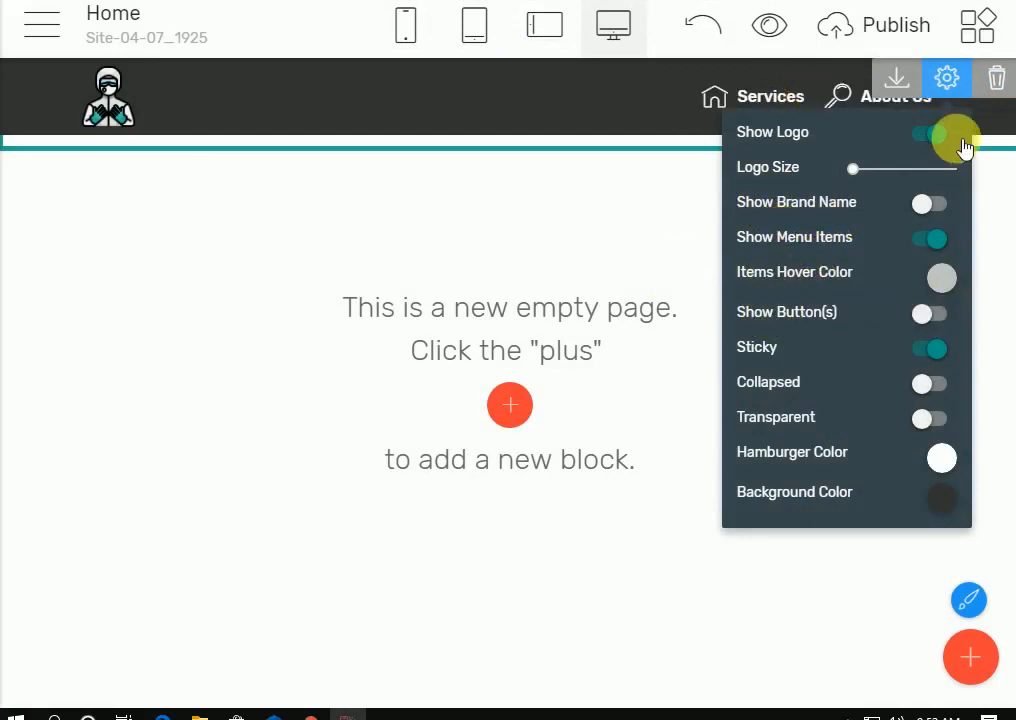
Step: Add four more Services items to the menu
click(766, 96)
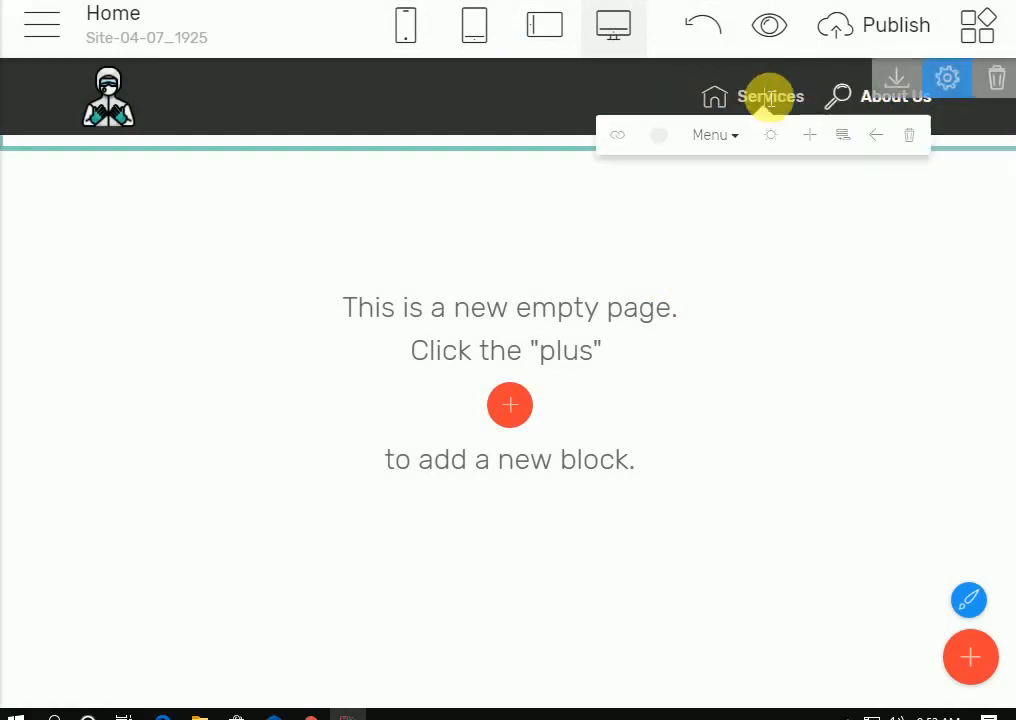
click(810, 135)
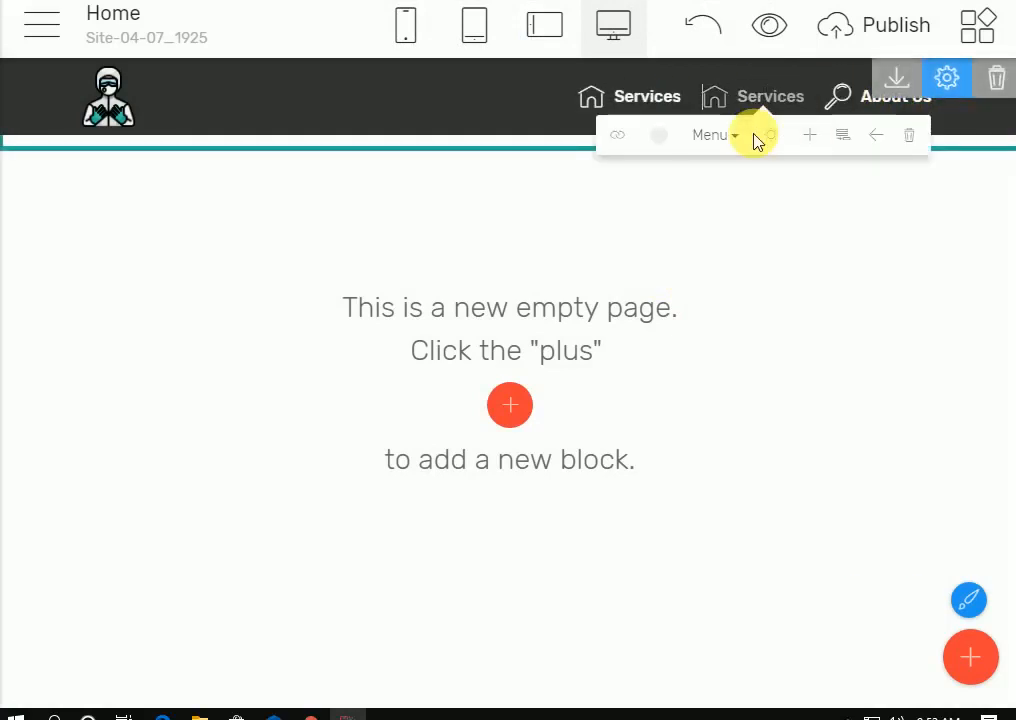
click(812, 136)
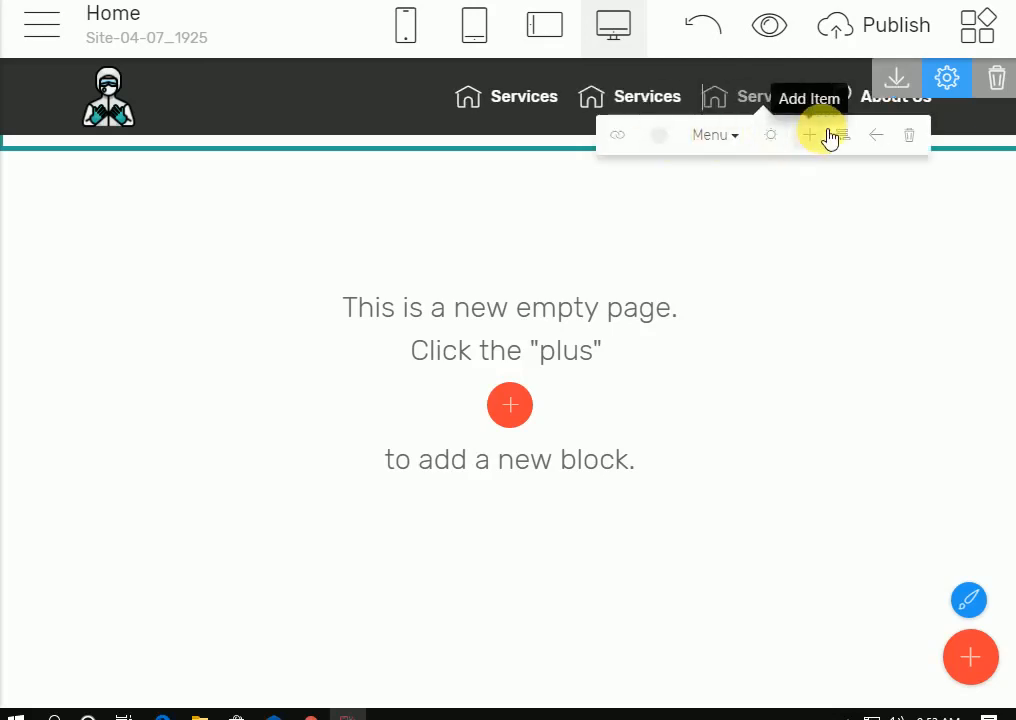
click(815, 137)
click(812, 136)
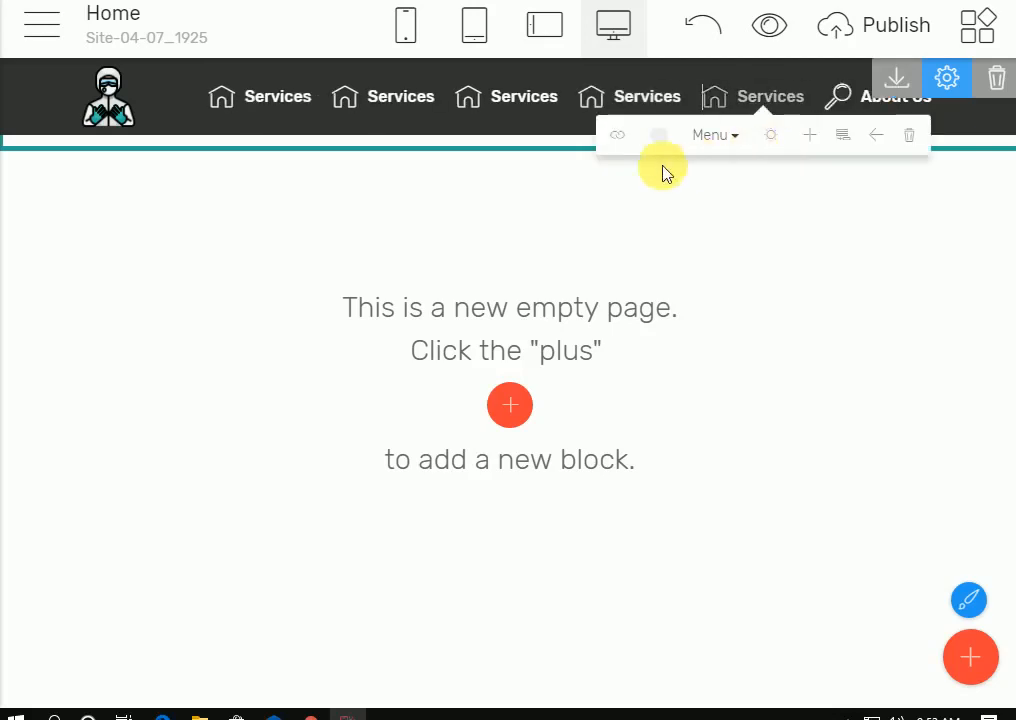
Step: Replace the house icon of the first Services menu item with a mobile phone icon
click(272, 97)
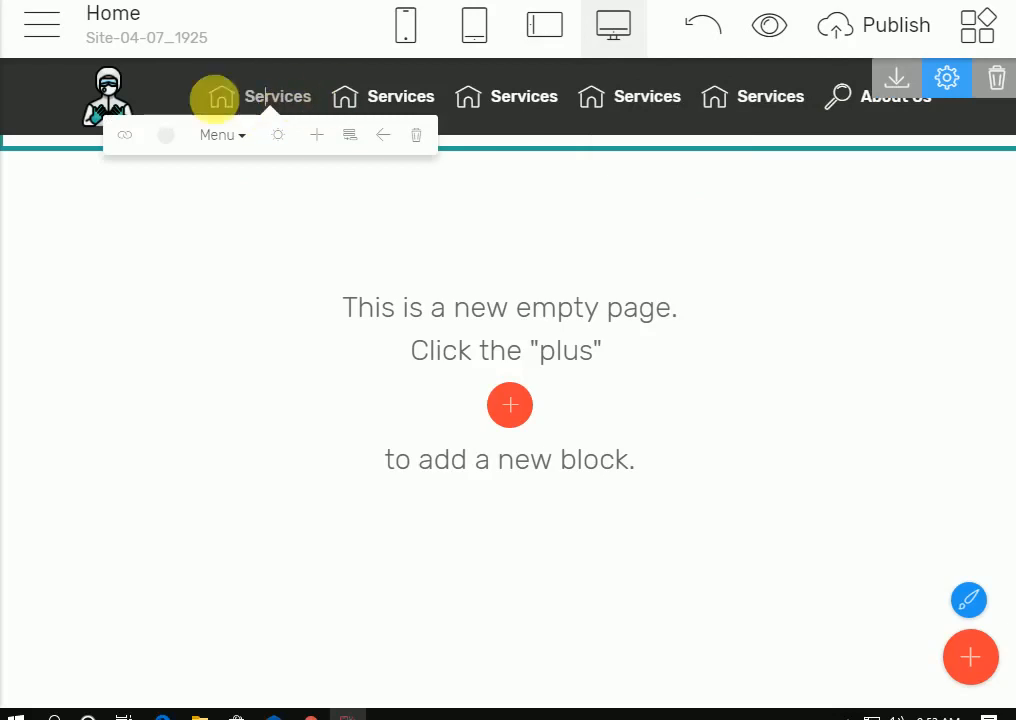
click(223, 102)
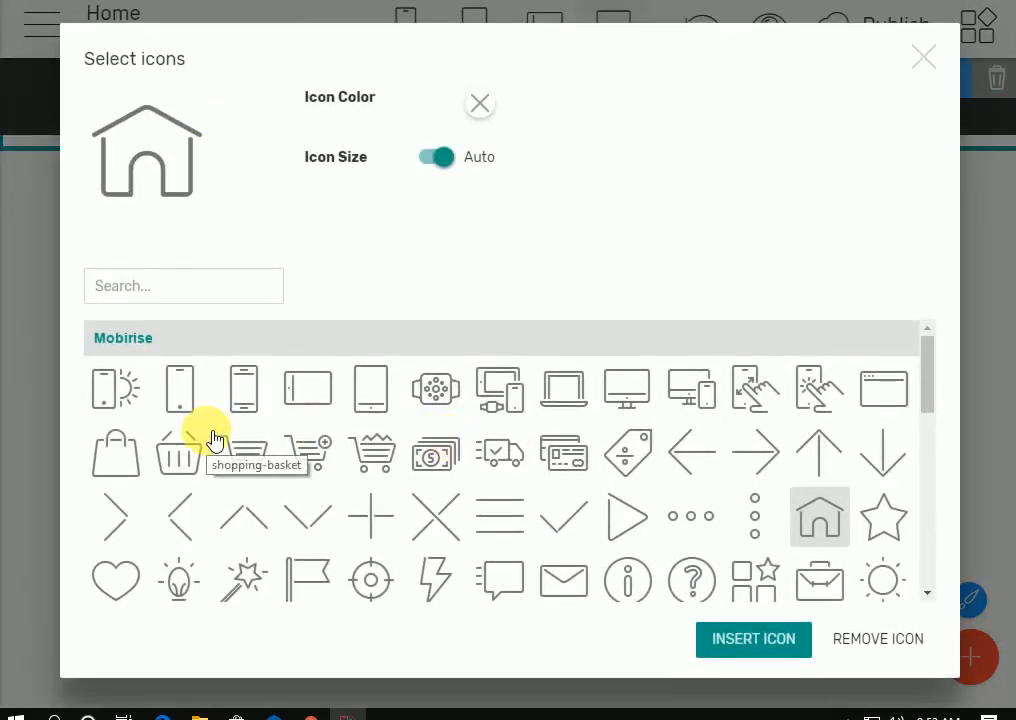
click(266, 402)
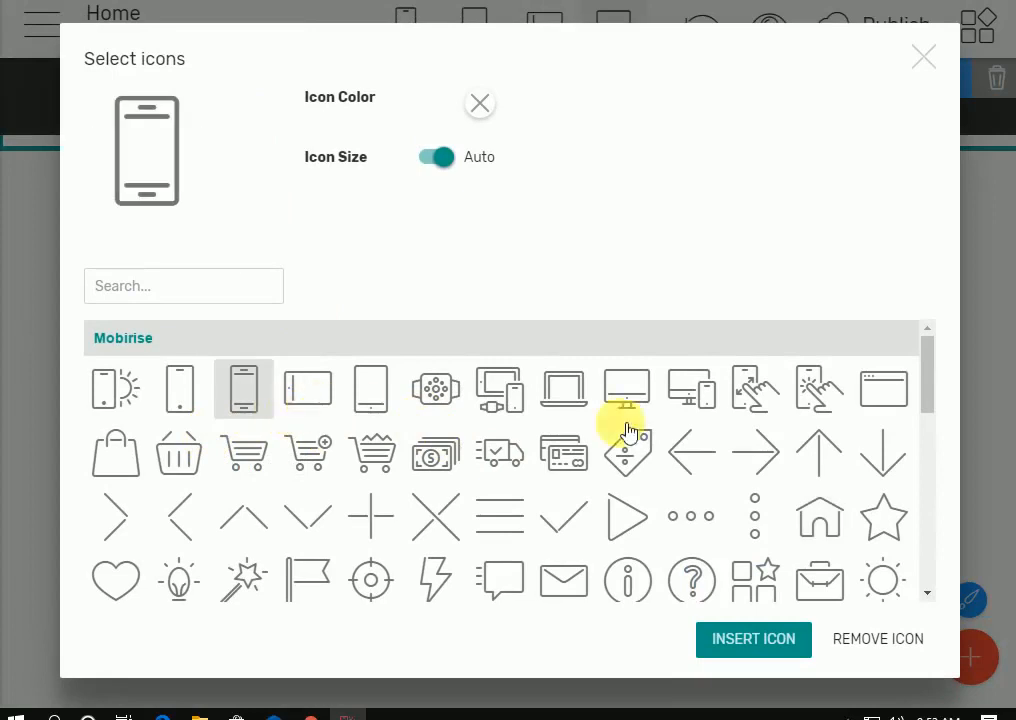
click(780, 640)
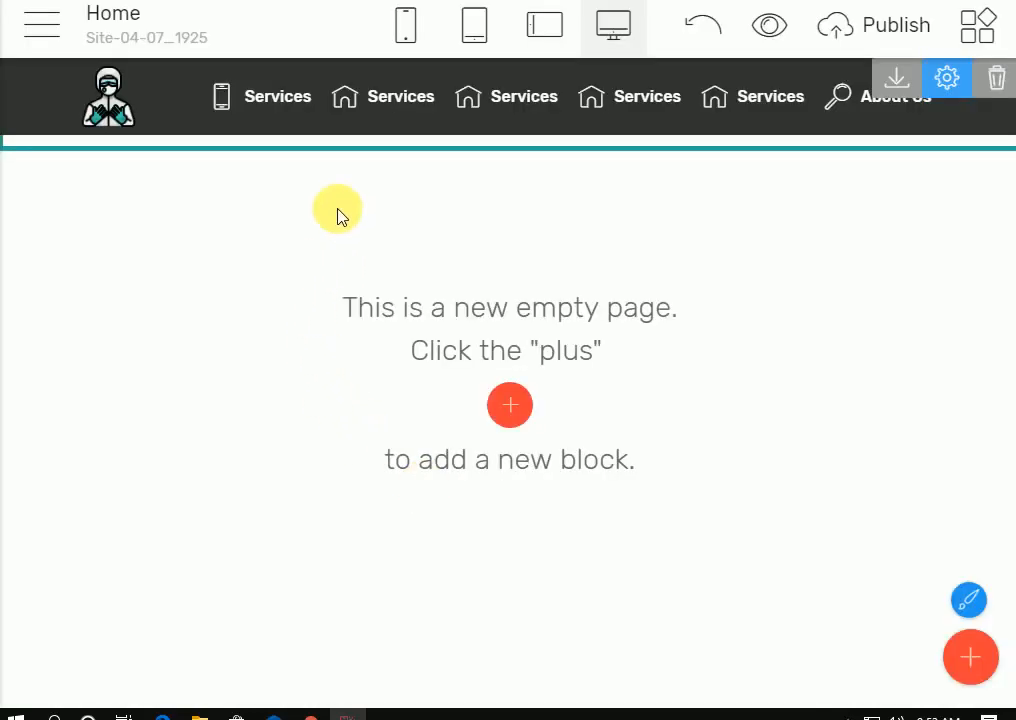
Step: Rename the first Services menu item as Mobail
click(294, 118)
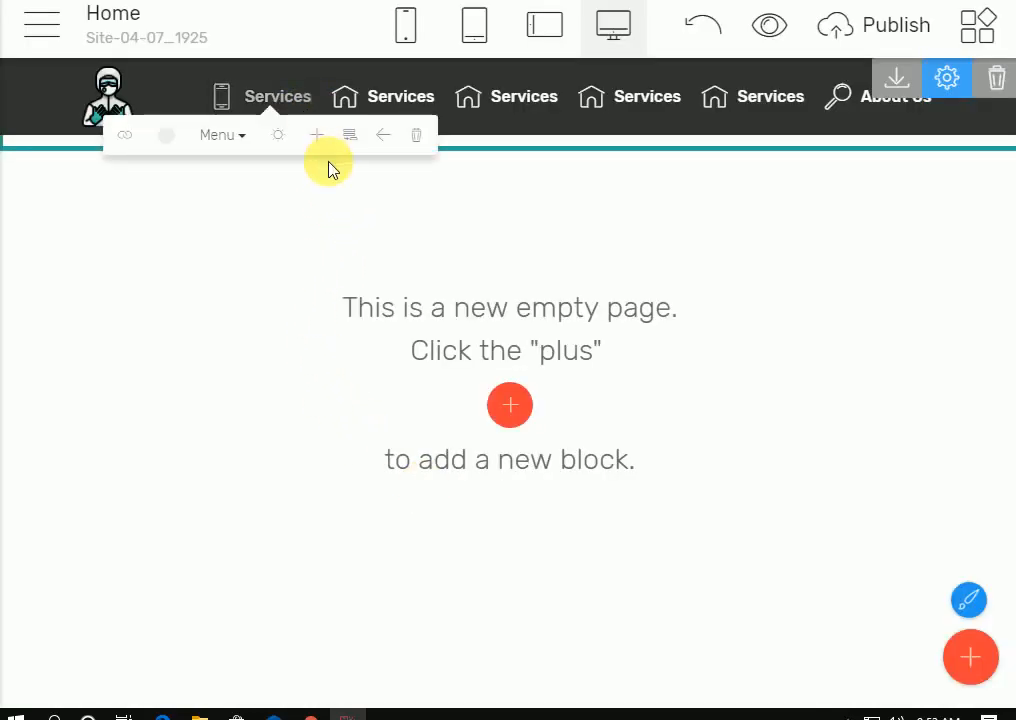
text(Mo)
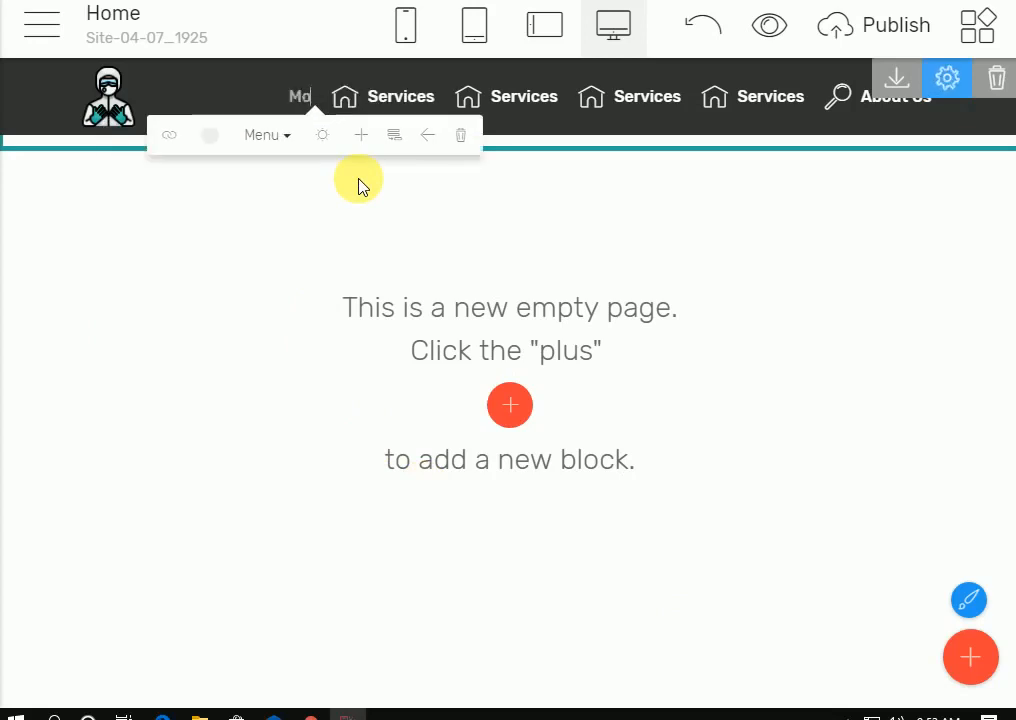
text(bail)
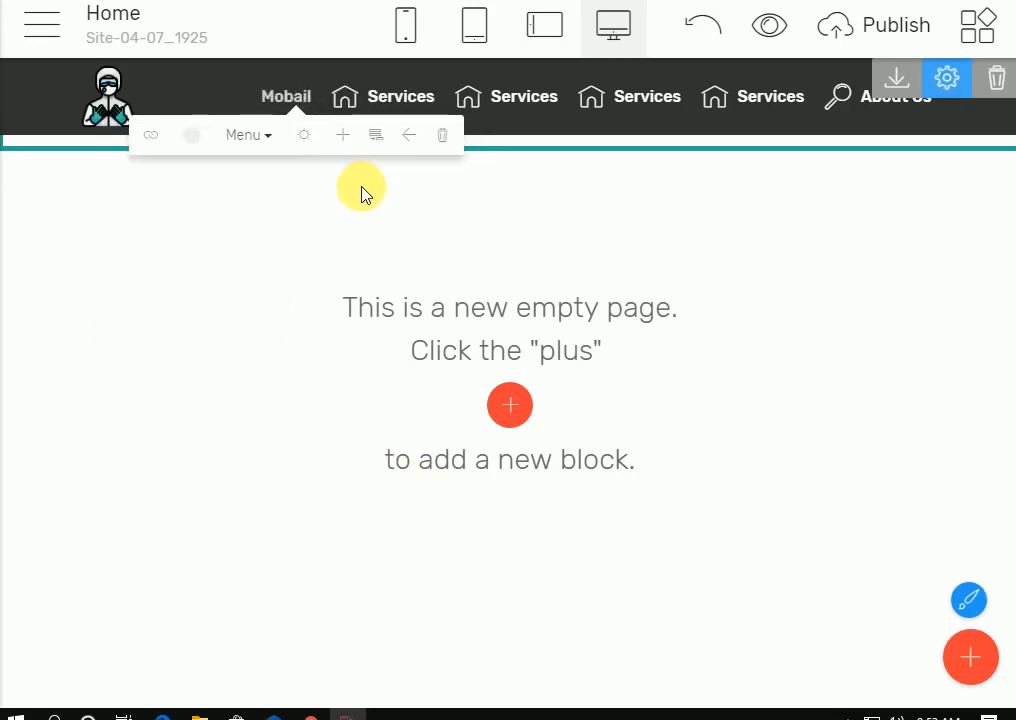
click(397, 99)
click(272, 95)
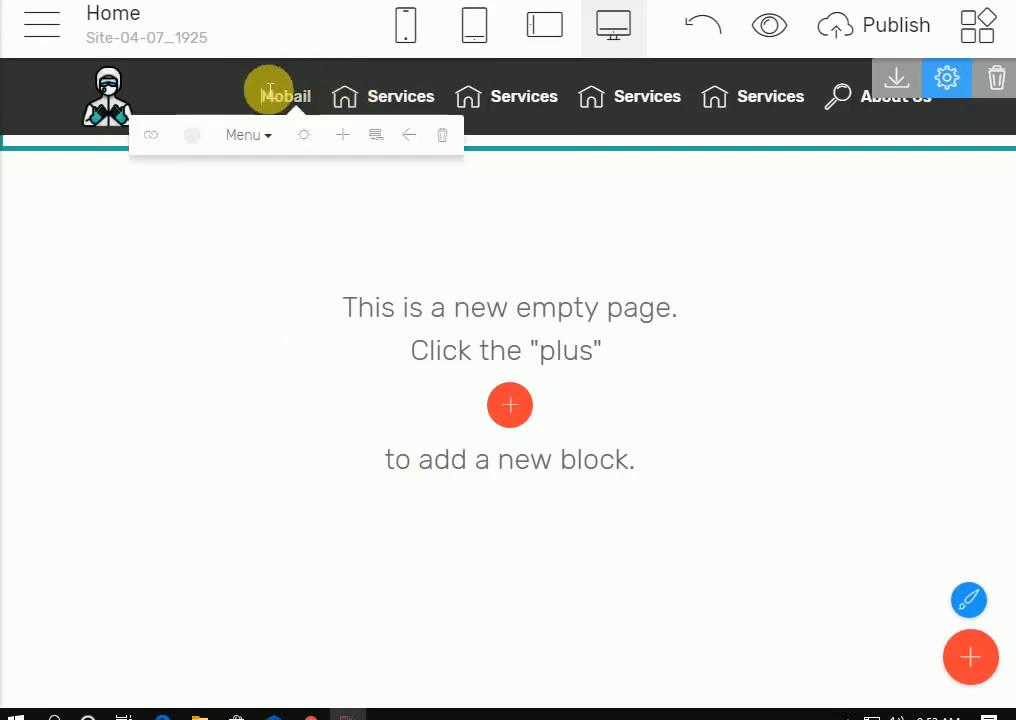
click(249, 95)
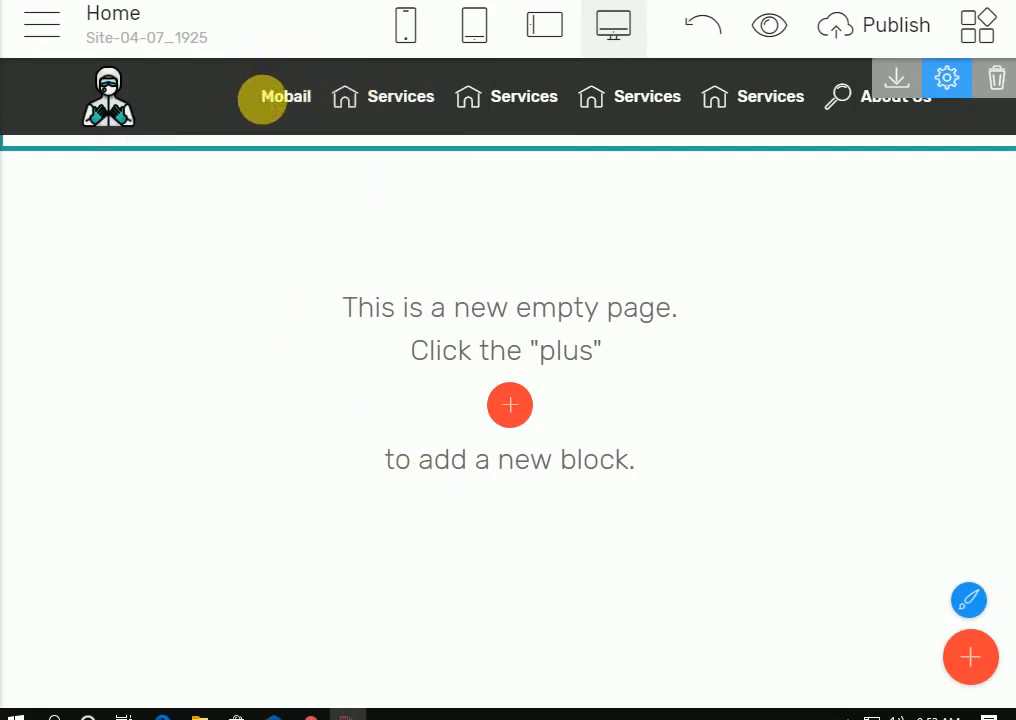
click(261, 100)
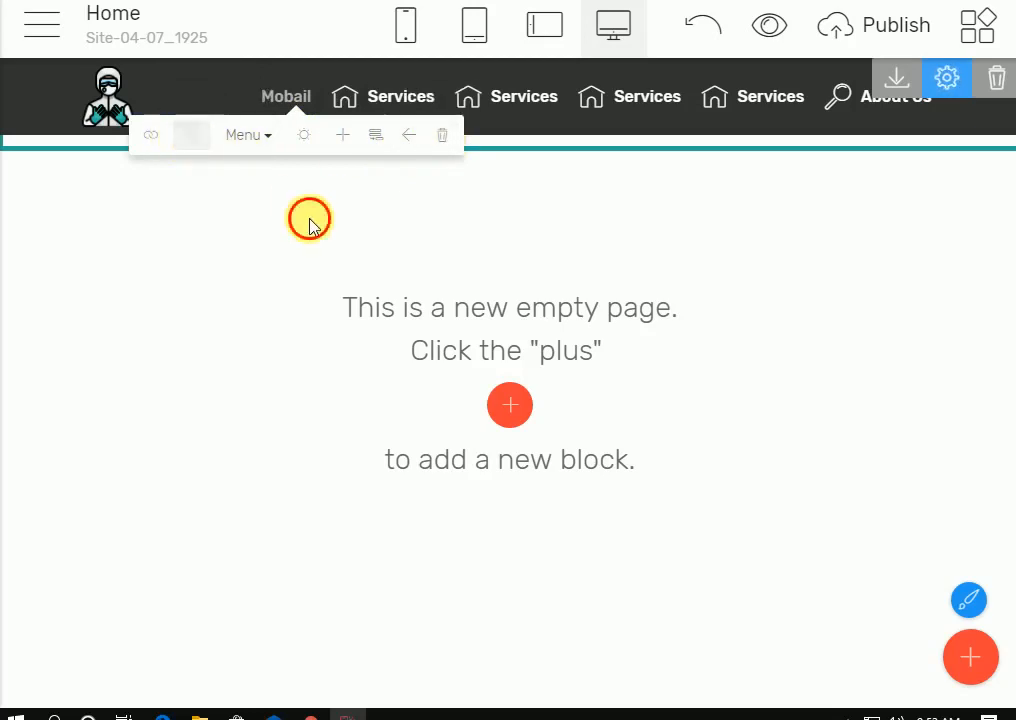
Step: Remove the icons from the four remaining Services items and the About Us item
click(346, 96)
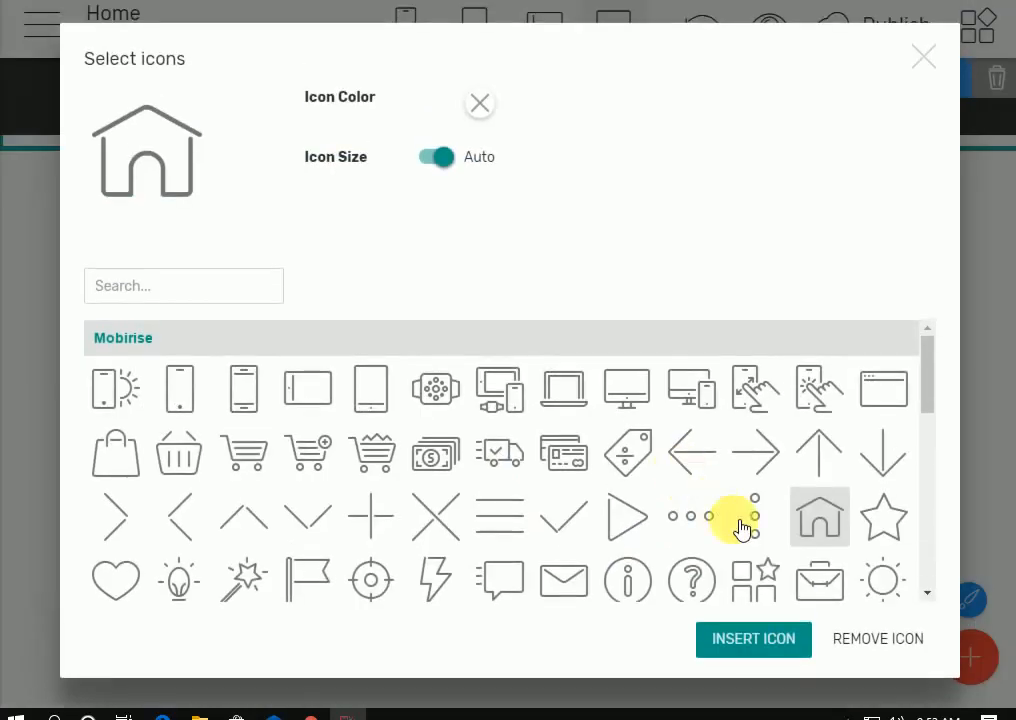
click(850, 638)
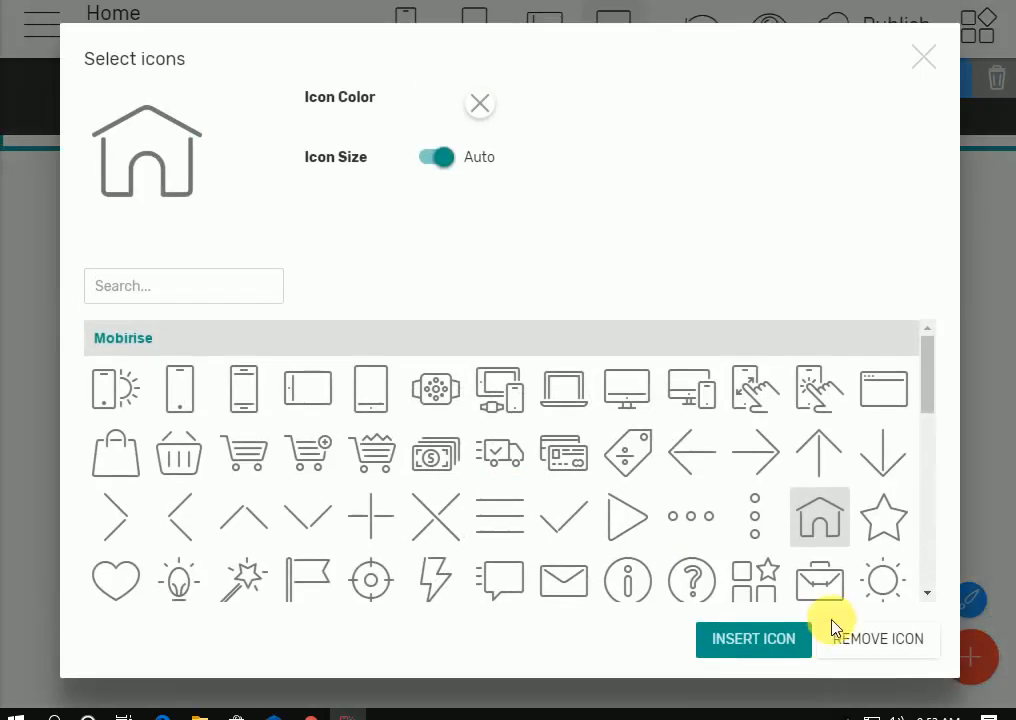
click(847, 628)
click(591, 100)
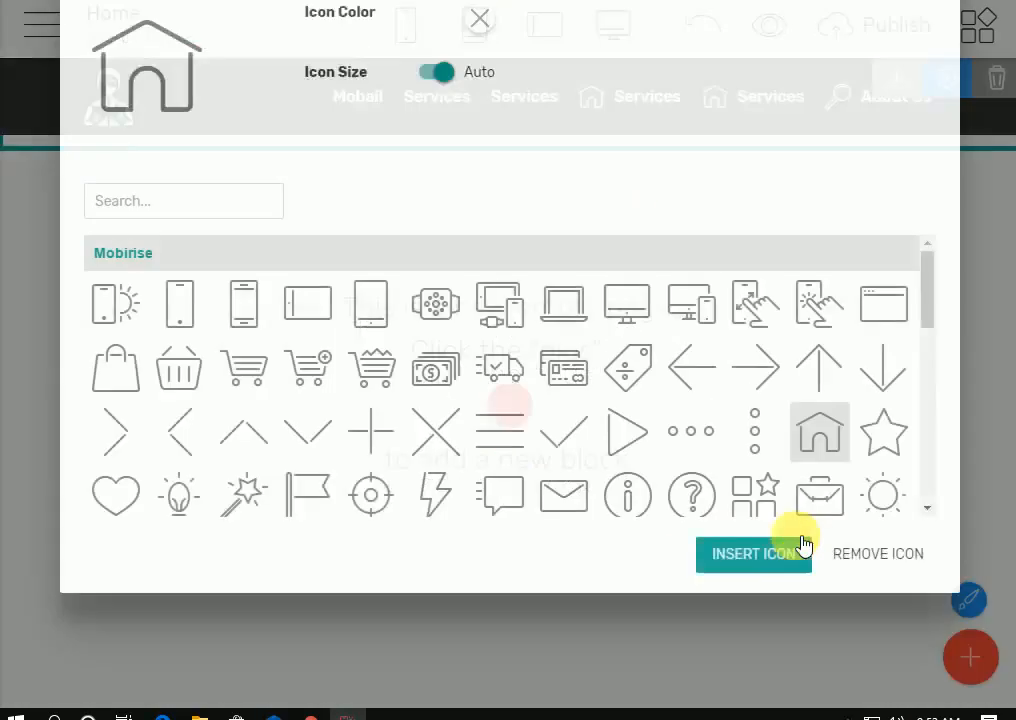
click(850, 642)
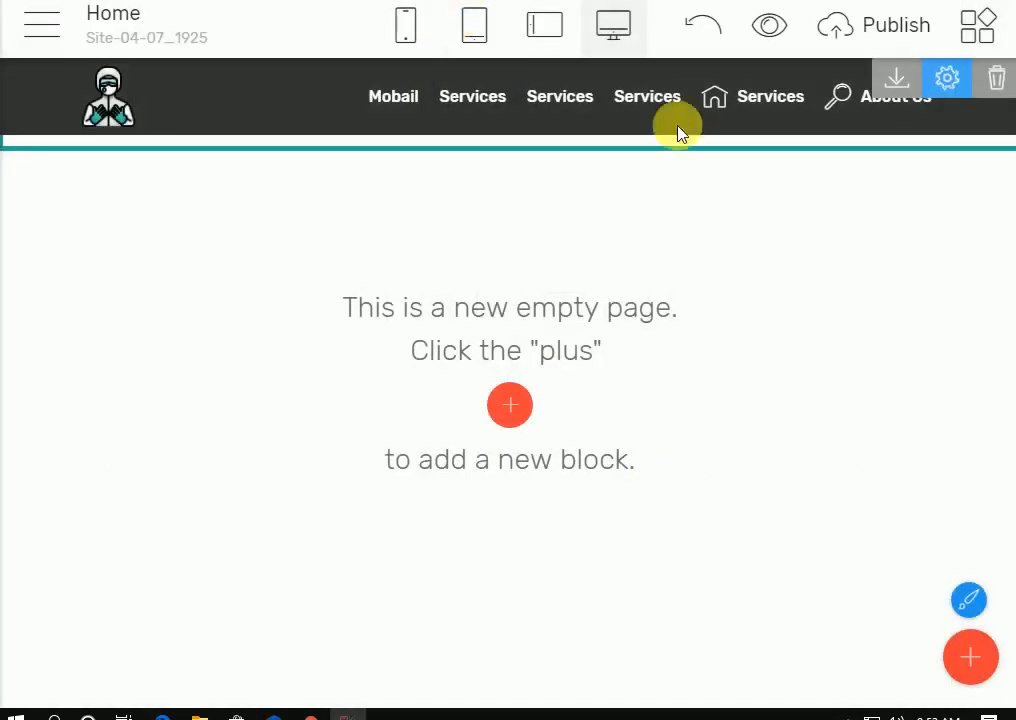
click(711, 103)
click(862, 643)
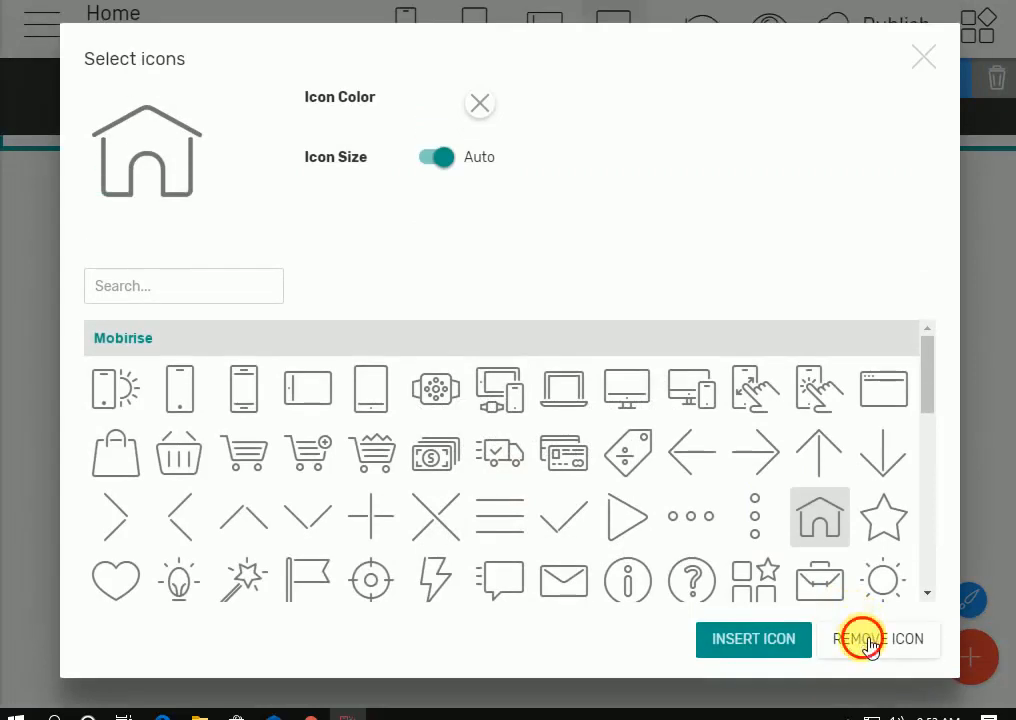
click(838, 102)
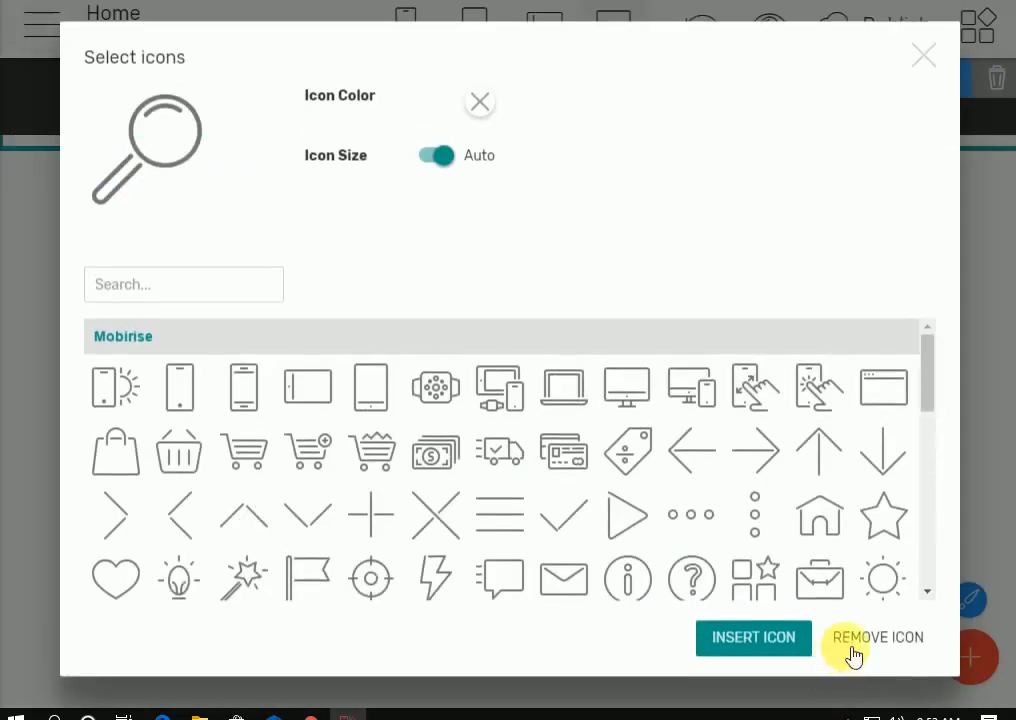
click(876, 645)
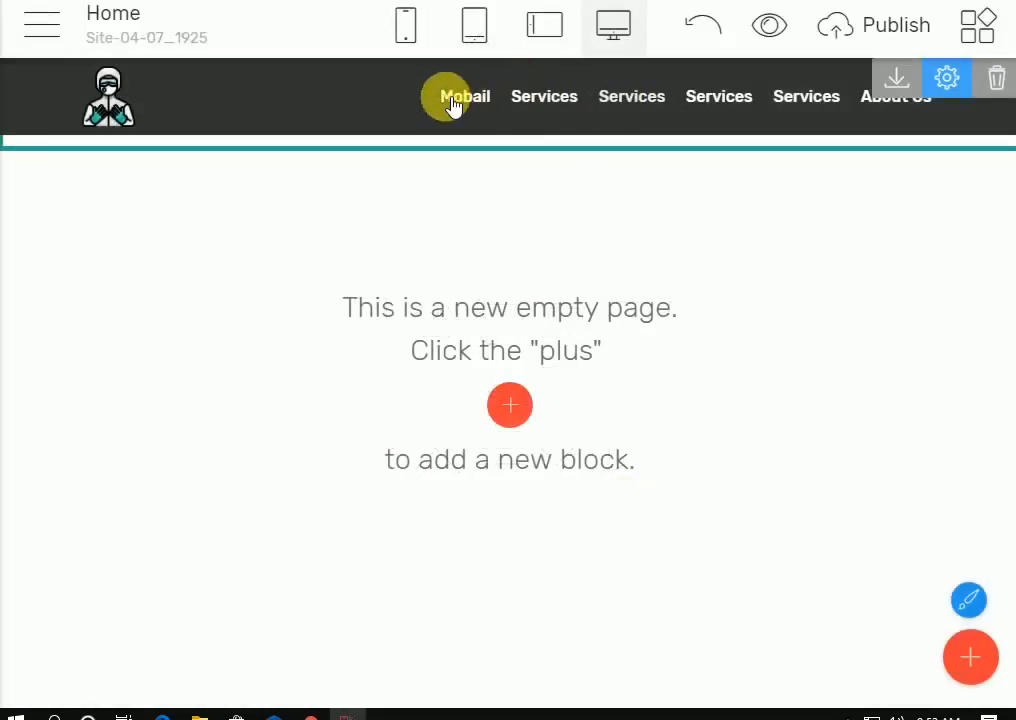
Step: Rename the second Services item after Mobail as About
click(627, 98)
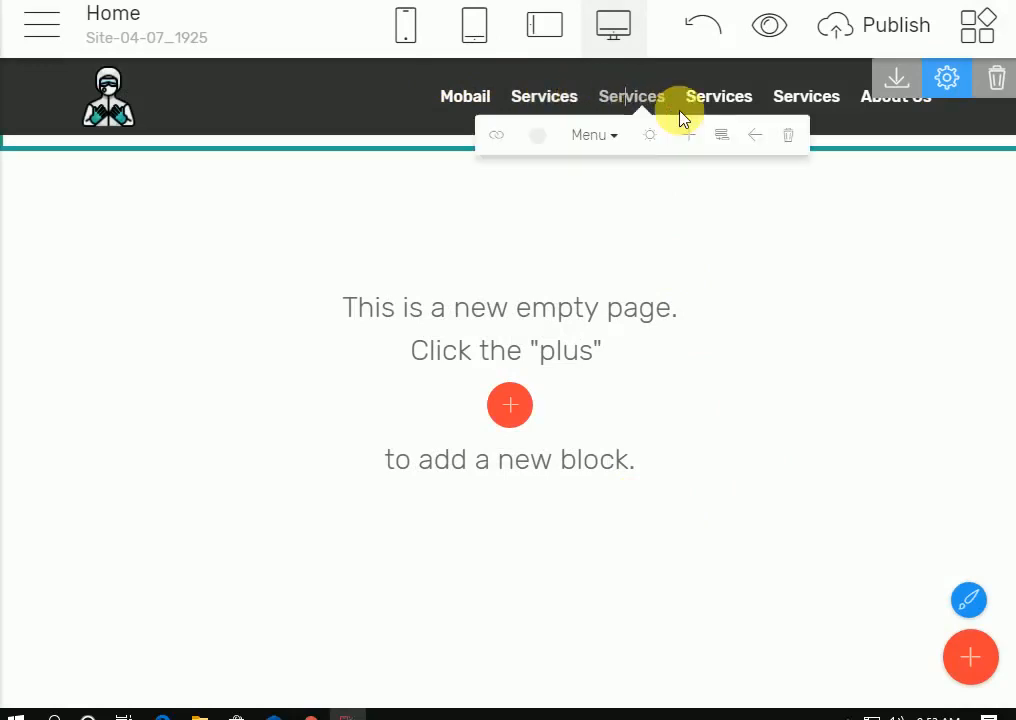
key(BackSpace)
key(BackSpace)
key(BackSpace)
key(BackSpace)
key(BackSpace)
key(BackSpace)
key(BackSpace)
key(BackSpace)
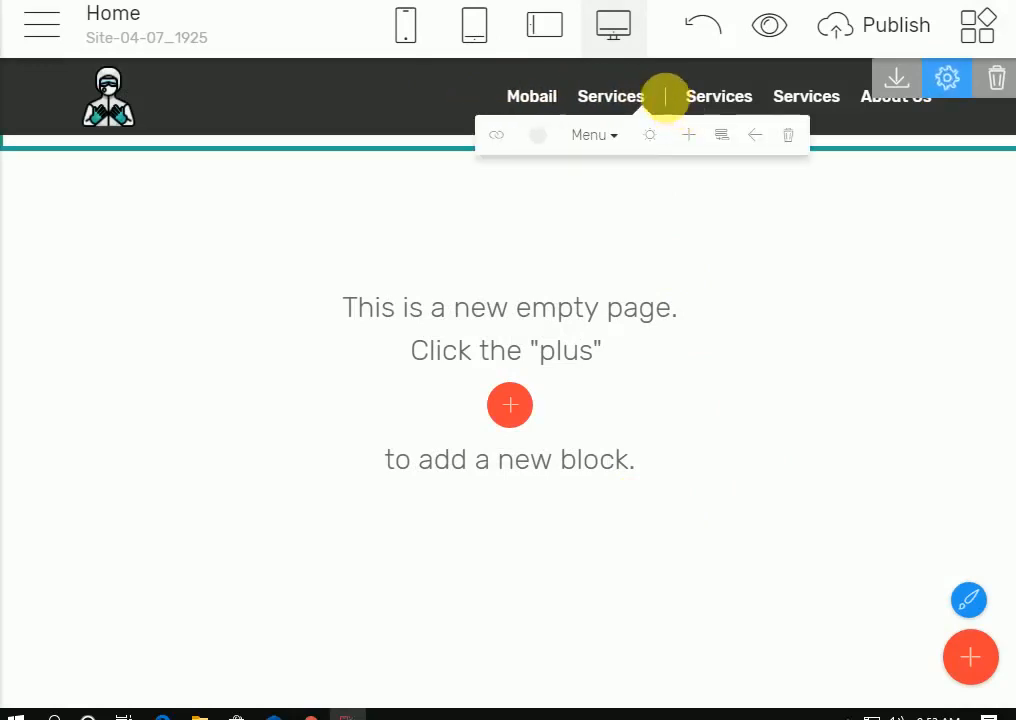
text(Abo)
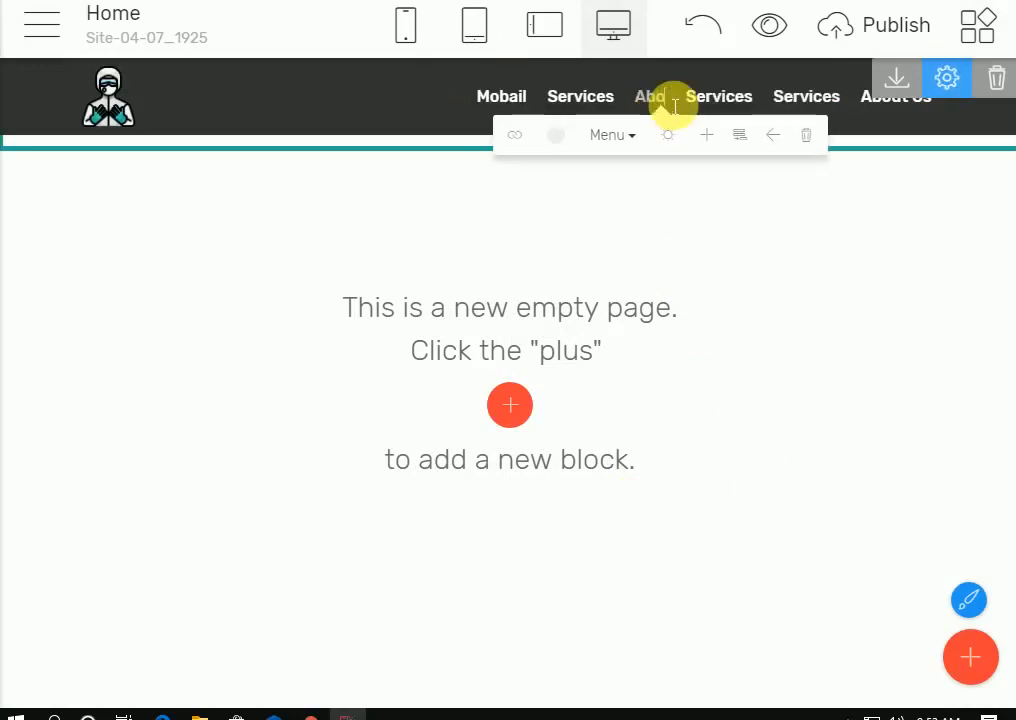
text(ut)
Step: Rename the Services menu item directly after About as Contact
click(744, 93)
click(757, 94)
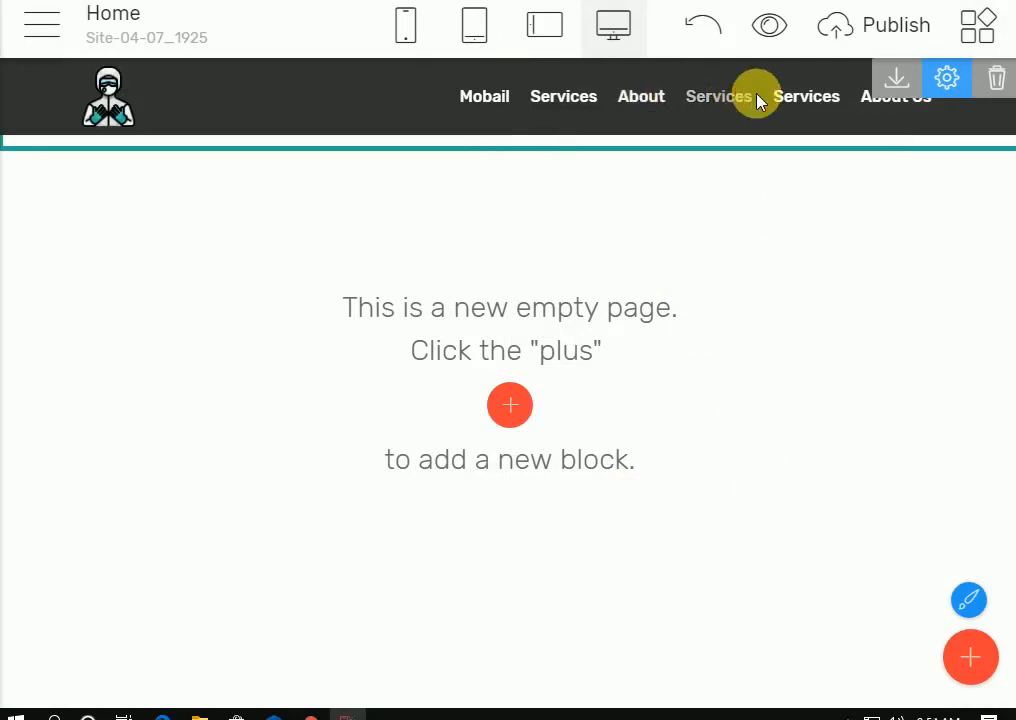
click(757, 100)
key(BackSpace)
key(BackSpace)
key(BackSpace)
key(BackSpace)
key(BackSpace)
key(BackSpace)
key(BackSpace)
key(BackSpace)
text(C)
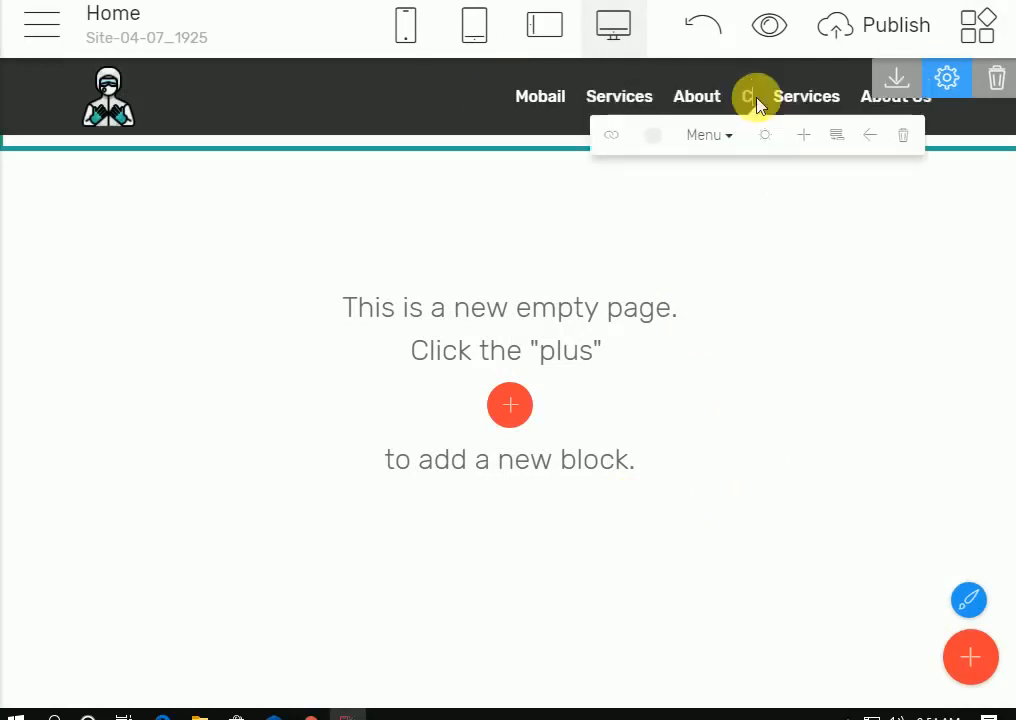
text(ont)
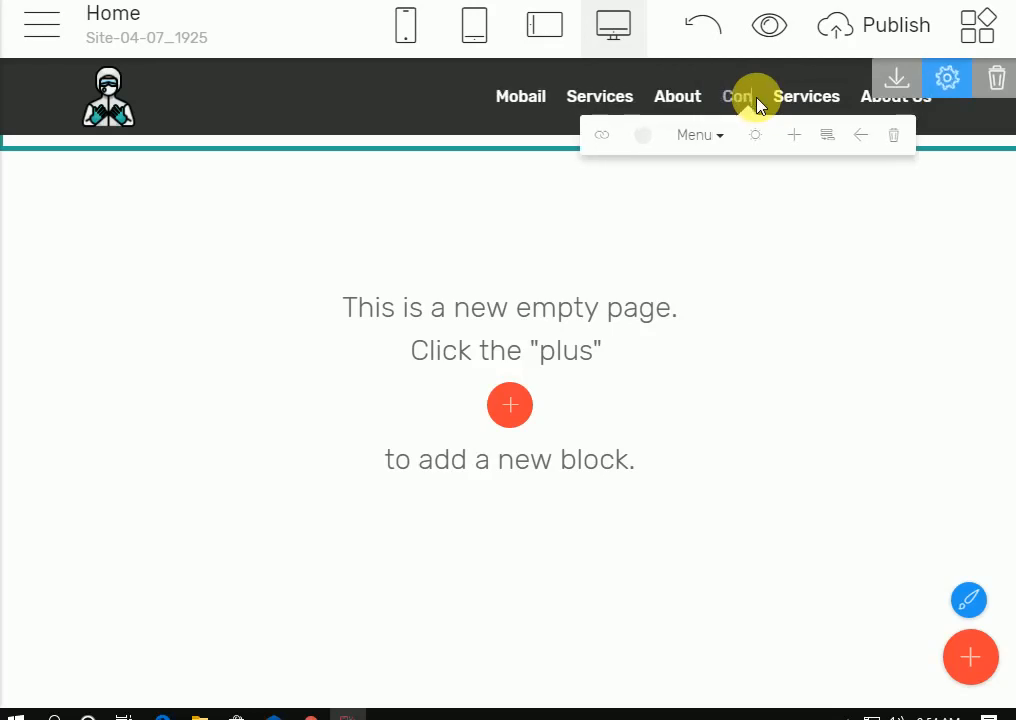
text(act)
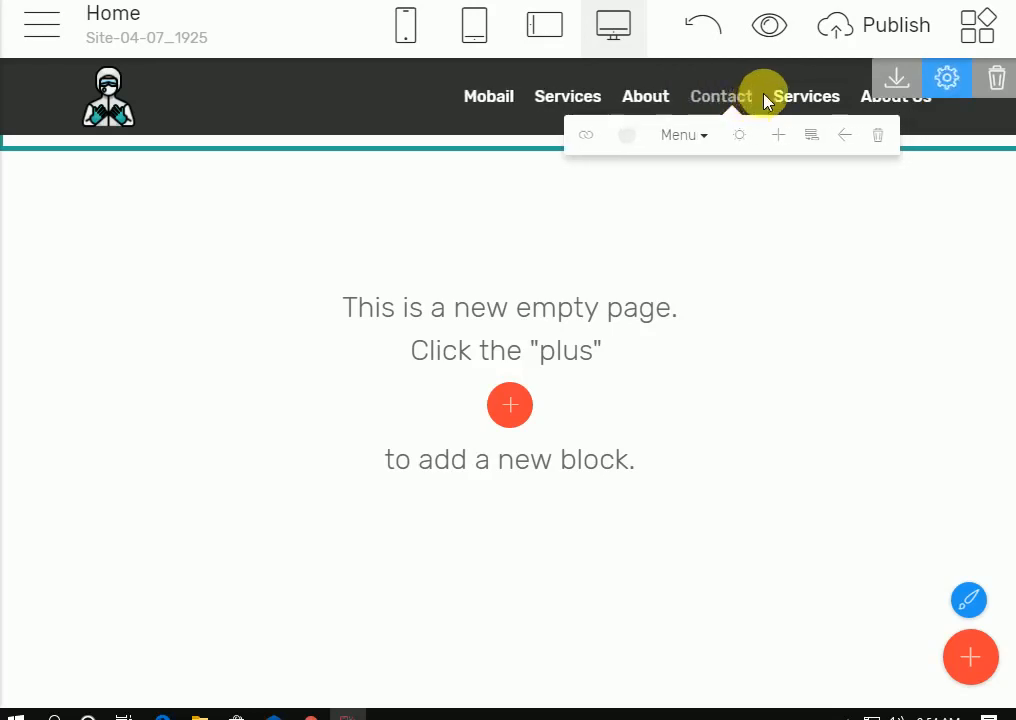
Step: Rename the Services menu item between Contact and About Us as Home
click(835, 101)
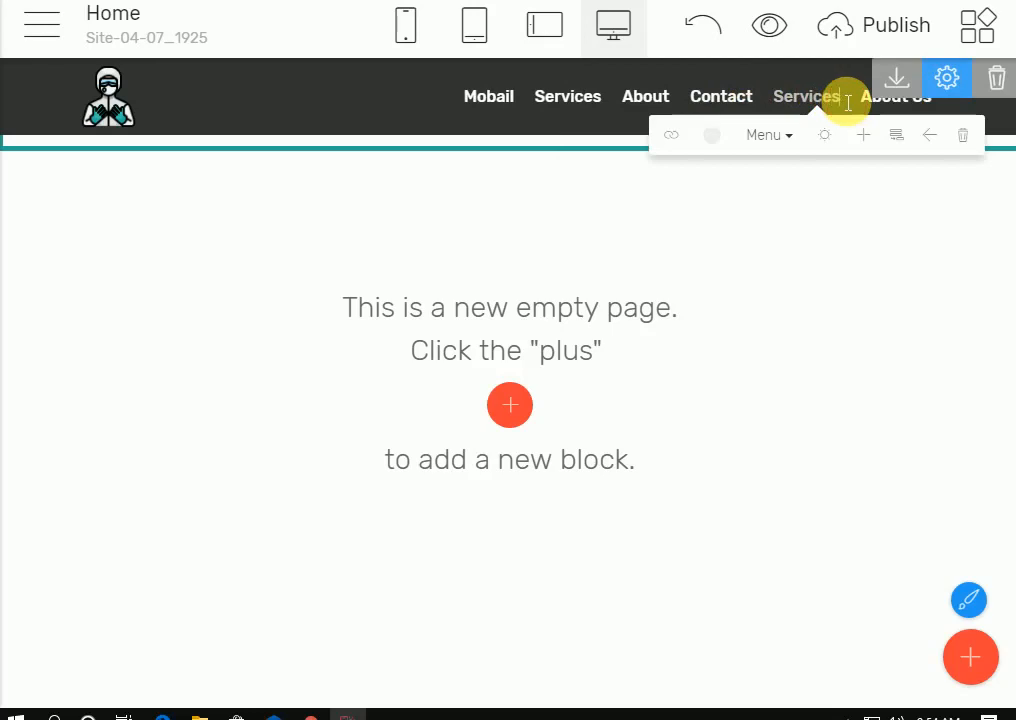
key(BackSpace)
key(BackSpace)
key(BackSpace)
key(BackSpace)
key(BackSpace)
key(BackSpace)
key(BackSpace)
key(BackSpace)
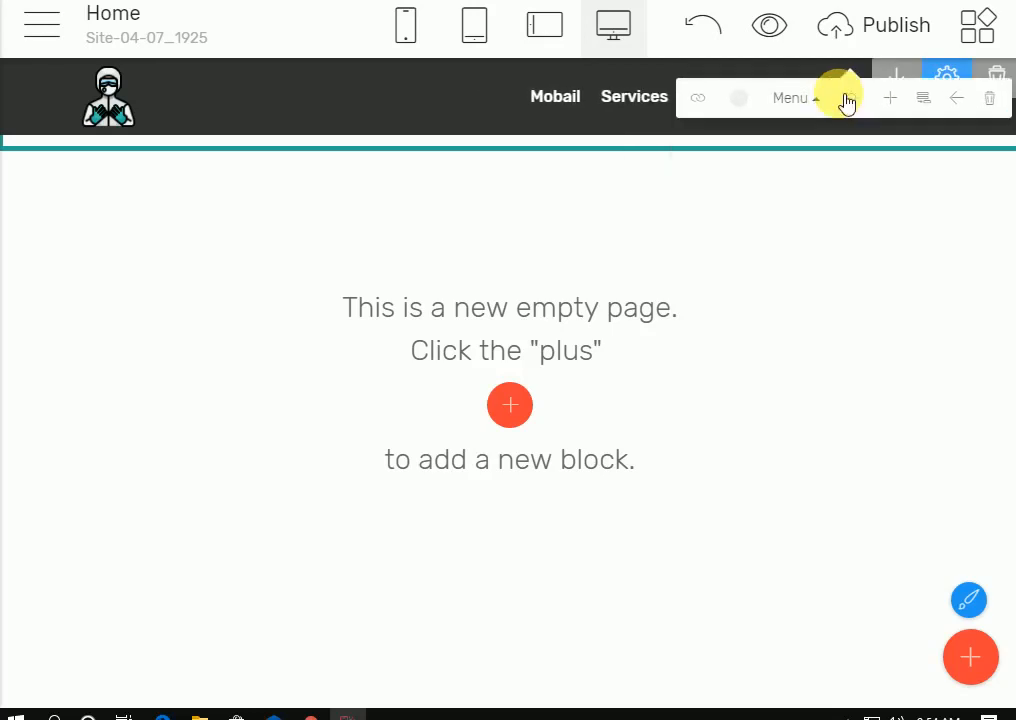
text(Home)
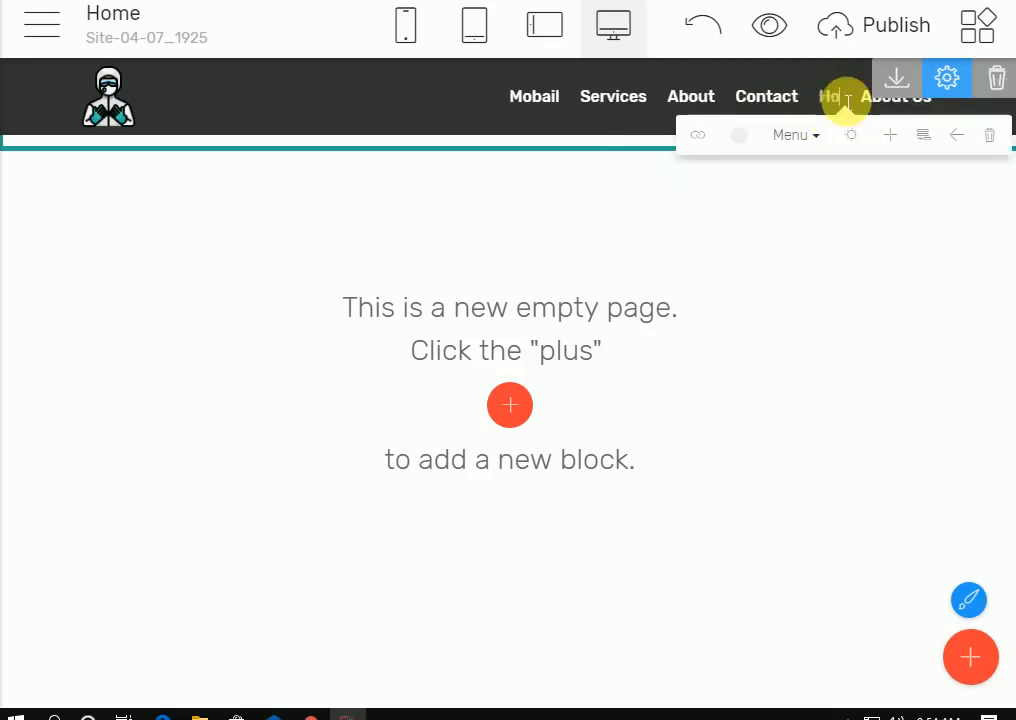
click(937, 108)
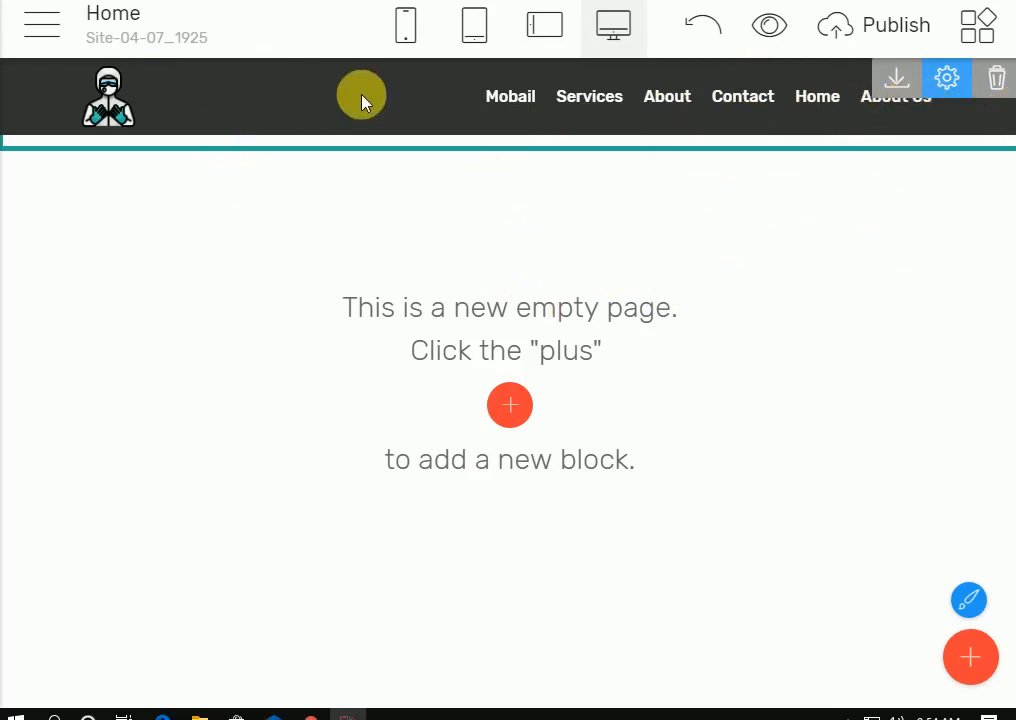
click(804, 114)
click(464, 104)
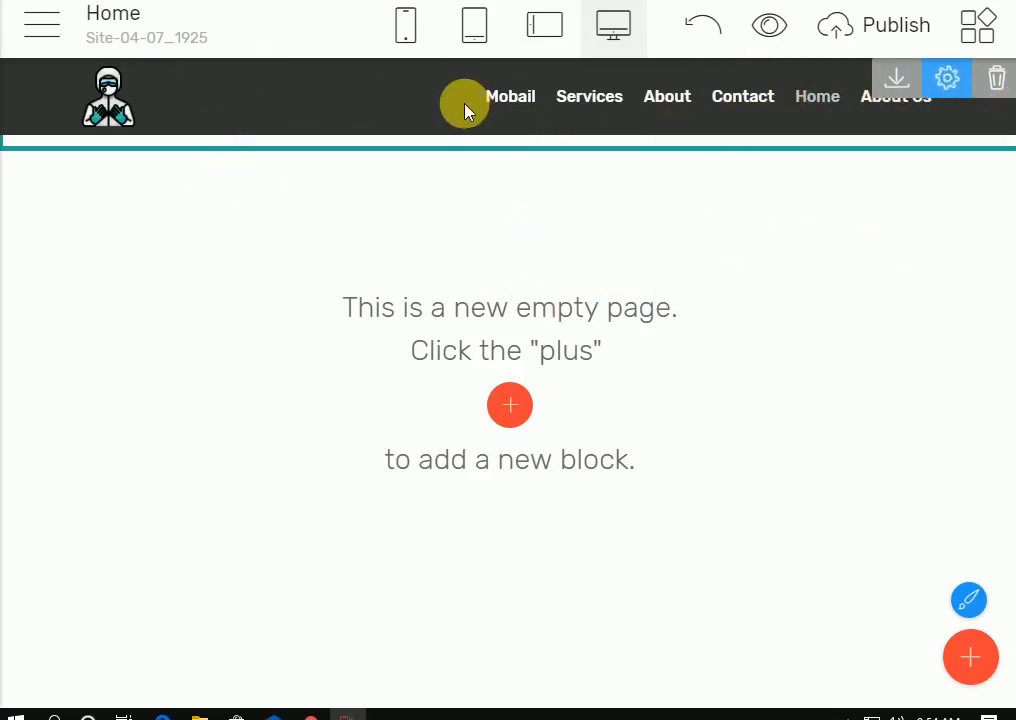
Step: Try light grey, white and dark blue as the menu block's background colour
click(950, 88)
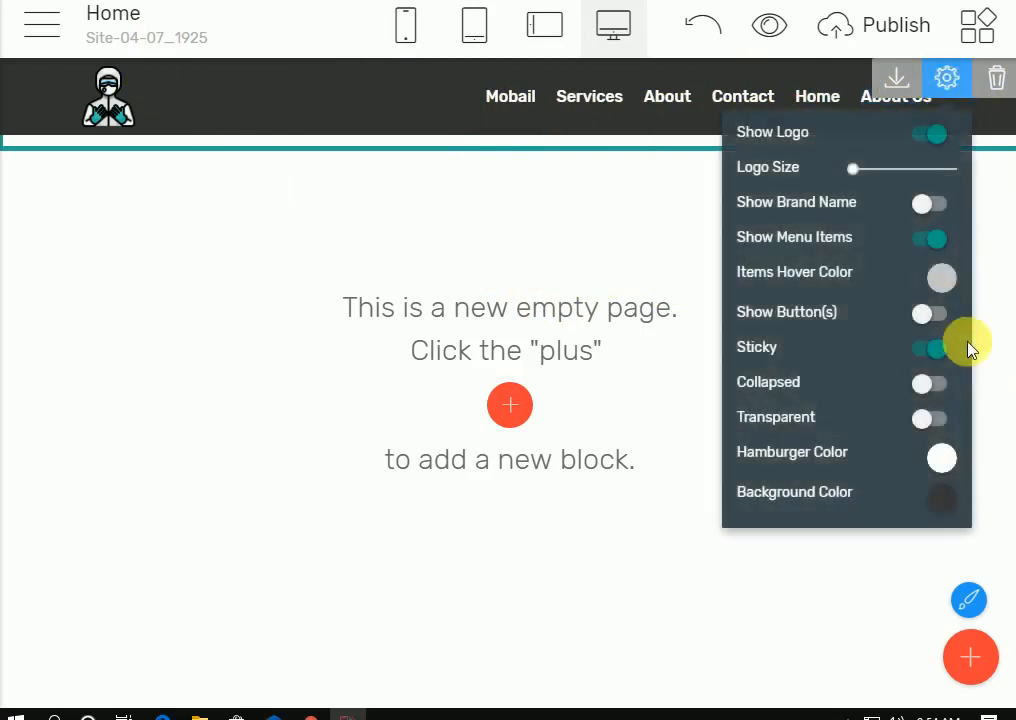
click(950, 505)
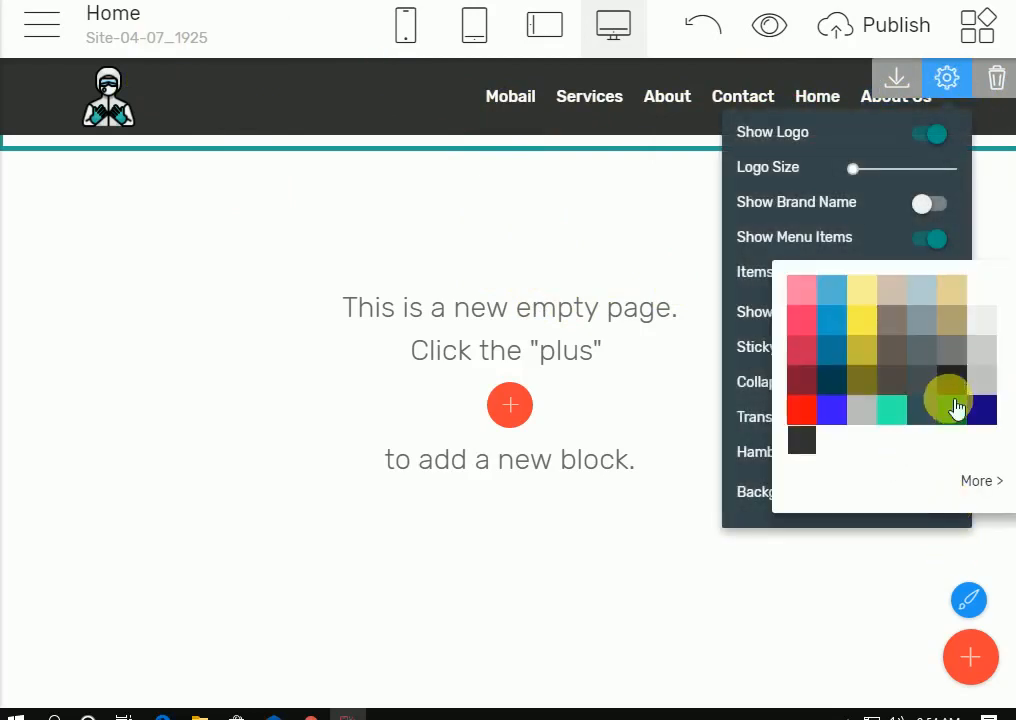
click(991, 352)
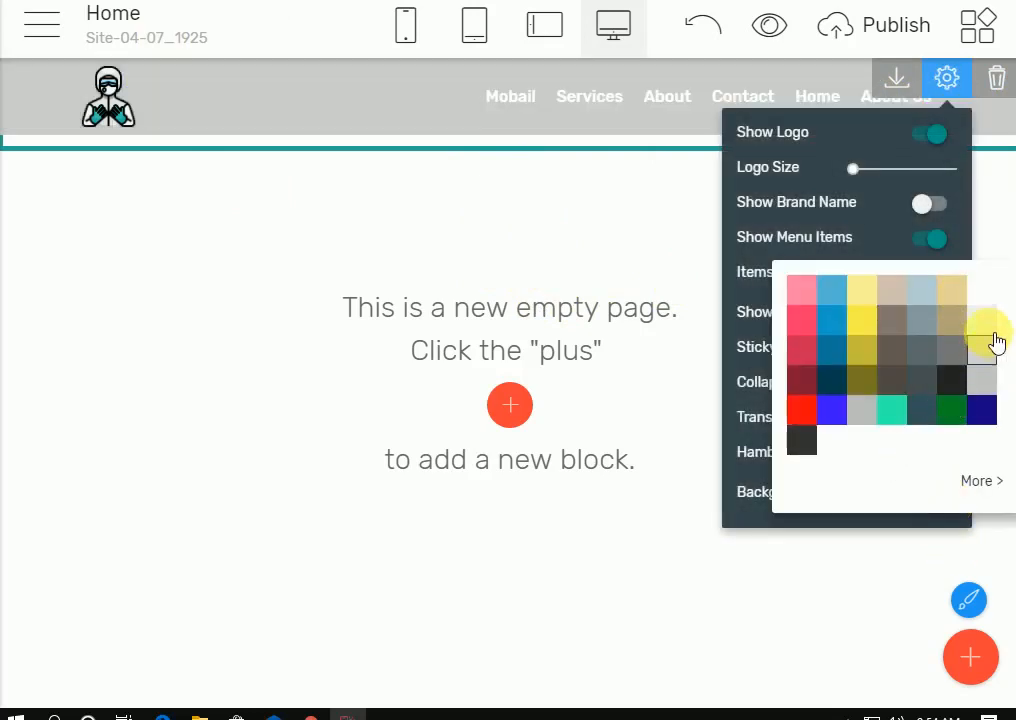
click(991, 292)
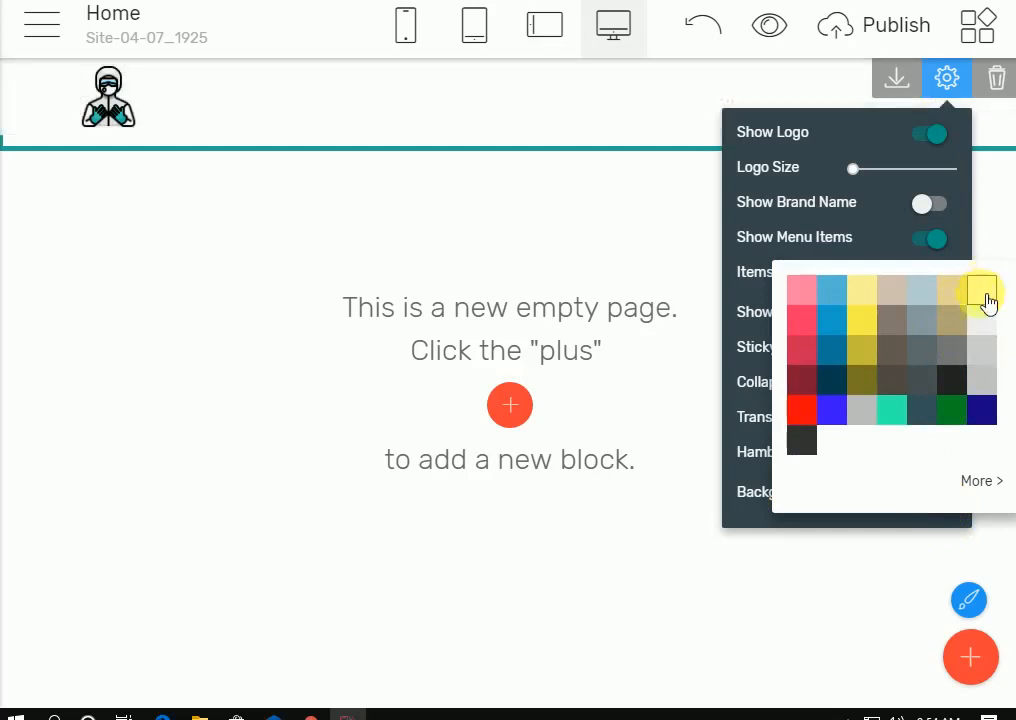
click(981, 410)
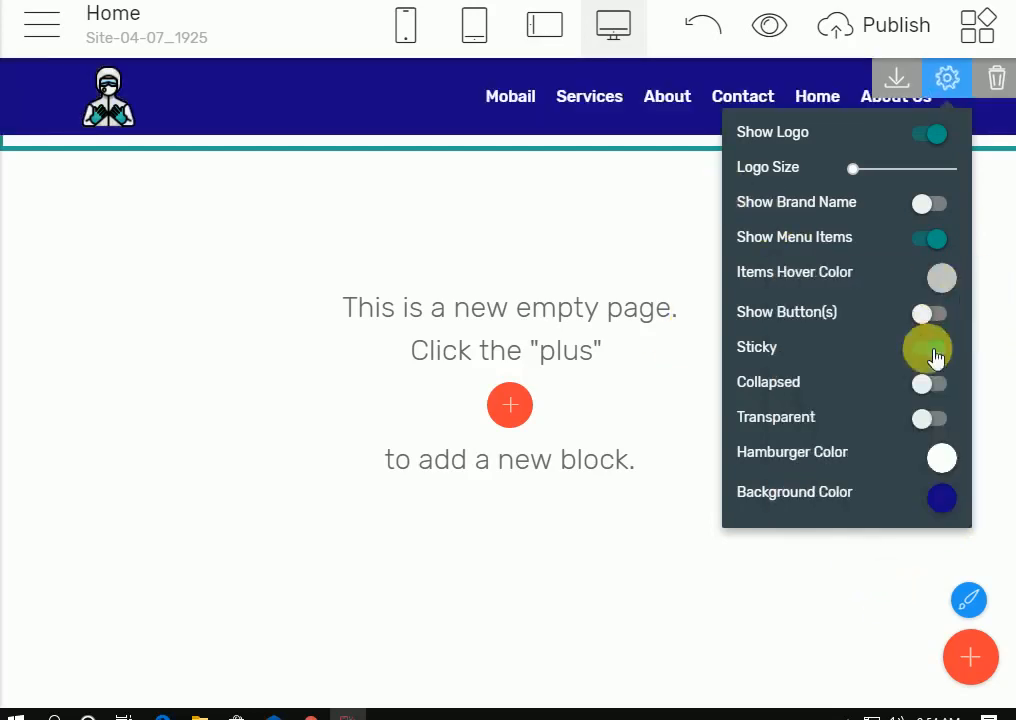
Step: Make the menu block transparent and set its hamburger colour to black
click(924, 420)
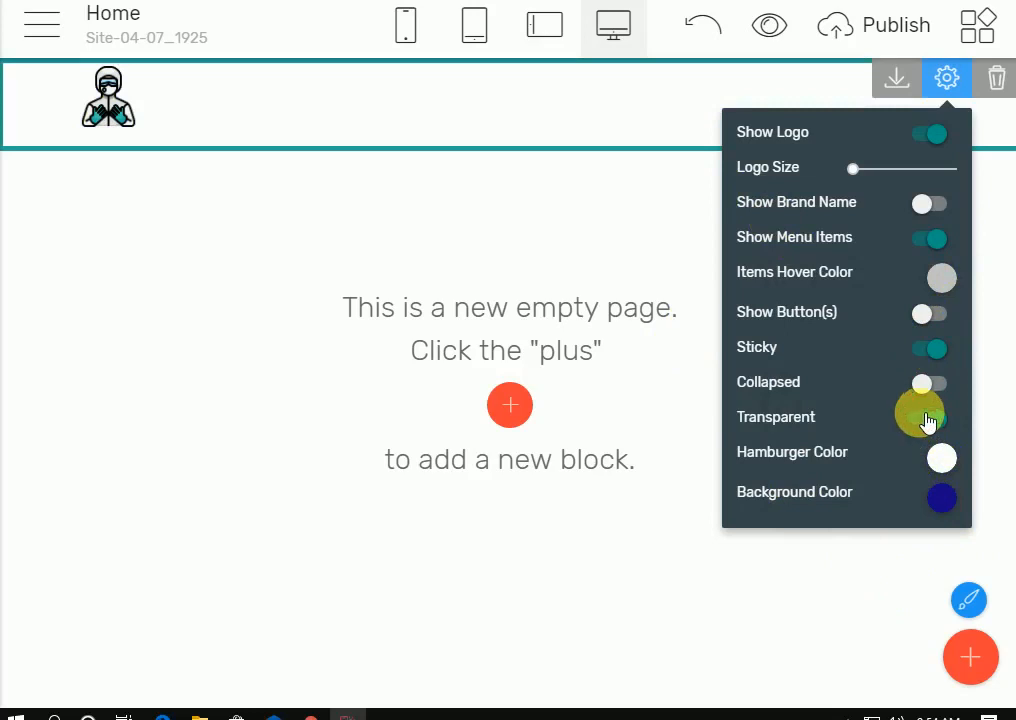
click(937, 250)
click(955, 428)
click(945, 462)
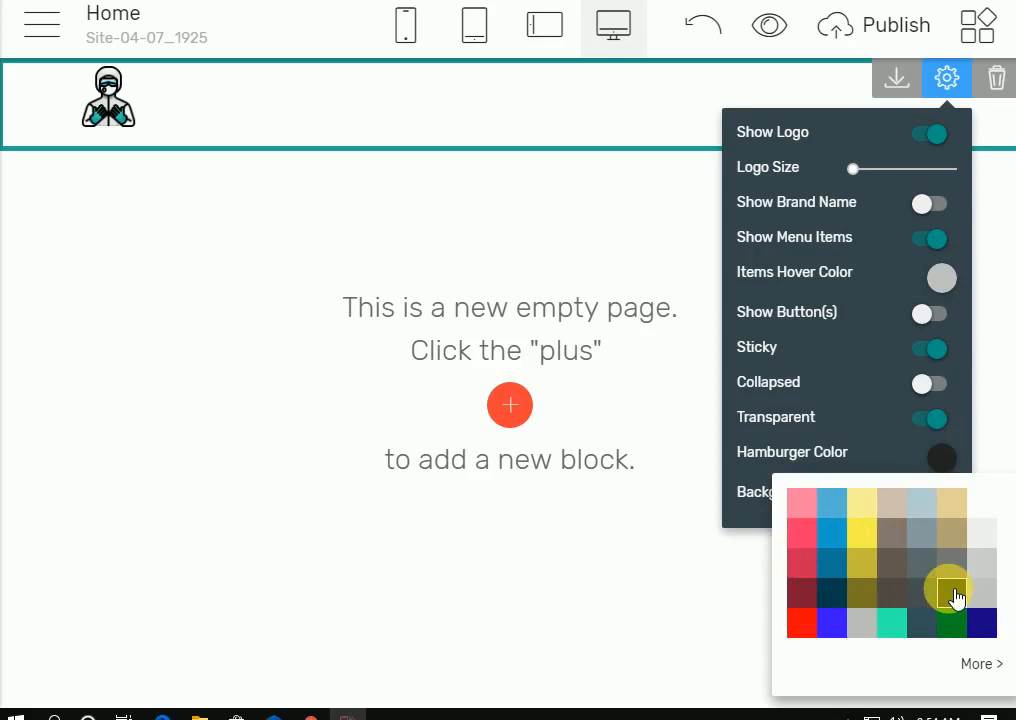
click(986, 625)
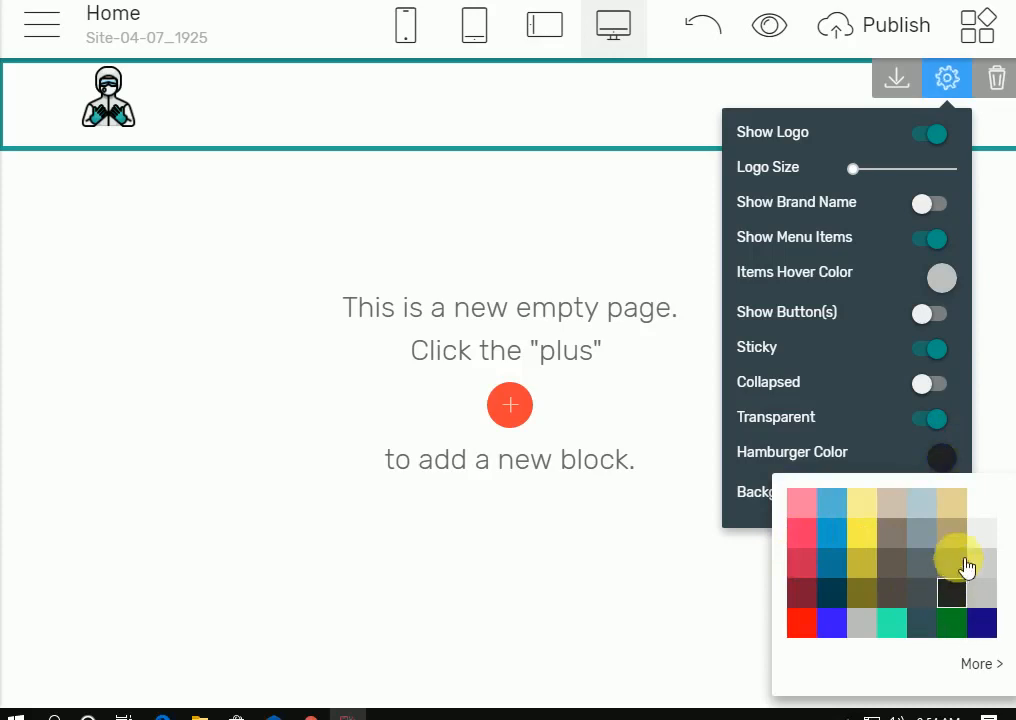
Step: Set the menu block's background colour to red and its items hover colour to black
click(953, 500)
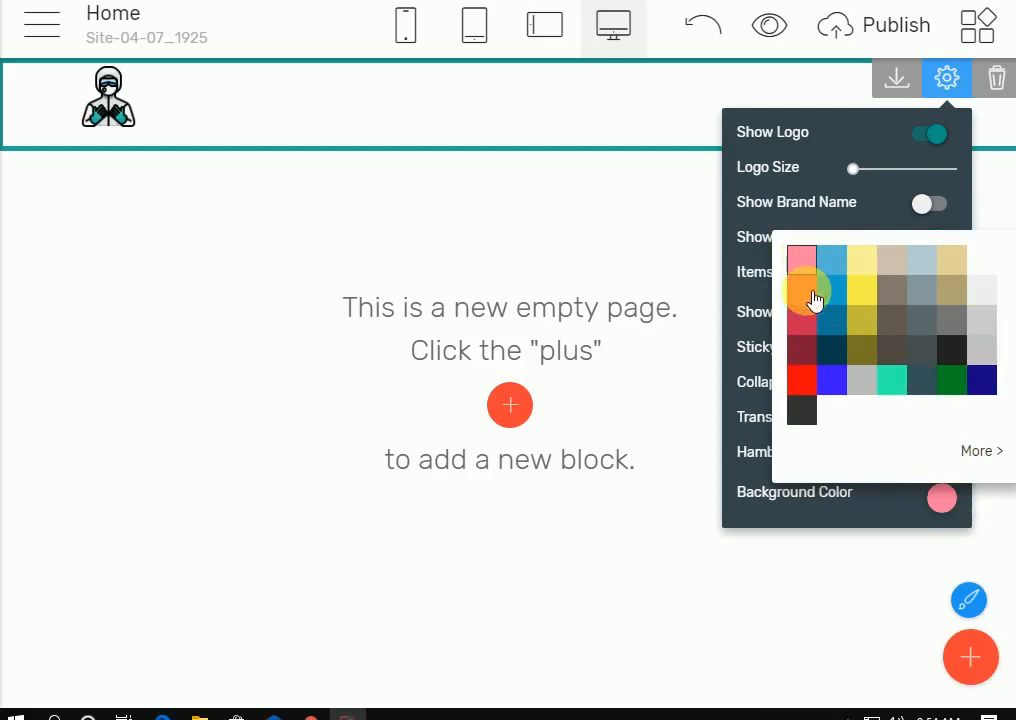
click(801, 350)
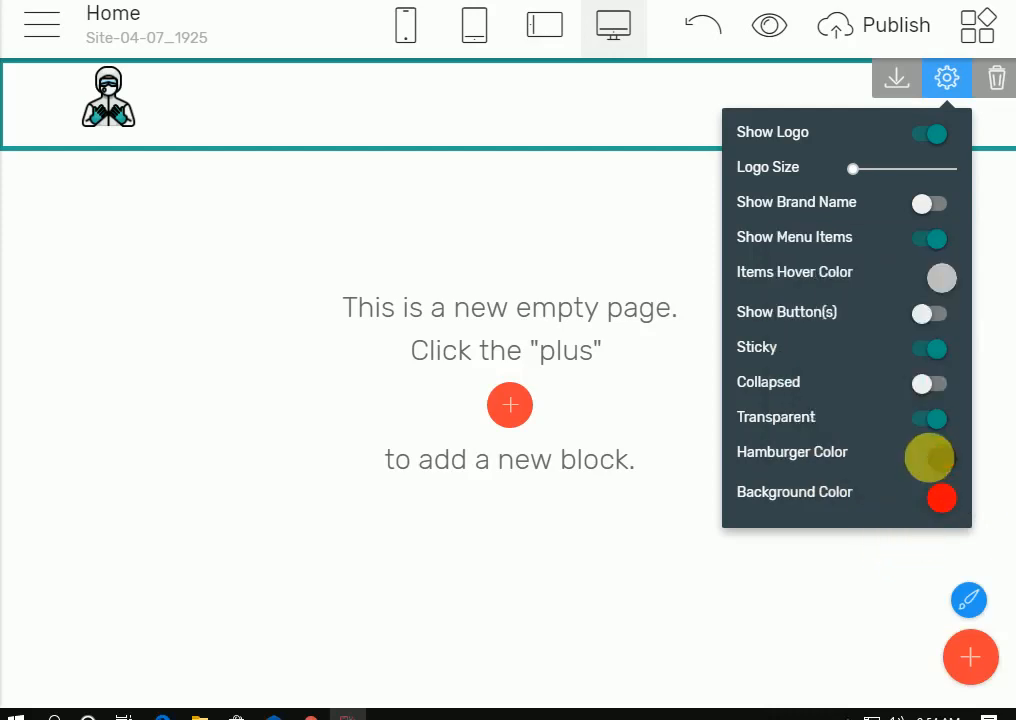
click(938, 278)
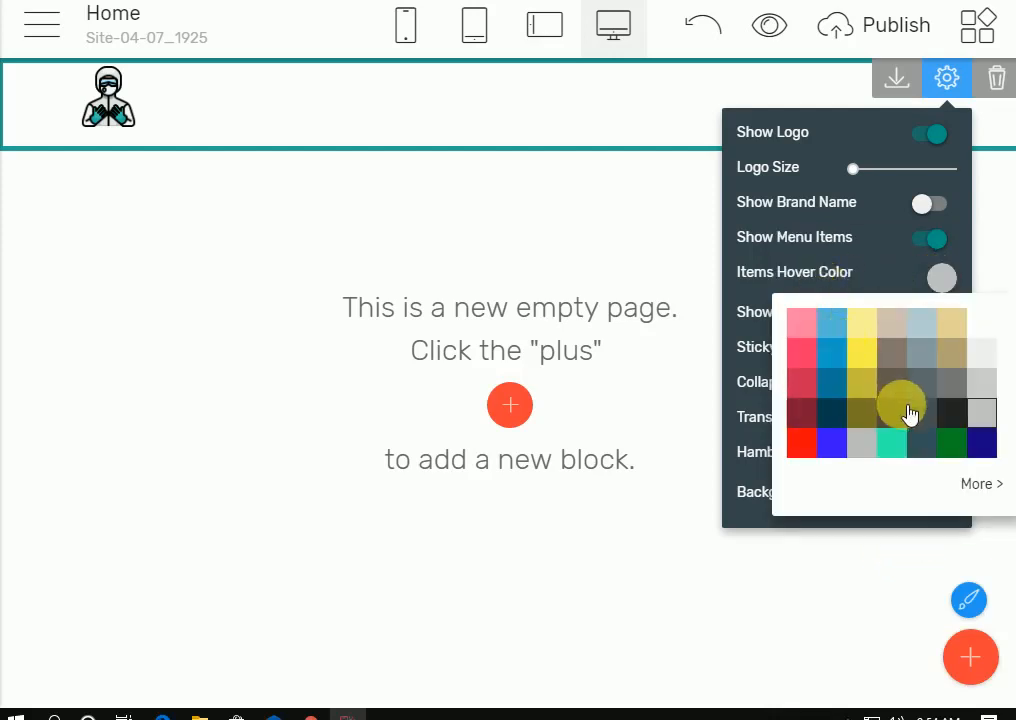
click(956, 414)
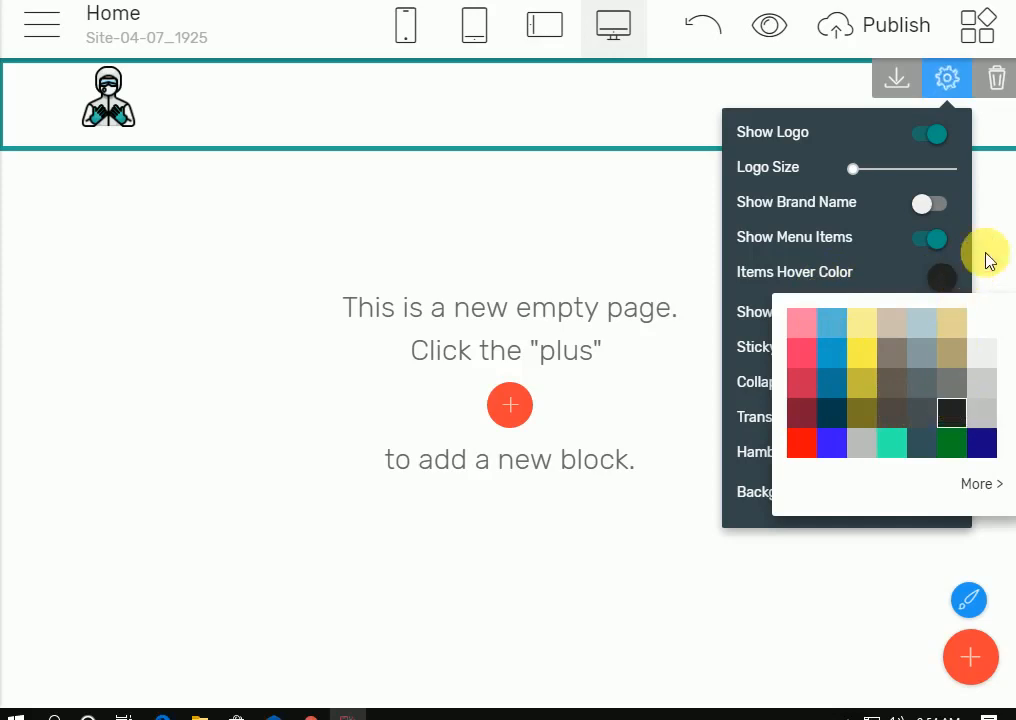
Step: Toggle the menu block's button, collapsed and logo options on and off to try them out
click(940, 205)
click(932, 316)
click(935, 316)
click(930, 390)
click(938, 385)
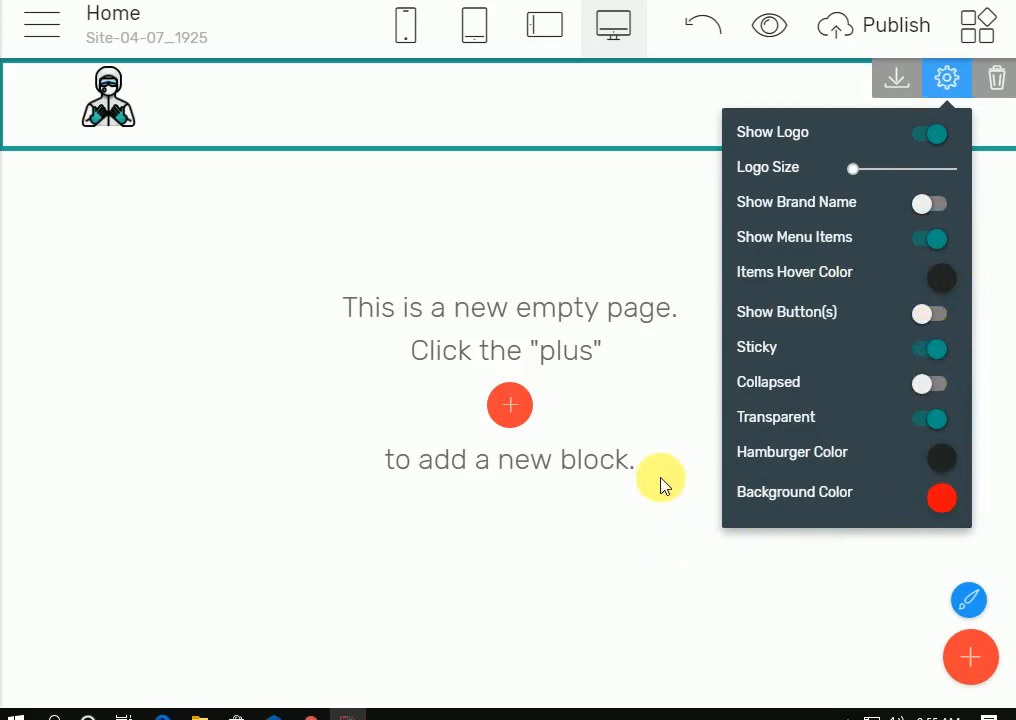
click(940, 134)
click(940, 134)
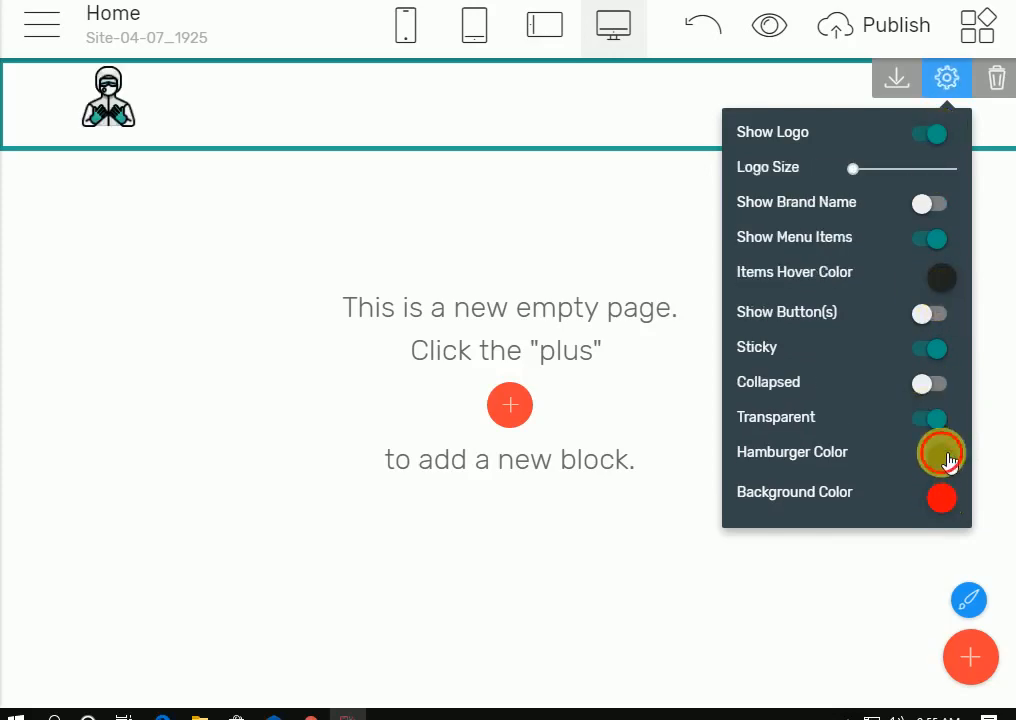
Step: Set the menu block's hamburger colour to green, turn off its transparency and close the block settings
click(942, 456)
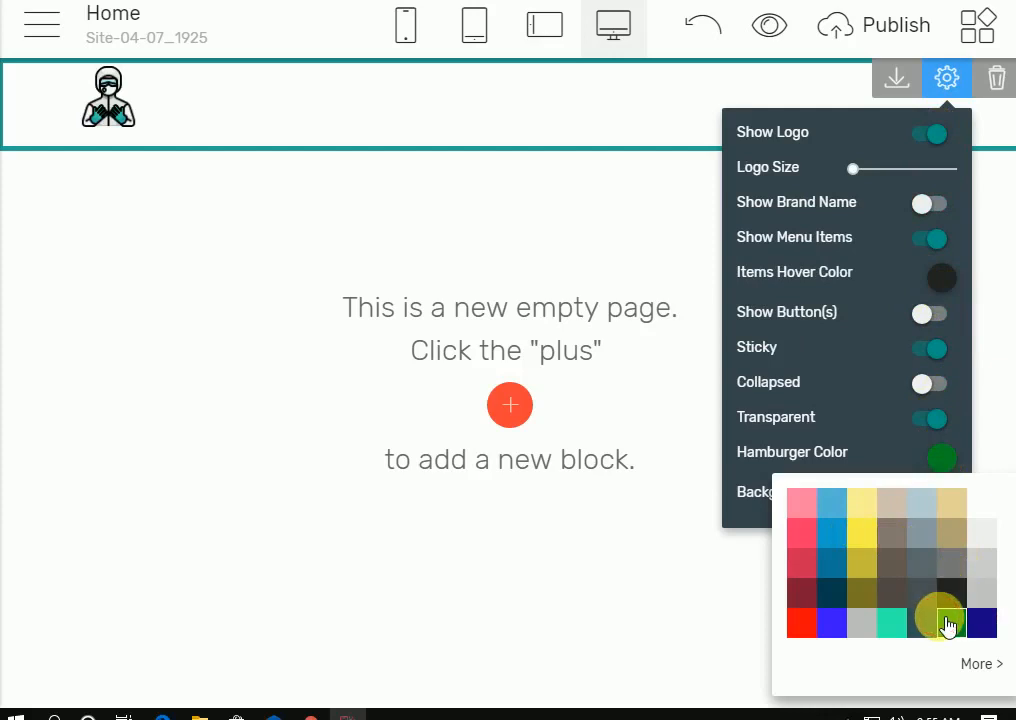
click(719, 572)
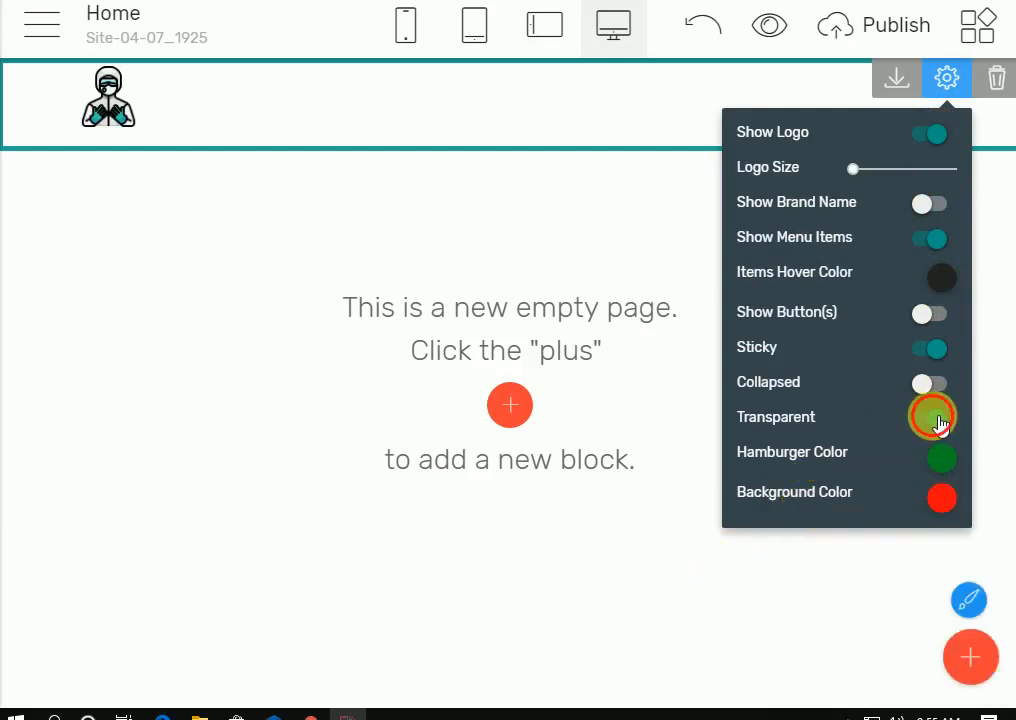
click(940, 423)
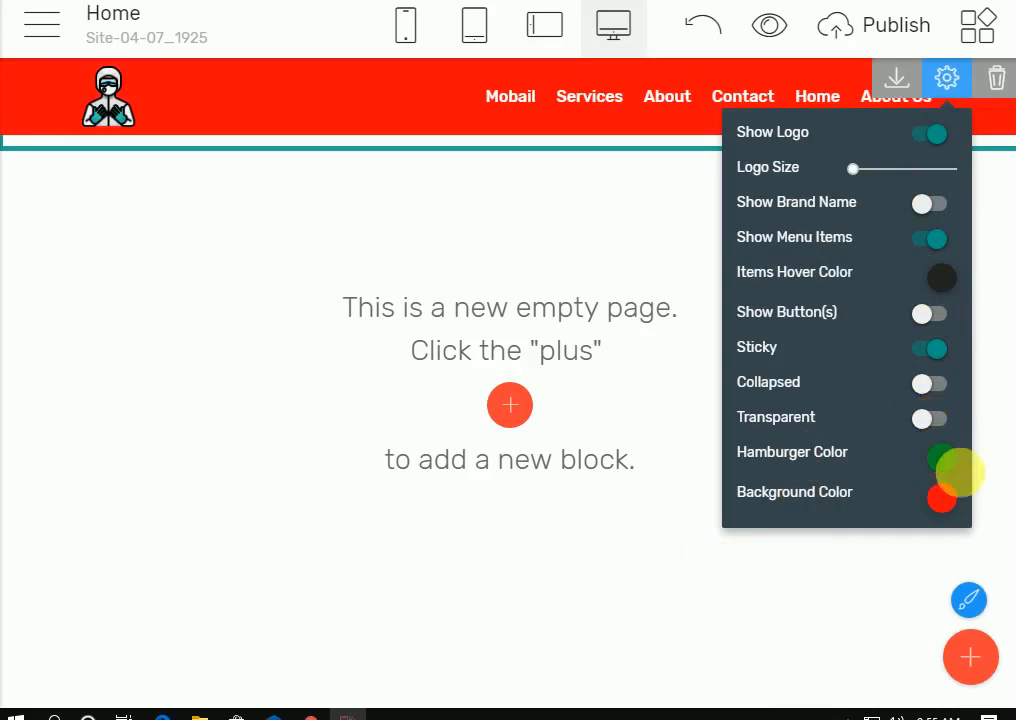
click(944, 100)
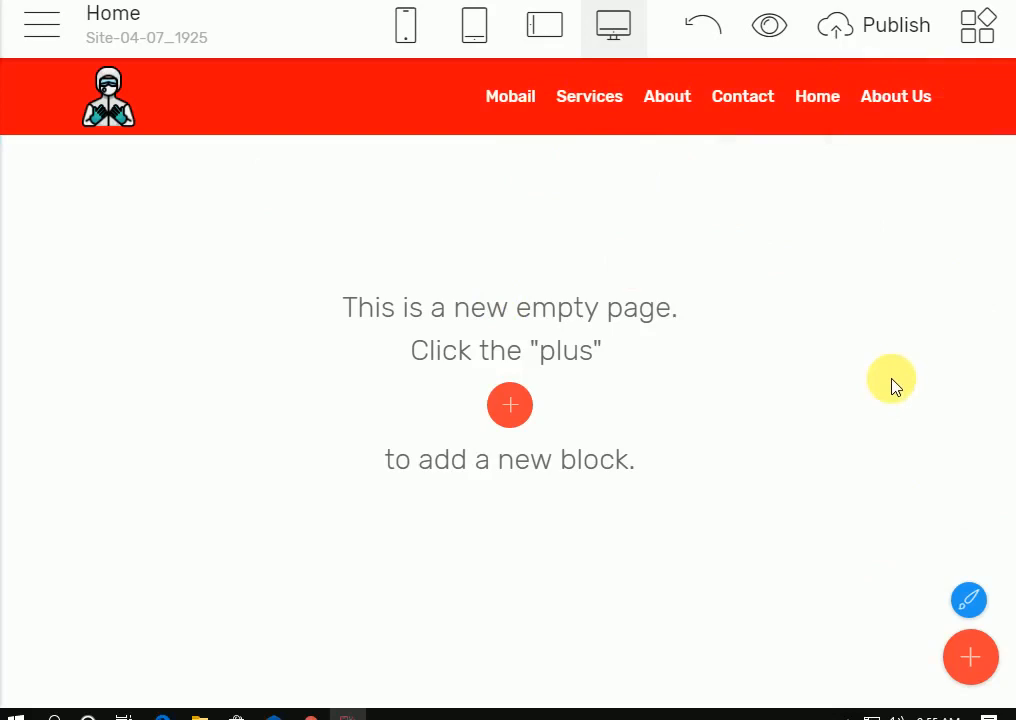
Step: Add the Full Screen Intro header block to the page below the menu
click(976, 656)
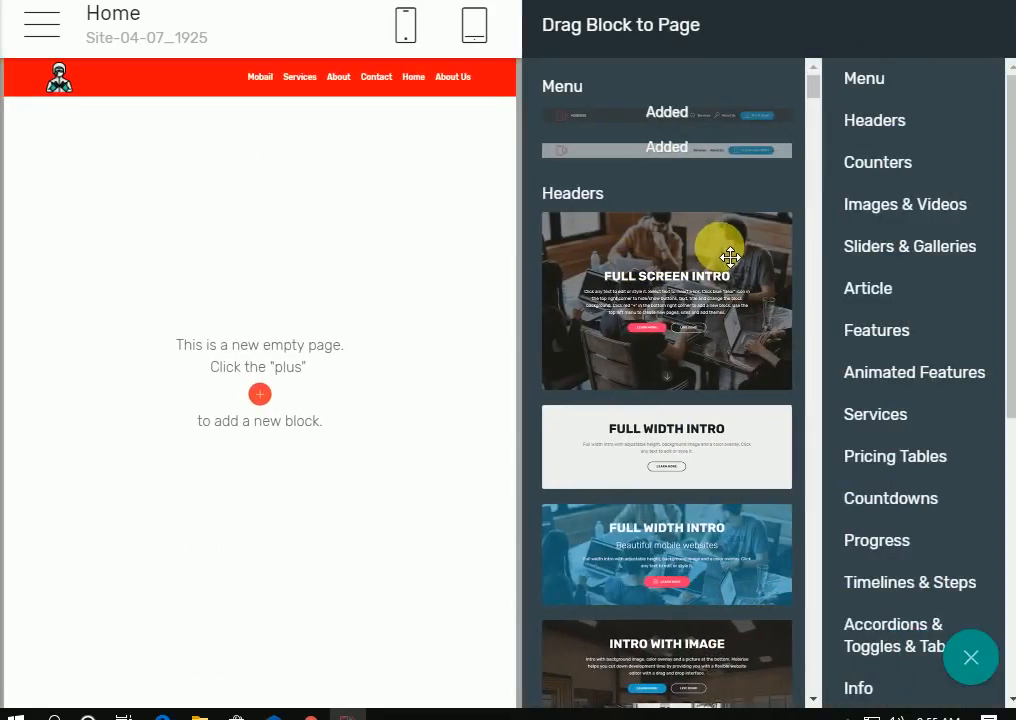
drag(726, 254, 150, 274)
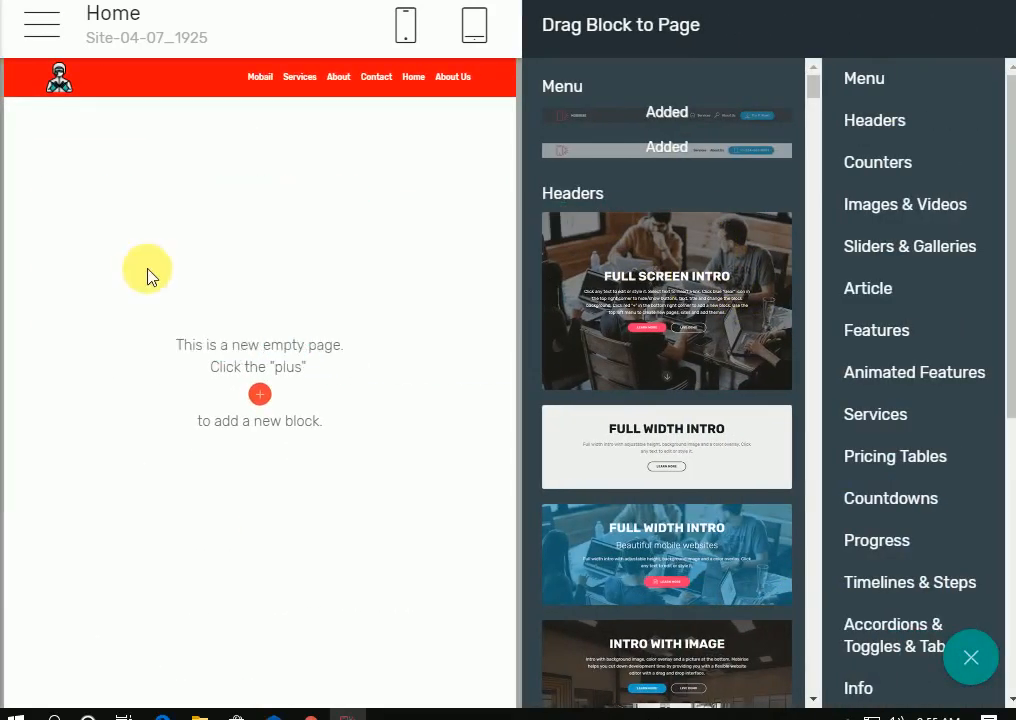
click(434, 610)
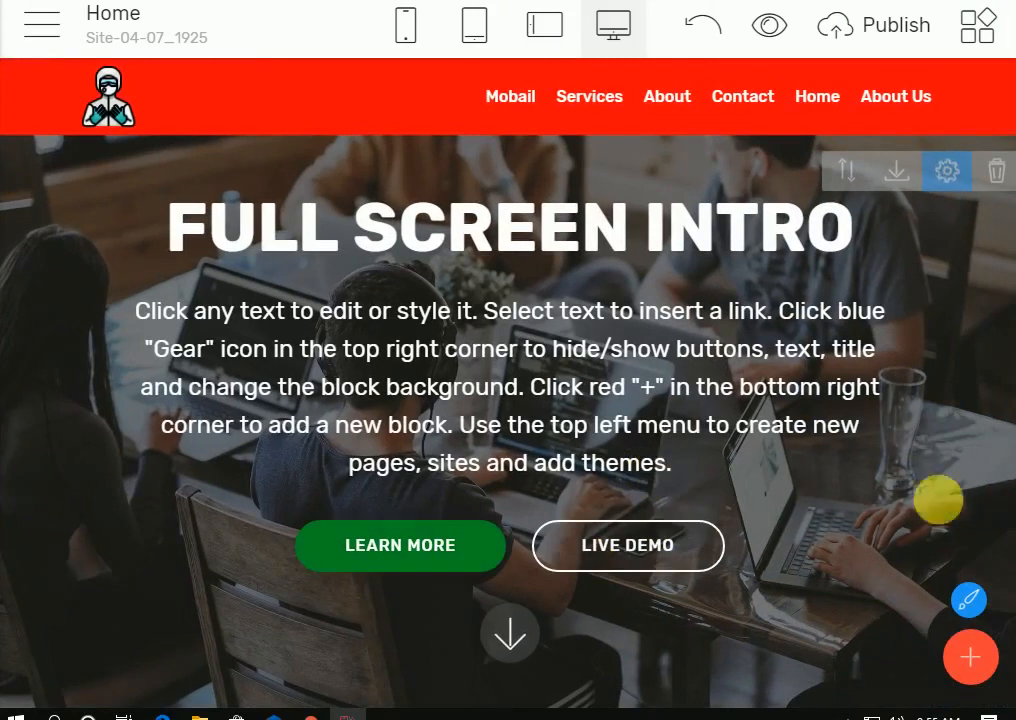
Step: Replace the intro block's title text with FREELANCER
click(860, 230)
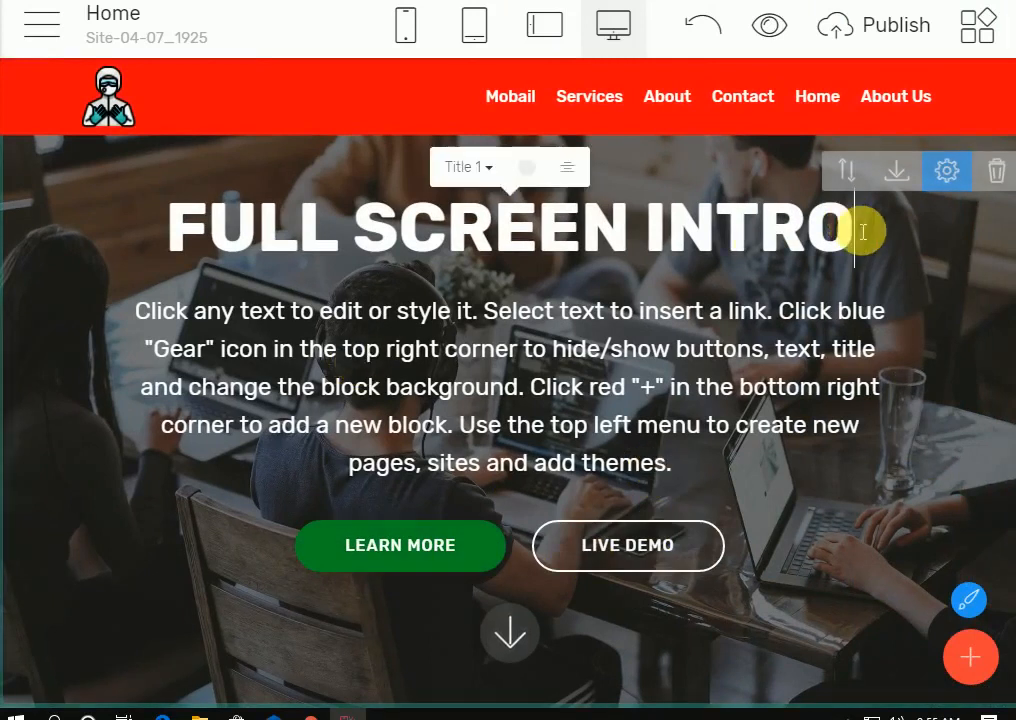
key(BackSpace)
key(BackSpace)
key(BackSpace)
key(BackSpace)
key(BackSpace)
key(BackSpace)
key(BackSpace)
key(BackSpace)
key(BackSpace)
key(BackSpace)
key(BackSpace)
key(BackSpace)
key(BackSpace)
key(BackSpace)
key(BackSpace)
key(BackSpace)
key(BackSpace)
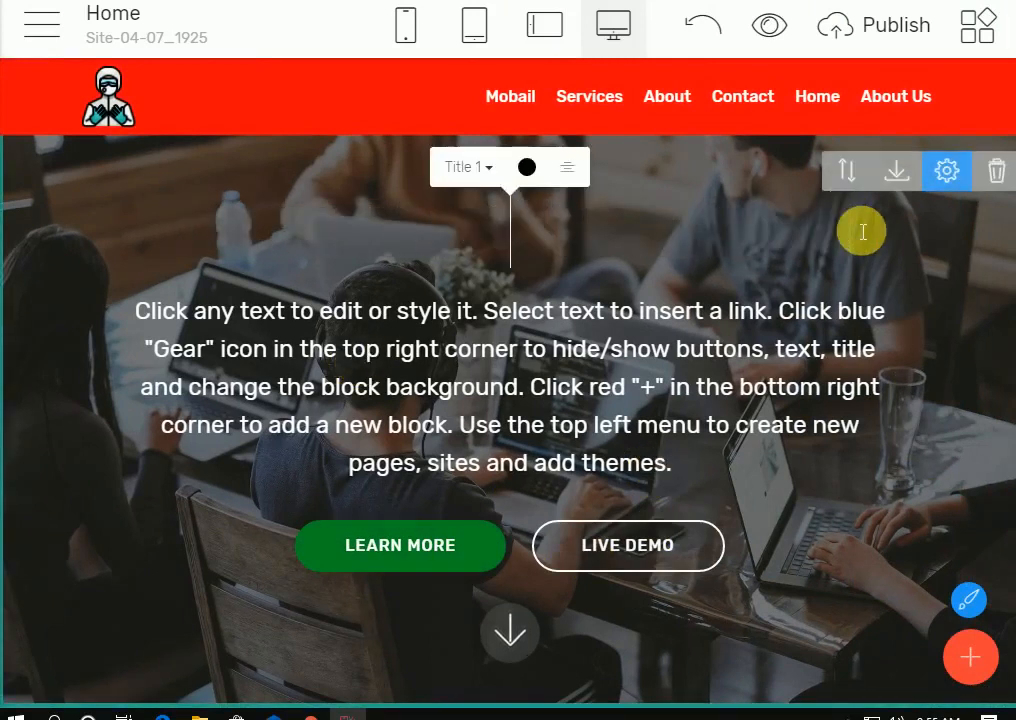
text(FRE)
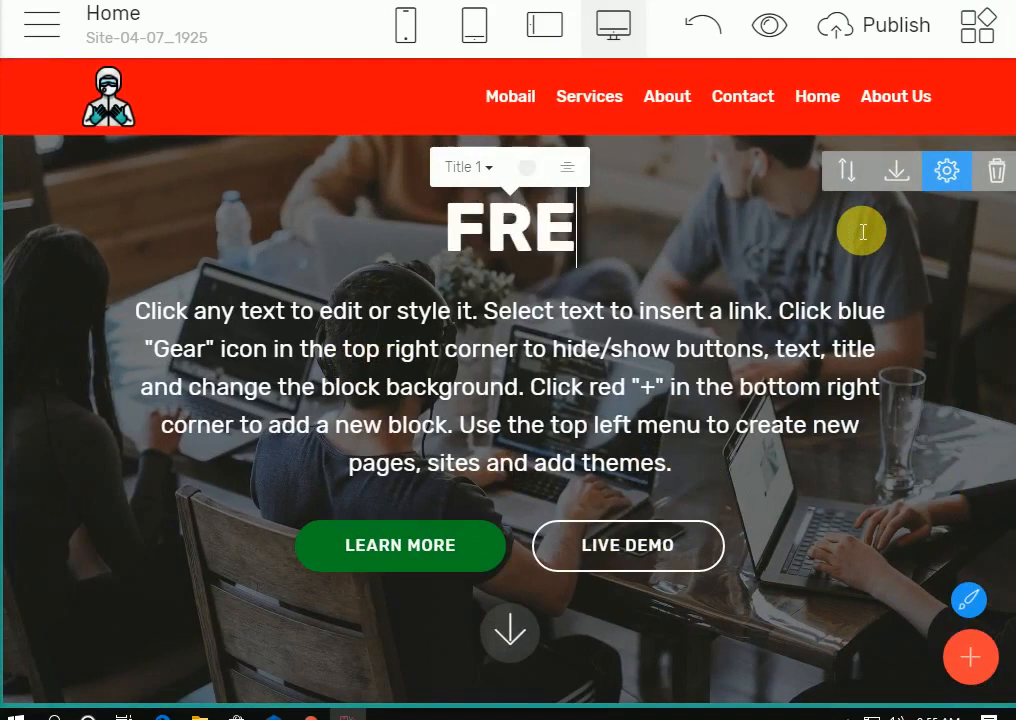
text(ELANCX)
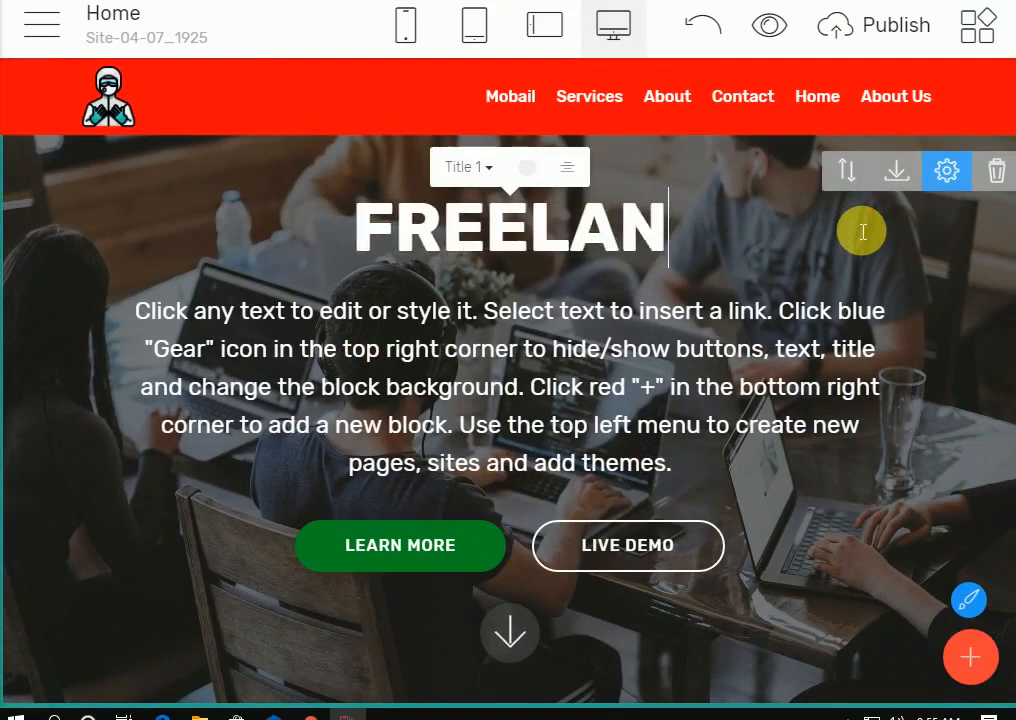
key(BackSpace)
key(BackSpace)
text(CER)
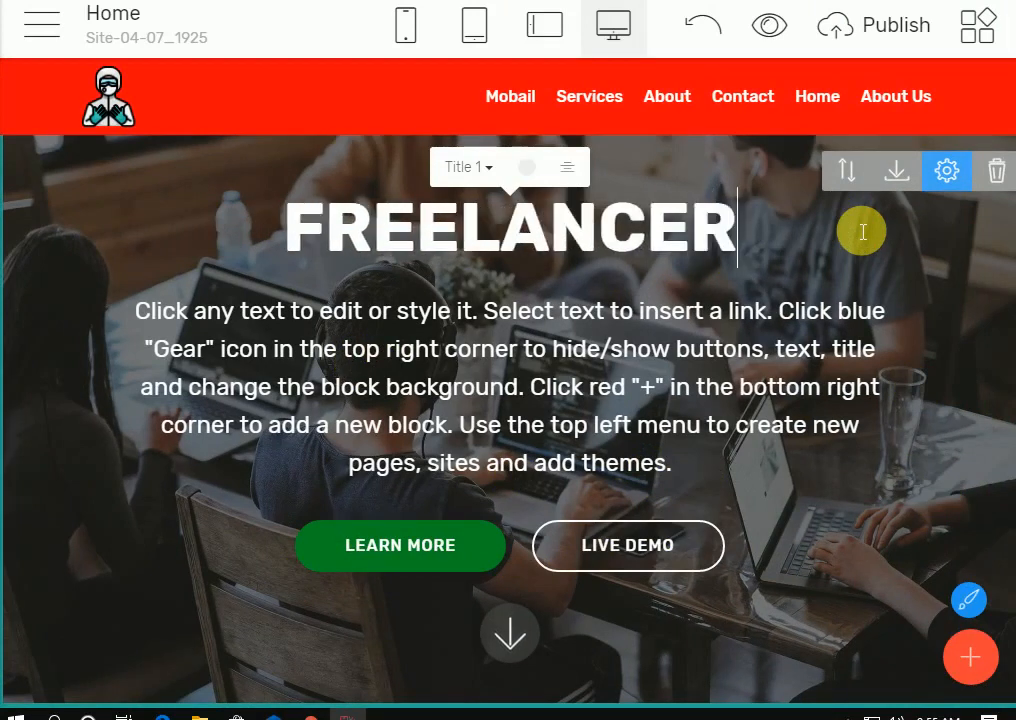
Step: Complete the intro title with the freelancer's name after FREELANCER and clear the description paragraph below it
text( SOBUZ)
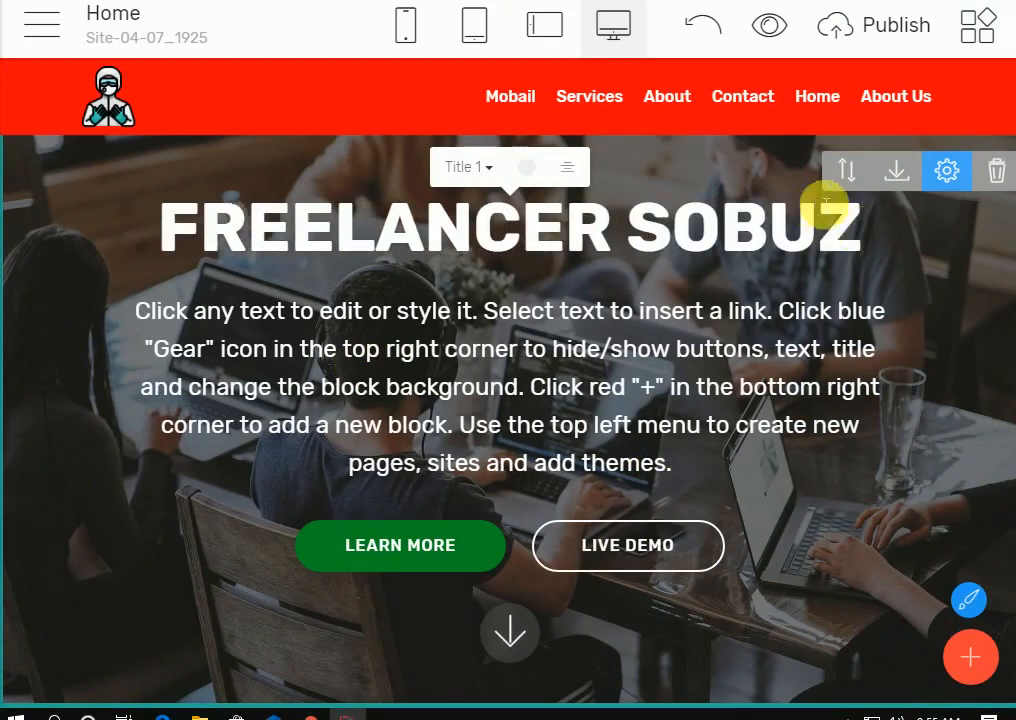
click(826, 387)
drag(696, 478, 12, 305)
key(BackSpace)
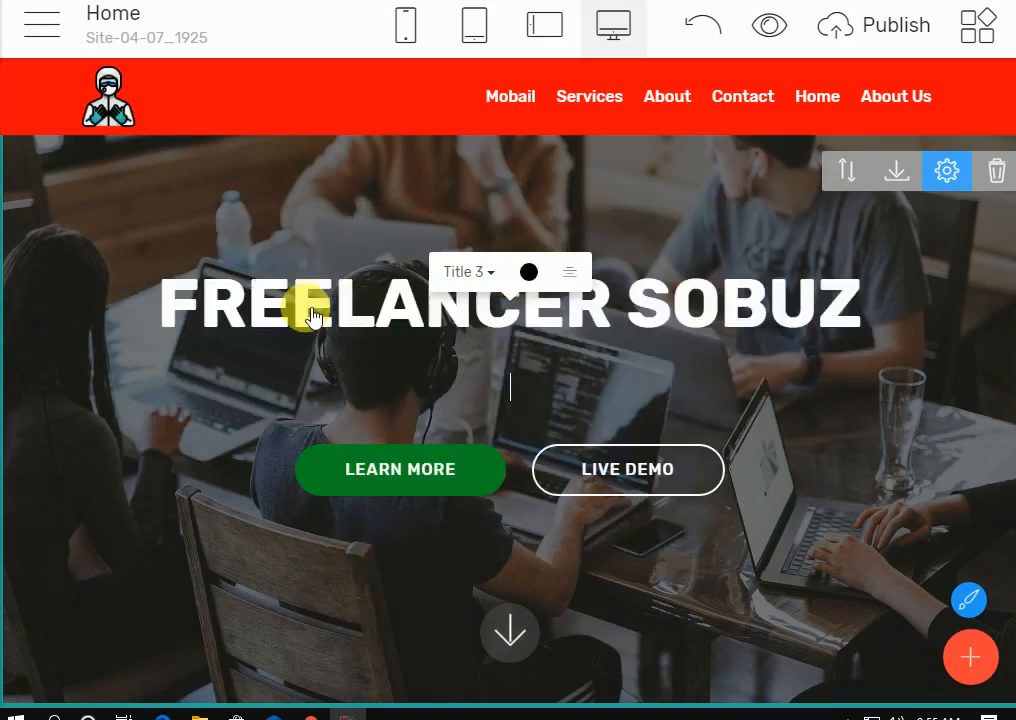
click(538, 389)
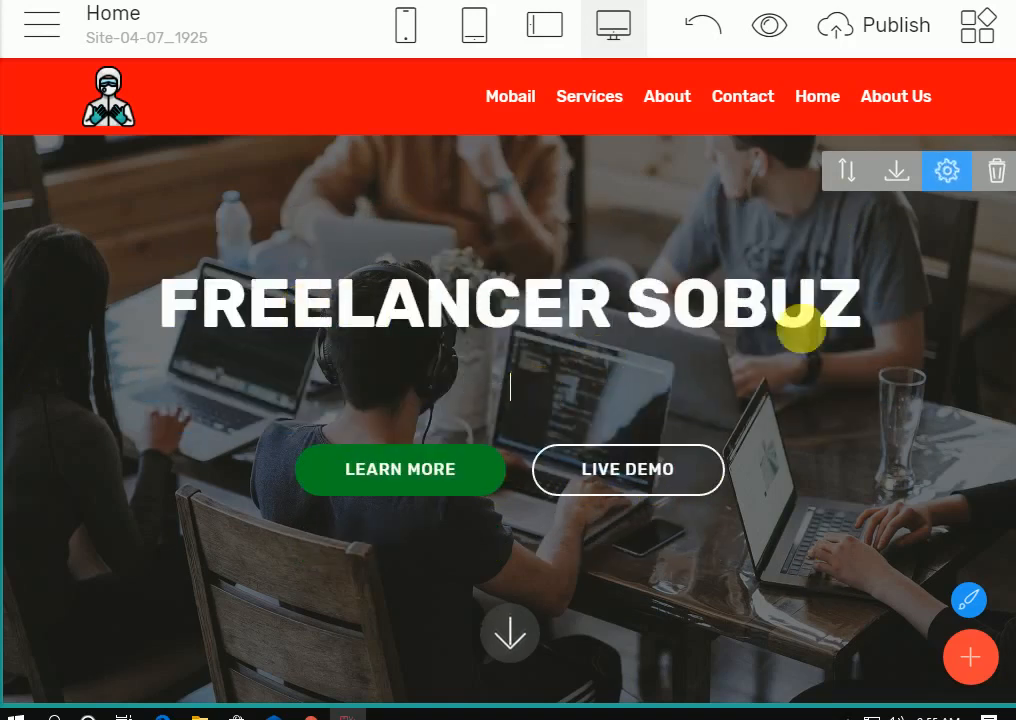
Step: Hide the intro block's description text and delete its LEARN MORE button
click(948, 177)
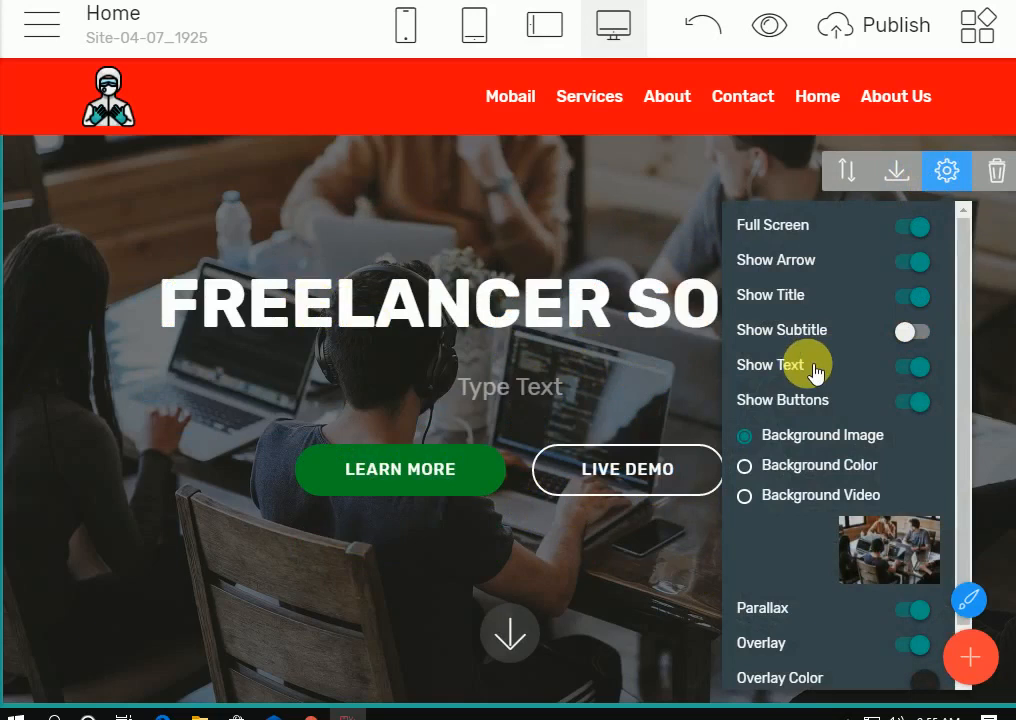
click(918, 372)
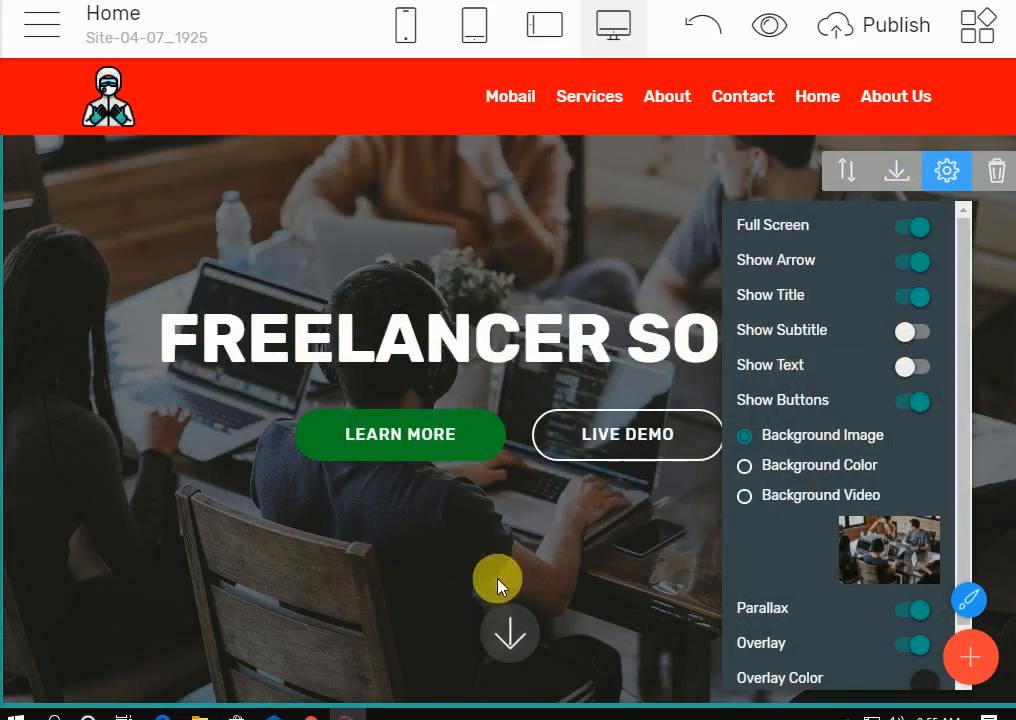
click(631, 551)
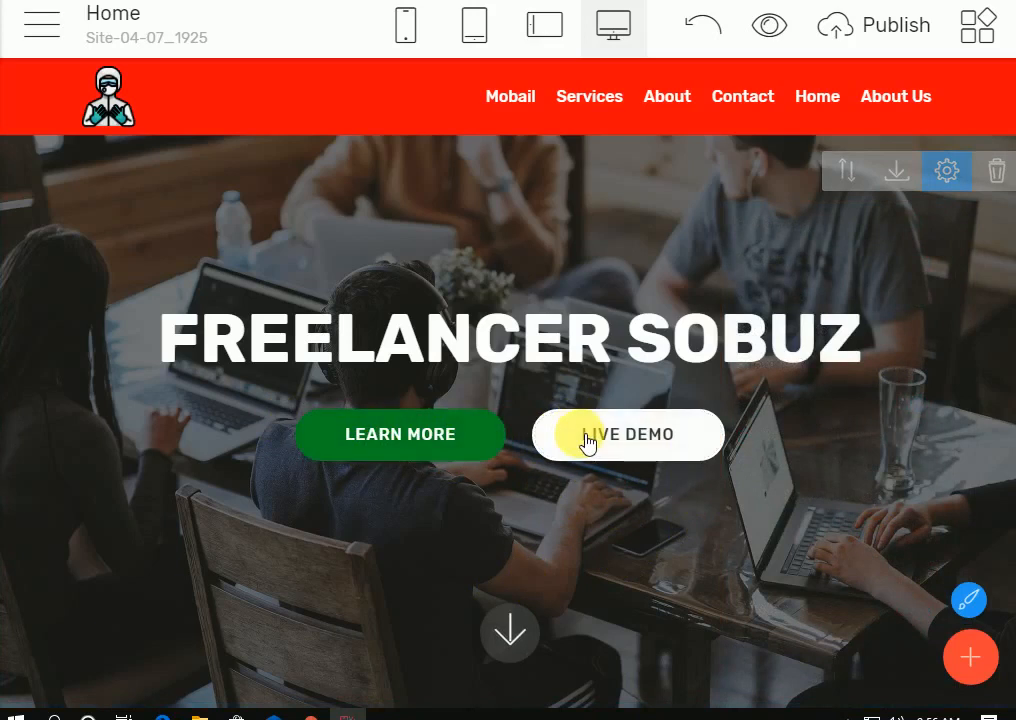
click(475, 445)
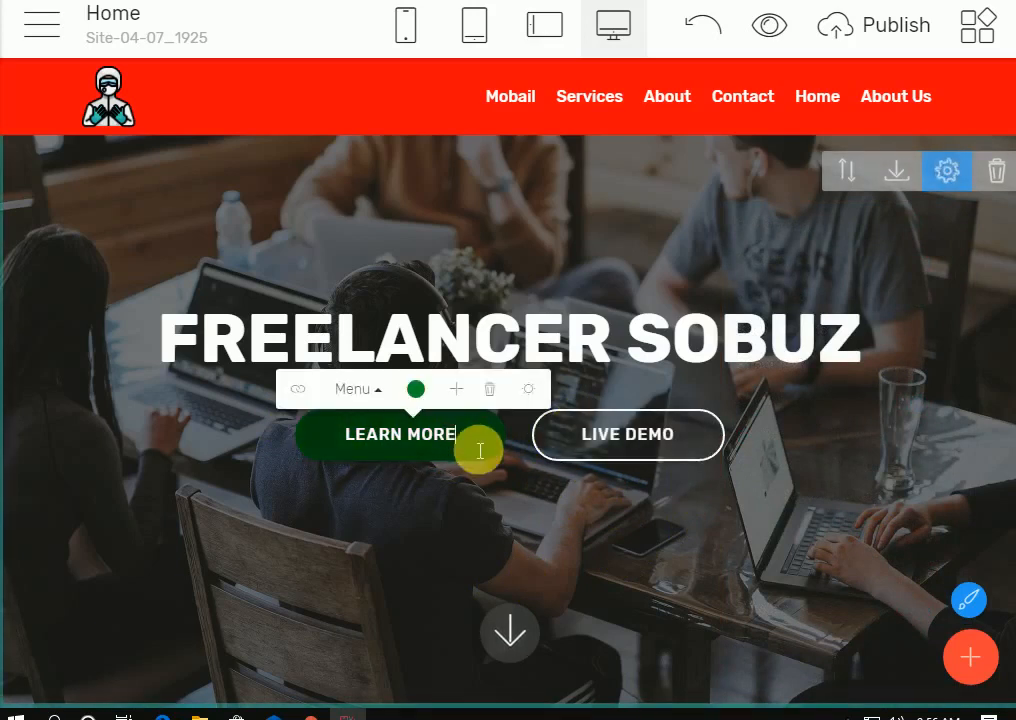
click(491, 389)
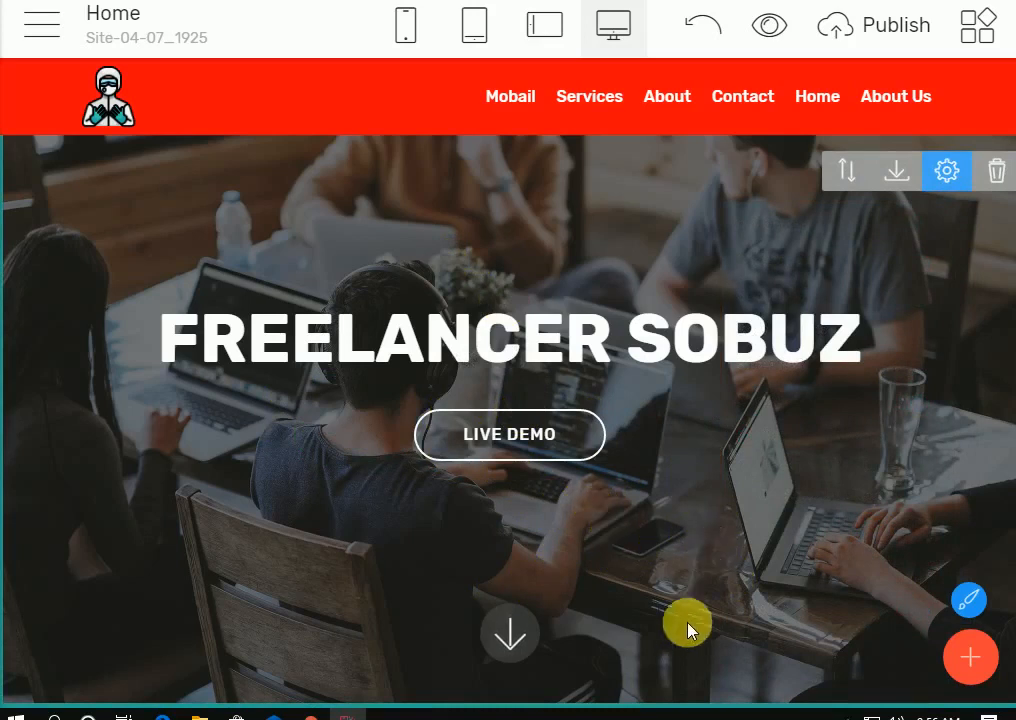
Step: Set the intro block's image overlay colour to green and lower the overlay opacity so the photo shows through
click(947, 172)
scroll(896, 562, down, 1)
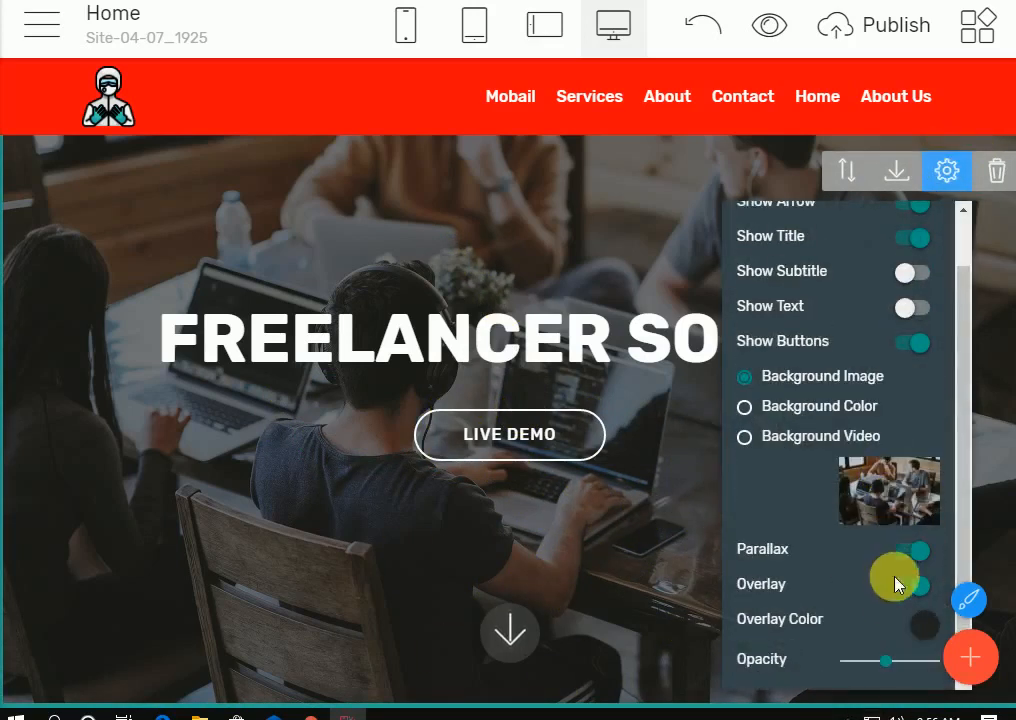
drag(896, 668, 919, 661)
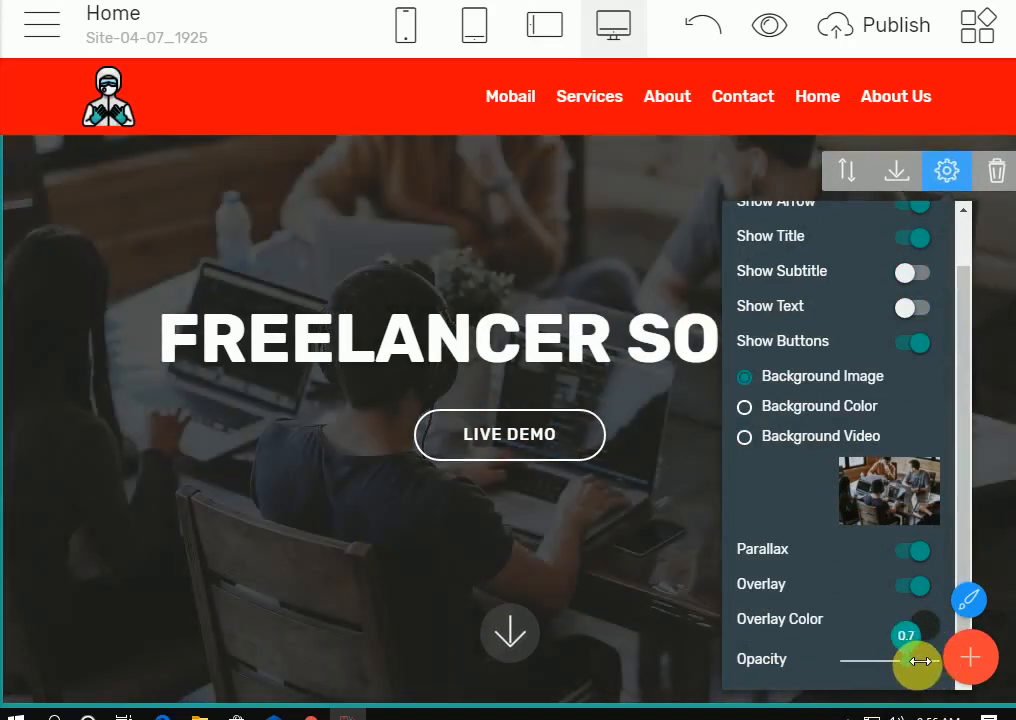
click(928, 636)
click(955, 540)
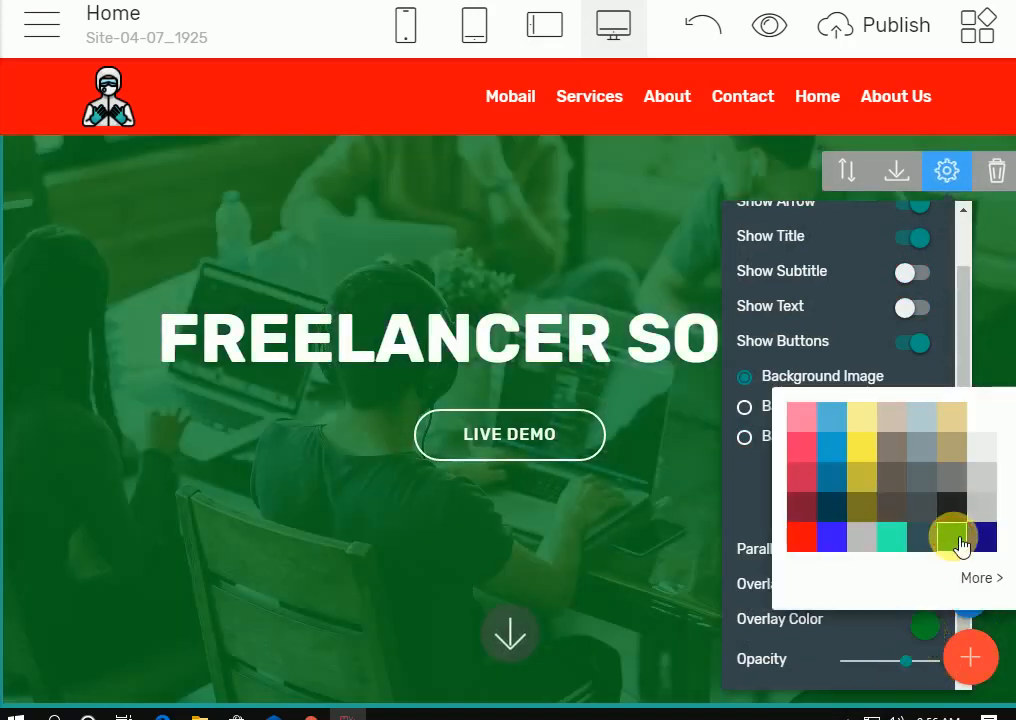
drag(905, 661, 872, 665)
click(627, 538)
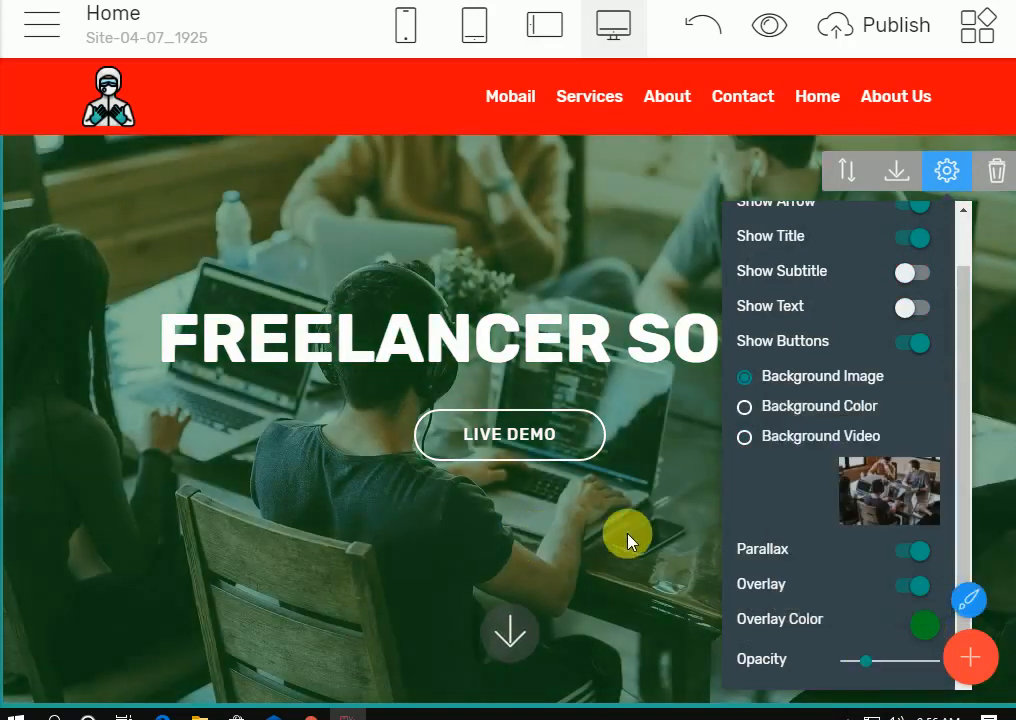
click(608, 488)
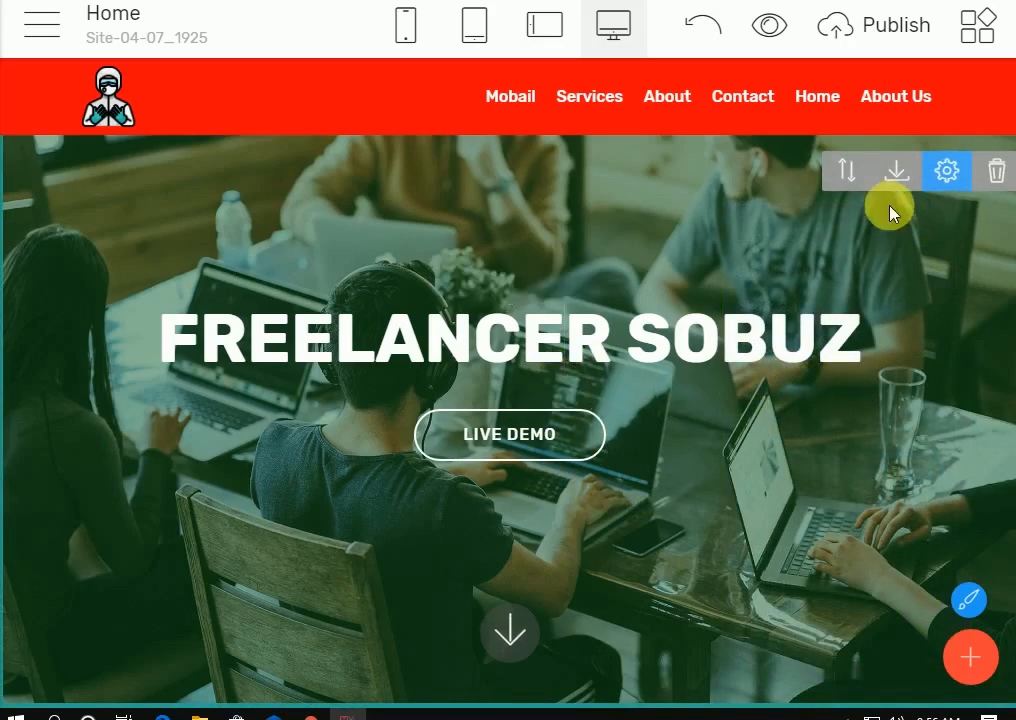
Step: Show the intro block's description text again and fill it with "I am full-strack wev developer"
click(960, 200)
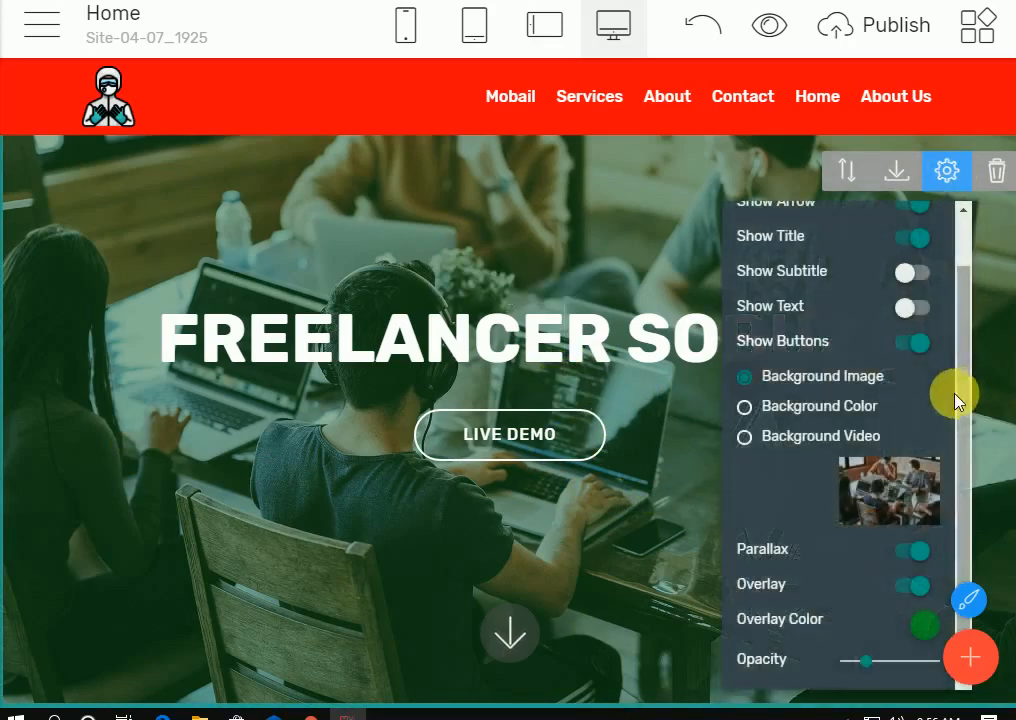
click(920, 309)
click(544, 390)
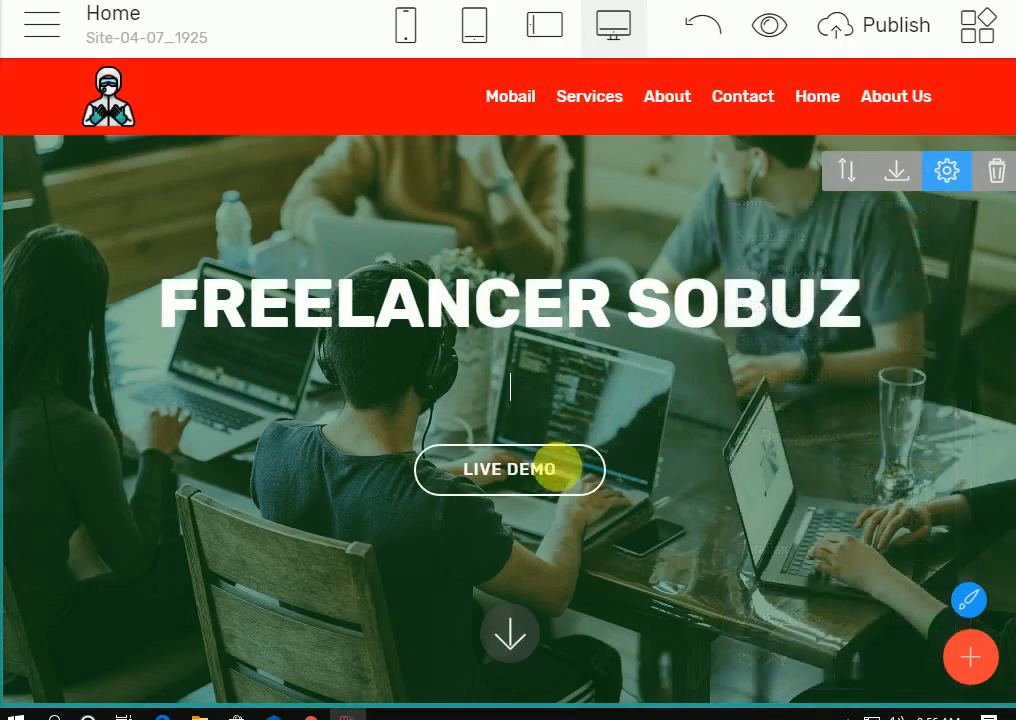
text(i)
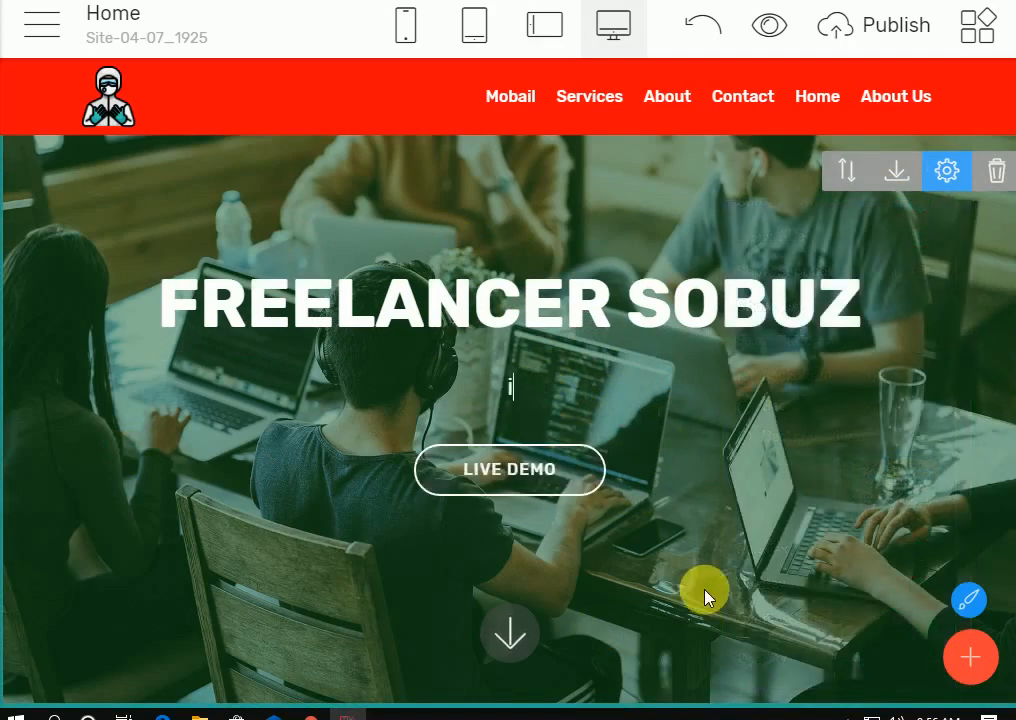
text( A)
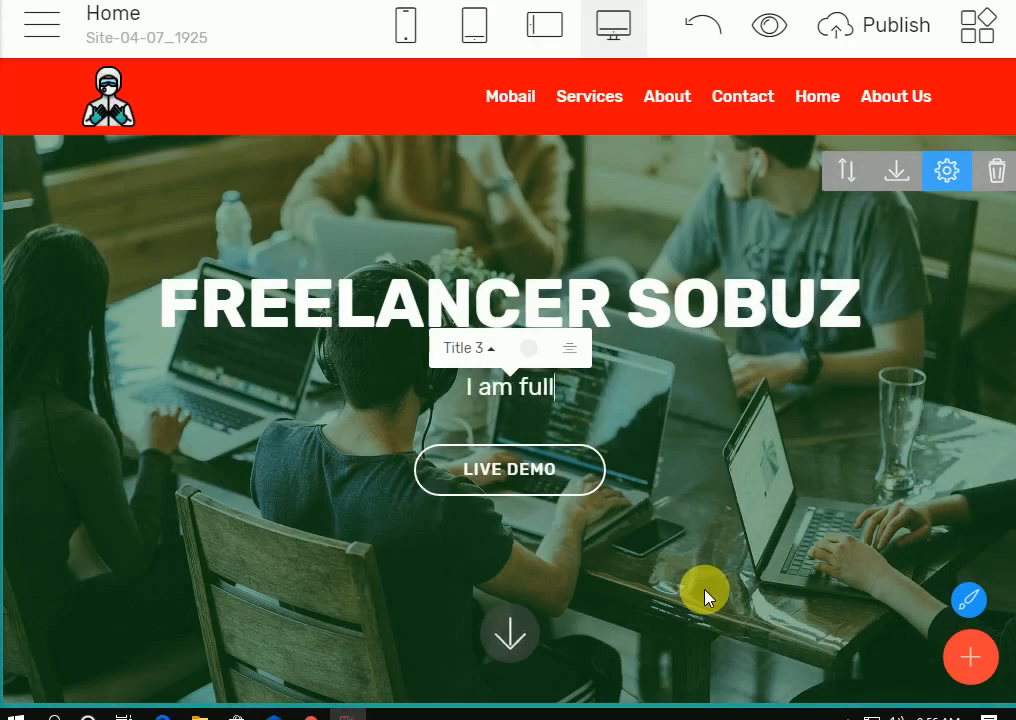
text(track)
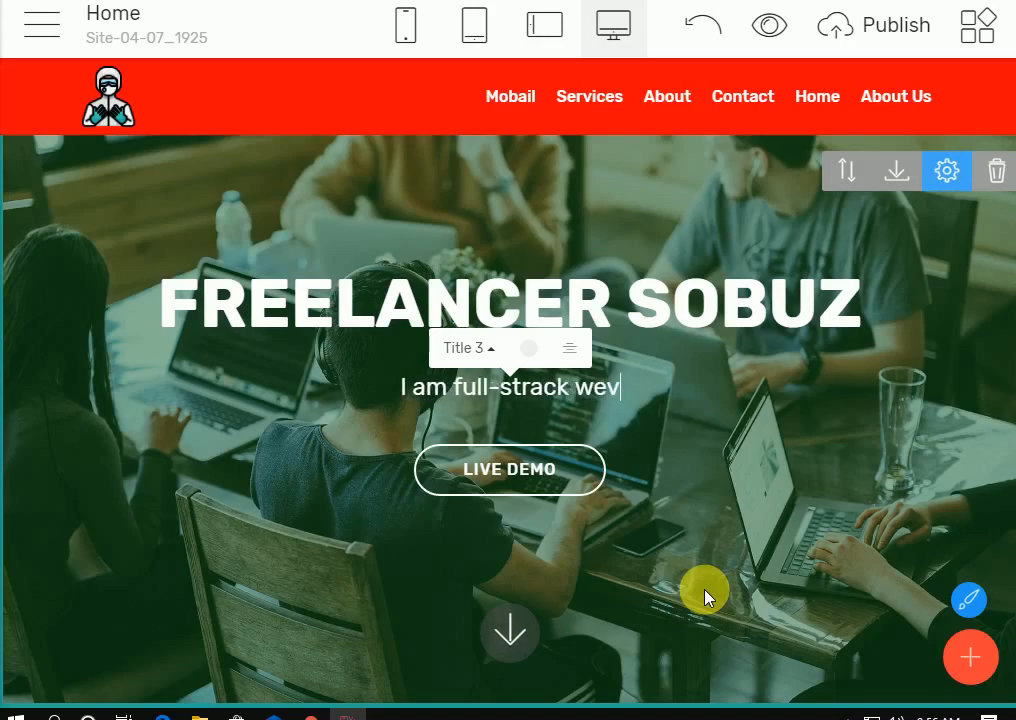
text(l)
key(BackSpace)
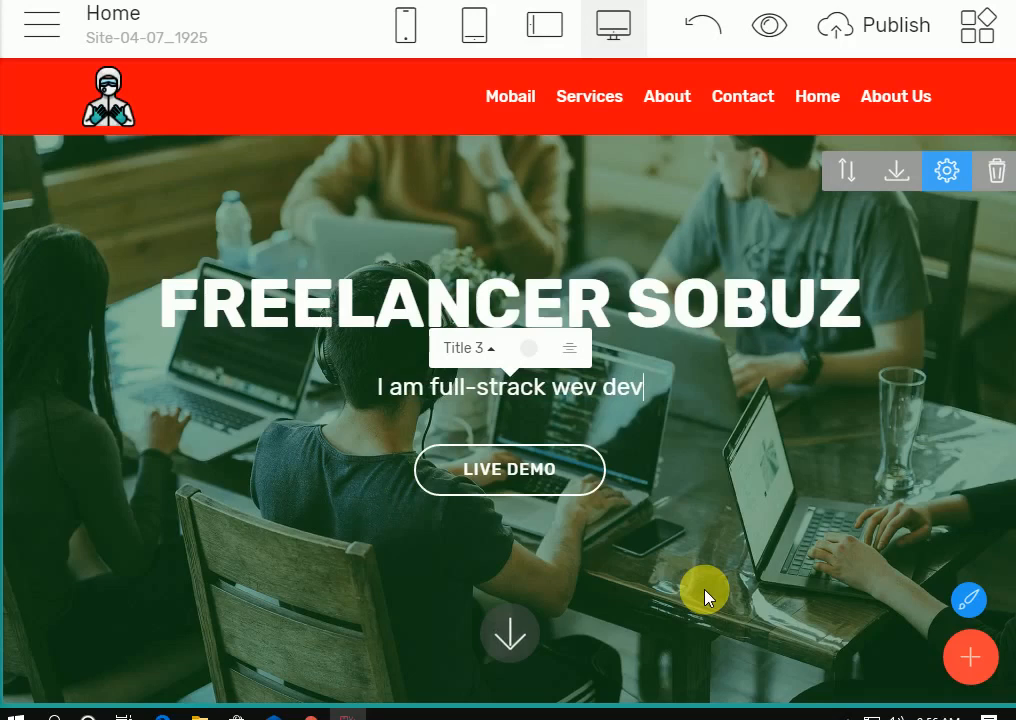
text(e)
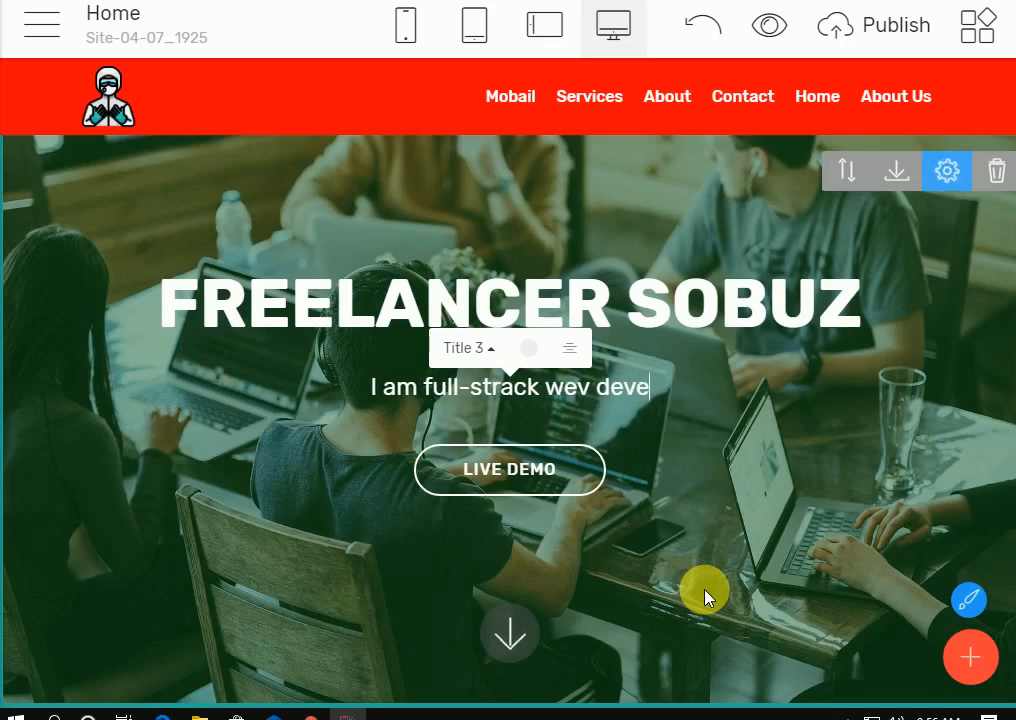
key(BackSpace)
key(BackSpace)
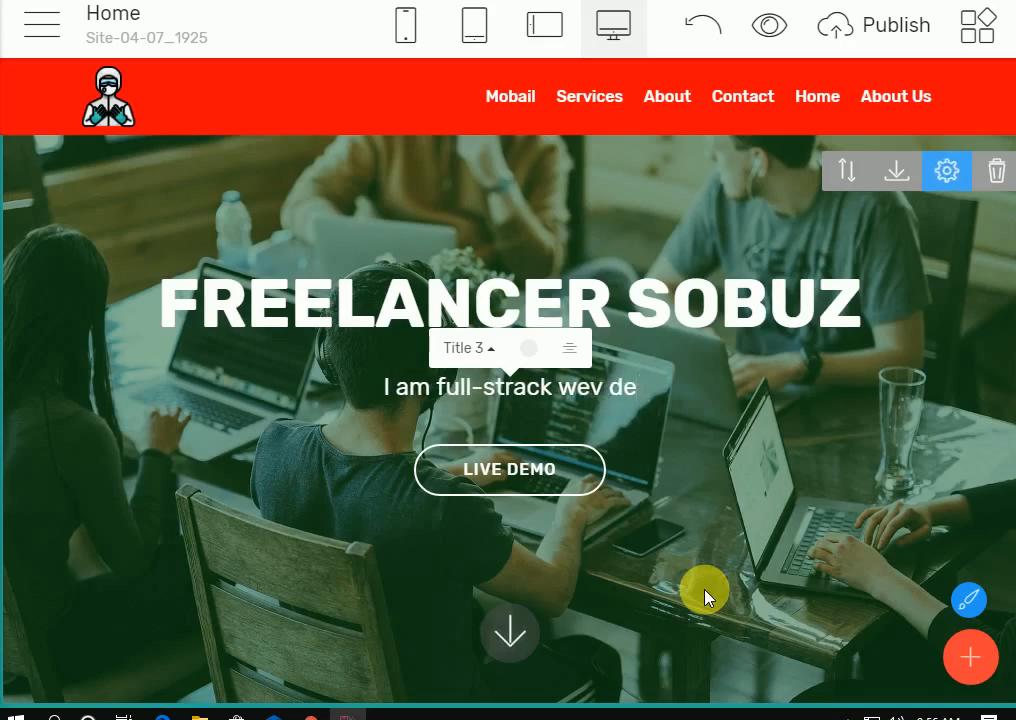
text(v)
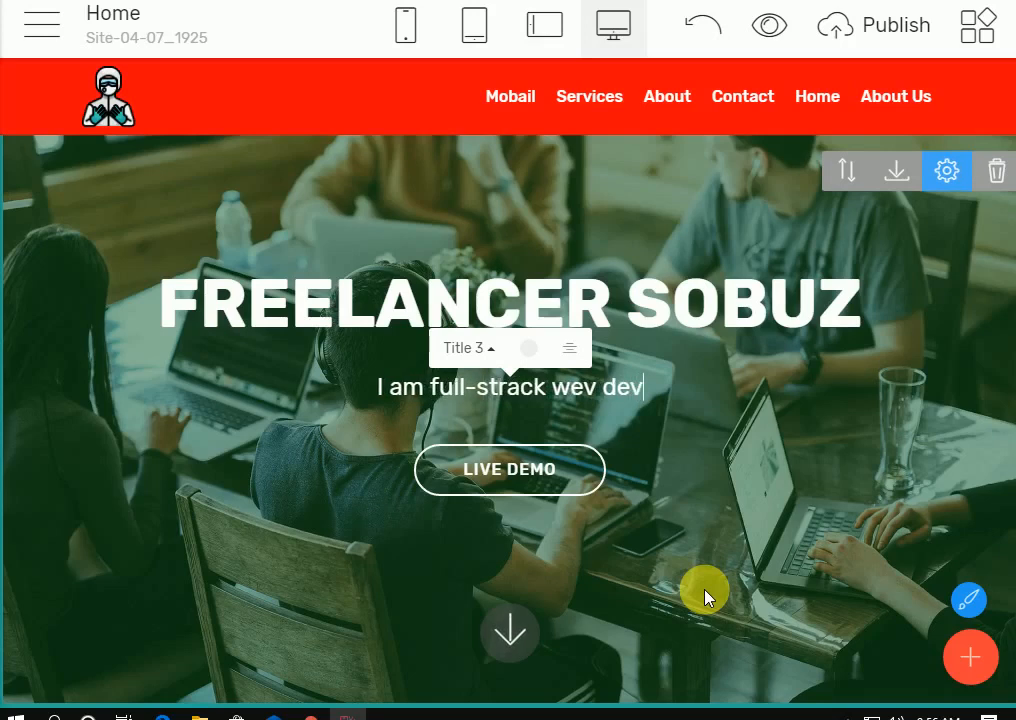
text(eloper)
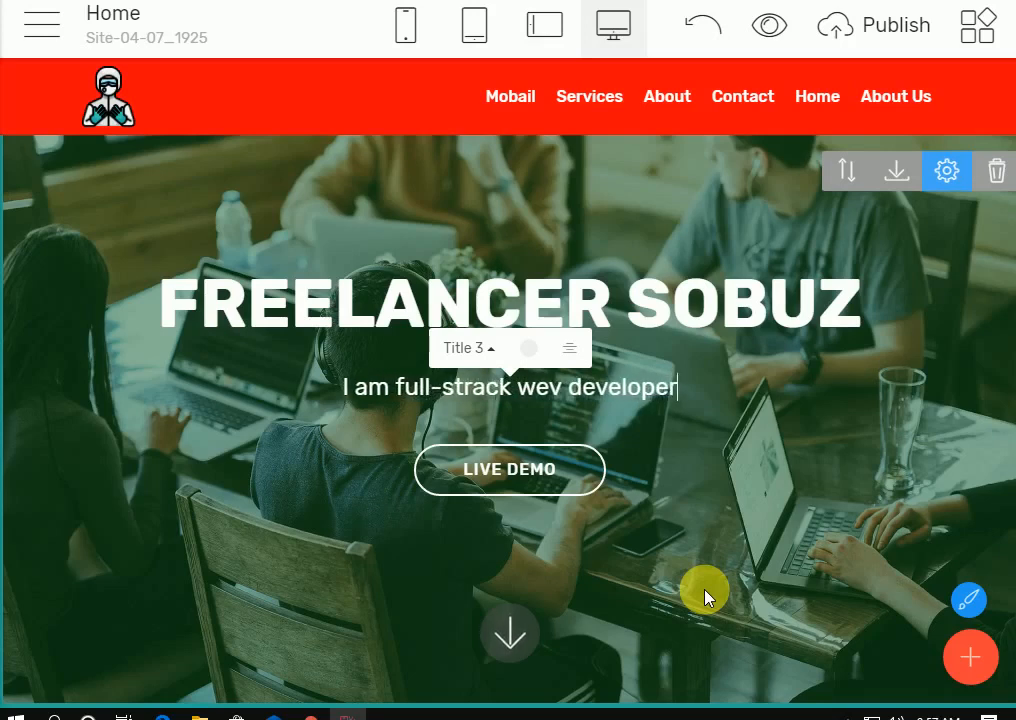
click(704, 547)
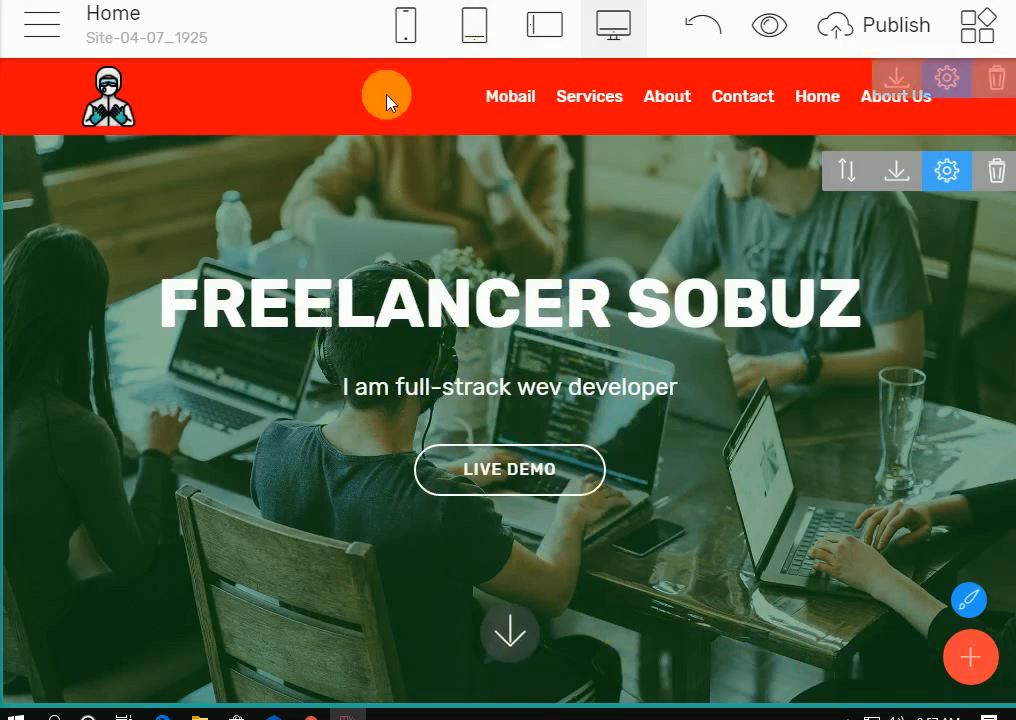
Step: Change the menu block's background colour to green and close its settings
click(946, 79)
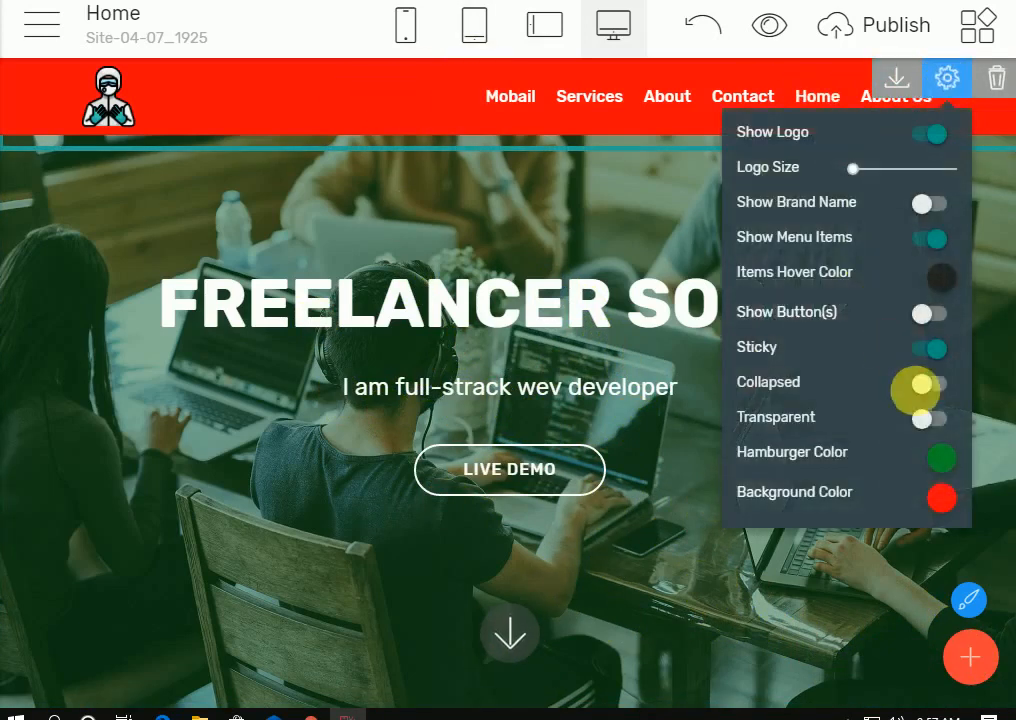
click(945, 474)
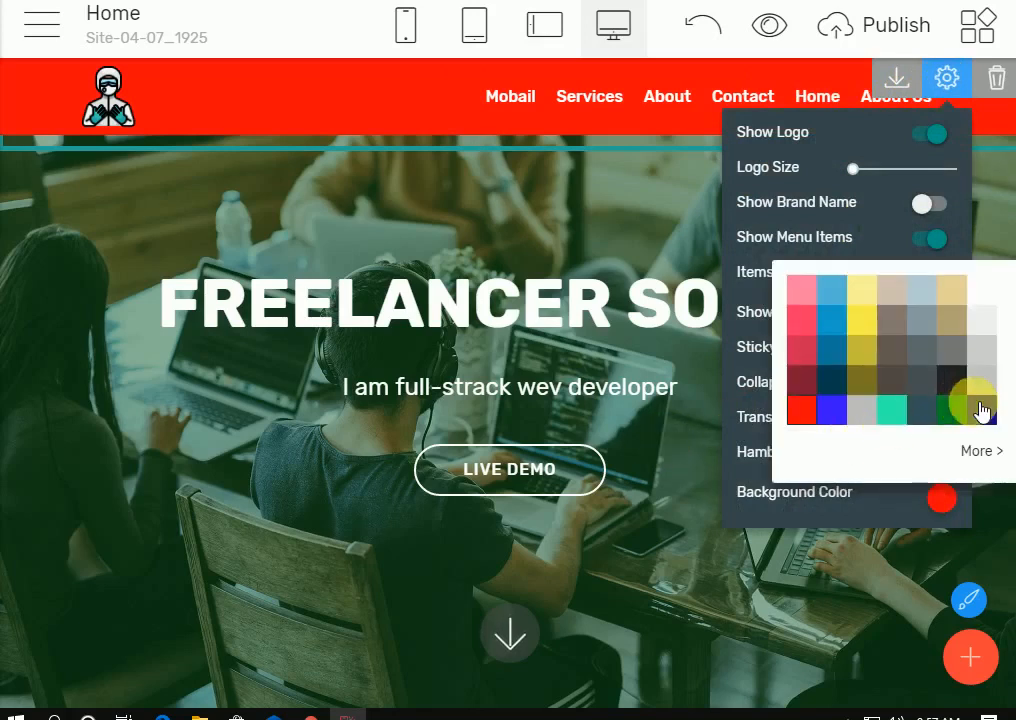
click(956, 412)
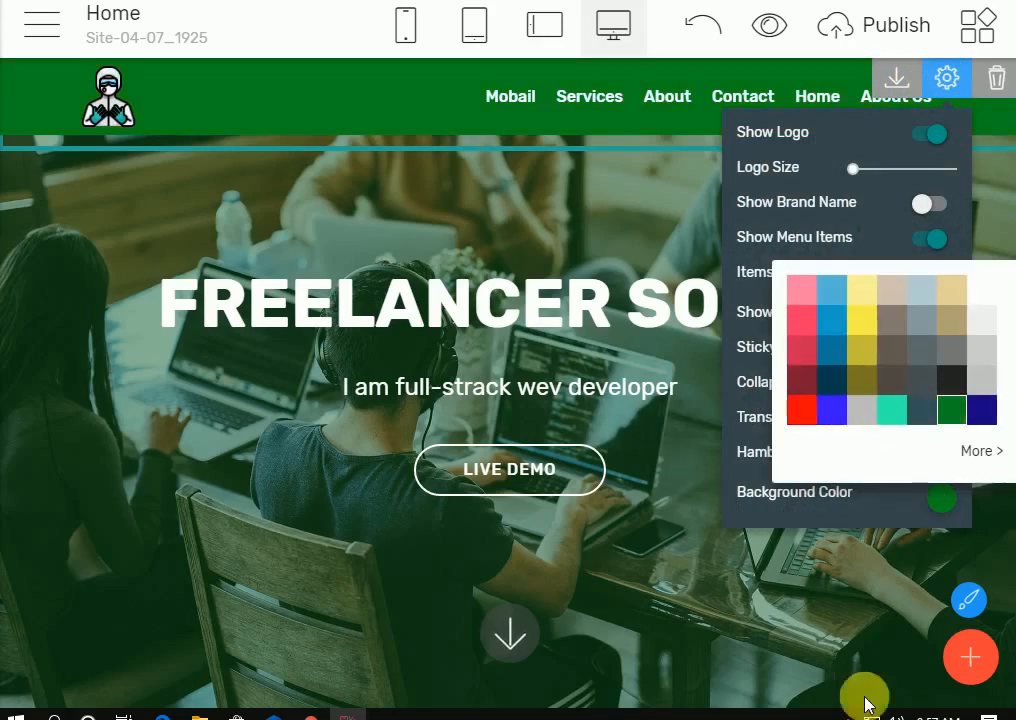
click(805, 662)
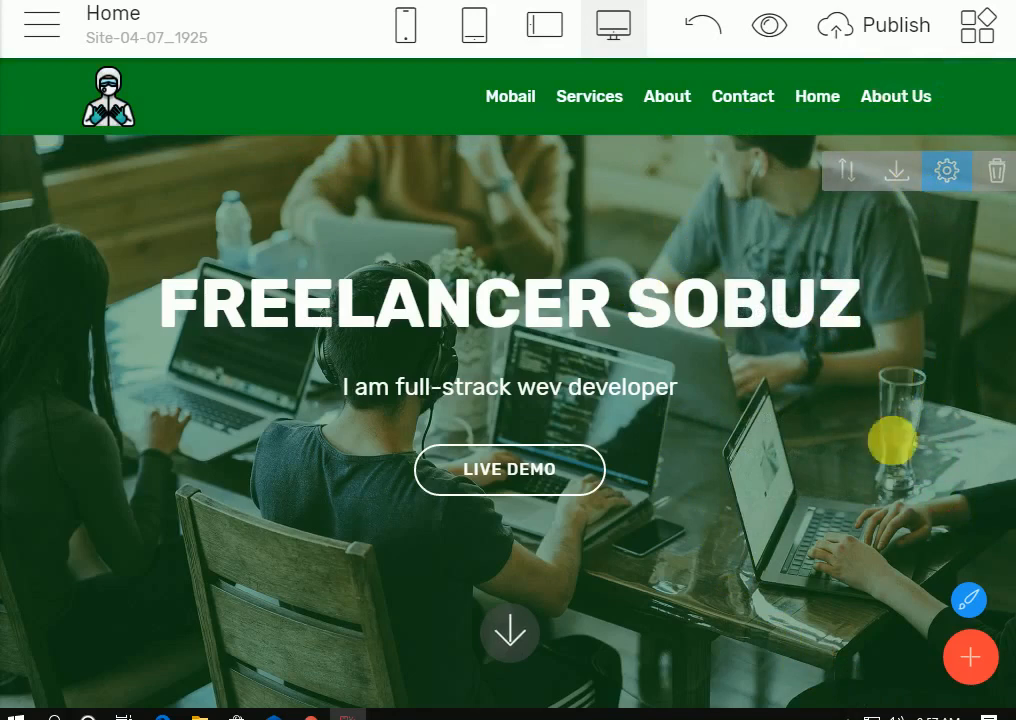
Step: Add the Full Width Intro block to the page below the full-screen intro
click(970, 657)
drag(671, 432, 351, 500)
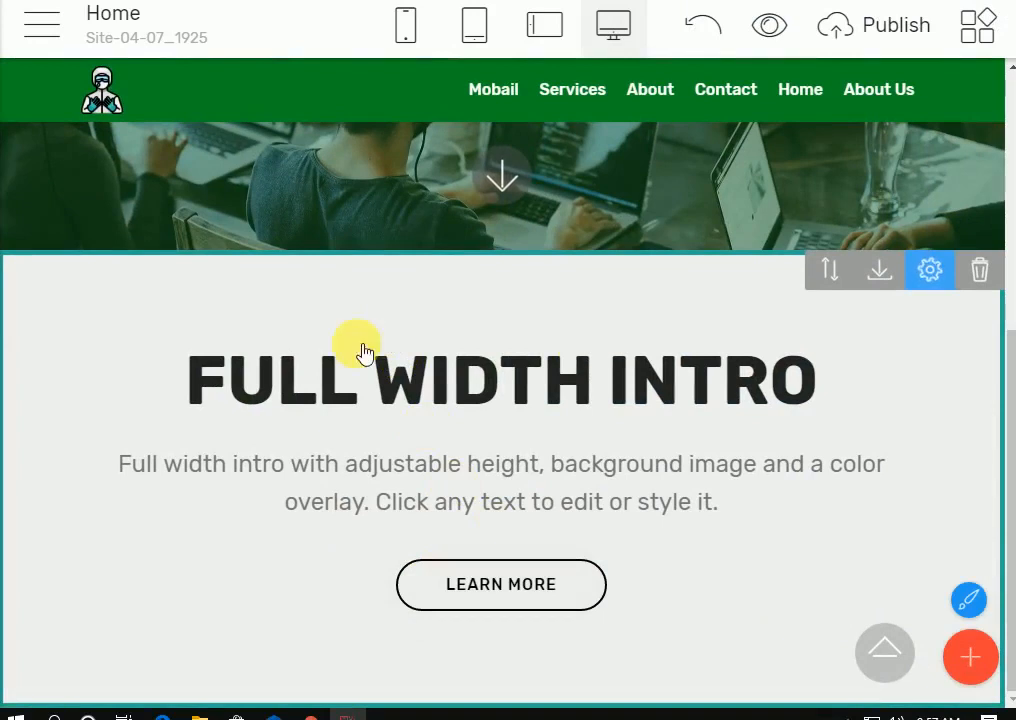
Step: Replace the FULL WIDTH INTRO title with "Freelancer" followed by the freelancer's name
click(452, 424)
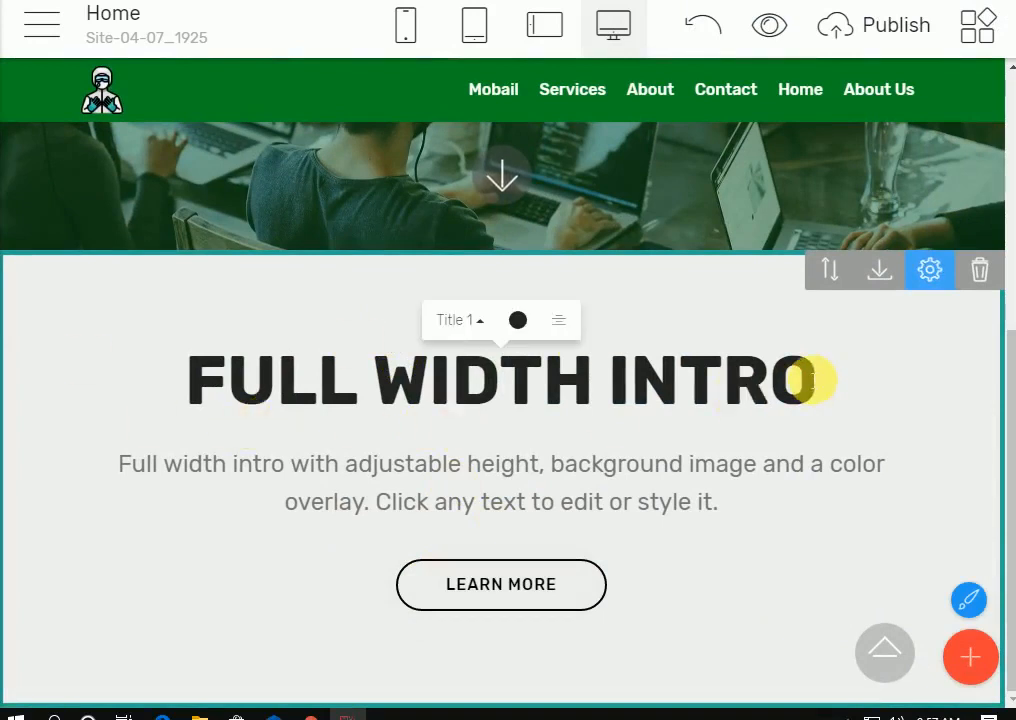
key(BackSpace)
key(BackSpace)
key(BackSpace)
key(BackSpace)
key(BackSpace)
key(BackSpace)
key(BackSpace)
key(BackSpace)
key(BackSpace)
key(BackSpace)
key(BackSpace)
key(BackSpace)
key(BackSpace)
key(BackSpace)
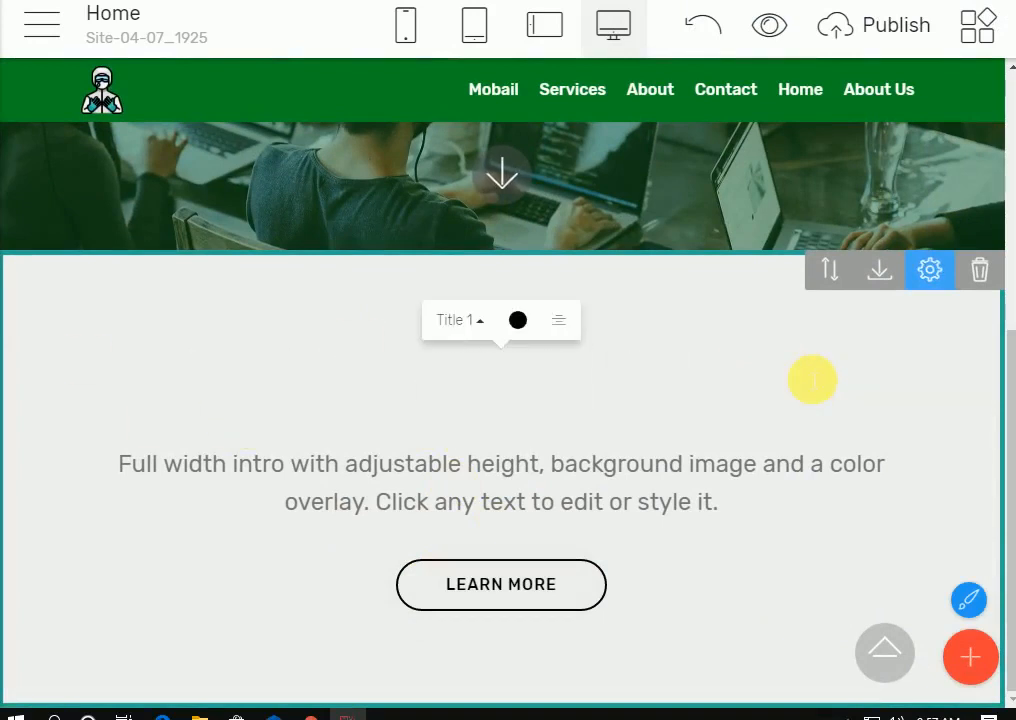
text(Fre)
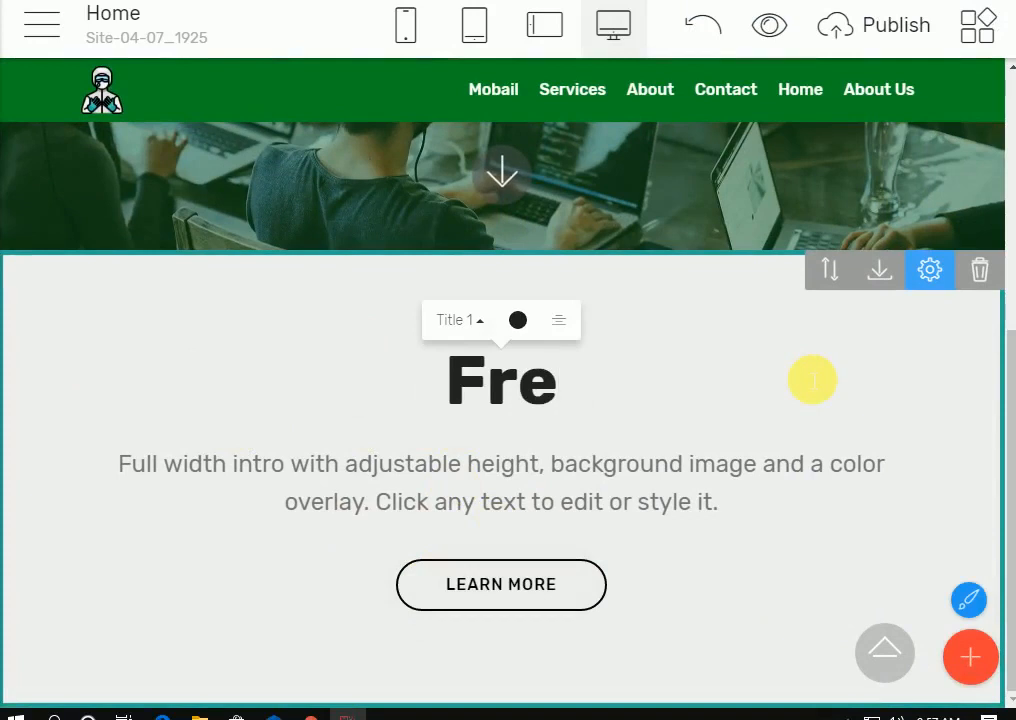
text(elancer sobu)
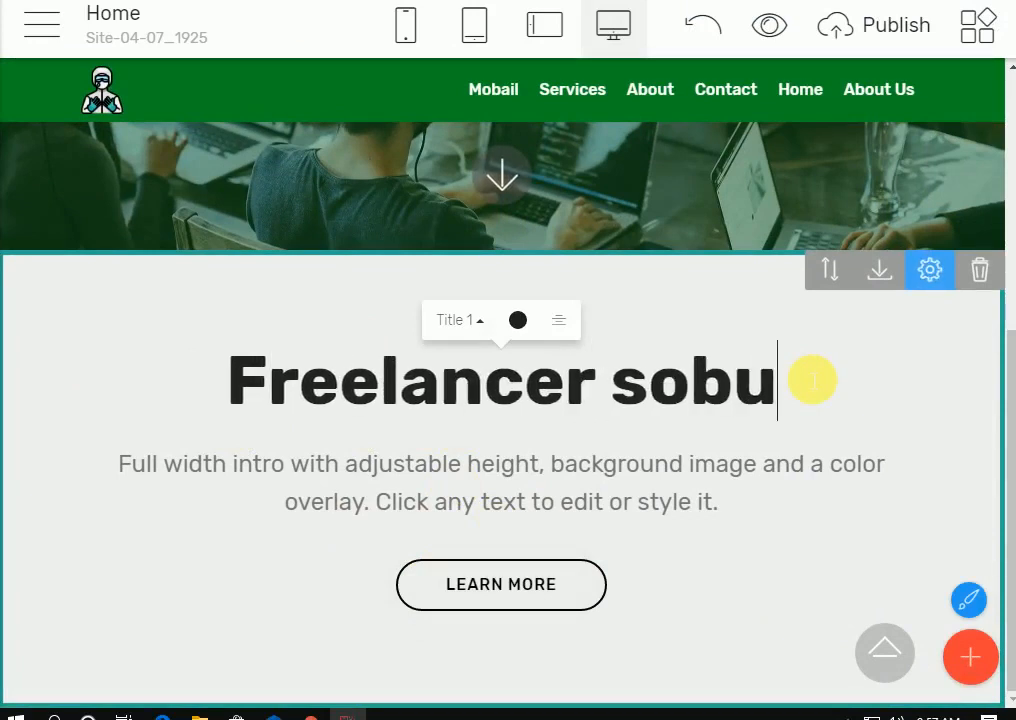
text(z)
click(758, 507)
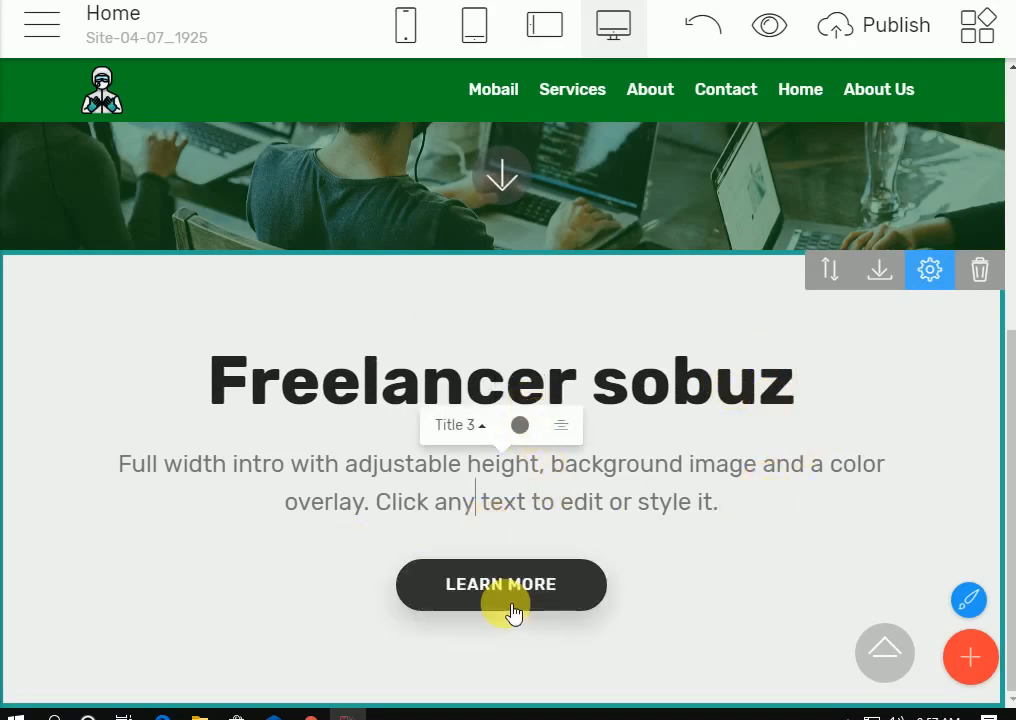
Step: Set the background colour of the full-width intro block to dark slate blue
click(771, 526)
click(928, 268)
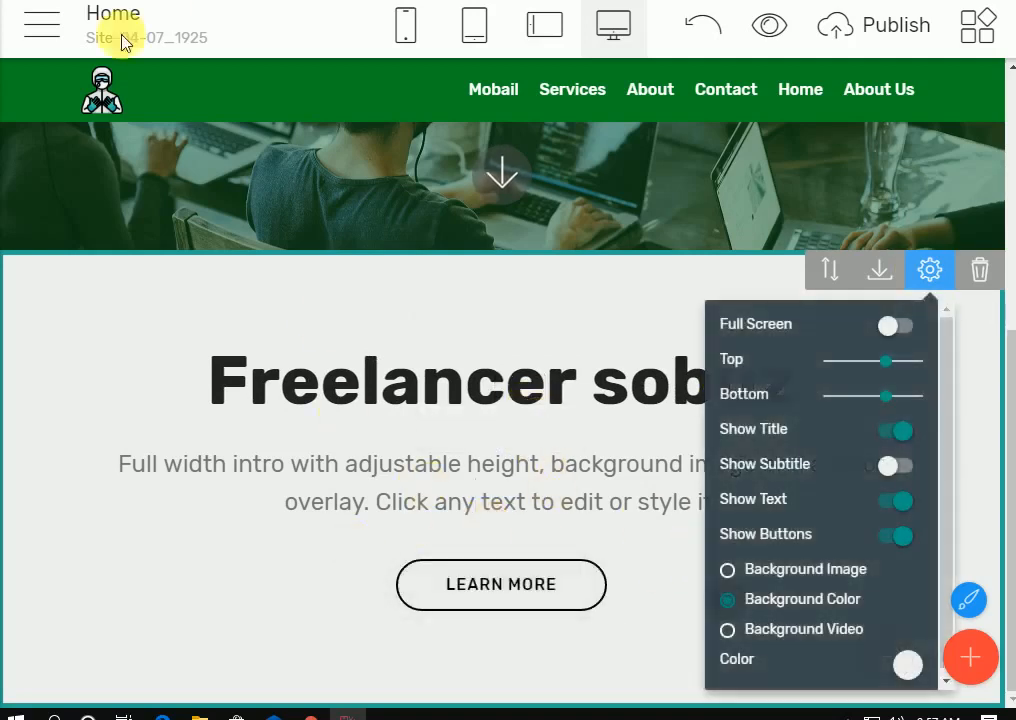
click(908, 664)
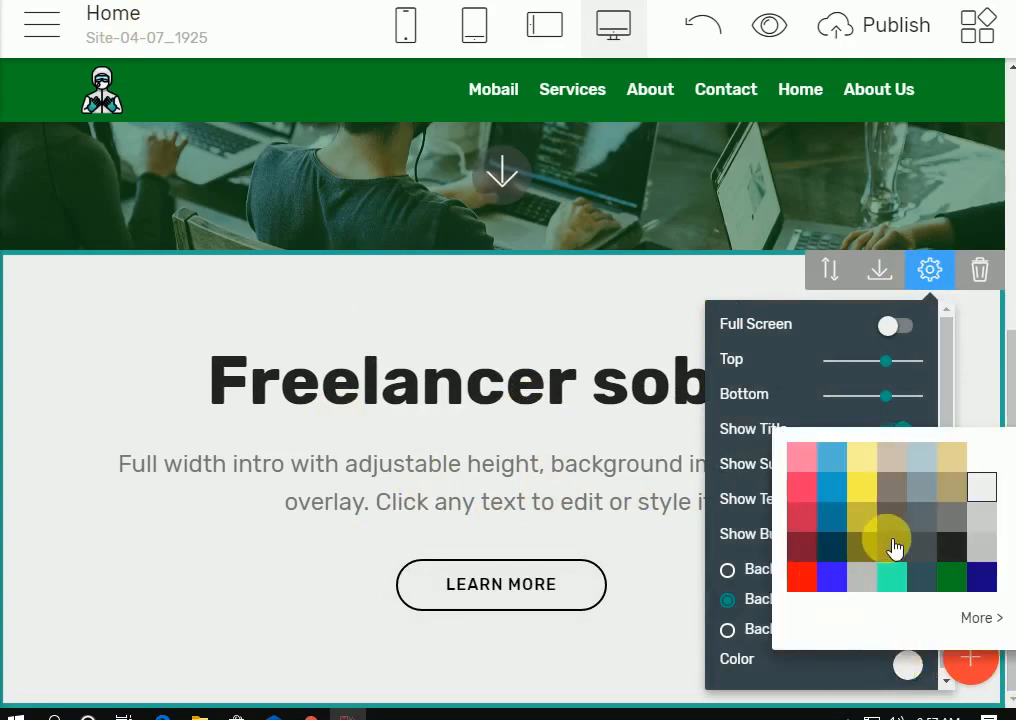
click(840, 548)
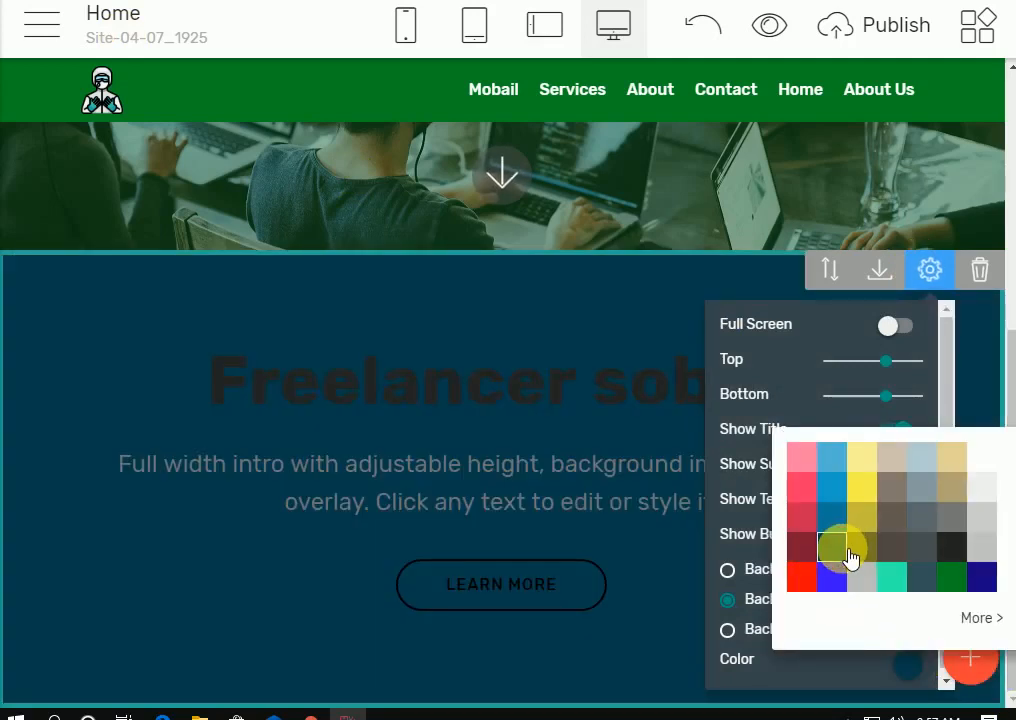
click(930, 580)
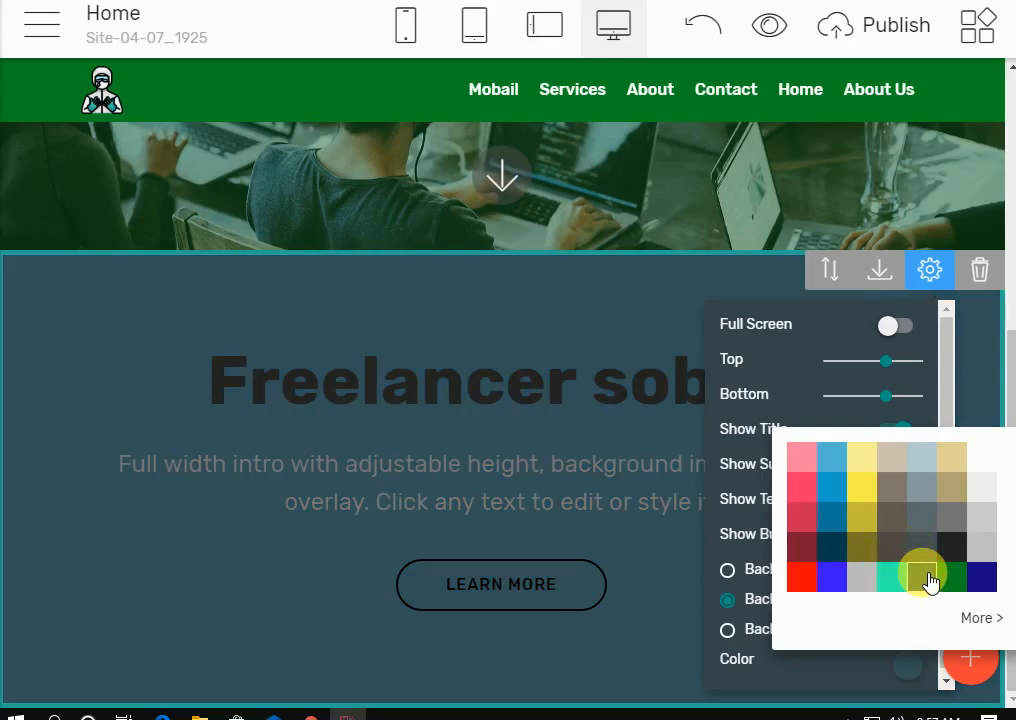
Step: Change the full-width intro's description text colour to white
click(662, 503)
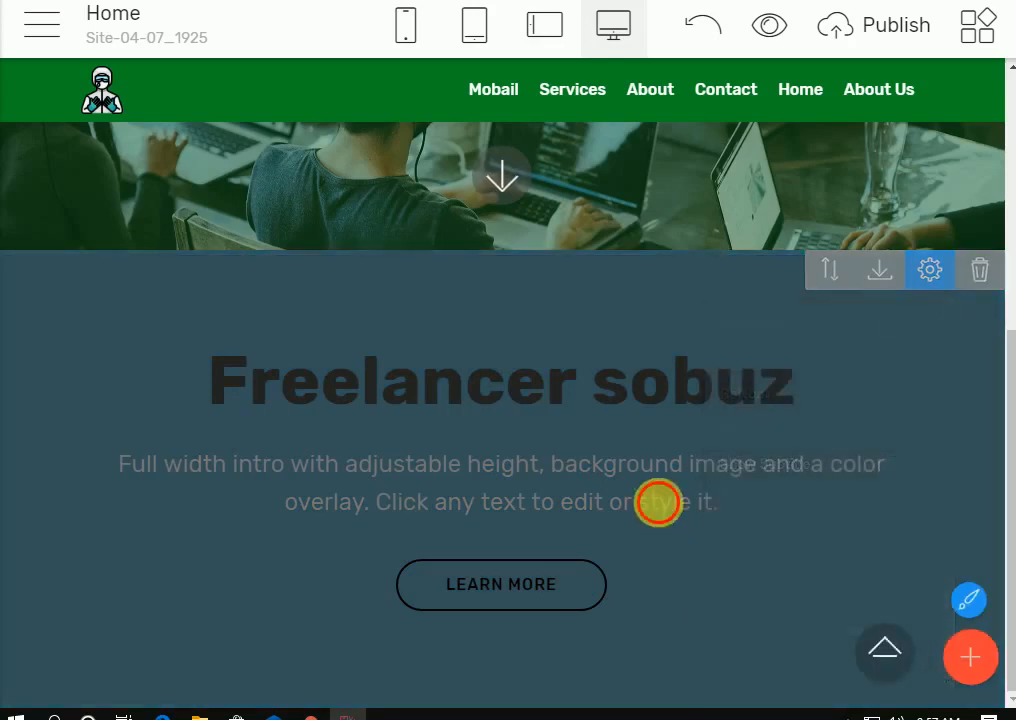
click(519, 428)
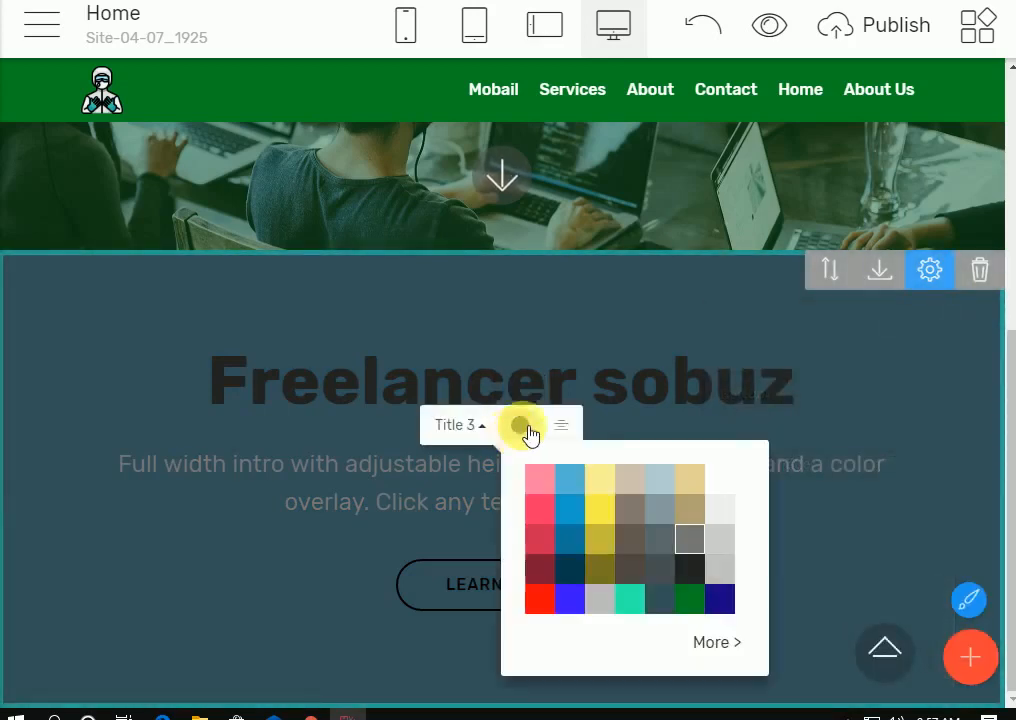
click(720, 480)
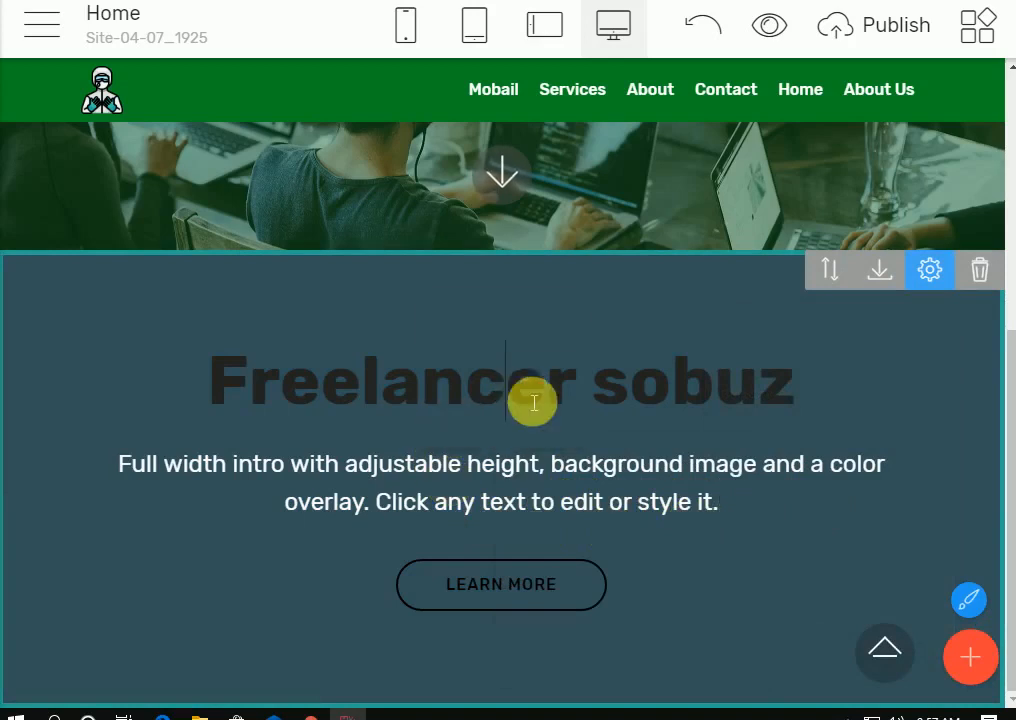
Step: Change the full-width intro's title colour to the custom near-black #0a0101
click(515, 385)
click(518, 320)
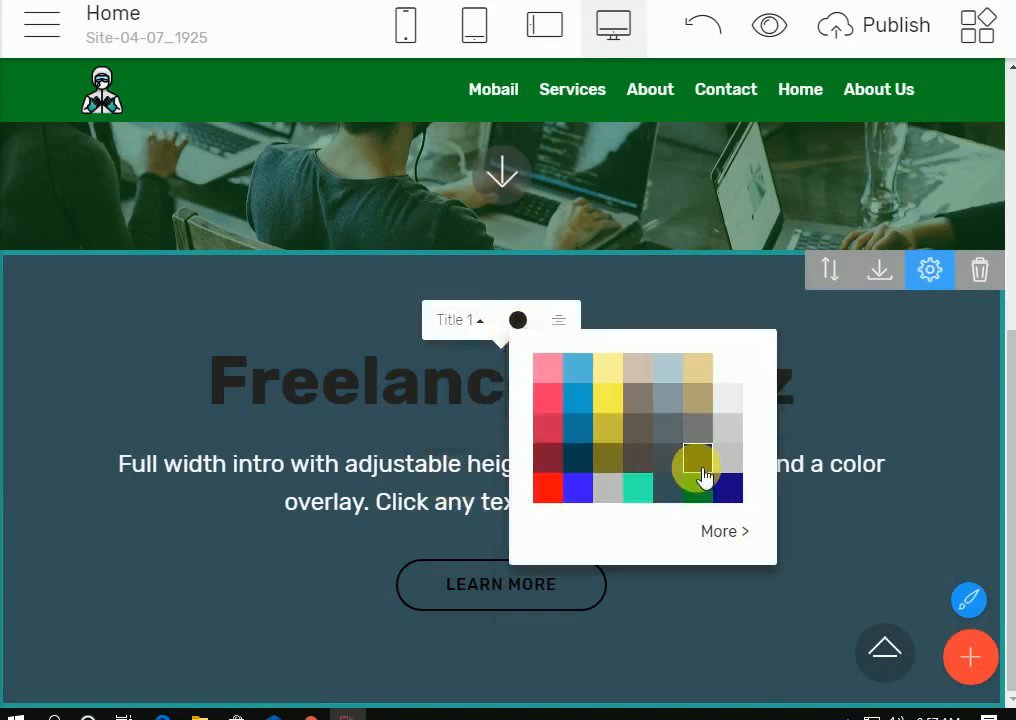
click(733, 528)
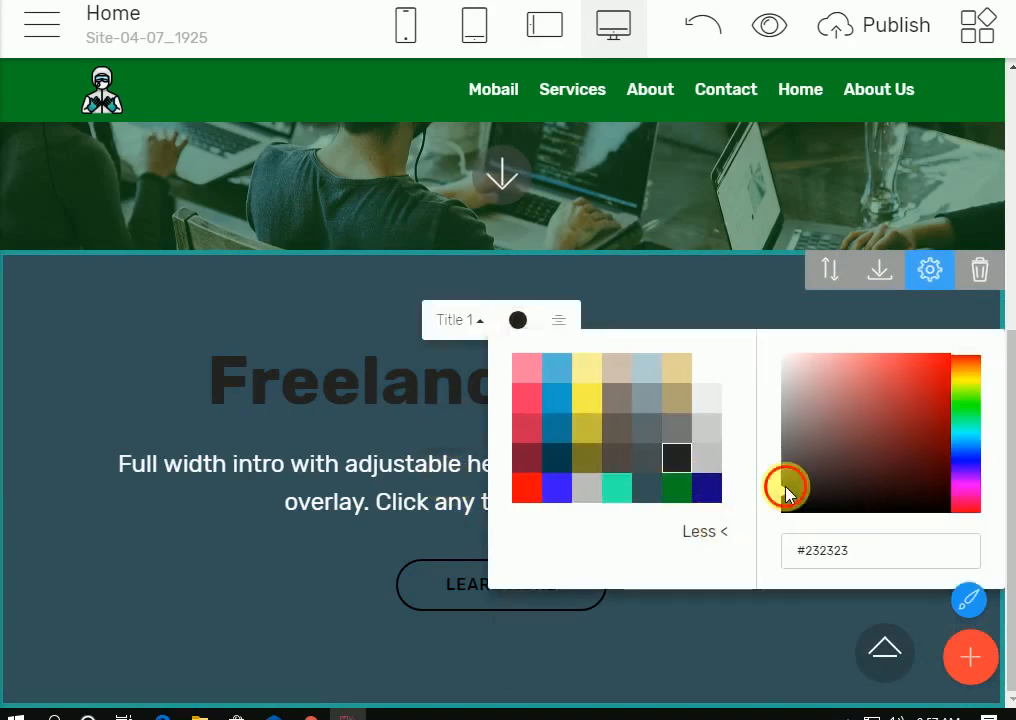
drag(790, 492, 934, 515)
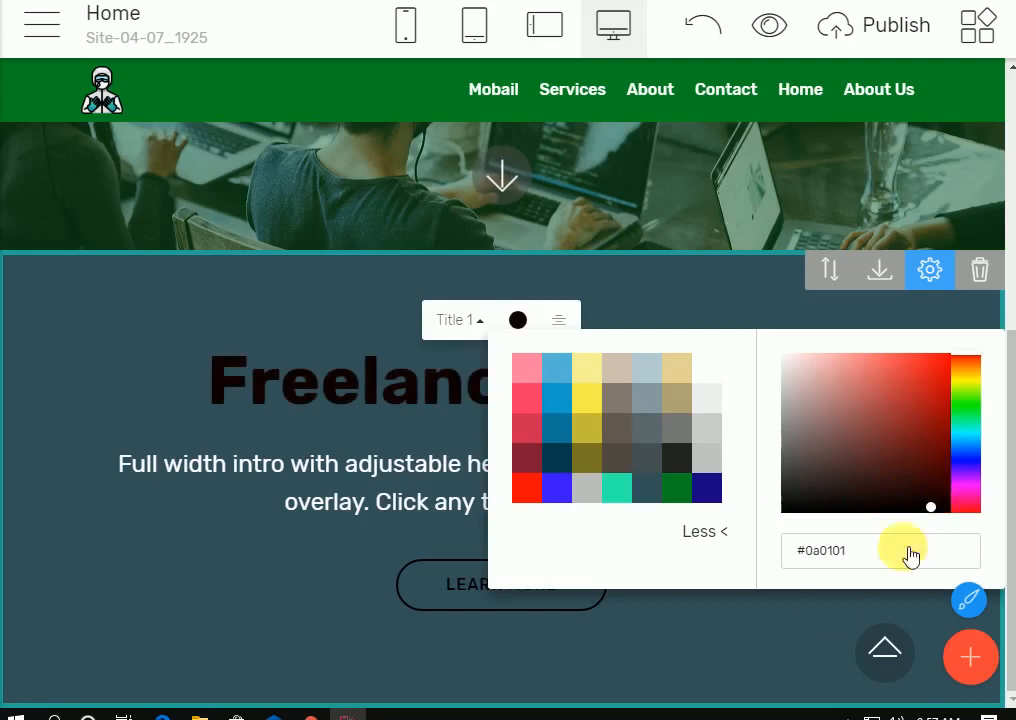
Step: Restyle the full-width intro's LEARN MORE button in solid black
click(737, 642)
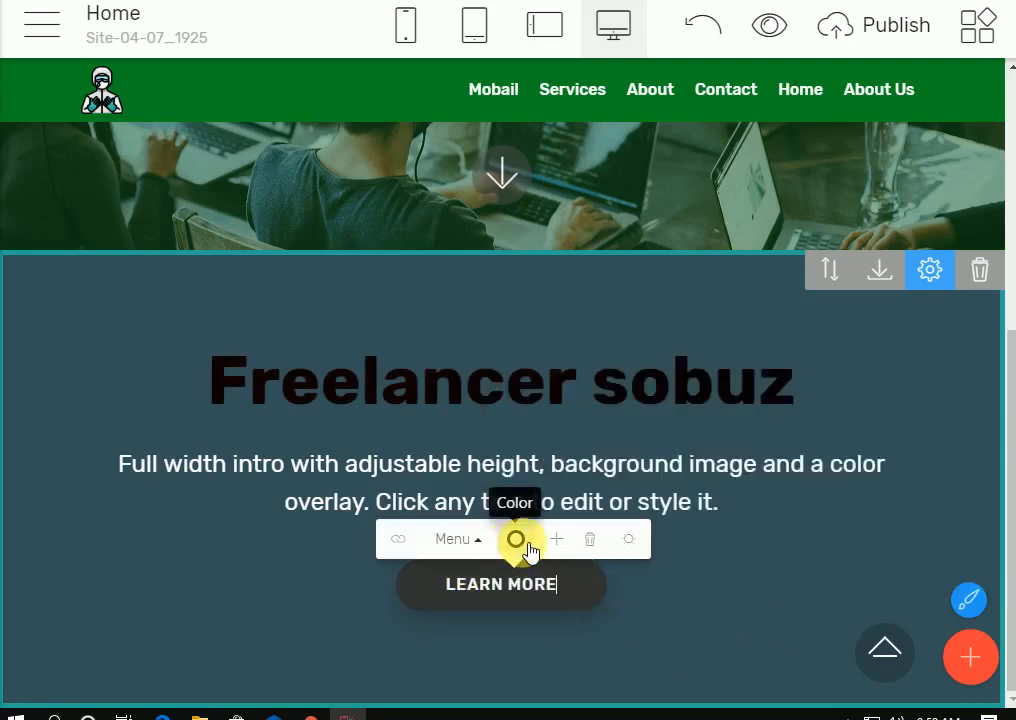
click(516, 538)
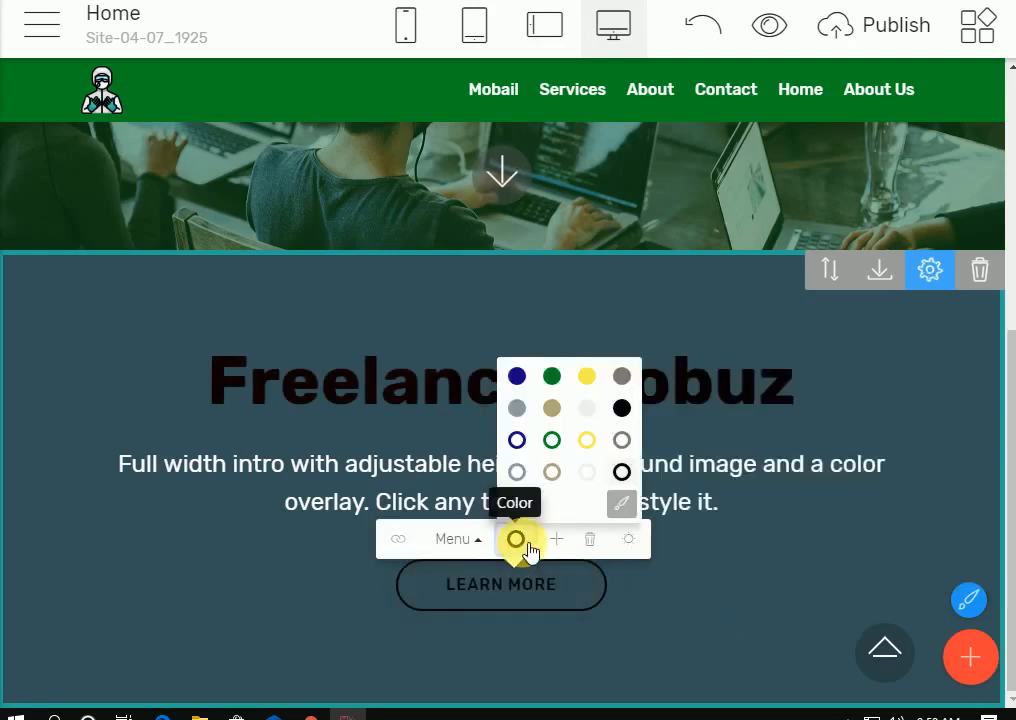
click(621, 408)
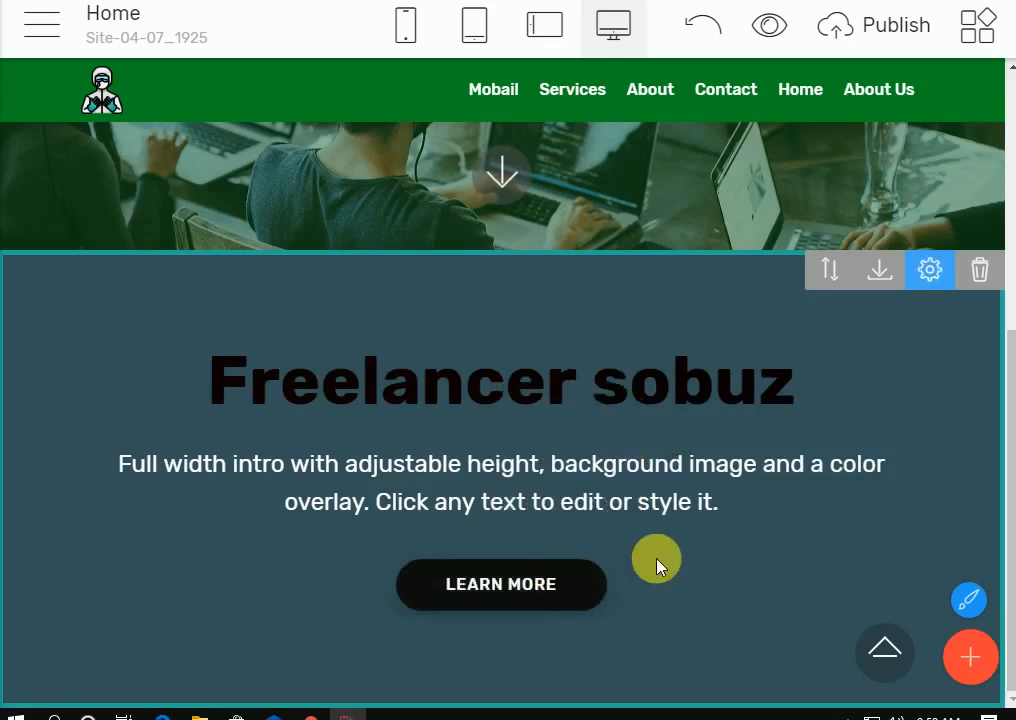
Step: Add the Article Title with Solid Background block to the page below the full-width intro
scroll(456, 506, up, 5)
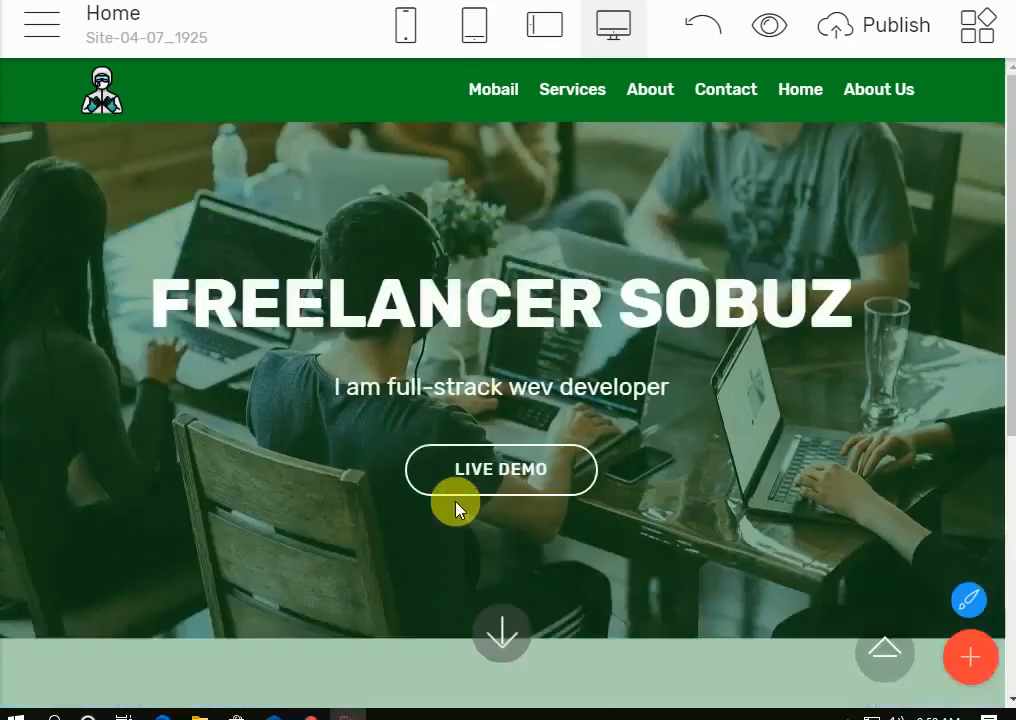
click(512, 630)
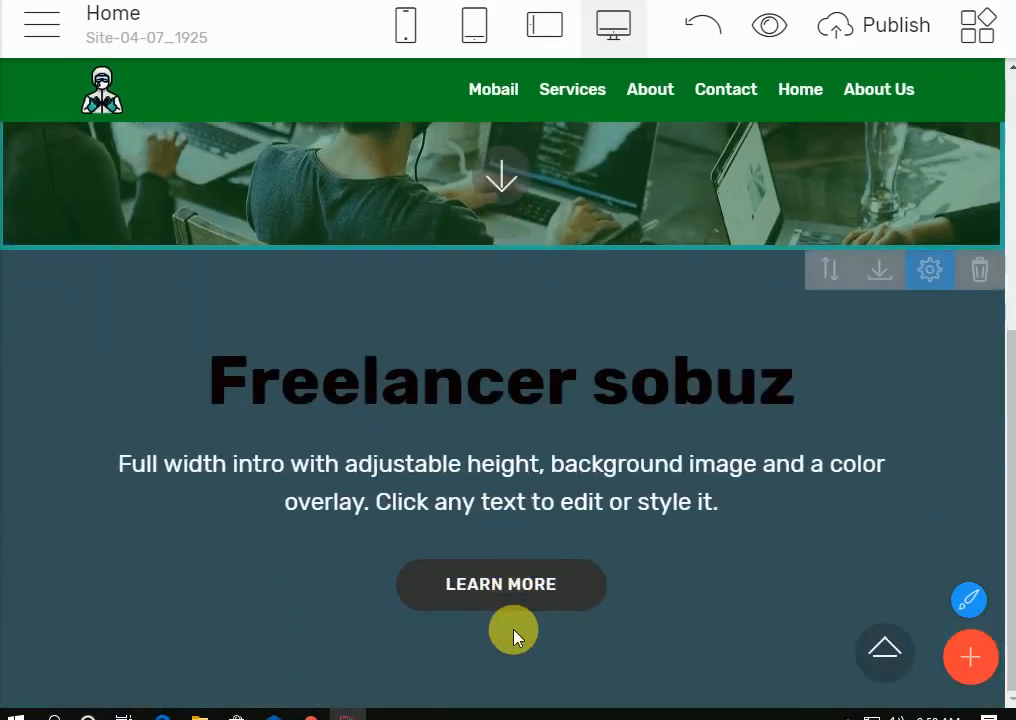
click(971, 657)
scroll(748, 417, down, 2)
scroll(748, 417, down, 2)
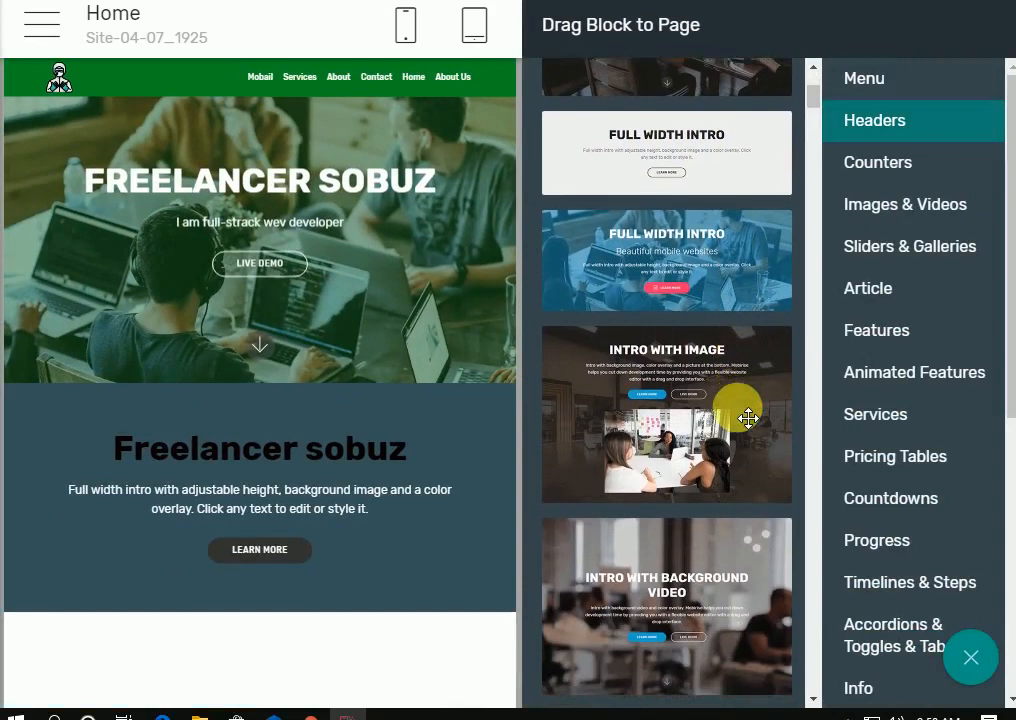
scroll(747, 416, down, 4)
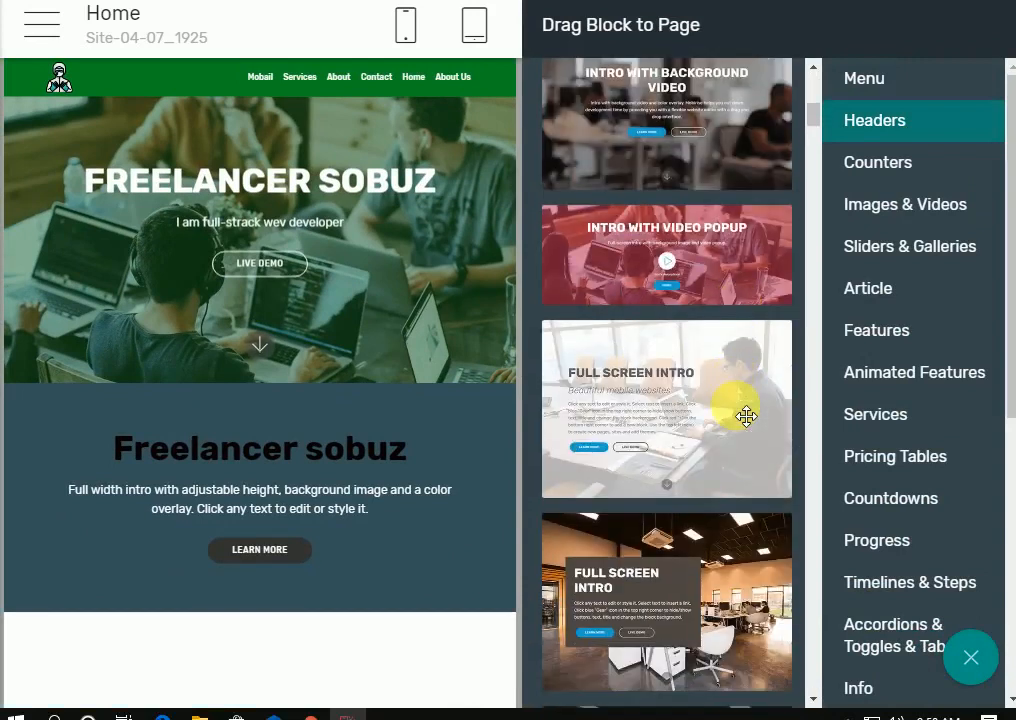
scroll(746, 416, down, 15)
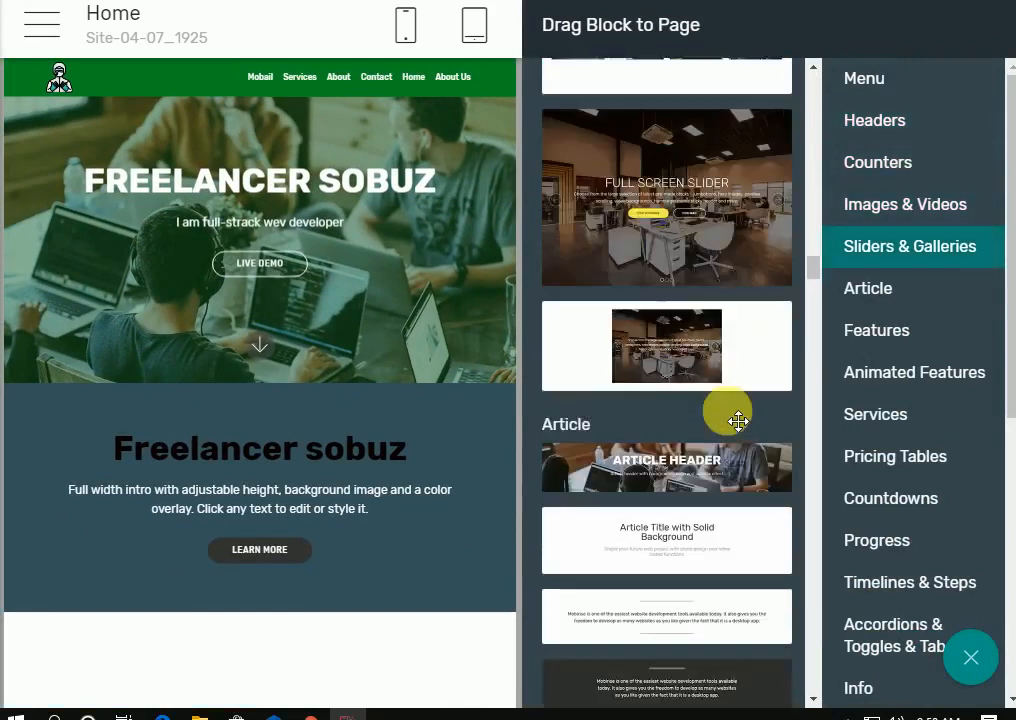
scroll(738, 420, down, 4)
scroll(728, 411, up, 4)
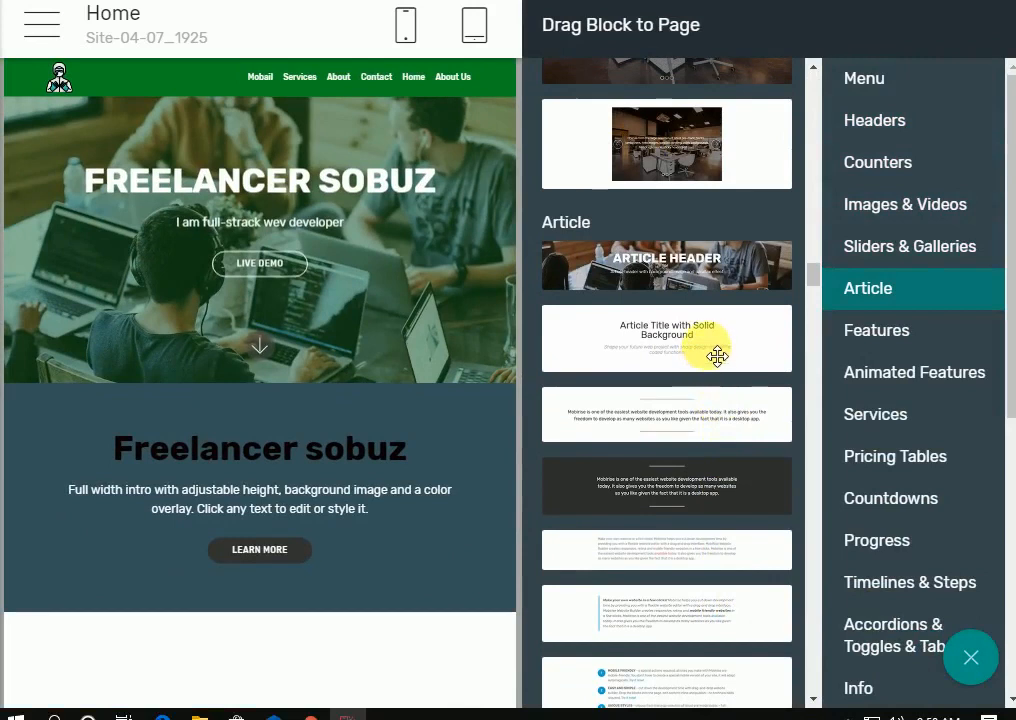
drag(718, 343, 318, 702)
Step: Add the numbered list block and the block with an image beside text below the article title
scroll(678, 500, down, 4)
drag(664, 302, 318, 708)
scroll(775, 490, down, 2)
drag(770, 515, 390, 650)
Step: Insert the two-button block between the article title and the numbered list, and add the video block at the page's end
scroll(653, 545, down, 4)
drag(690, 475, 152, 340)
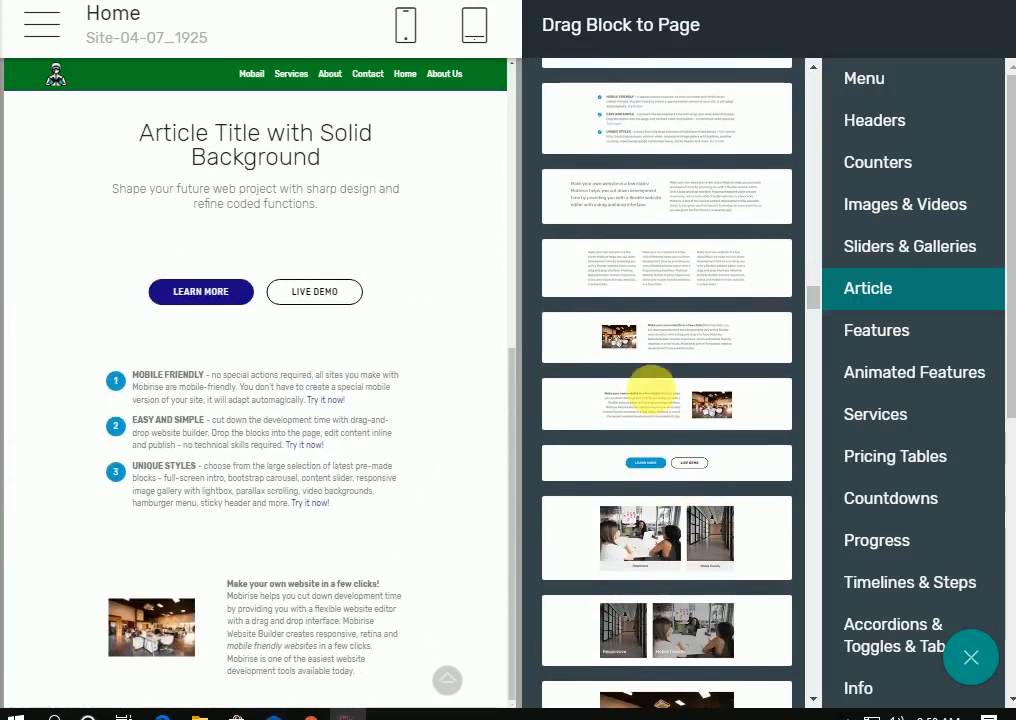
scroll(695, 472, down, 5)
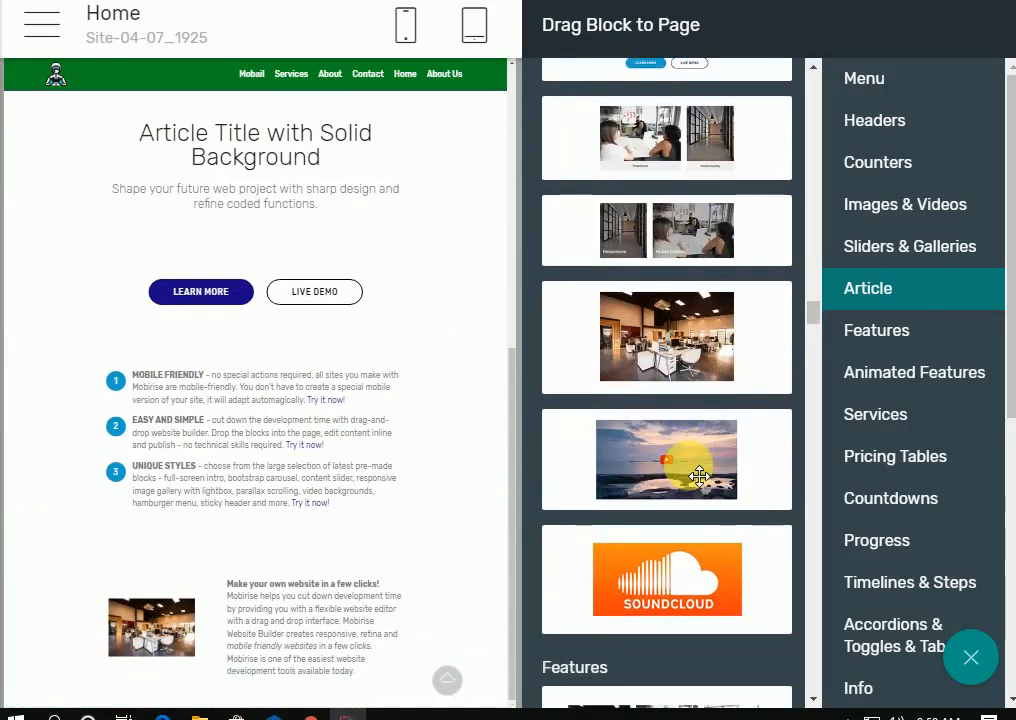
drag(728, 455, 469, 627)
Step: Add the dark footer block with navigation links and social icons below the video, and close the block library
scroll(640, 567, down, 5)
scroll(640, 567, down, 20)
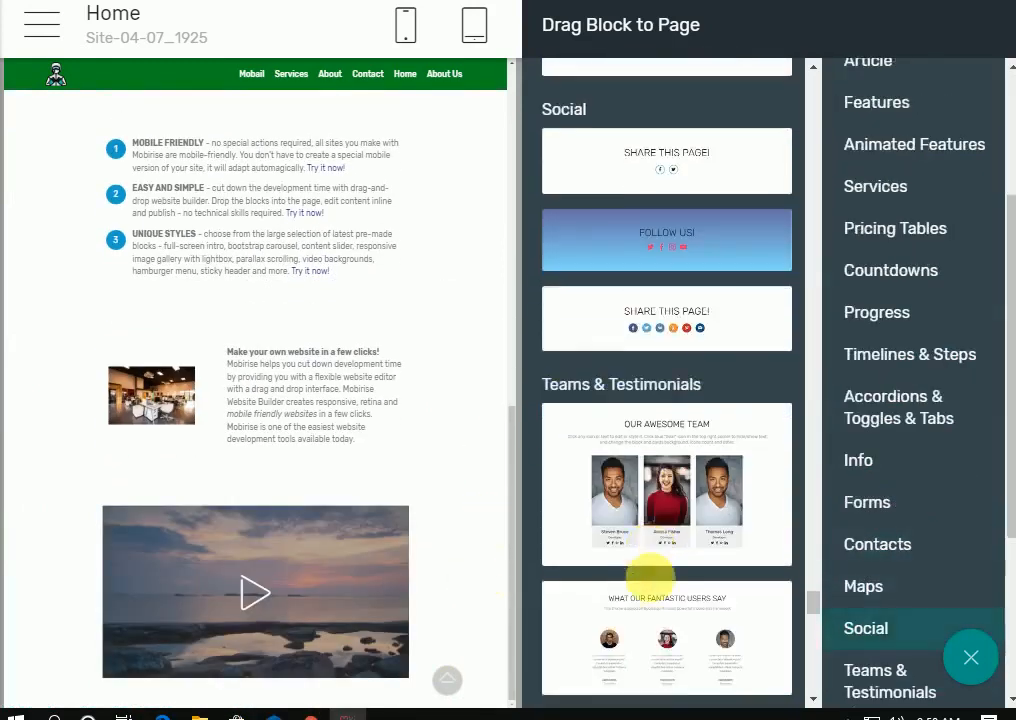
scroll(650, 578, down, 3)
scroll(646, 465, up, 6)
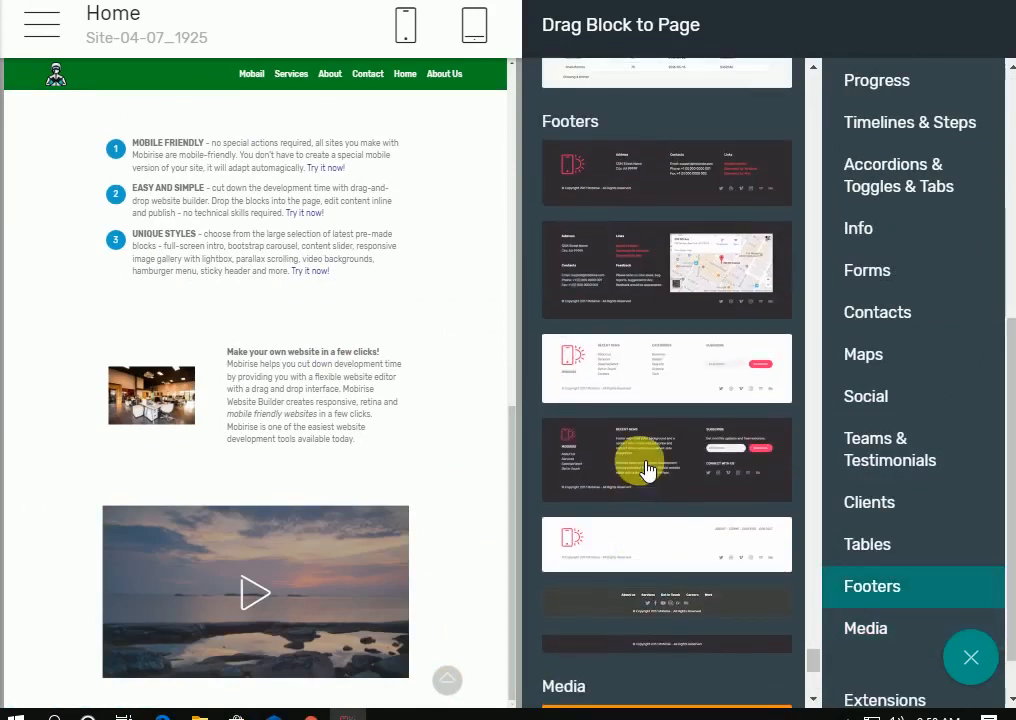
drag(674, 189, 648, 228)
drag(668, 625, 268, 676)
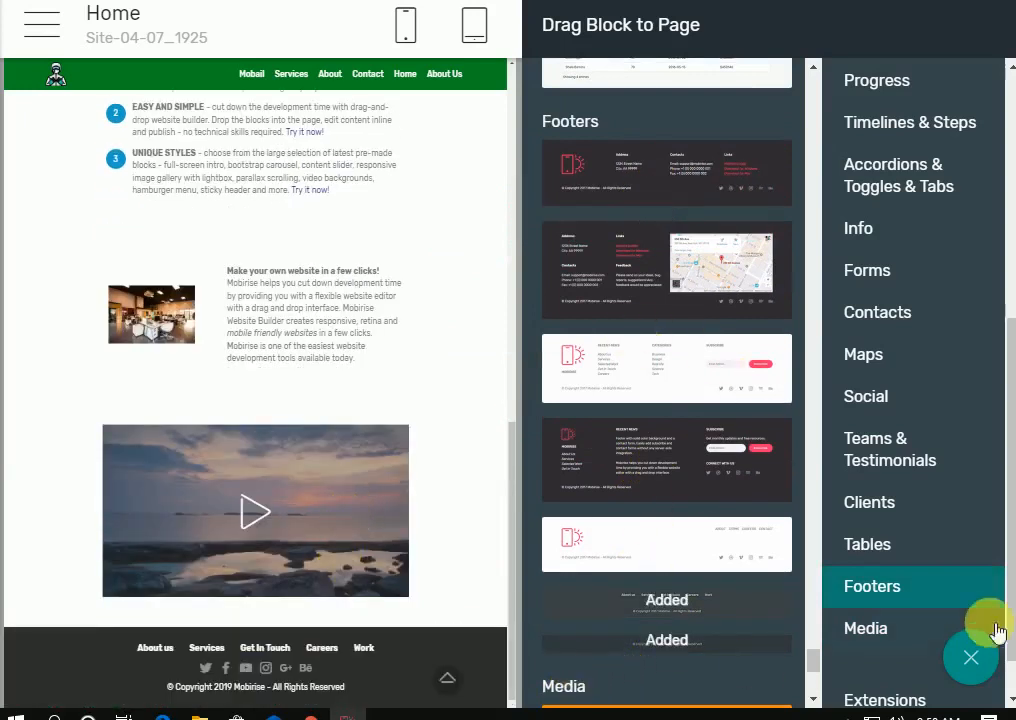
click(459, 503)
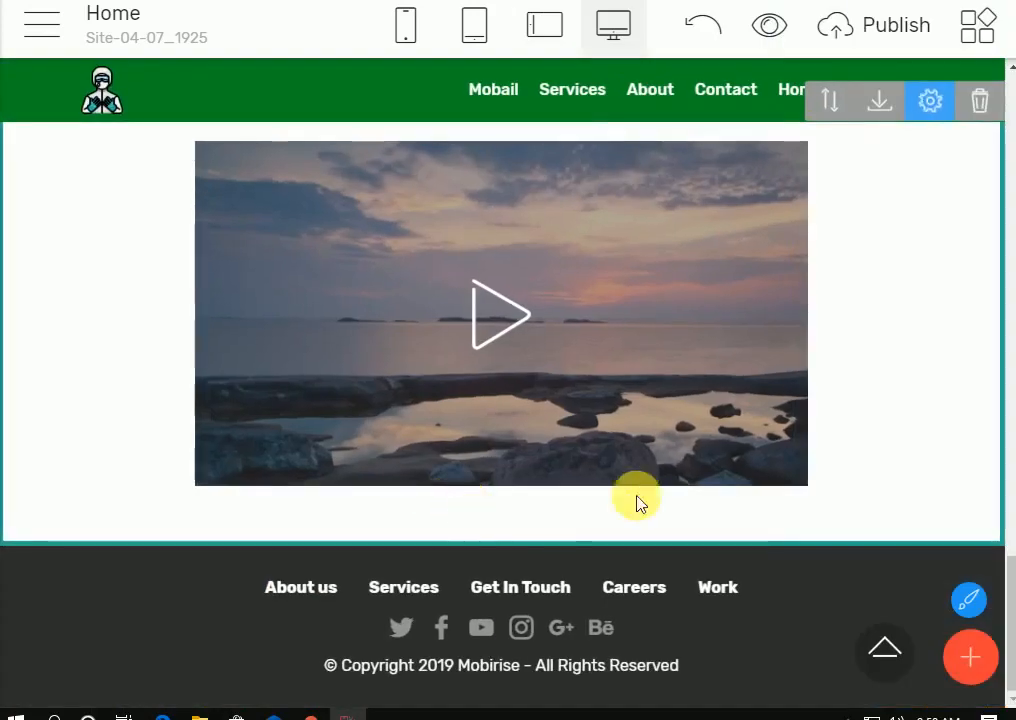
Step: Review the assembled page, checking the video, the intro sections and the article blocks
scroll(600, 500, up, 4)
scroll(646, 475, down, 4)
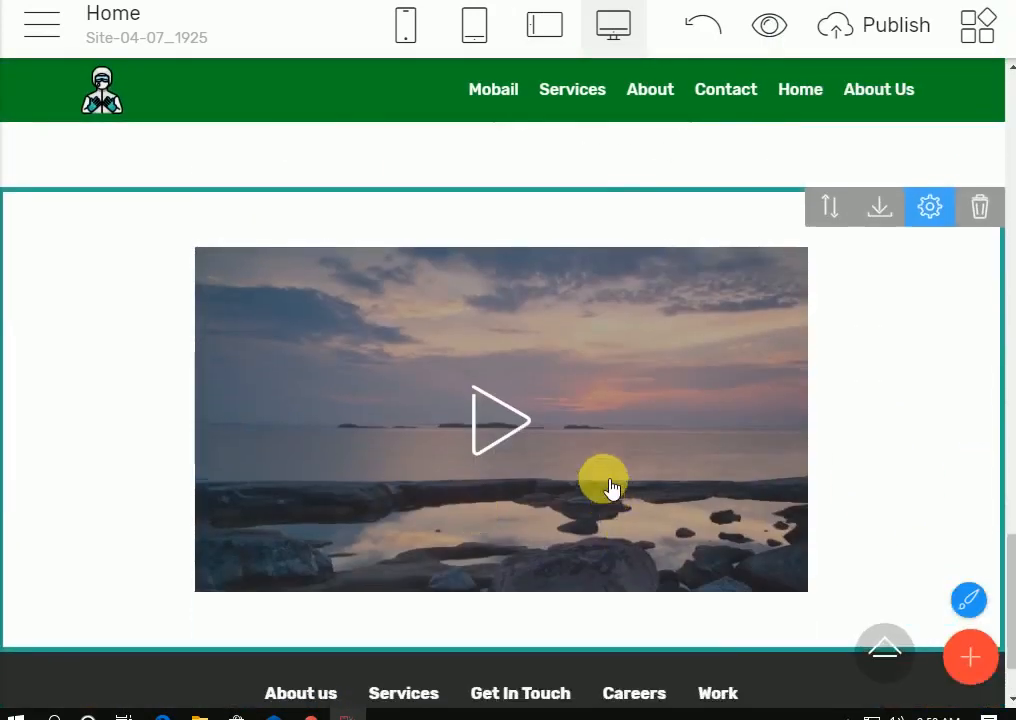
scroll(608, 481, up, 15)
scroll(608, 482, down, 5)
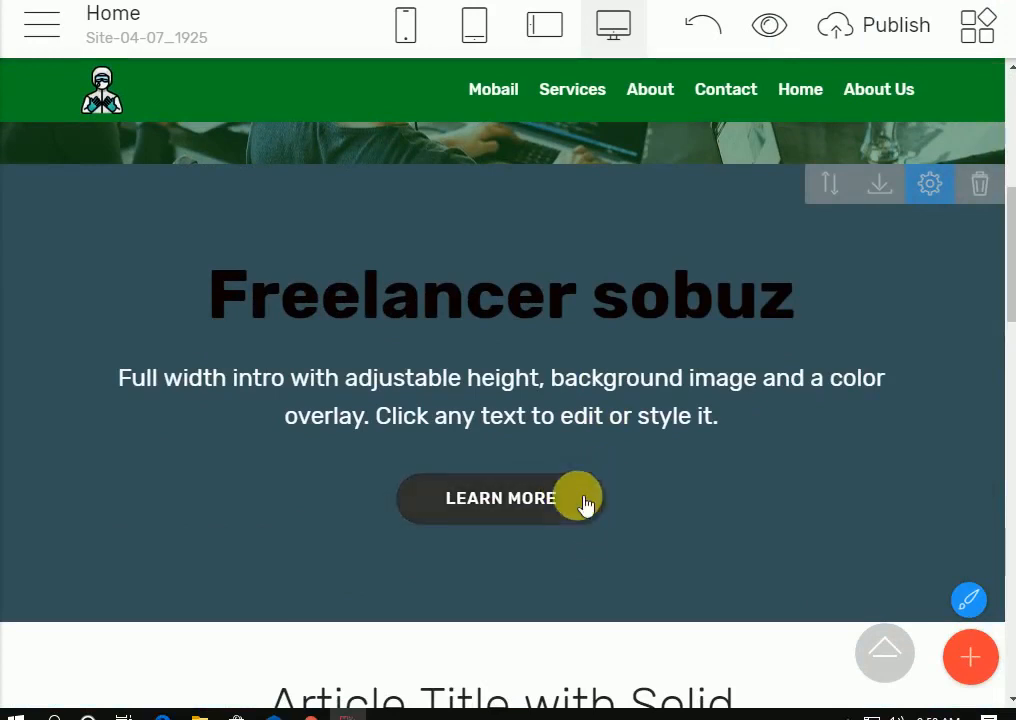
scroll(594, 605, down, 3)
scroll(728, 615, down, 3)
scroll(780, 567, up, 6)
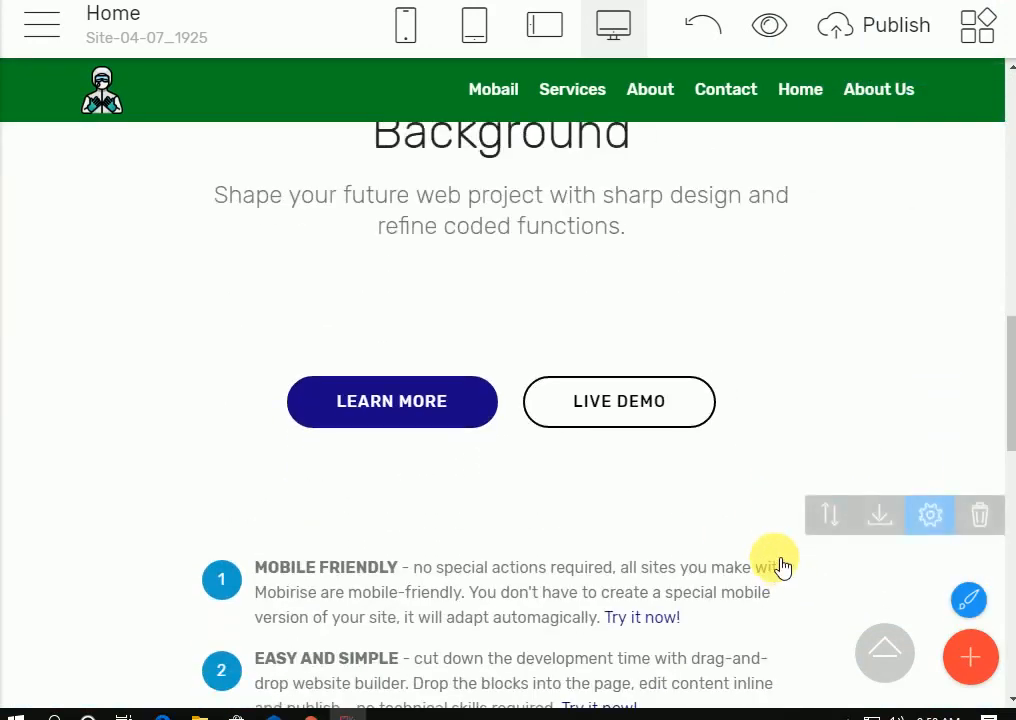
Step: Set the background colour of the block holding the LEARN MORE and LIVE DEMO buttons to green
scroll(693, 450, down, 6)
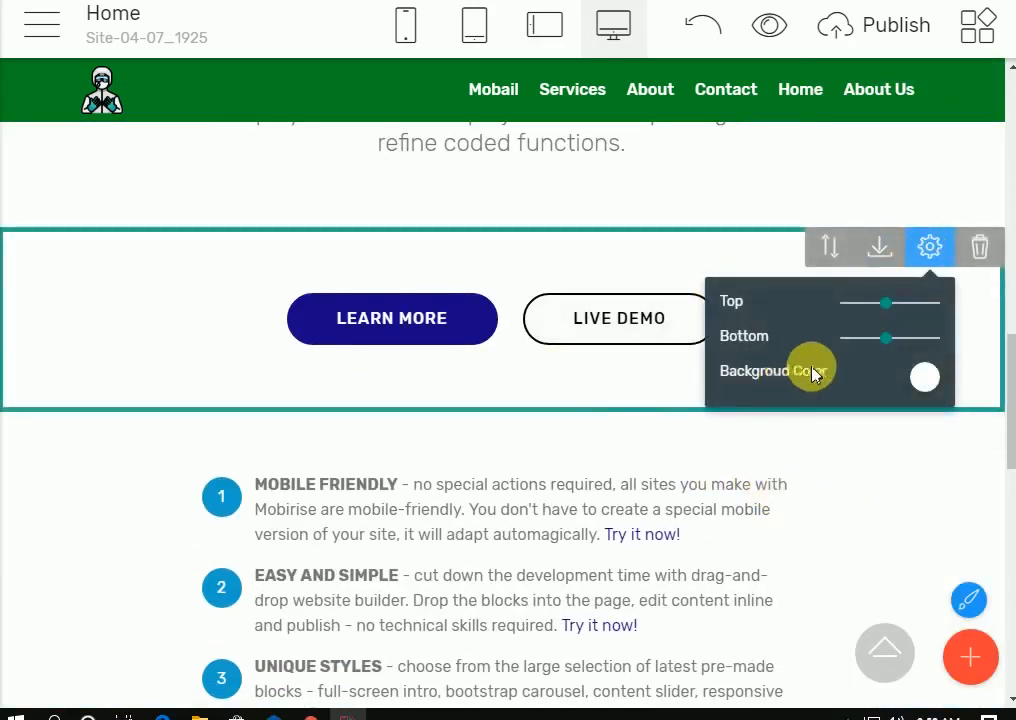
click(927, 380)
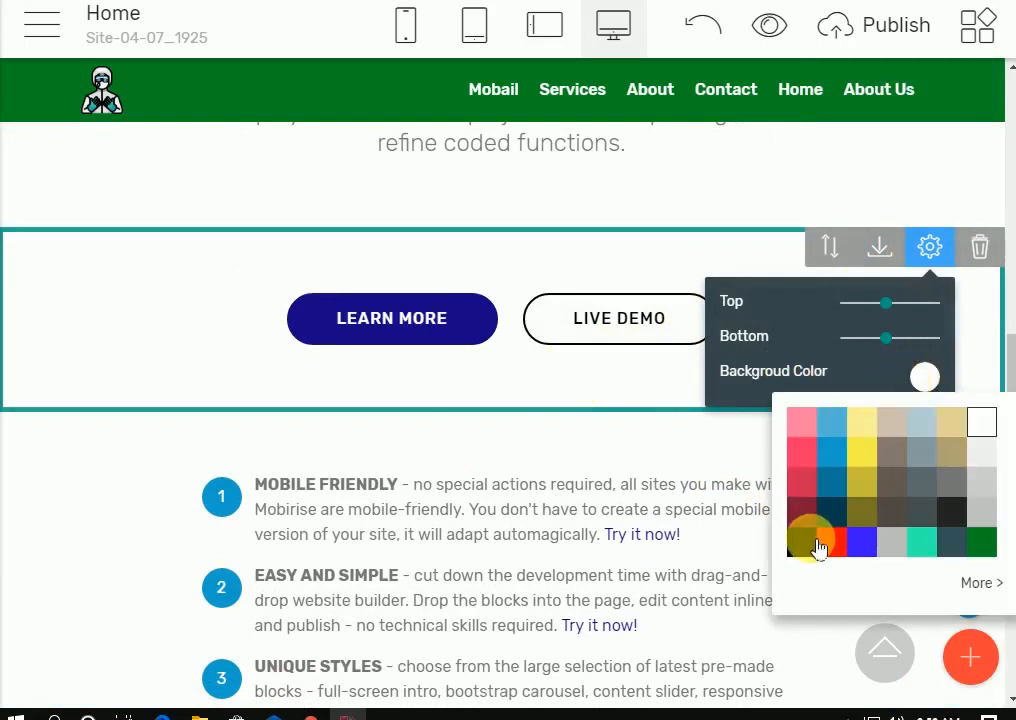
click(980, 545)
scroll(476, 463, up, 1)
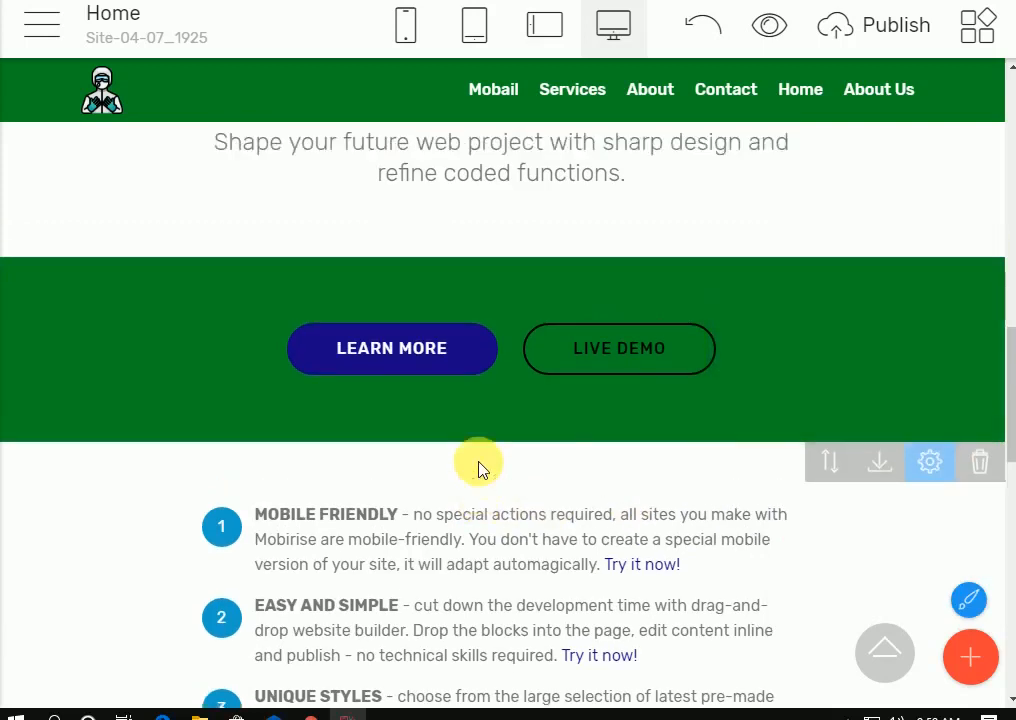
Step: Change the LIVE DEMO button in the green block to the outlined blue-grey colour style
scroll(481, 465, down, 5)
scroll(481, 467, up, 3)
scroll(481, 467, up, 2)
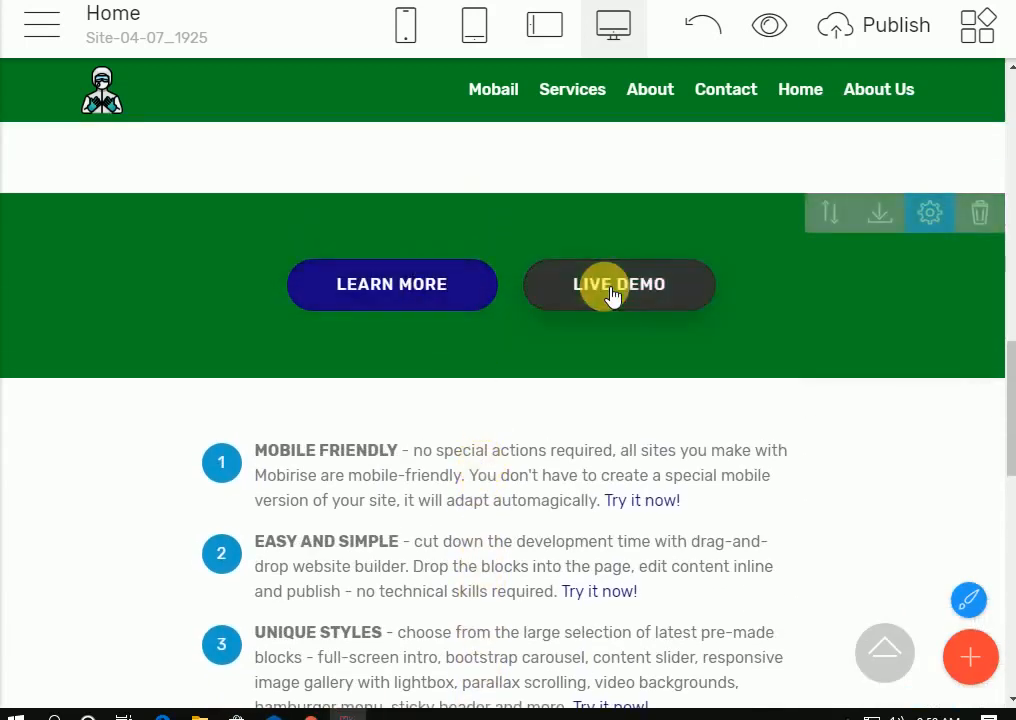
click(687, 293)
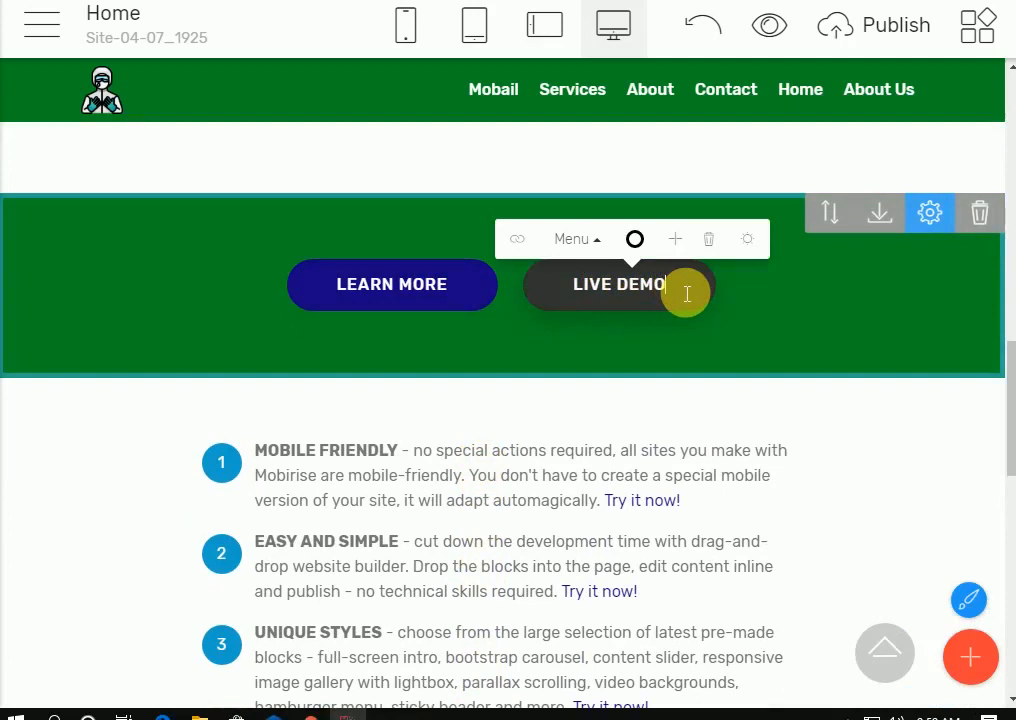
click(636, 240)
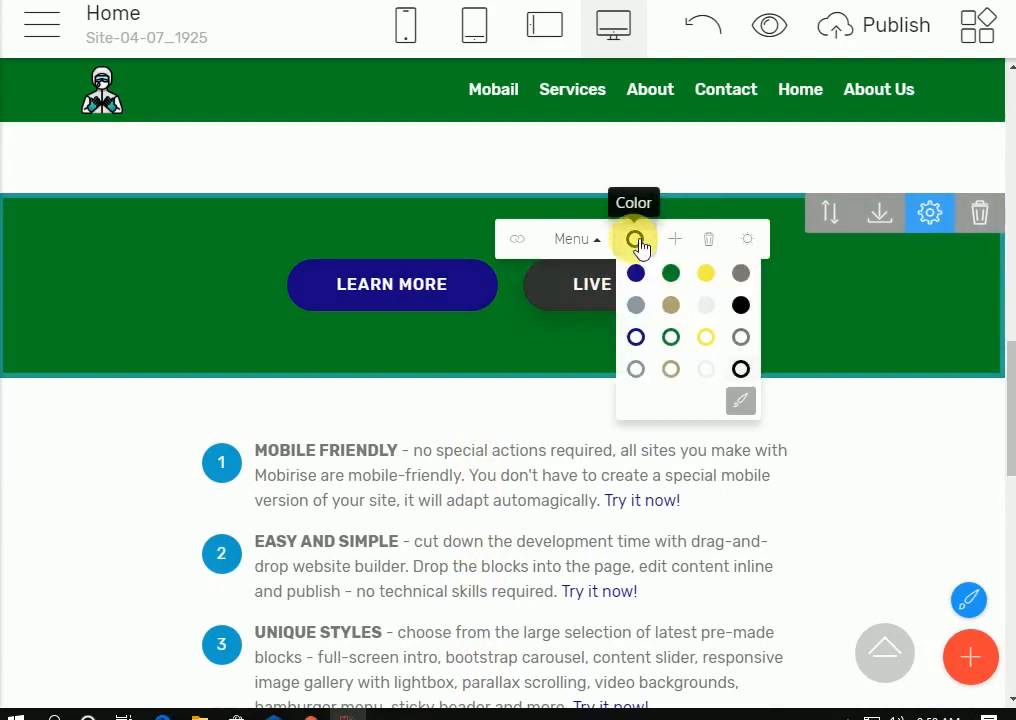
click(636, 369)
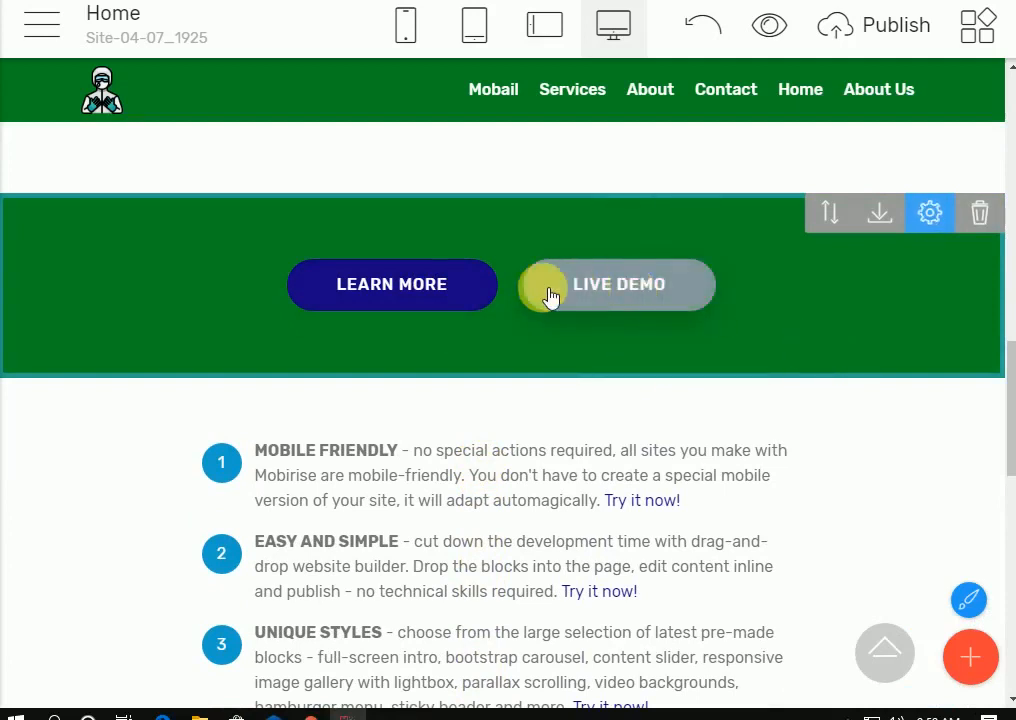
Step: Try centred and right alignment on the numbered list's text, and set it back to left alignment
scroll(594, 481, down, 2)
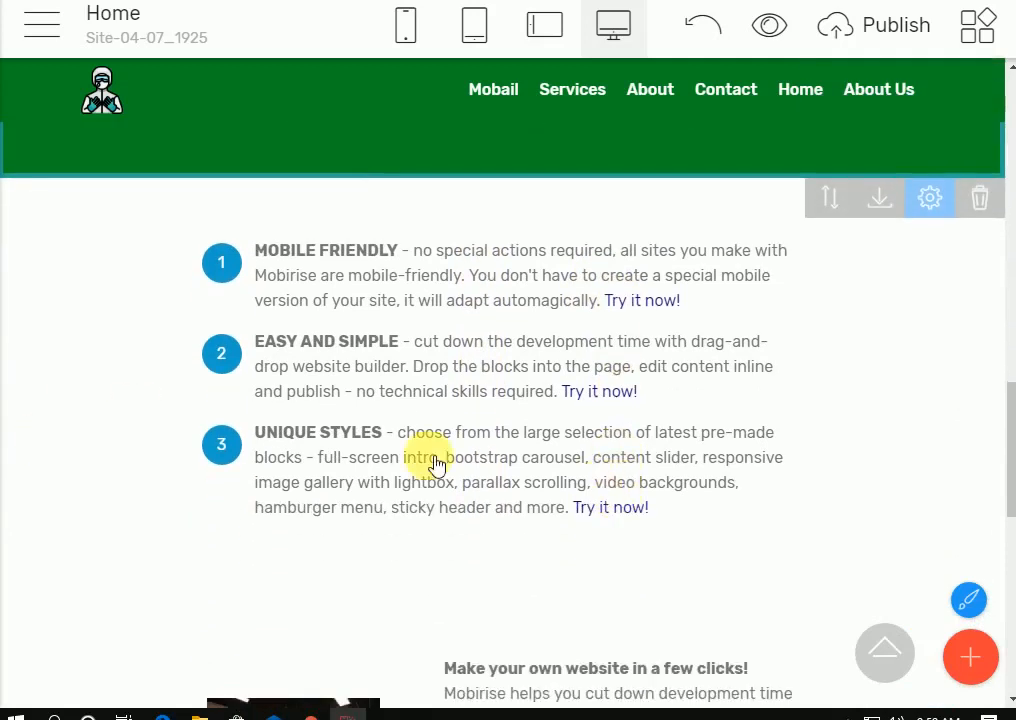
click(671, 343)
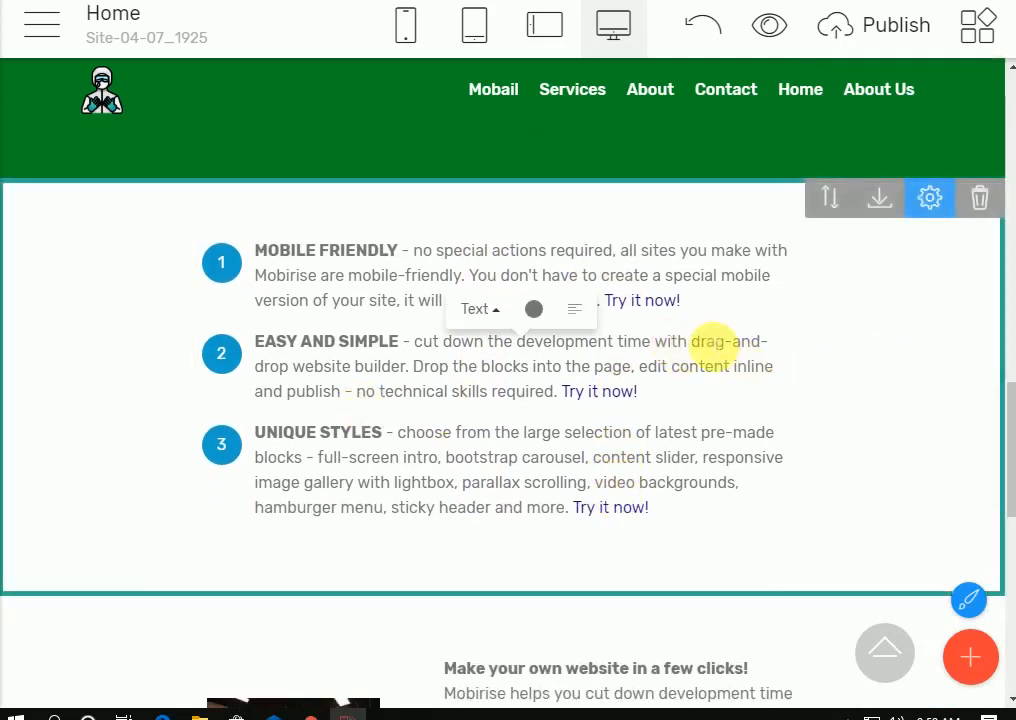
click(330, 250)
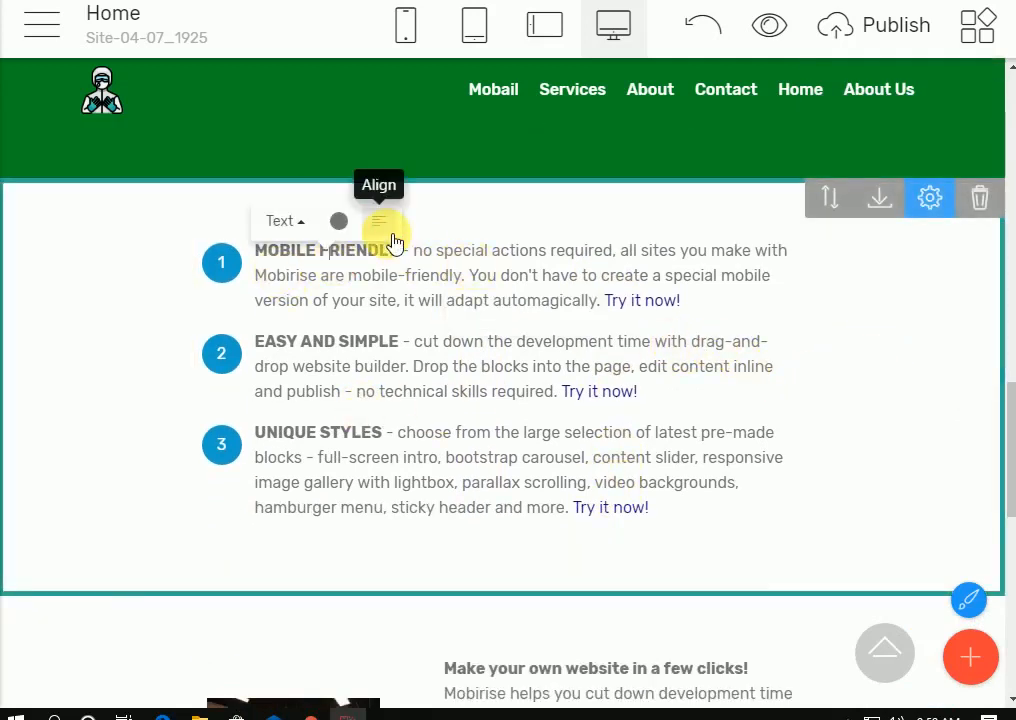
click(390, 235)
click(430, 341)
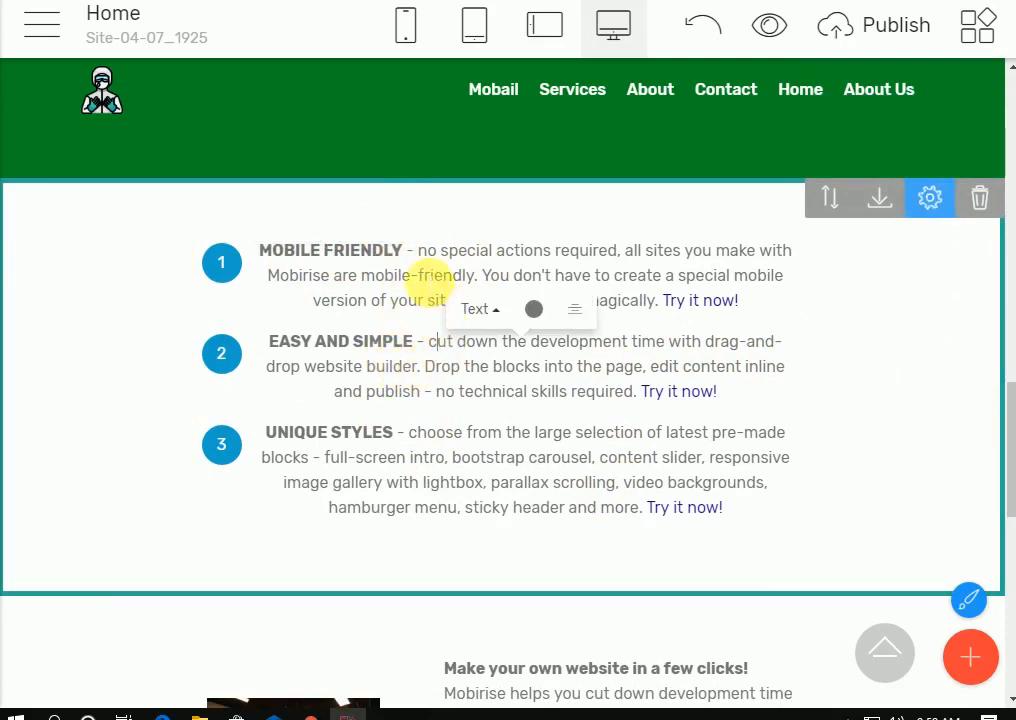
click(573, 310)
click(535, 432)
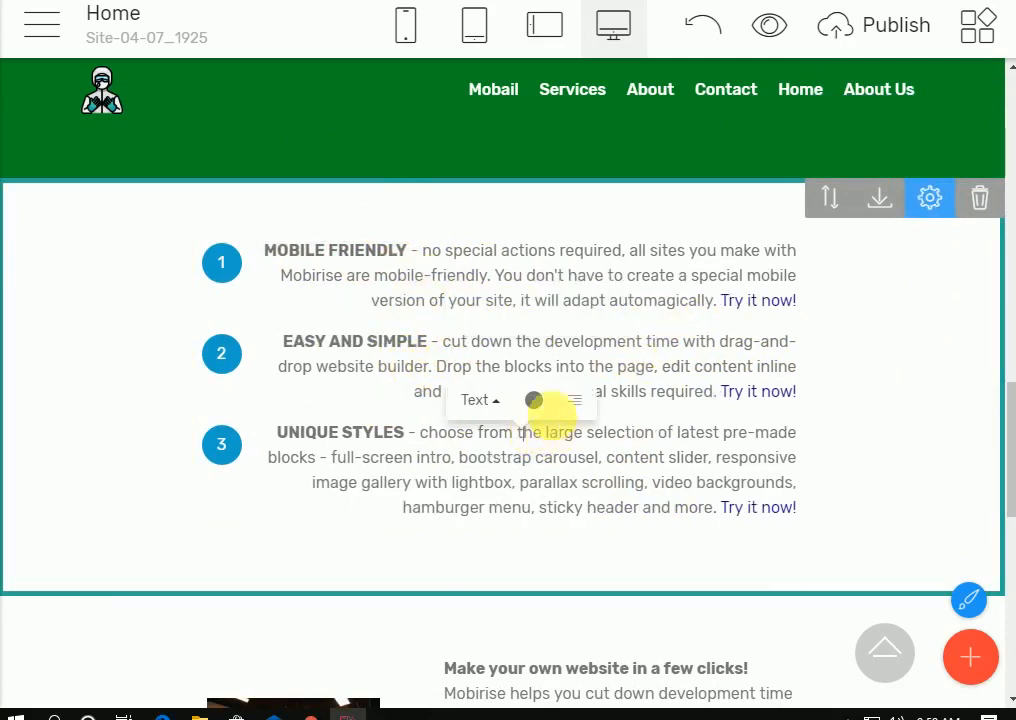
click(574, 399)
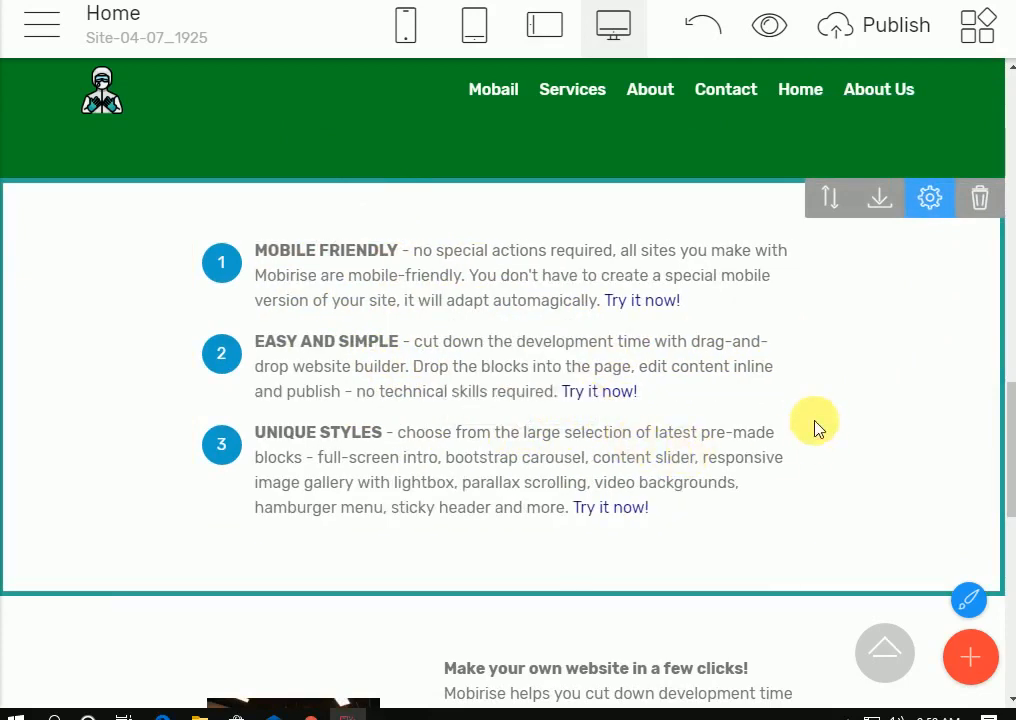
Step: Crop the office photo beside the "Make your own website in a few clicks!" text, with the crop frame moved toward its lower-left corner
scroll(620, 390, down, 2)
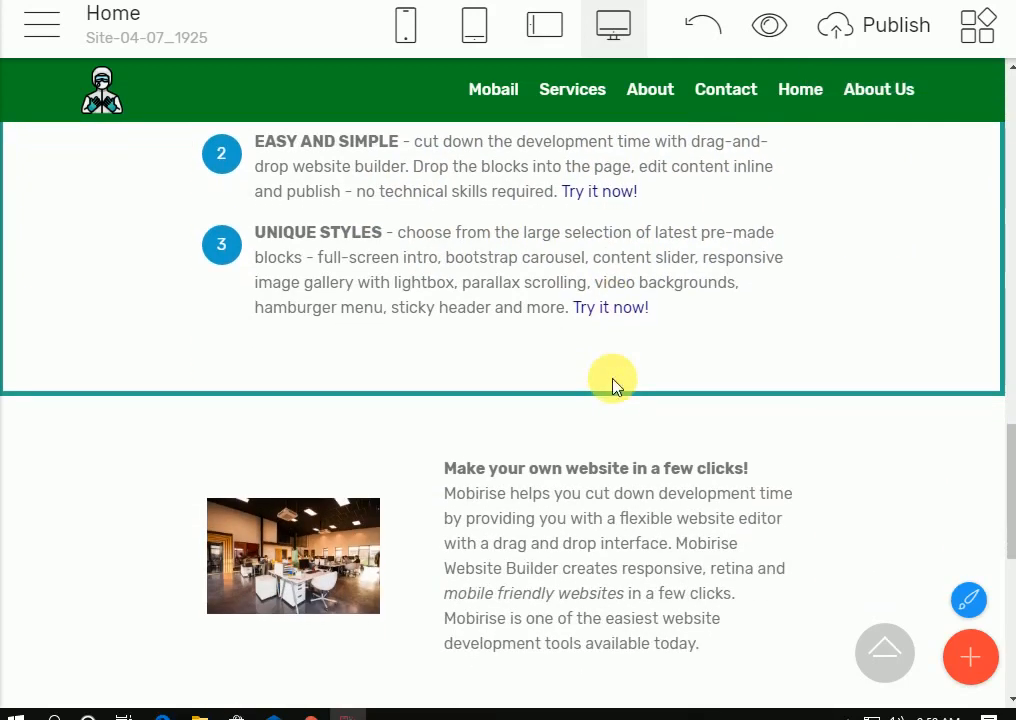
scroll(613, 386, up, 2)
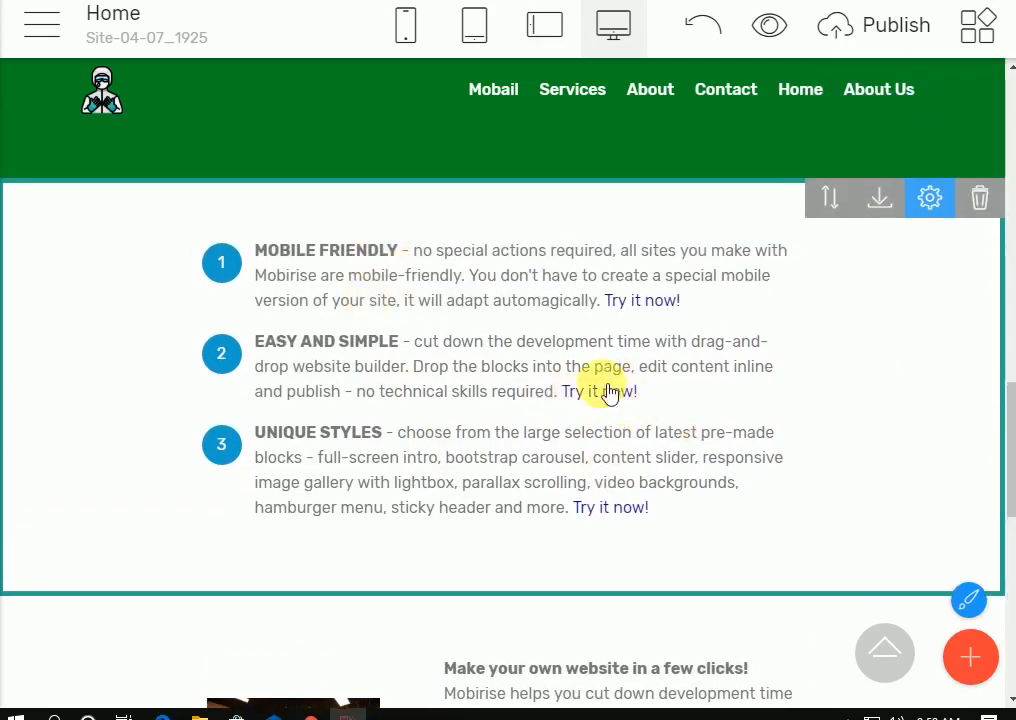
scroll(646, 408, down, 4)
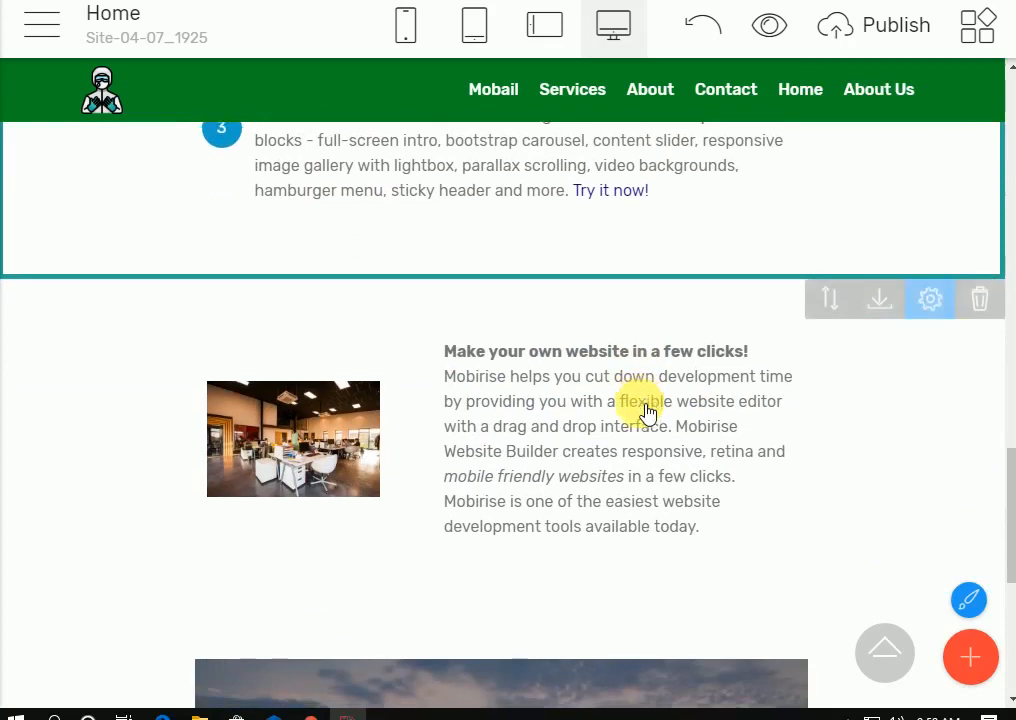
click(460, 378)
click(371, 365)
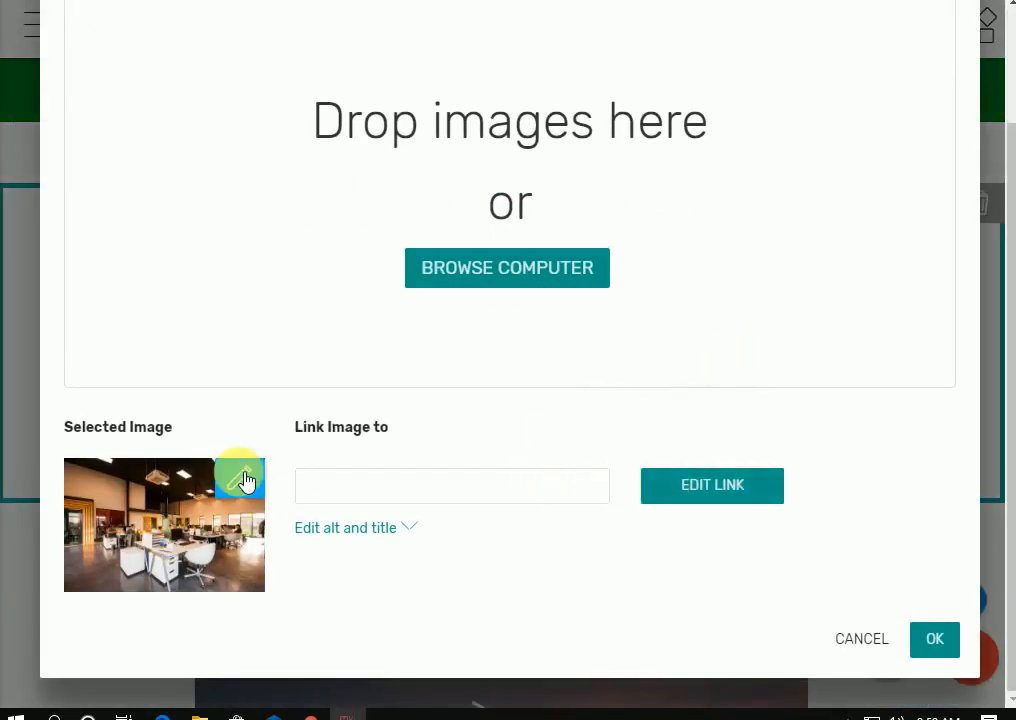
click(257, 530)
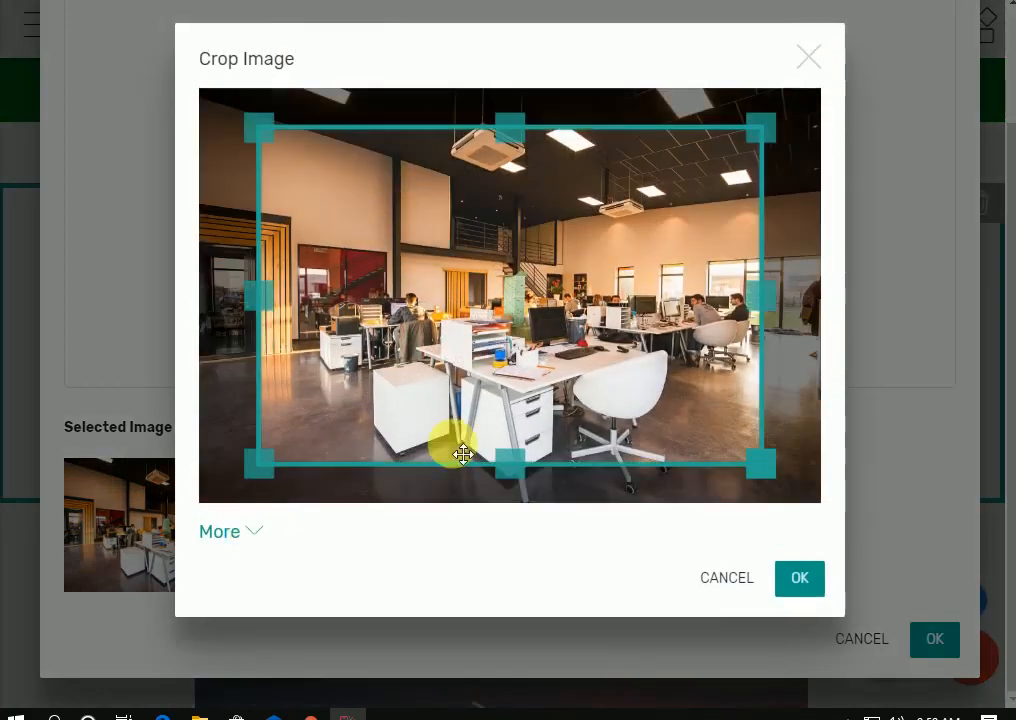
drag(754, 380, 648, 404)
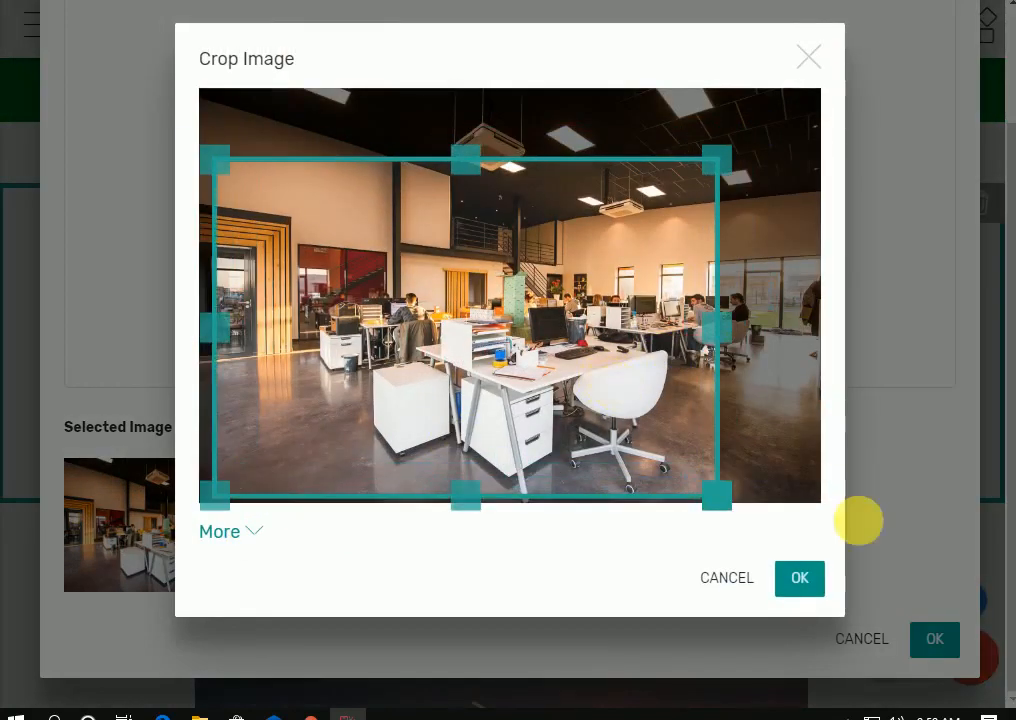
click(800, 579)
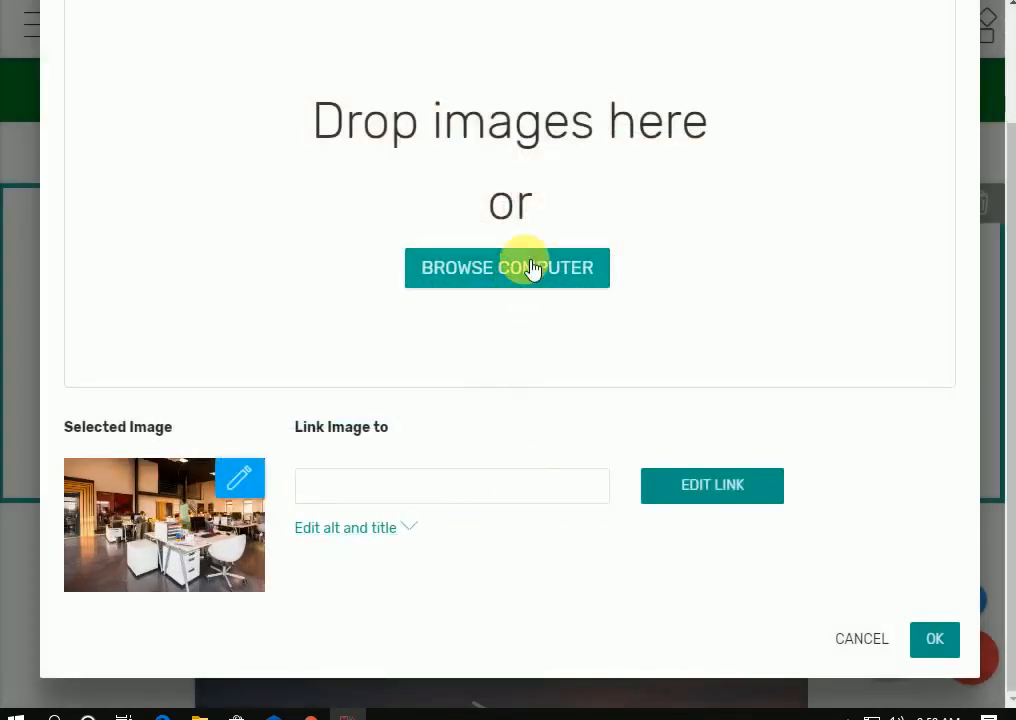
Step: Replace the office photo with the picture of two boys playing at a pool from the Downloads folder
click(526, 268)
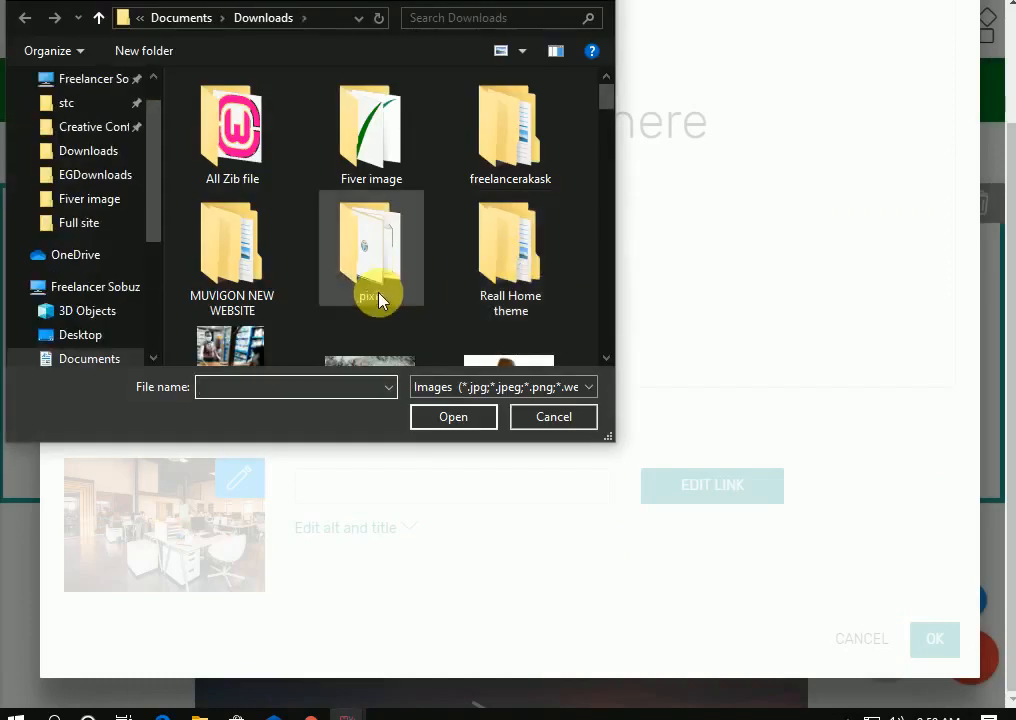
scroll(379, 296, down, 5)
double_click(481, 273)
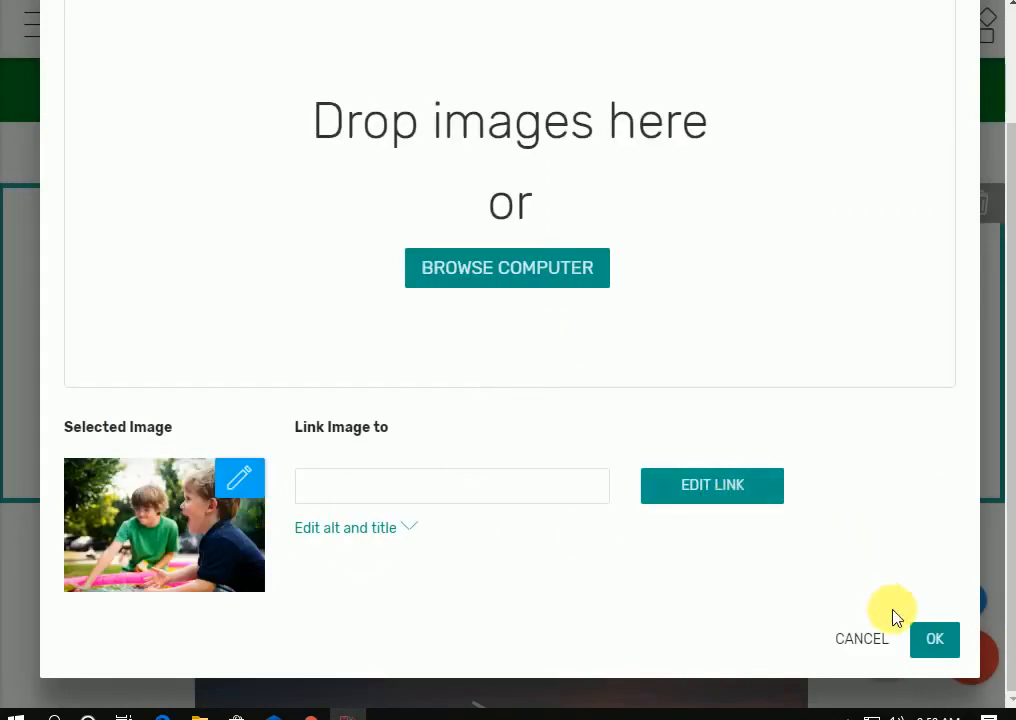
click(935, 638)
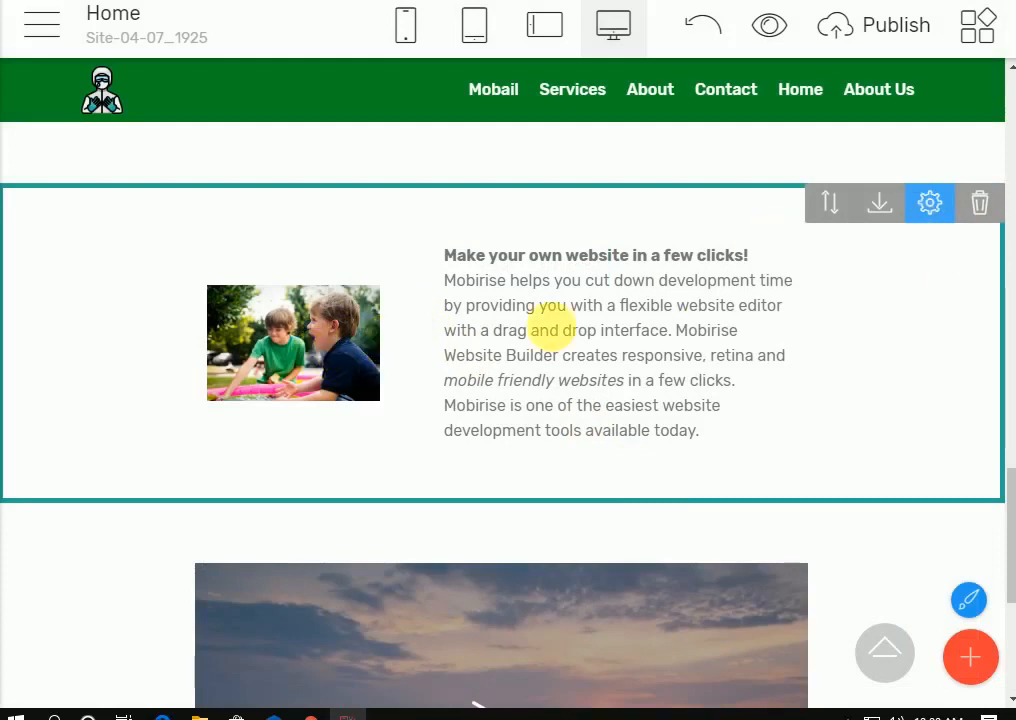
click(376, 351)
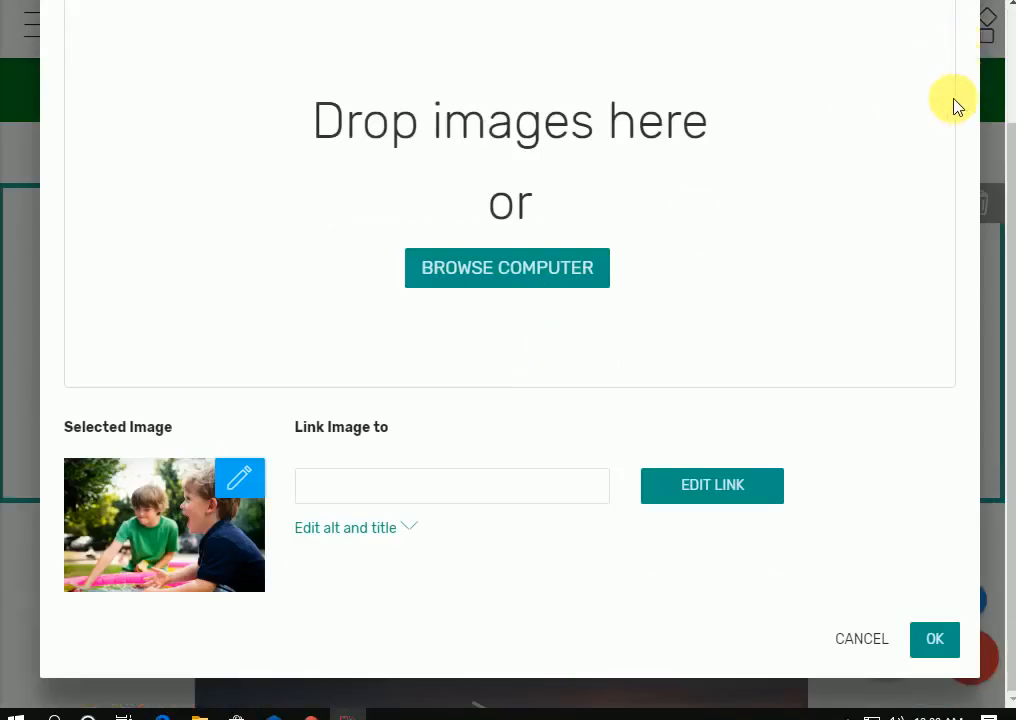
scroll(956, 108, up, 2)
click(935, 59)
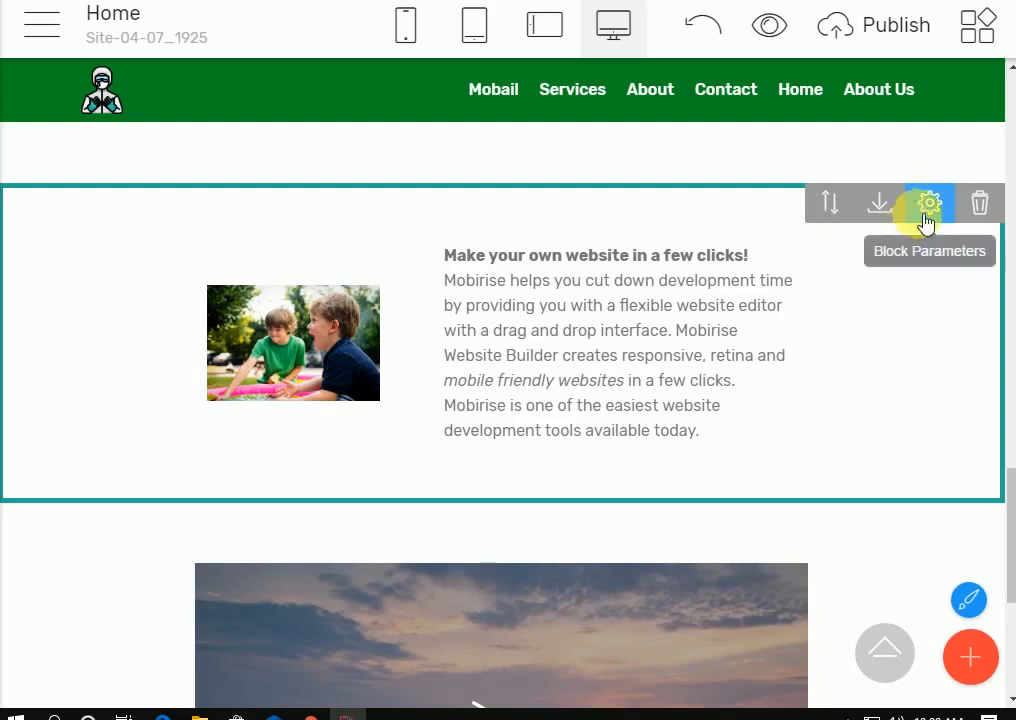
Step: Set the media size of the boys' photo block to 150 and colour its paragraph text black
click(924, 214)
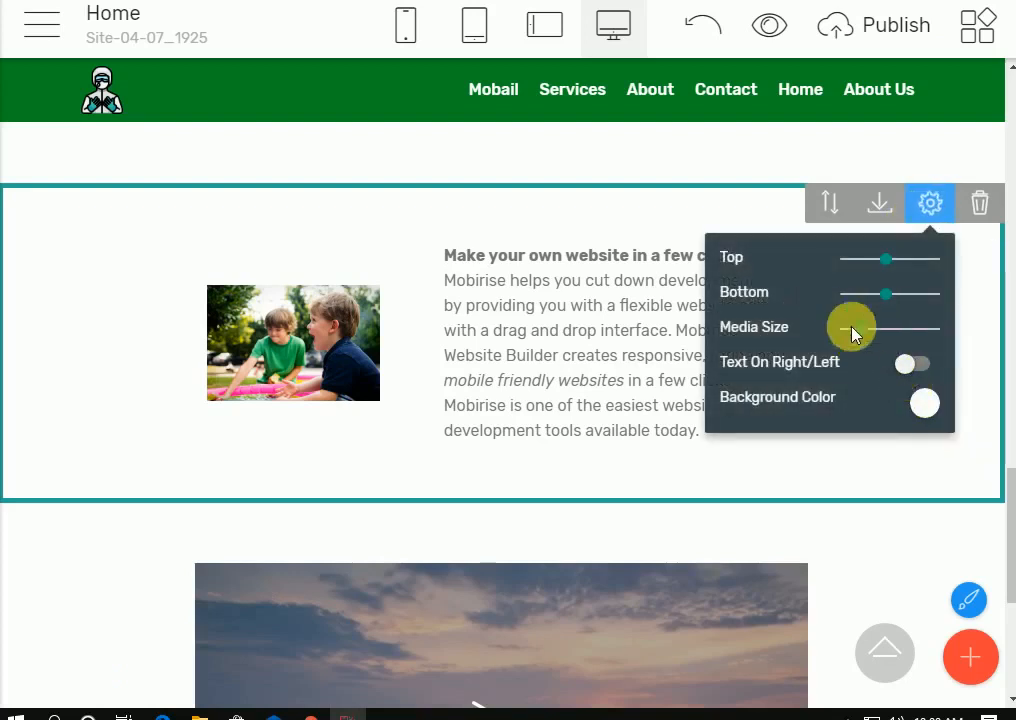
drag(874, 336, 922, 327)
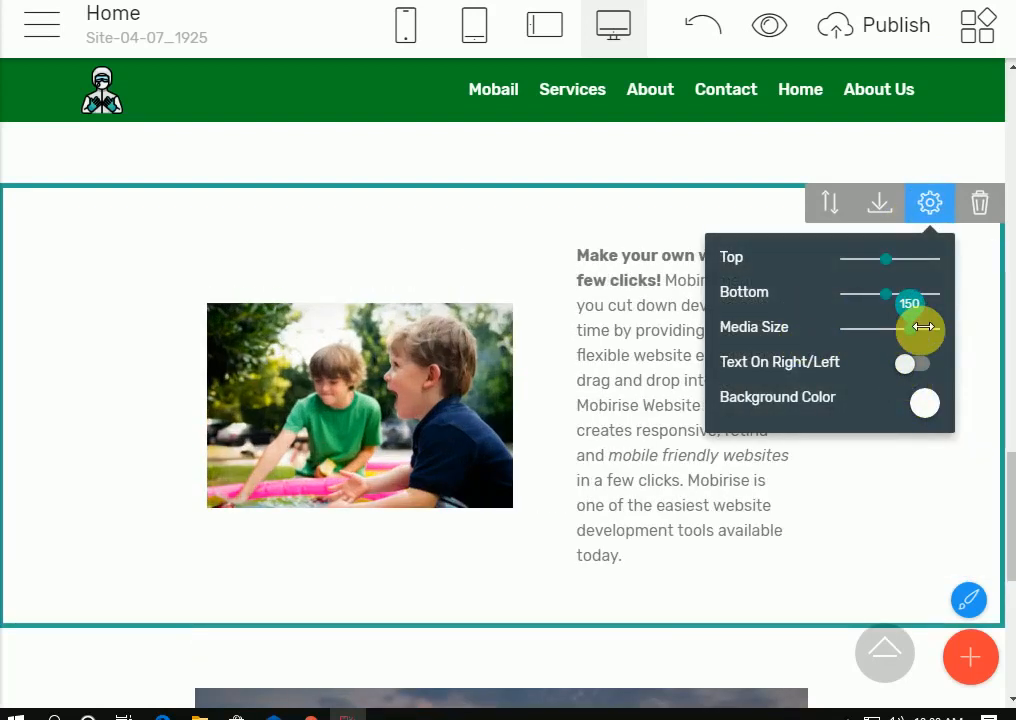
click(742, 502)
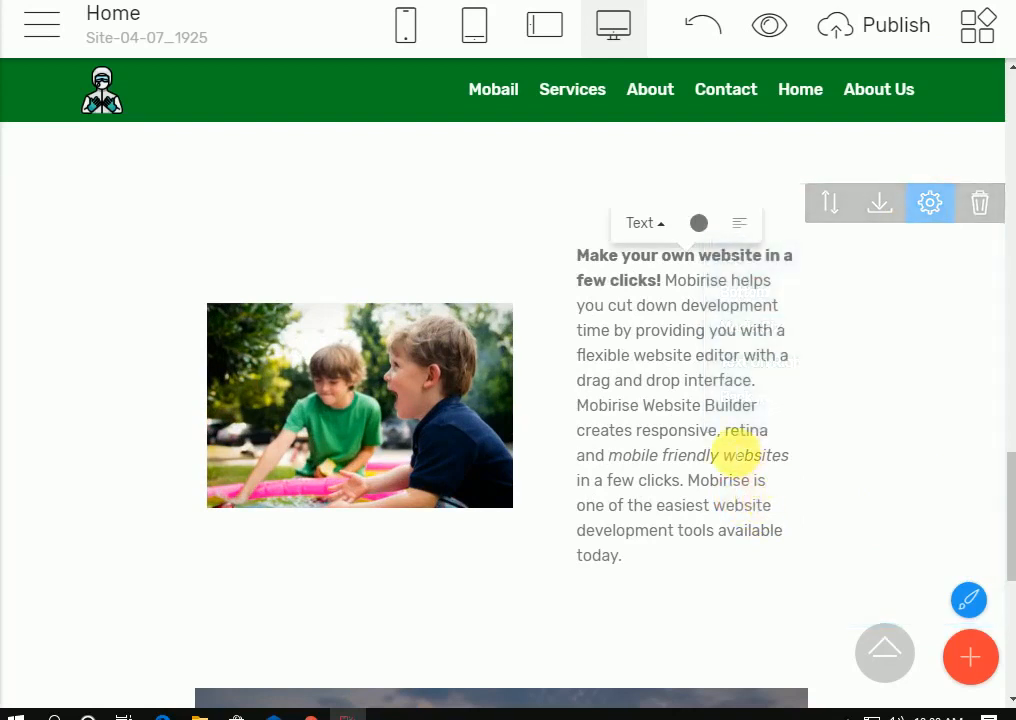
click(699, 223)
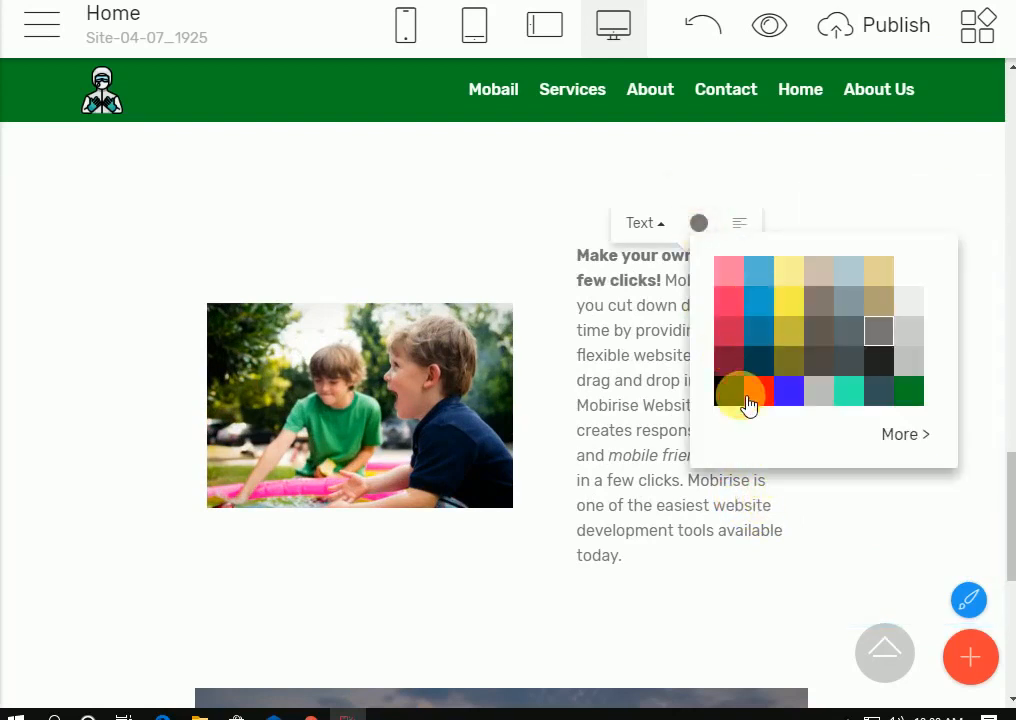
click(836, 506)
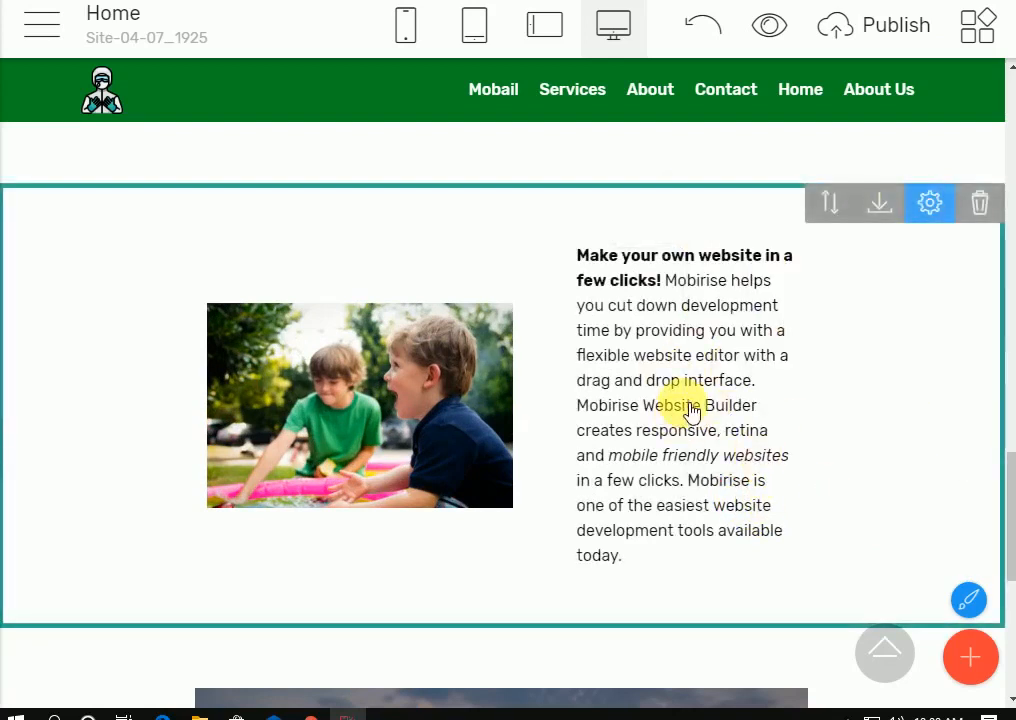
Step: Try the Title 1 and Title 3 styles on the paragraph beside the boys' photo, and set it back to the Text style
click(652, 280)
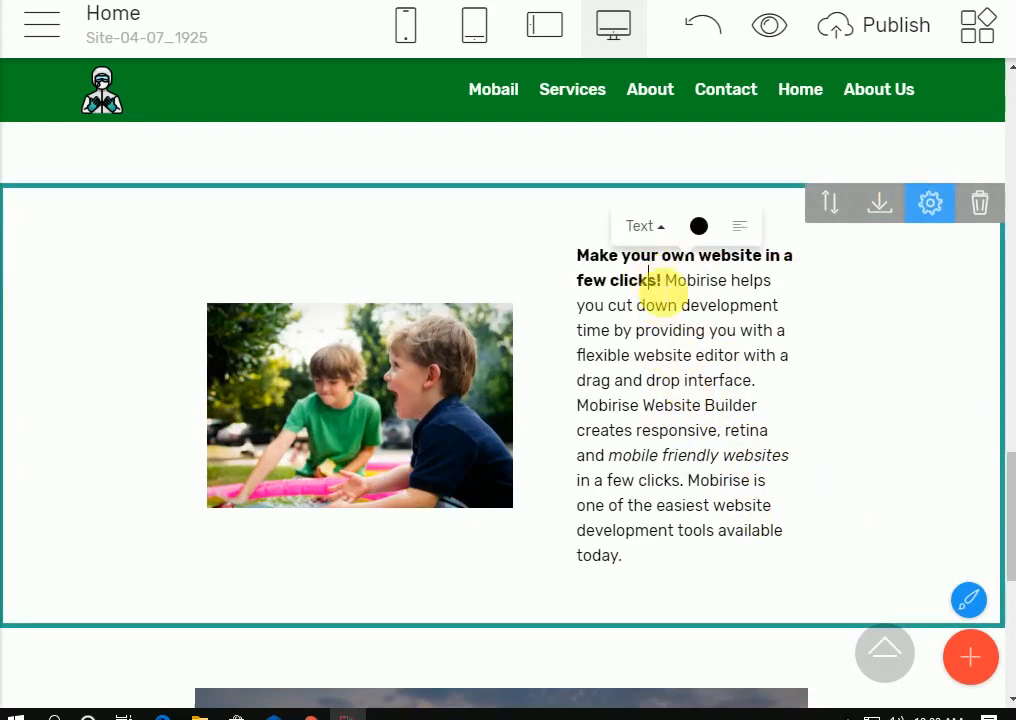
click(664, 230)
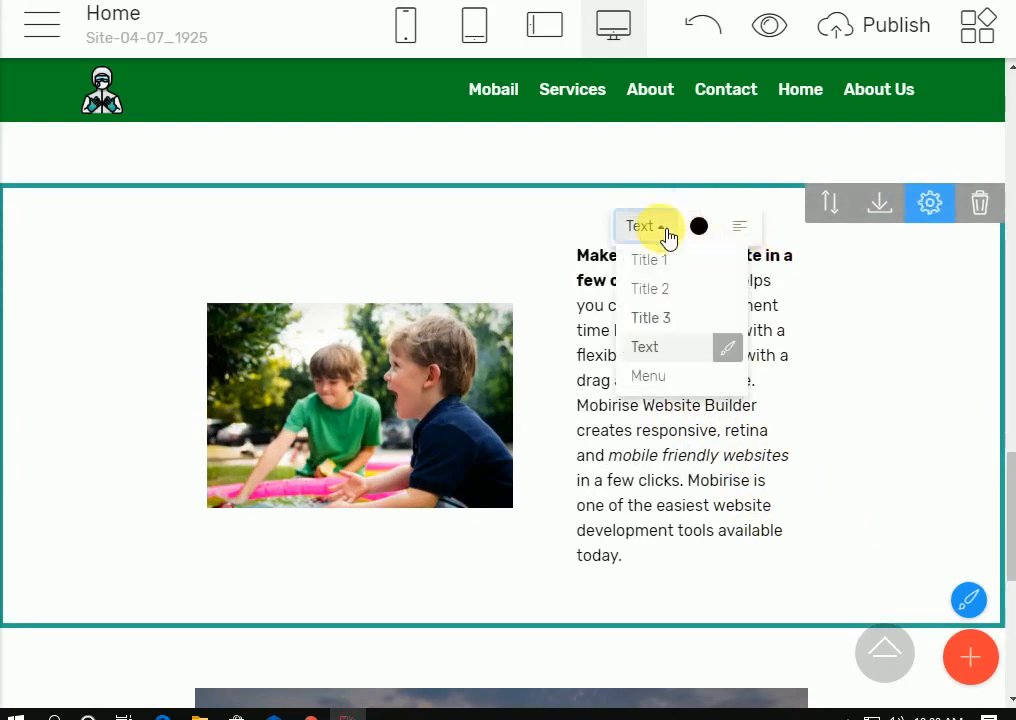
click(664, 262)
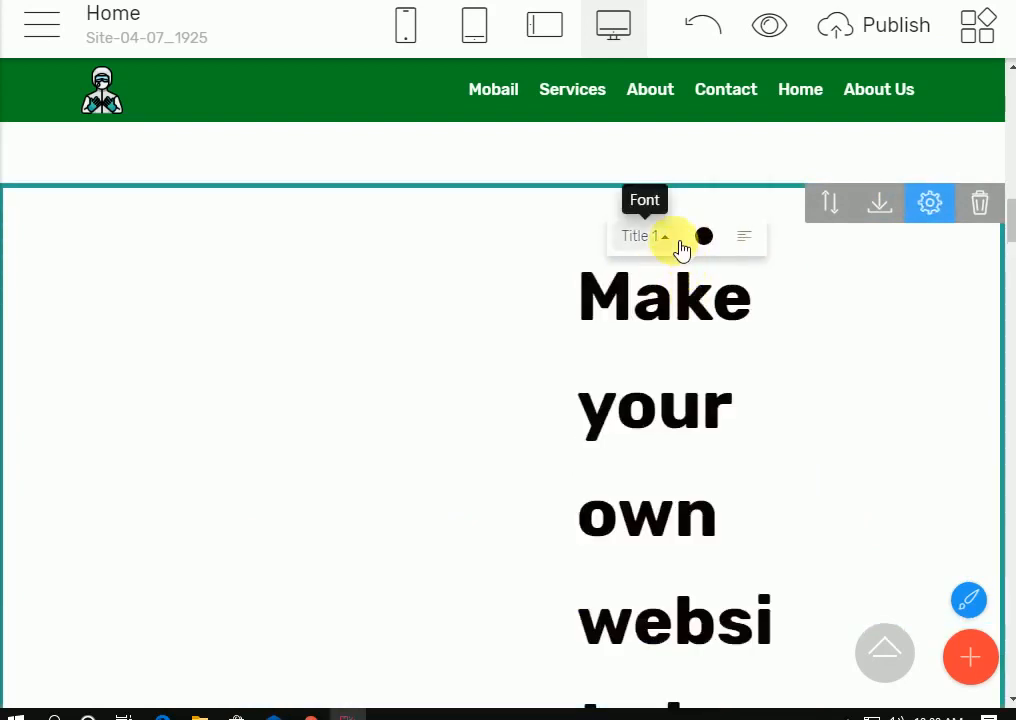
click(680, 240)
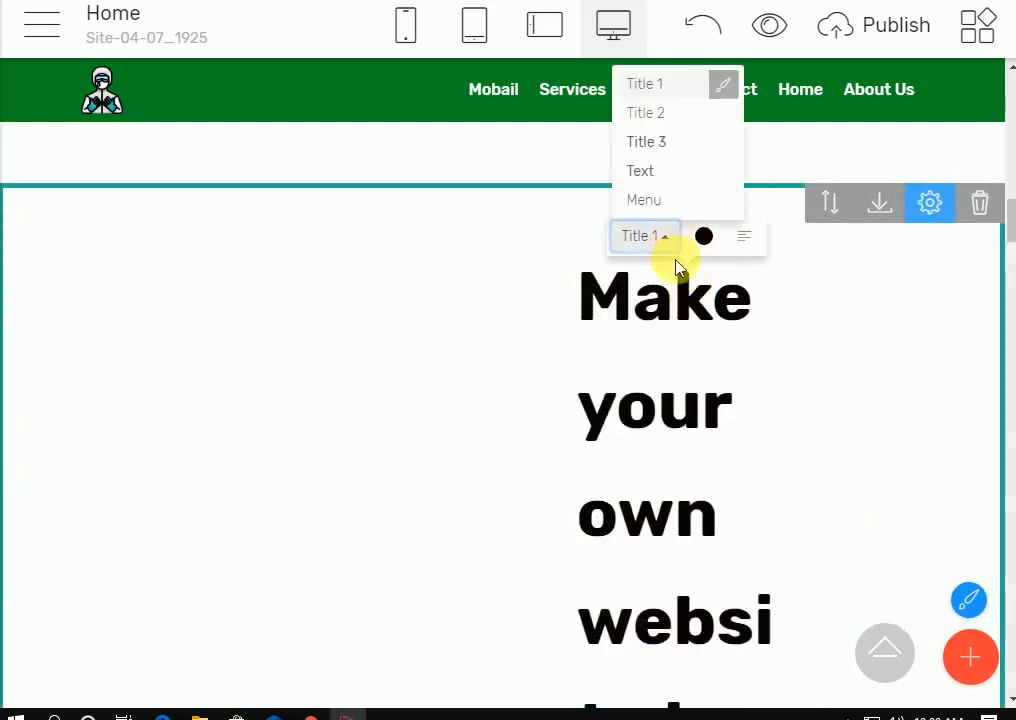
click(656, 150)
scroll(809, 351, down, 4)
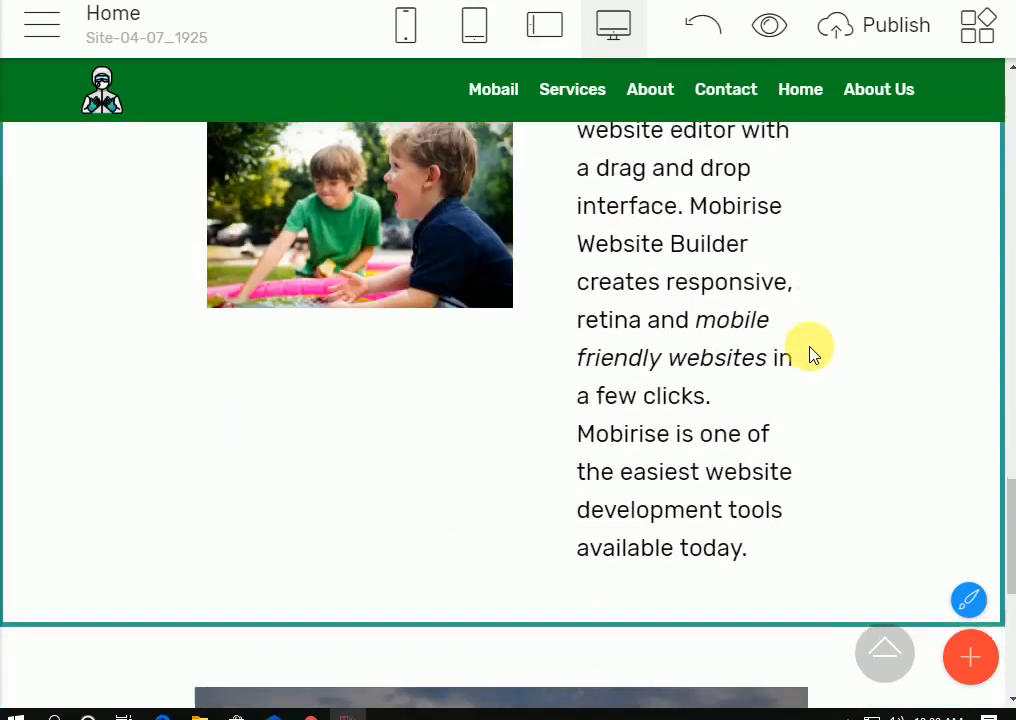
scroll(805, 345, up, 2)
scroll(800, 338, up, 2)
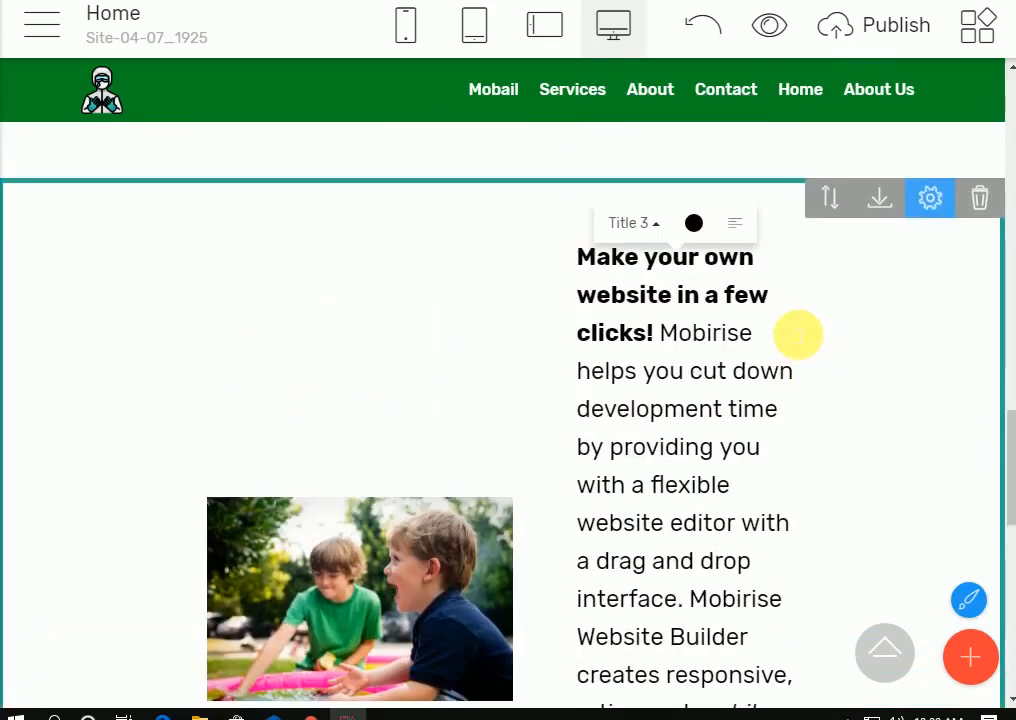
click(634, 222)
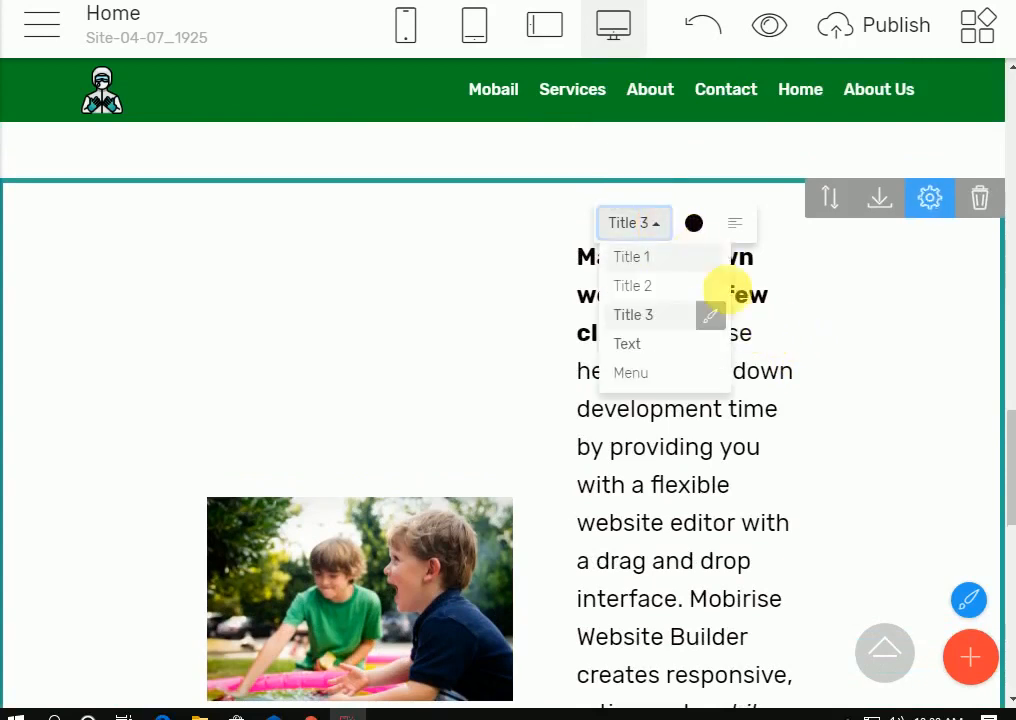
click(628, 344)
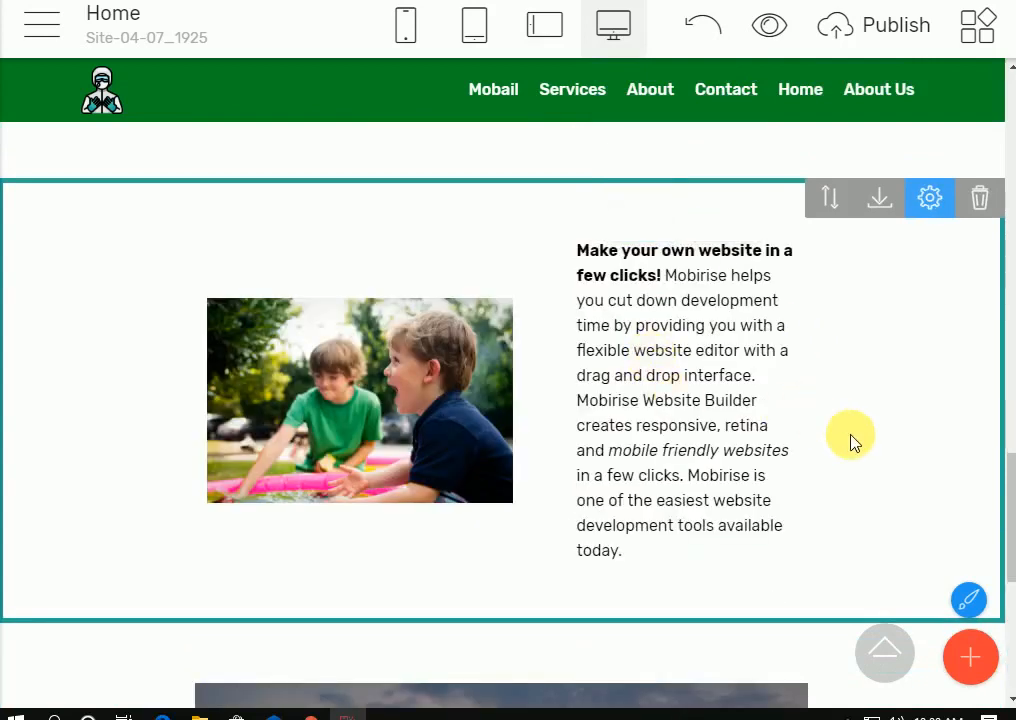
Step: Open the video block's parameters and increase the video's width slightly
scroll(530, 490, down, 4)
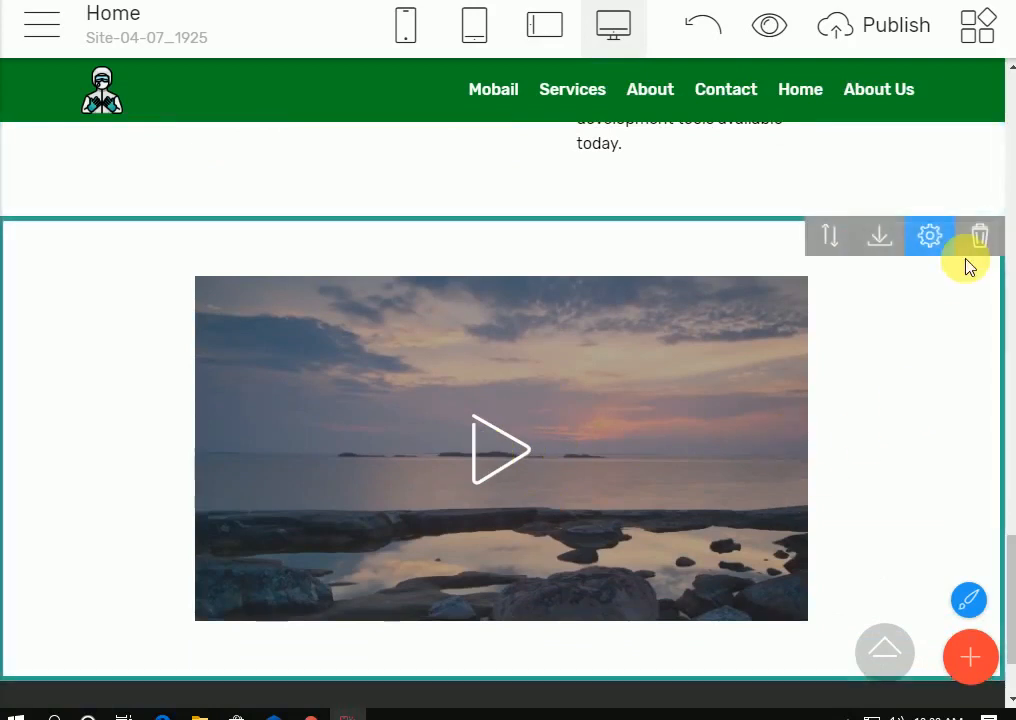
click(930, 235)
drag(883, 402, 913, 401)
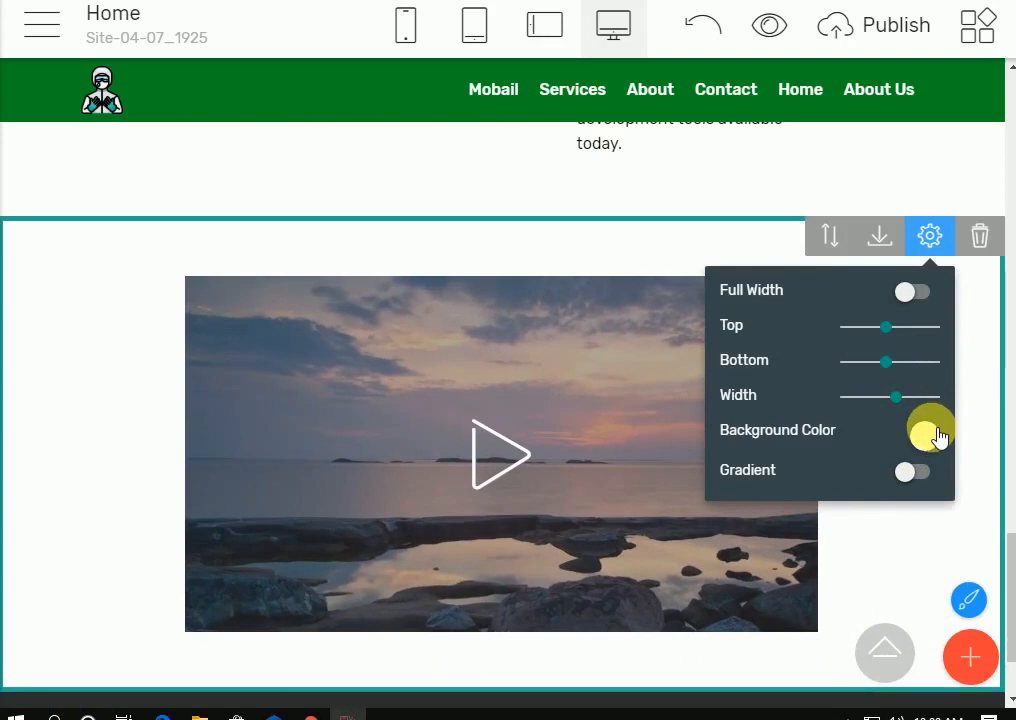
Step: Set the video block's background colour to black and turn on Full Width for the video
click(936, 434)
click(806, 597)
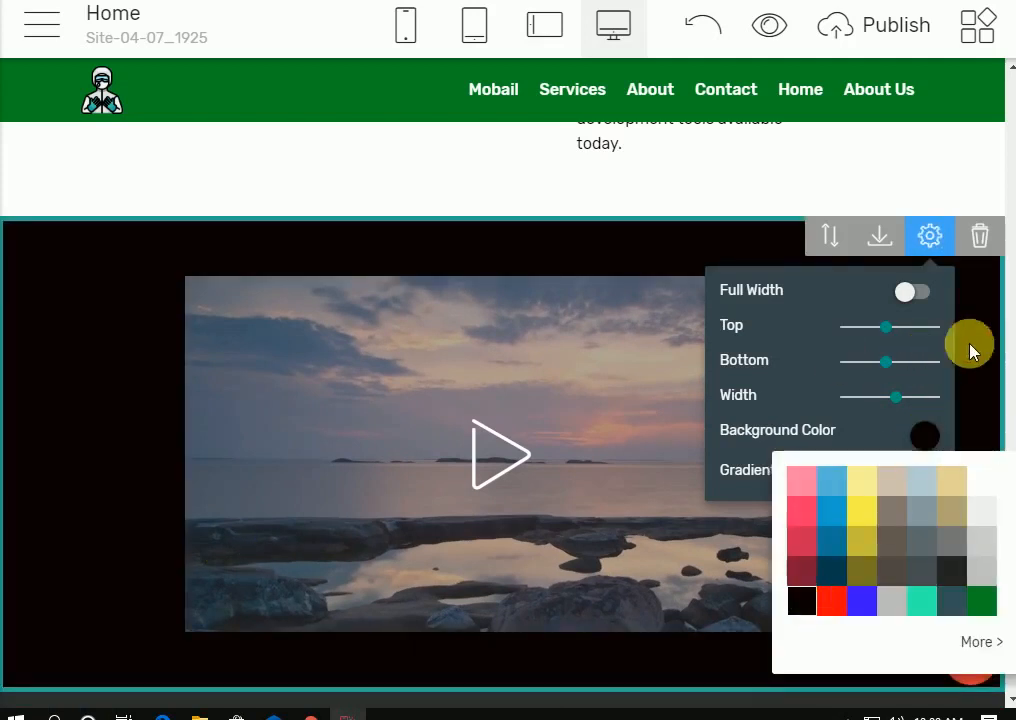
click(906, 295)
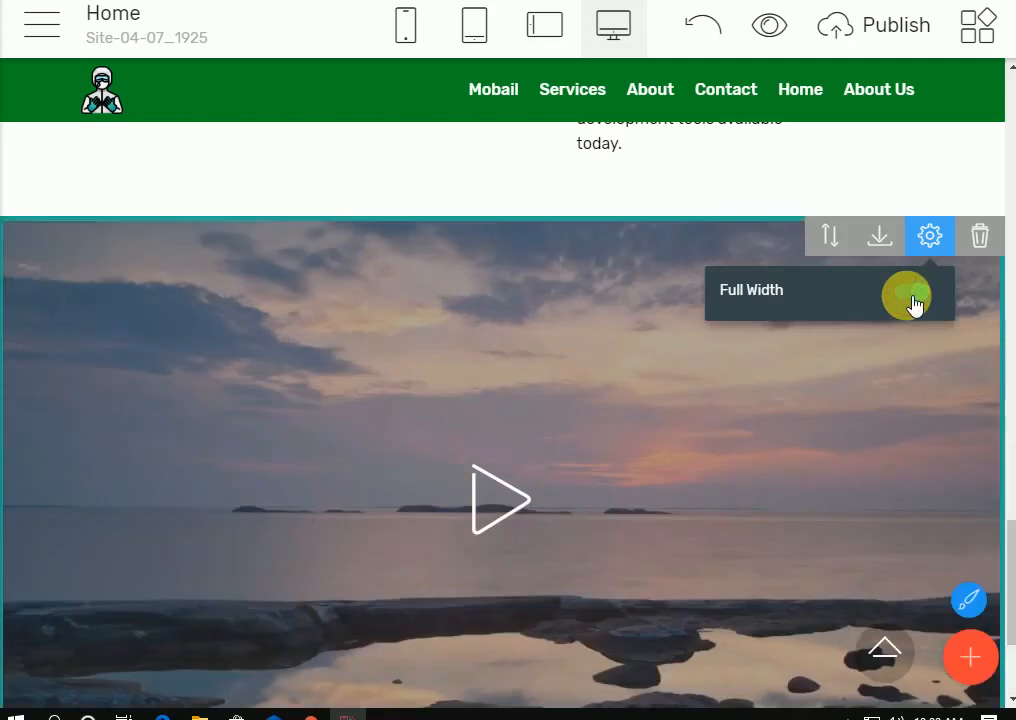
Step: Turn off Full Width for the video block and enable the Gradient on its background
click(911, 297)
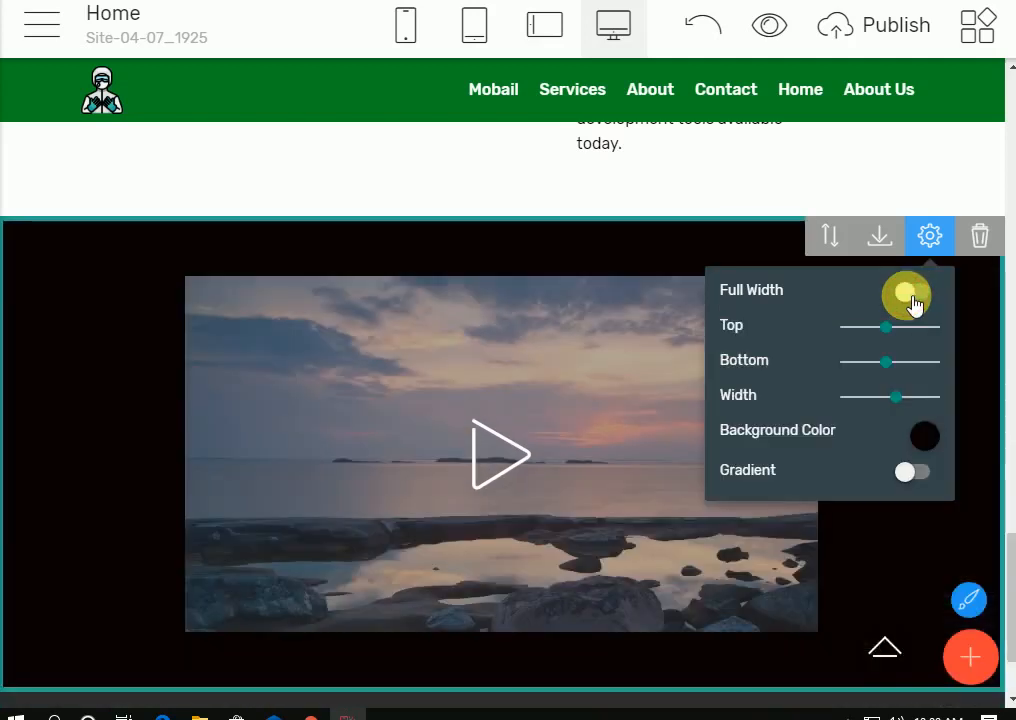
click(915, 477)
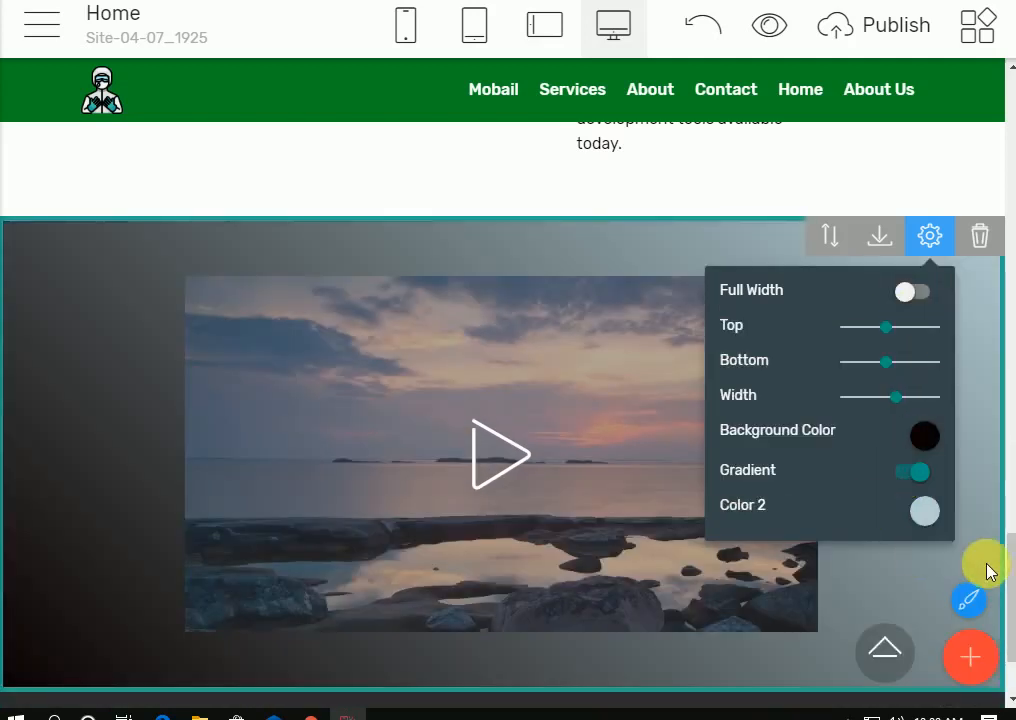
scroll(810, 465, down, 2)
scroll(705, 400, up, 1)
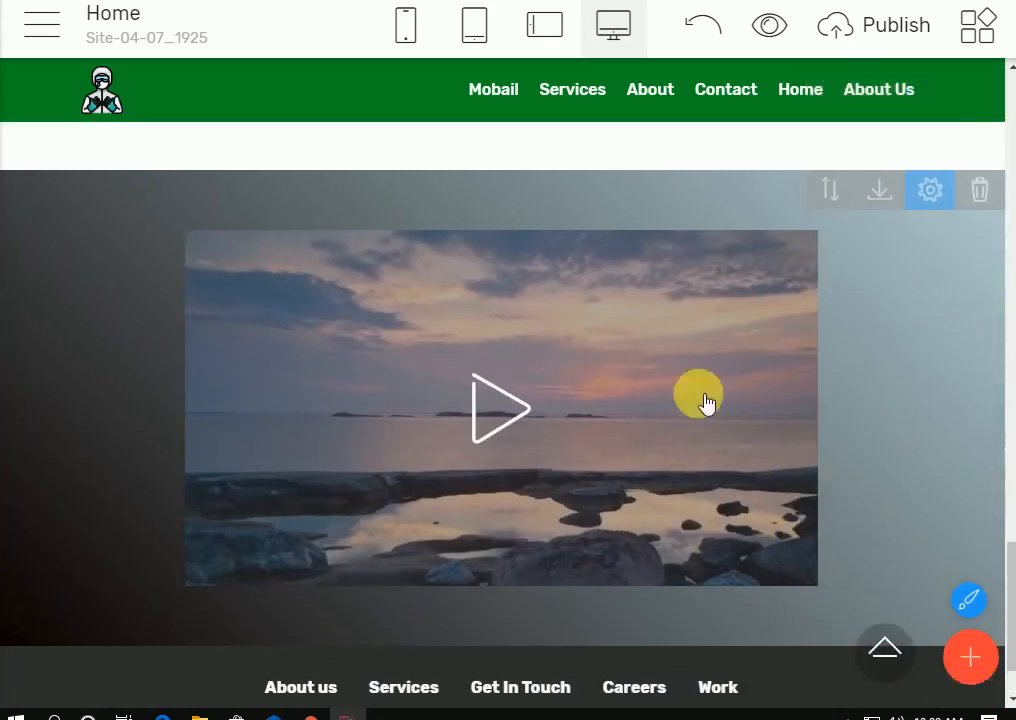
click(505, 415)
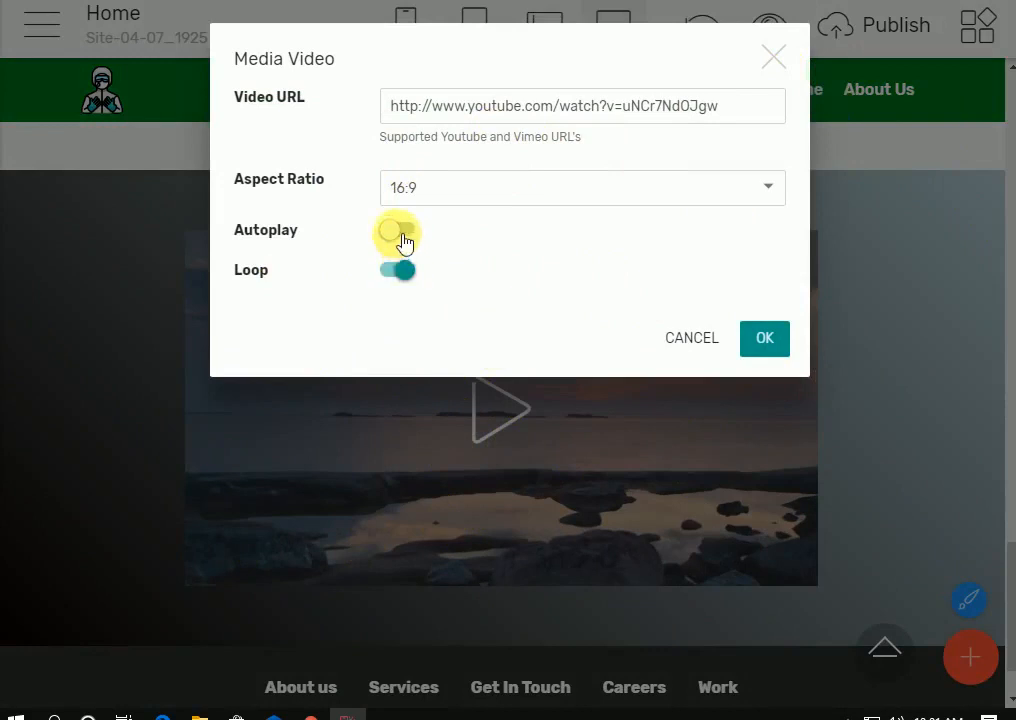
click(485, 200)
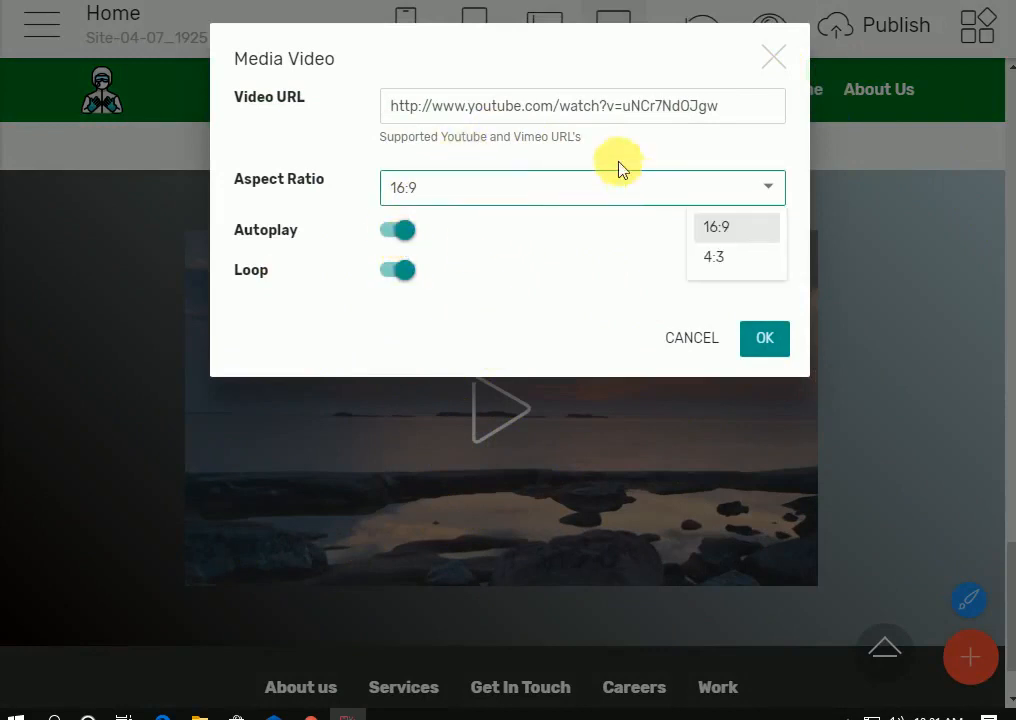
click(522, 108)
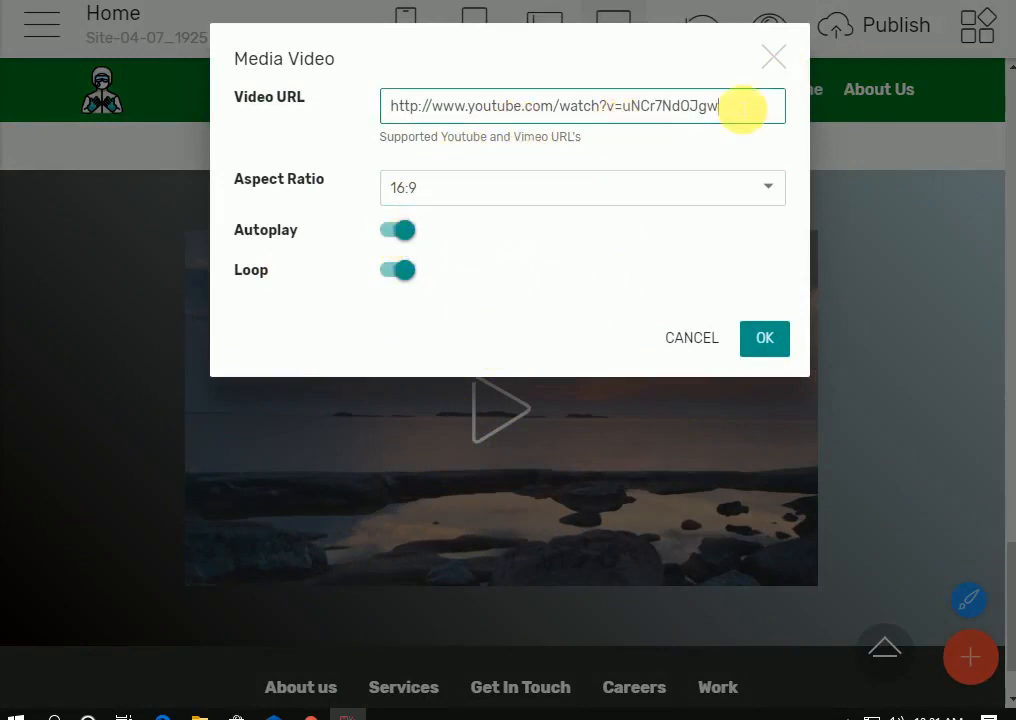
drag(742, 107, 310, 150)
key(BackSpace)
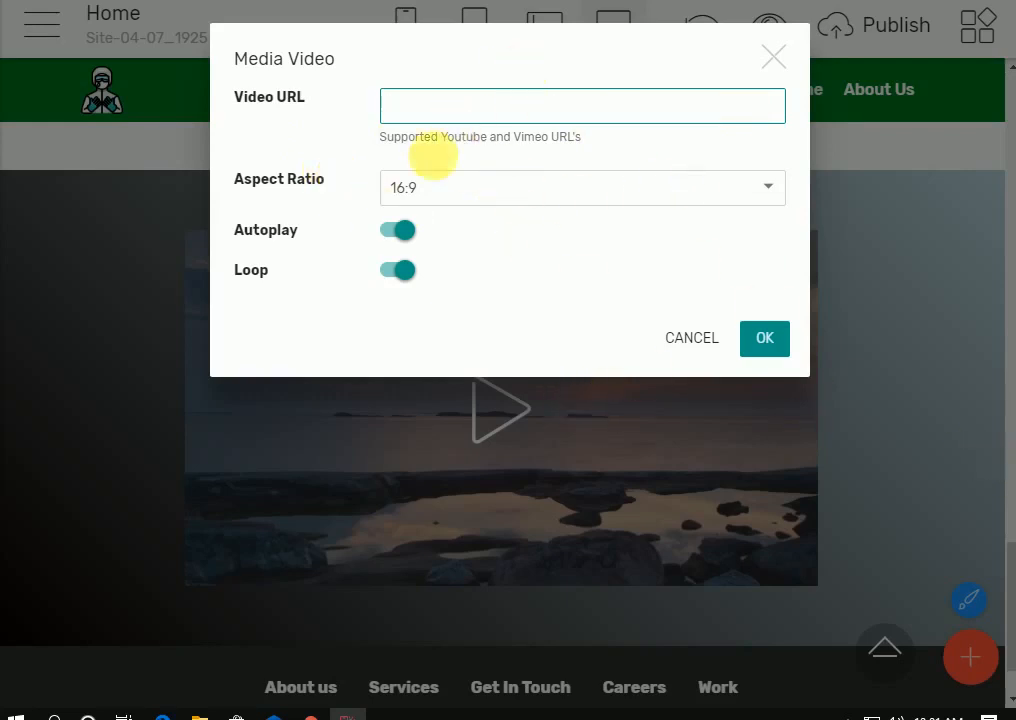
click(784, 55)
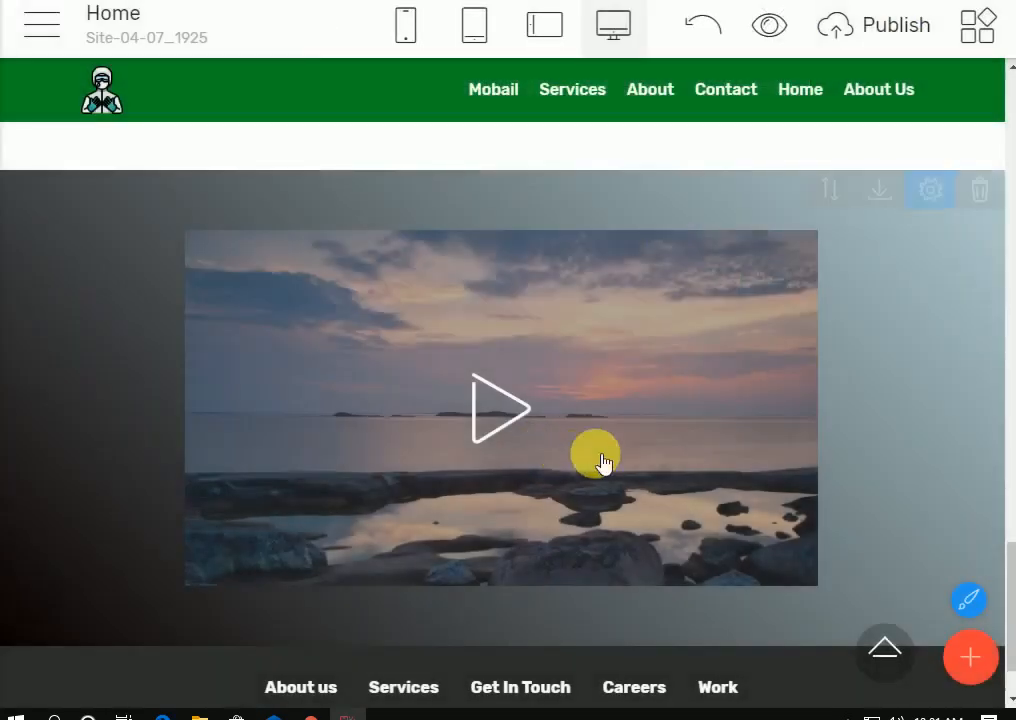
Step: Set the footer block's background colour to the same dark green as the menu
scroll(598, 445, down, 2)
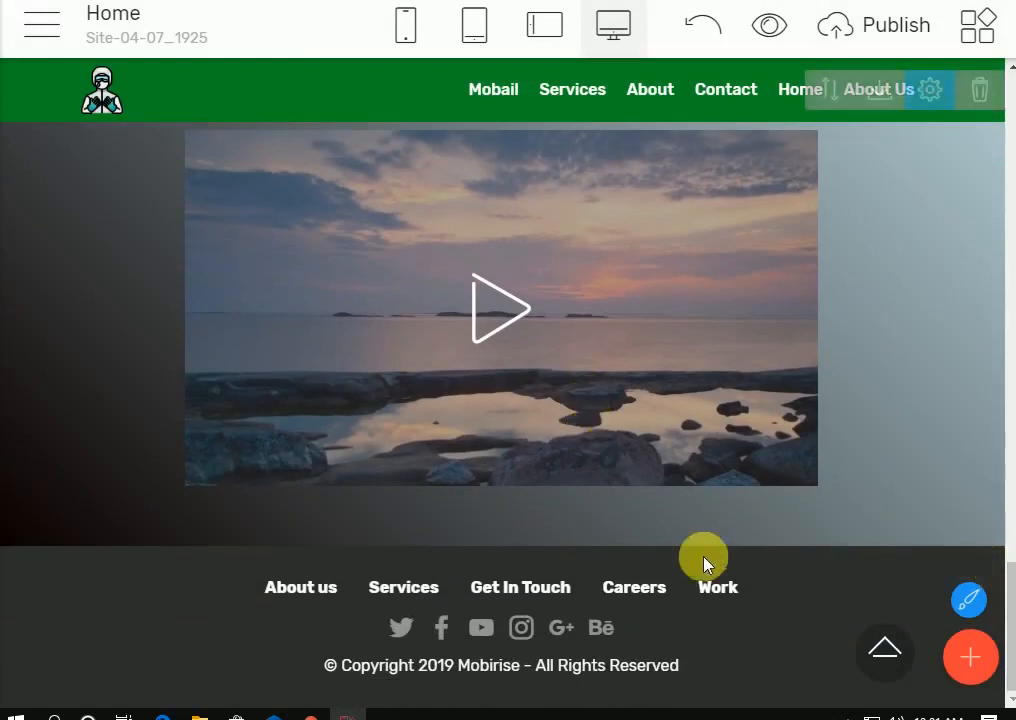
click(781, 665)
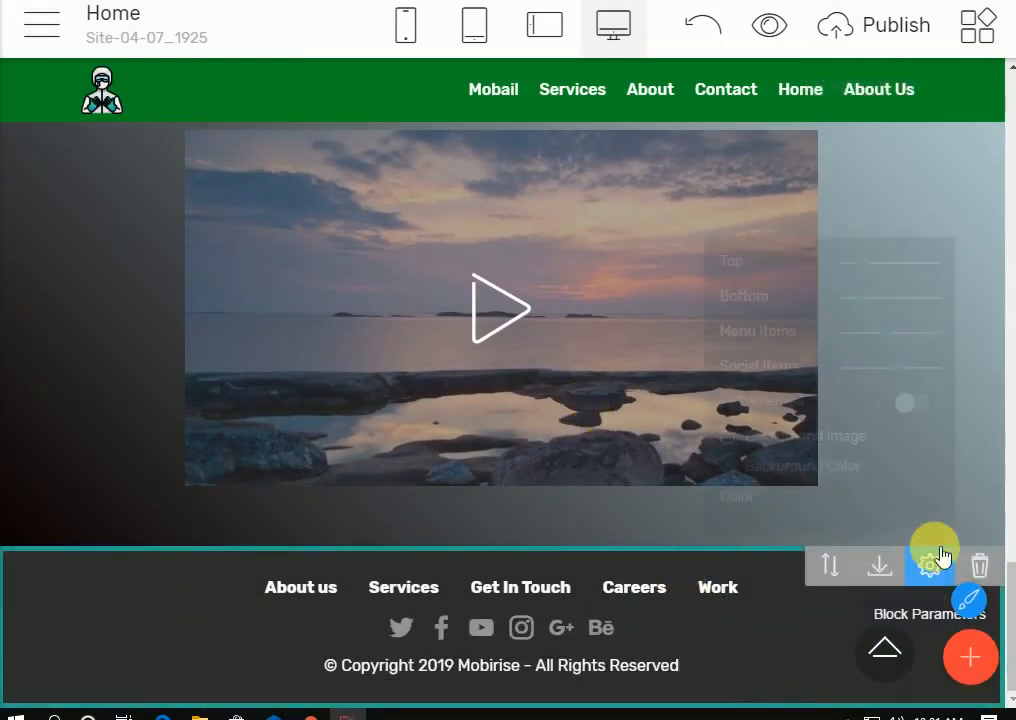
click(929, 565)
click(925, 500)
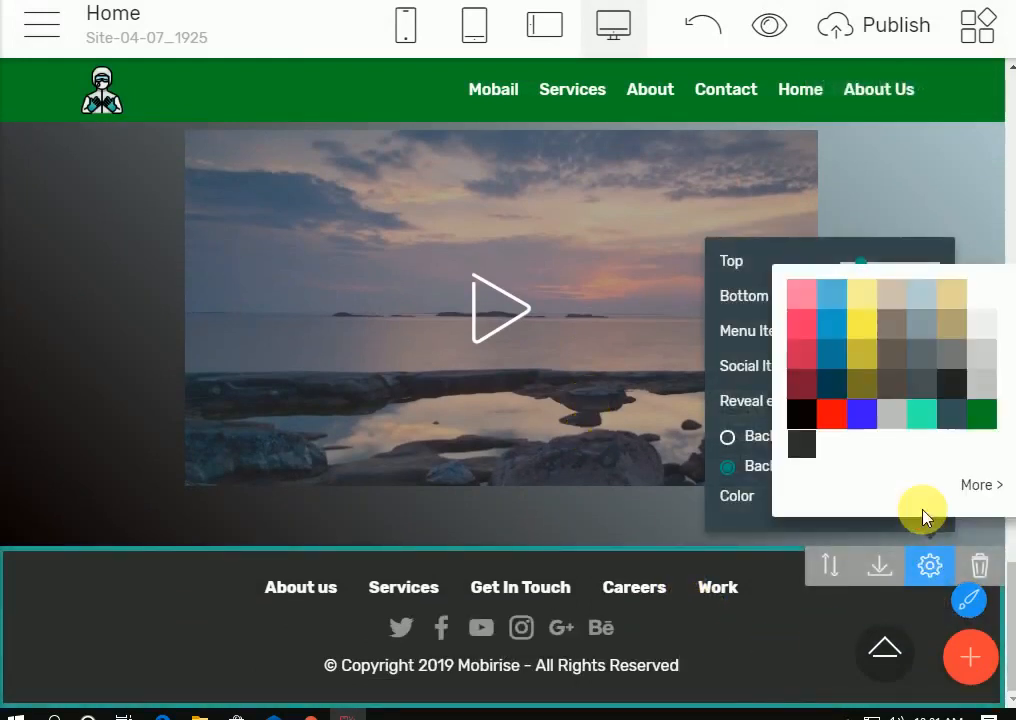
click(977, 414)
click(776, 642)
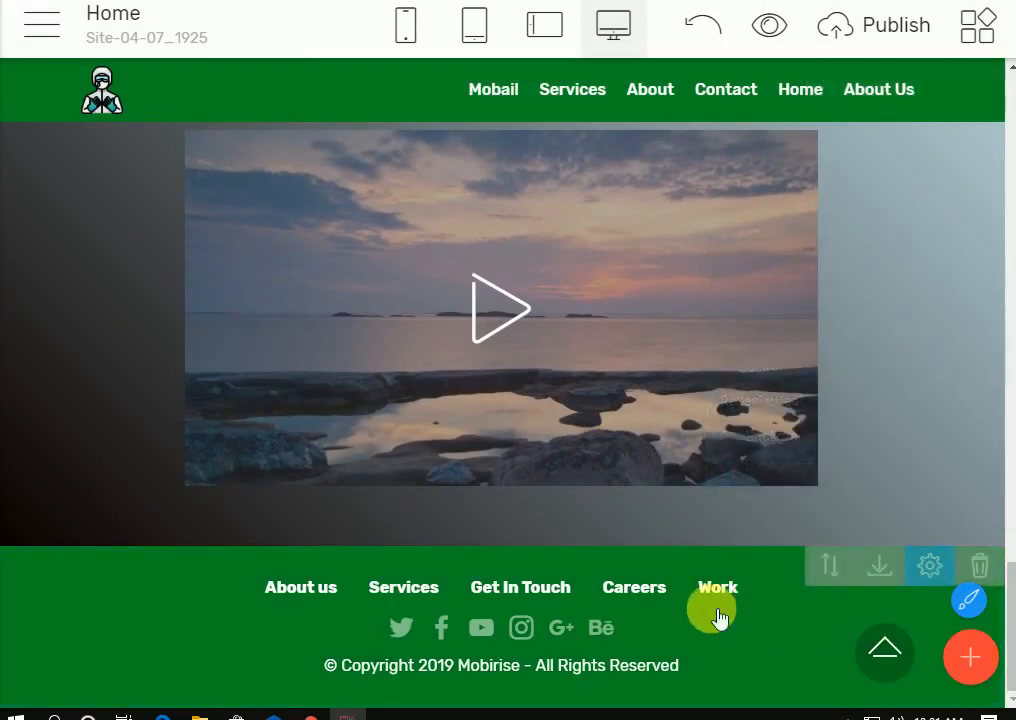
Step: Colour the footer's Twitter and Facebook icons blue
click(408, 630)
click(470, 92)
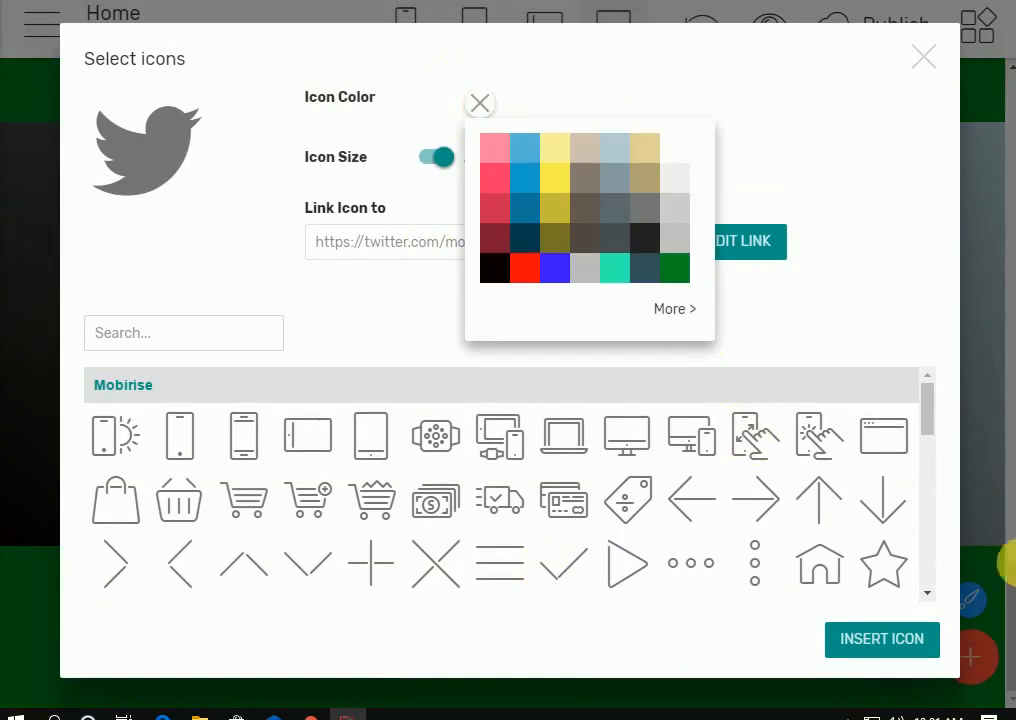
click(565, 275)
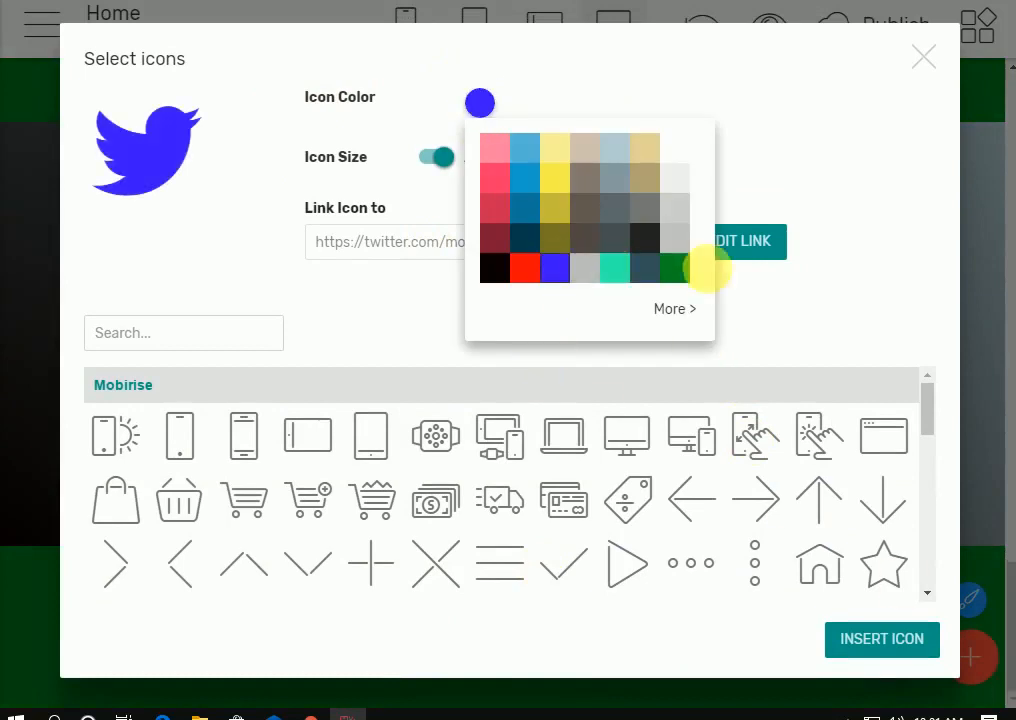
click(880, 650)
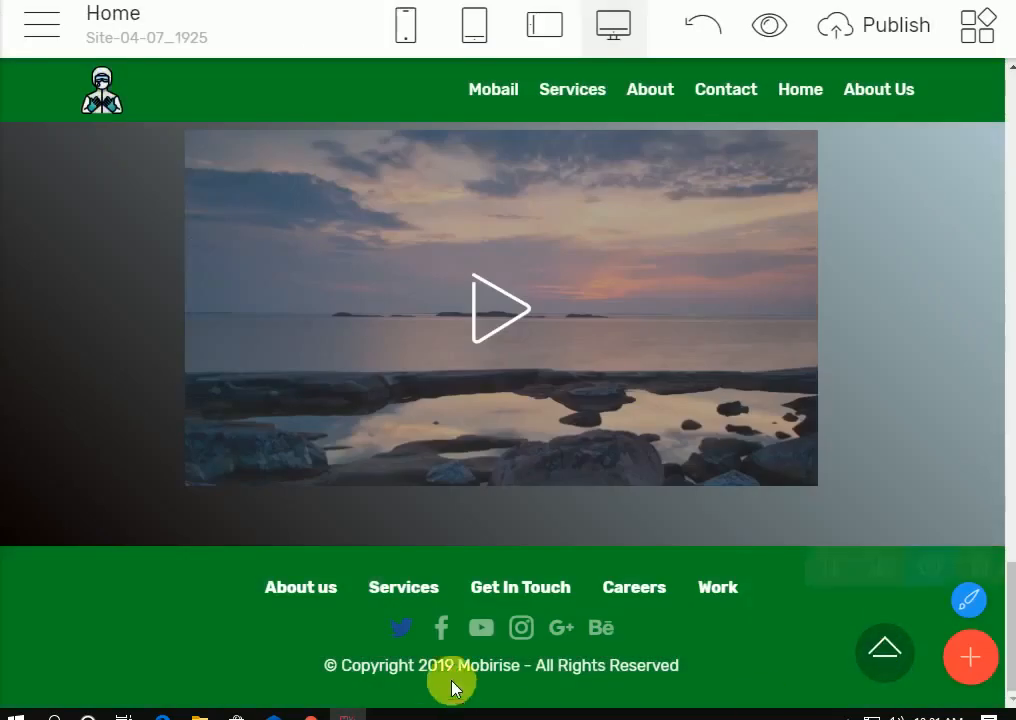
click(441, 627)
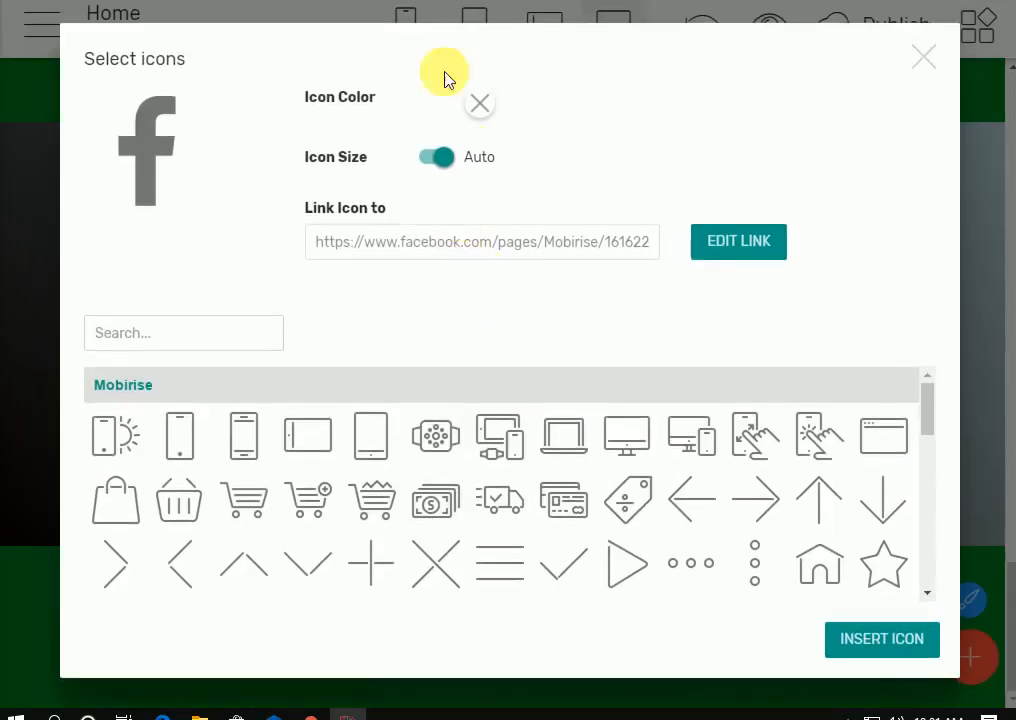
click(481, 101)
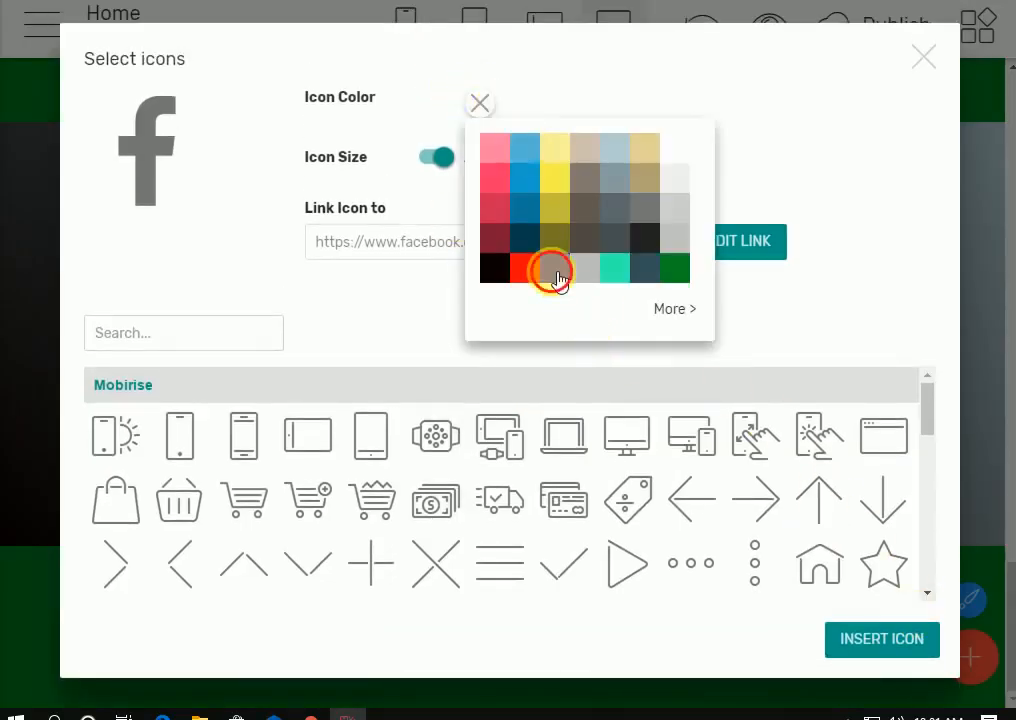
click(557, 277)
click(896, 640)
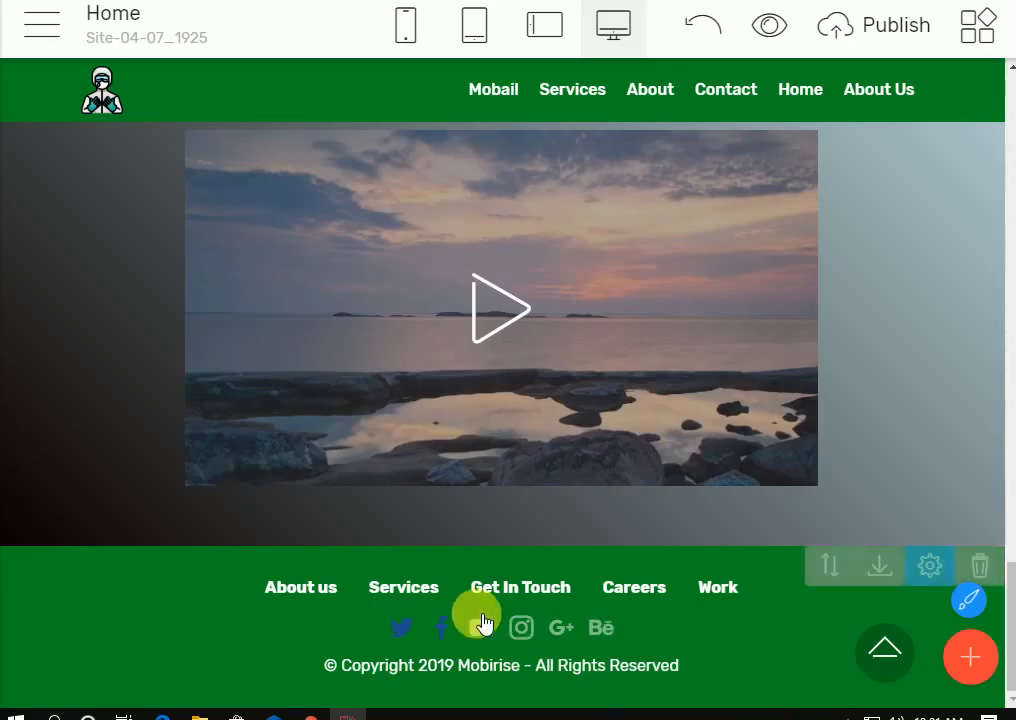
Step: Colour the footer's YouTube icon bright red and its Instagram icon crimson
click(481, 627)
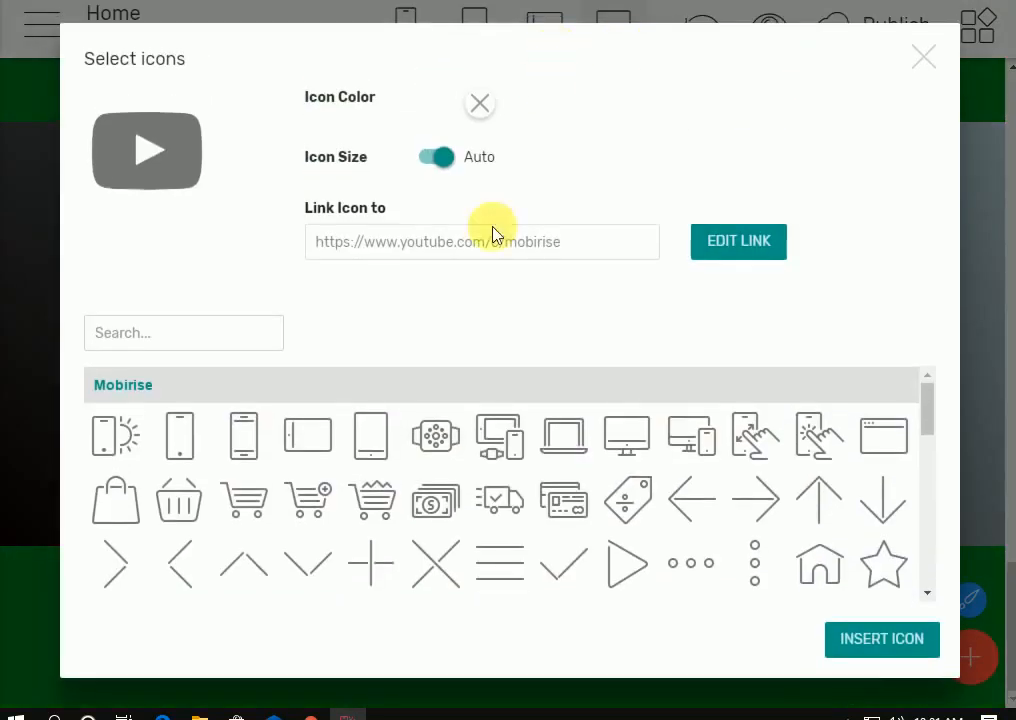
click(479, 104)
click(538, 270)
click(882, 645)
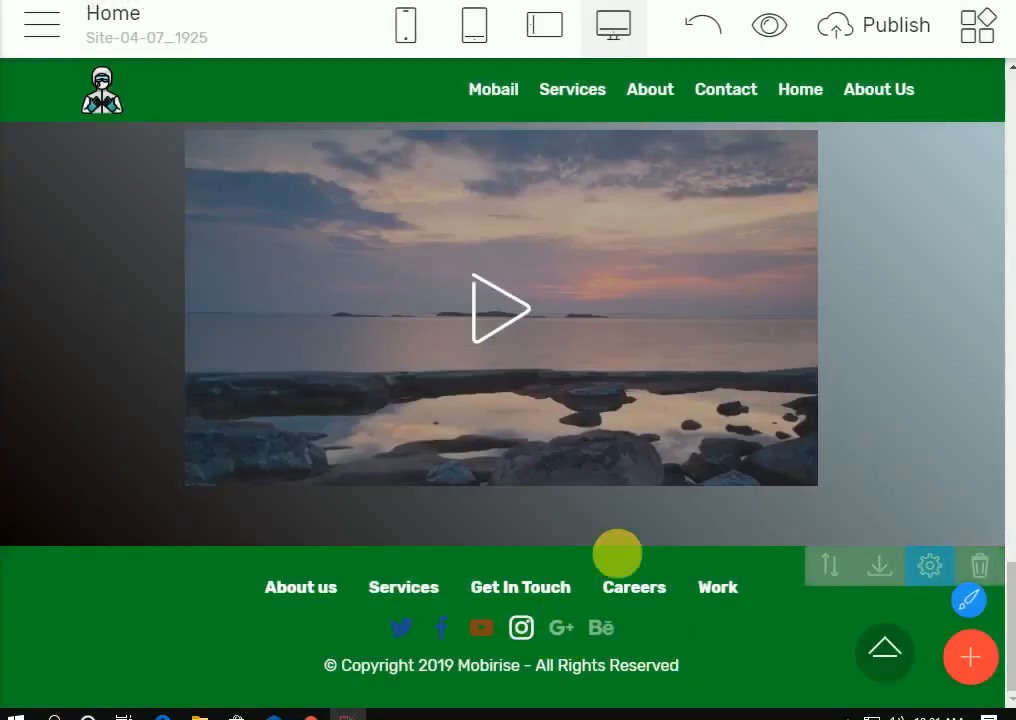
click(521, 627)
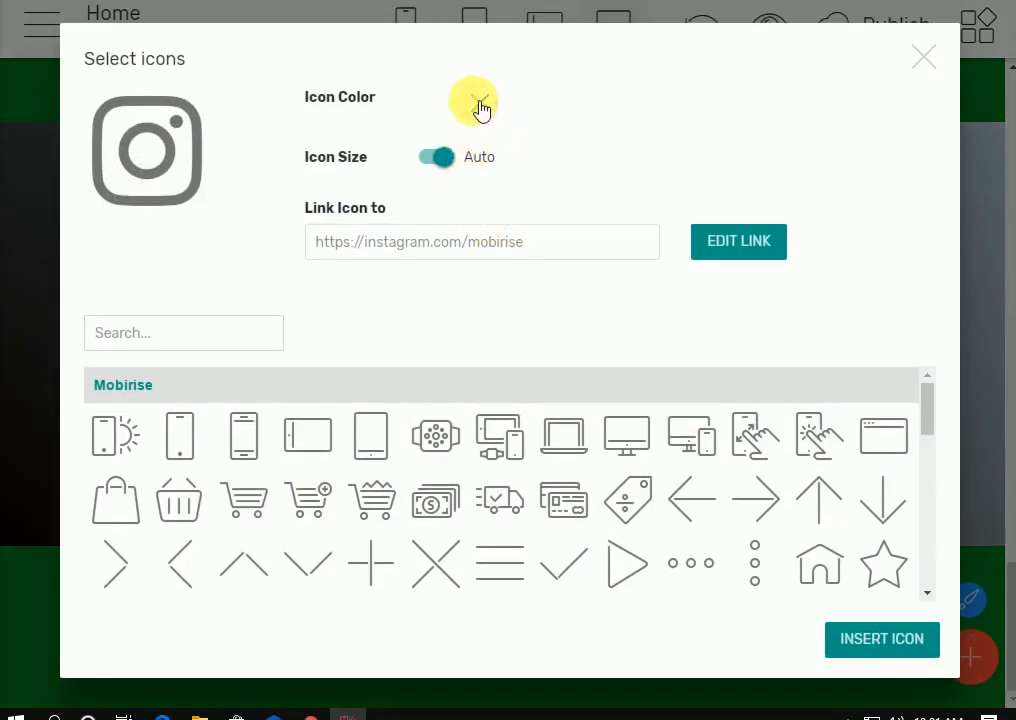
click(480, 105)
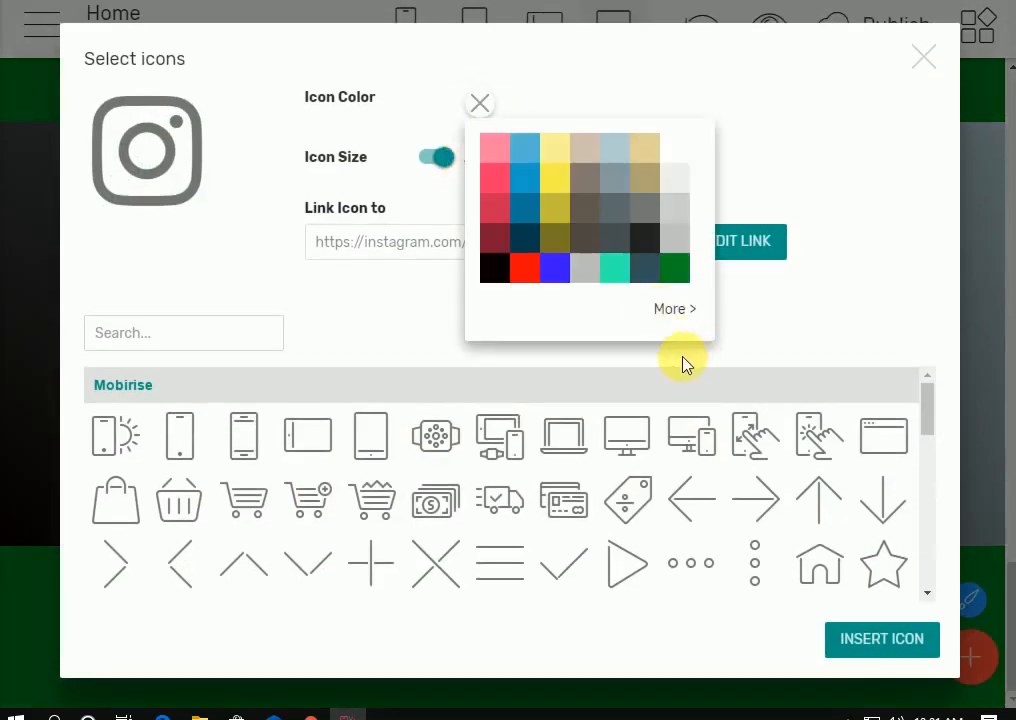
click(498, 207)
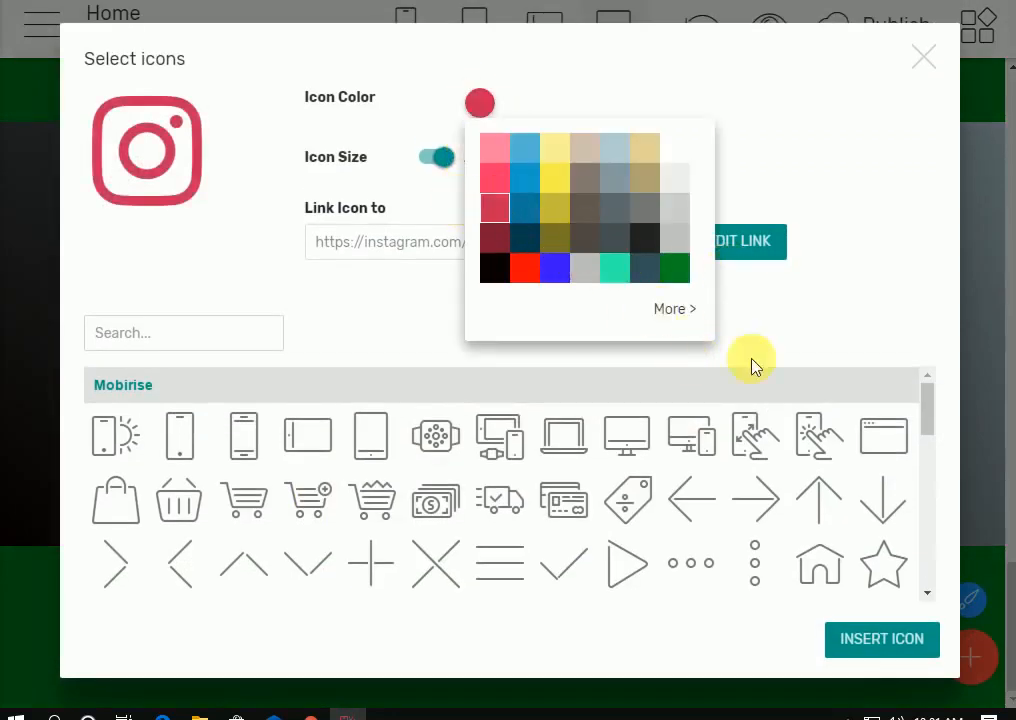
click(868, 645)
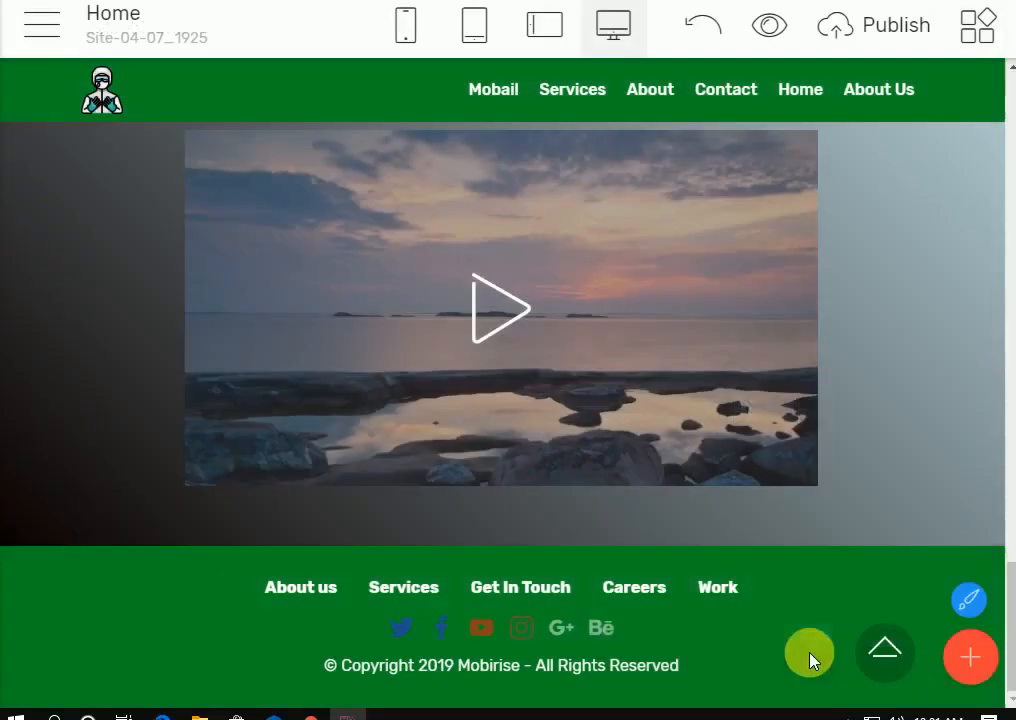
Step: Colour the footer's Google+ icon with the near-black charcoal from the colour palette
click(566, 632)
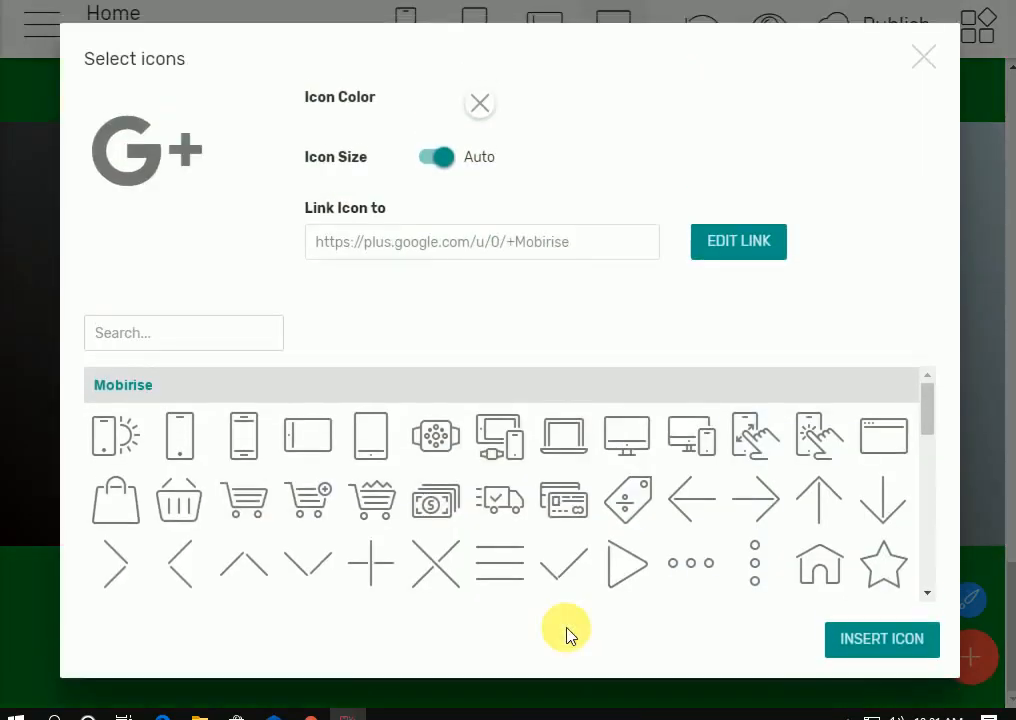
click(479, 104)
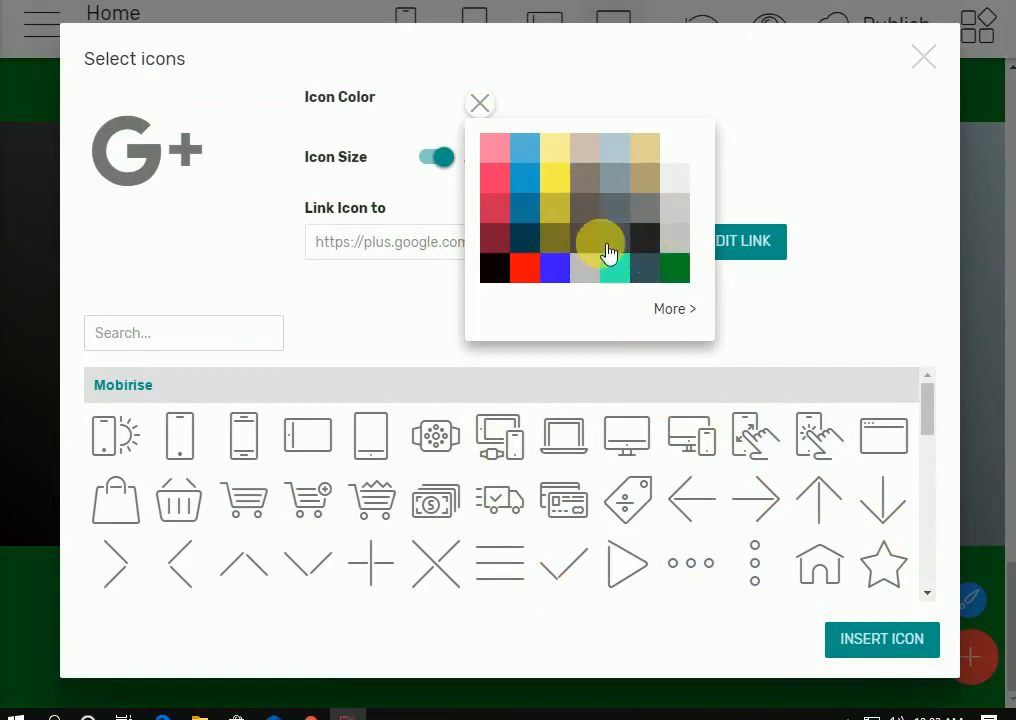
click(678, 306)
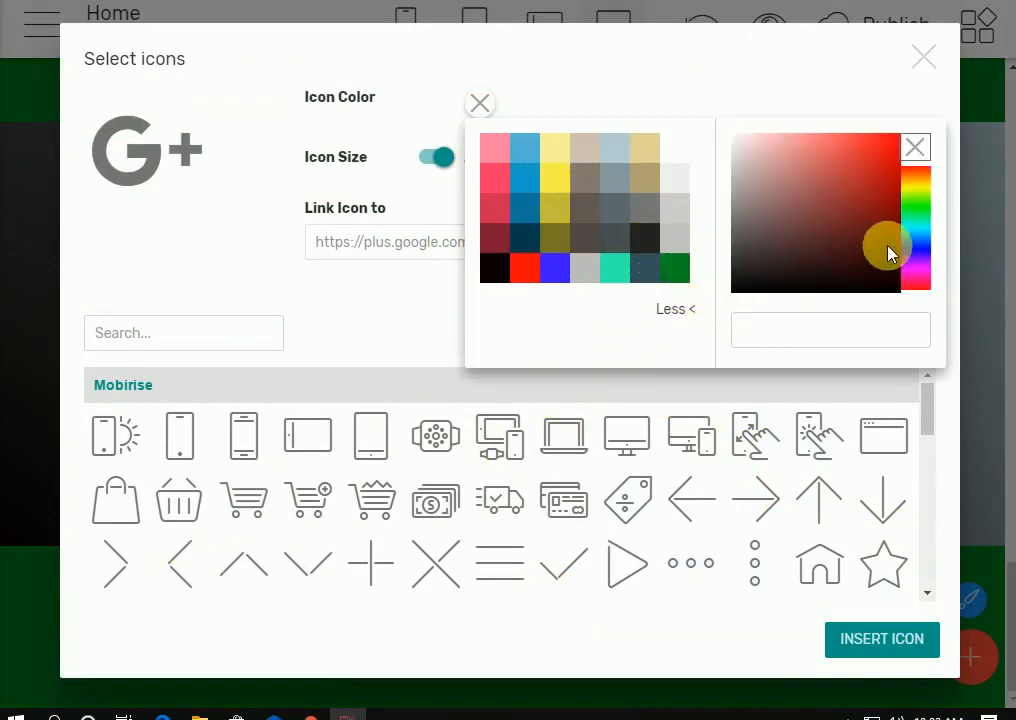
click(916, 242)
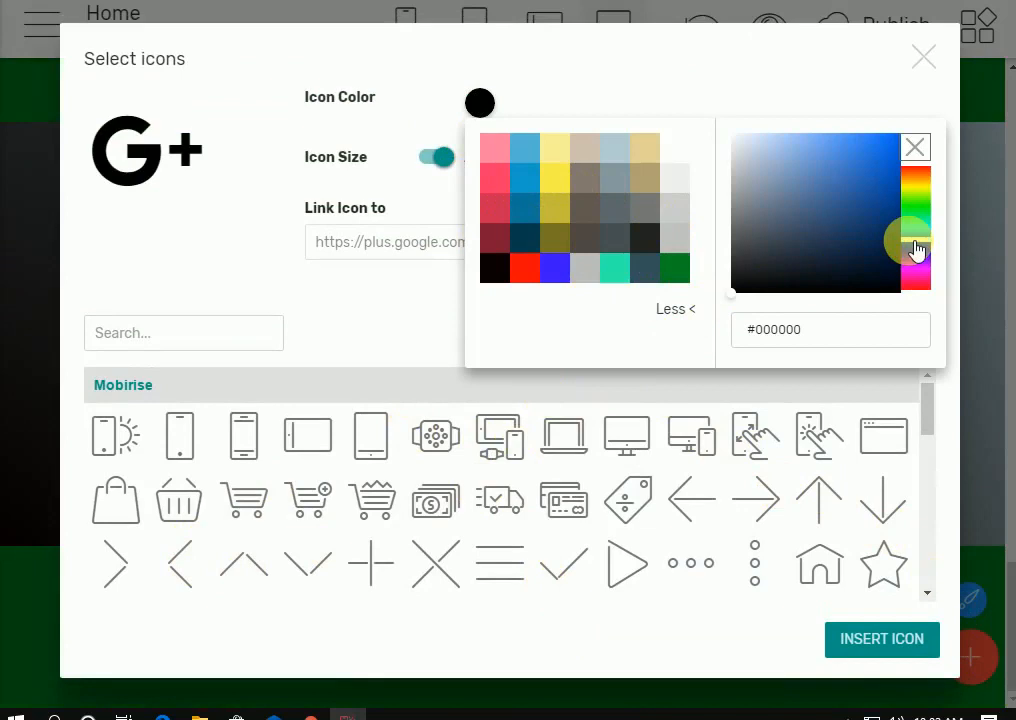
drag(906, 222, 918, 268)
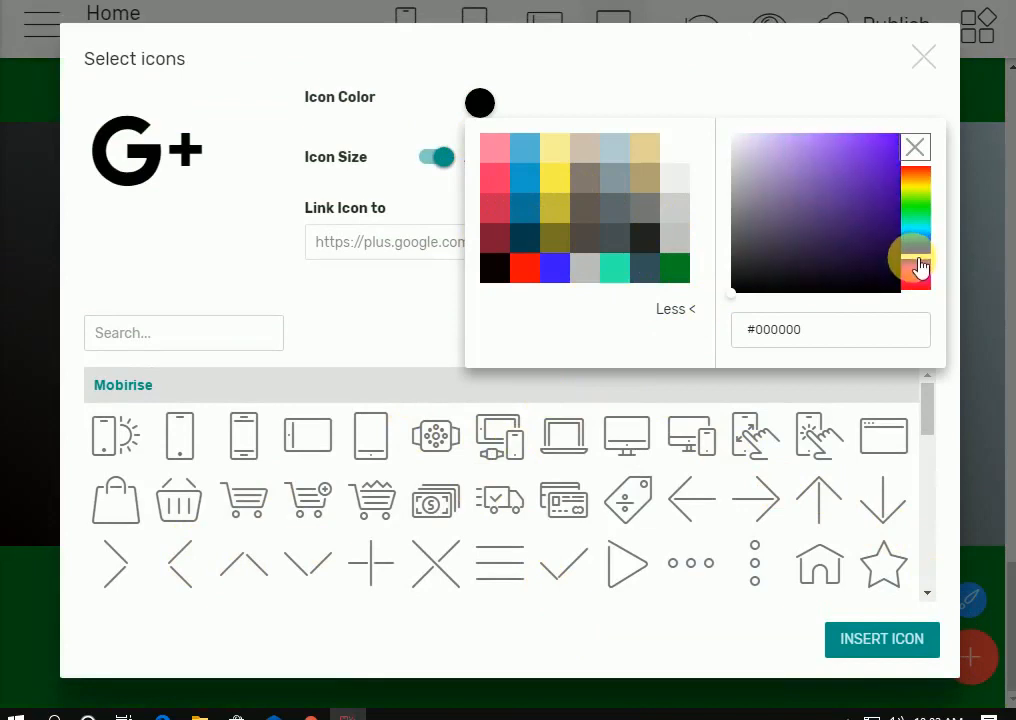
click(677, 208)
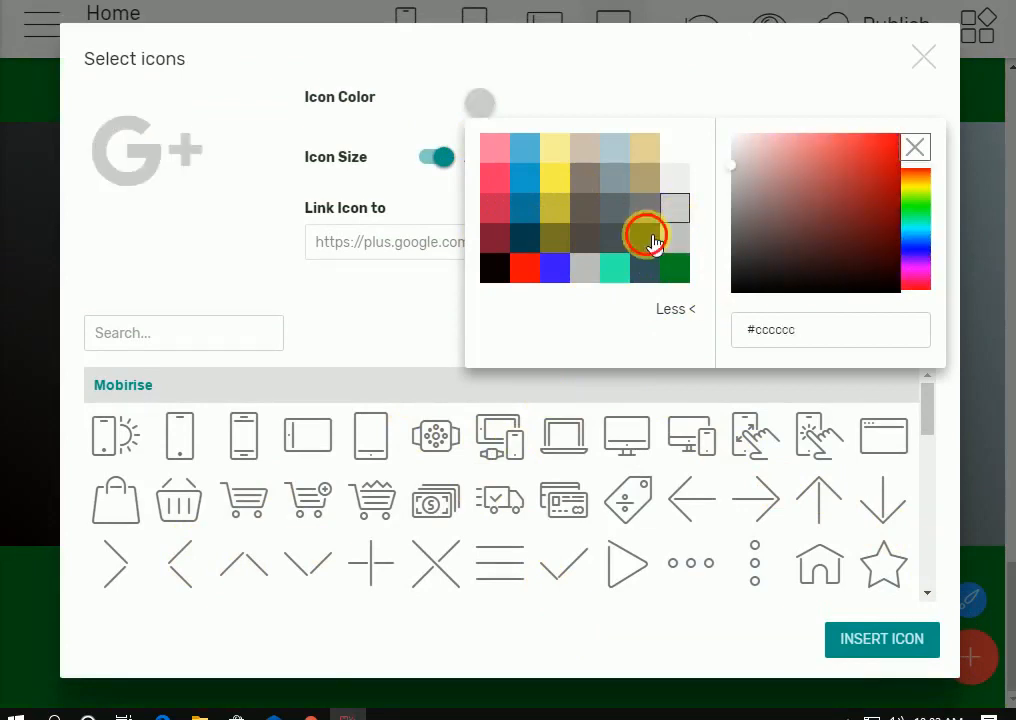
click(650, 240)
click(850, 648)
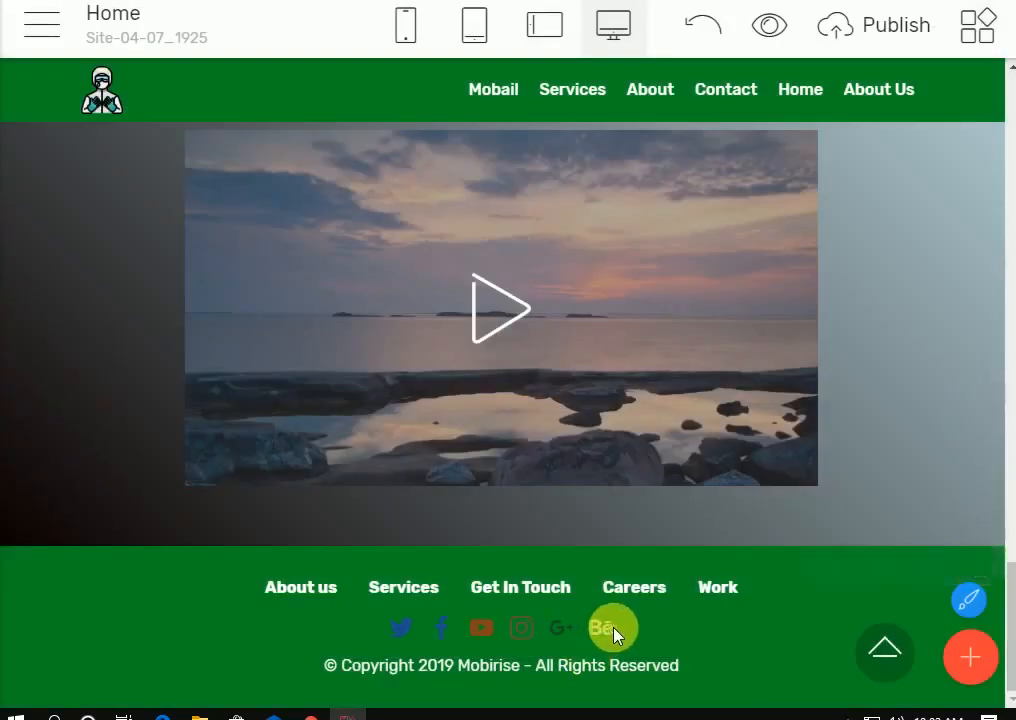
Step: Colour the footer's Behance icon black
click(604, 628)
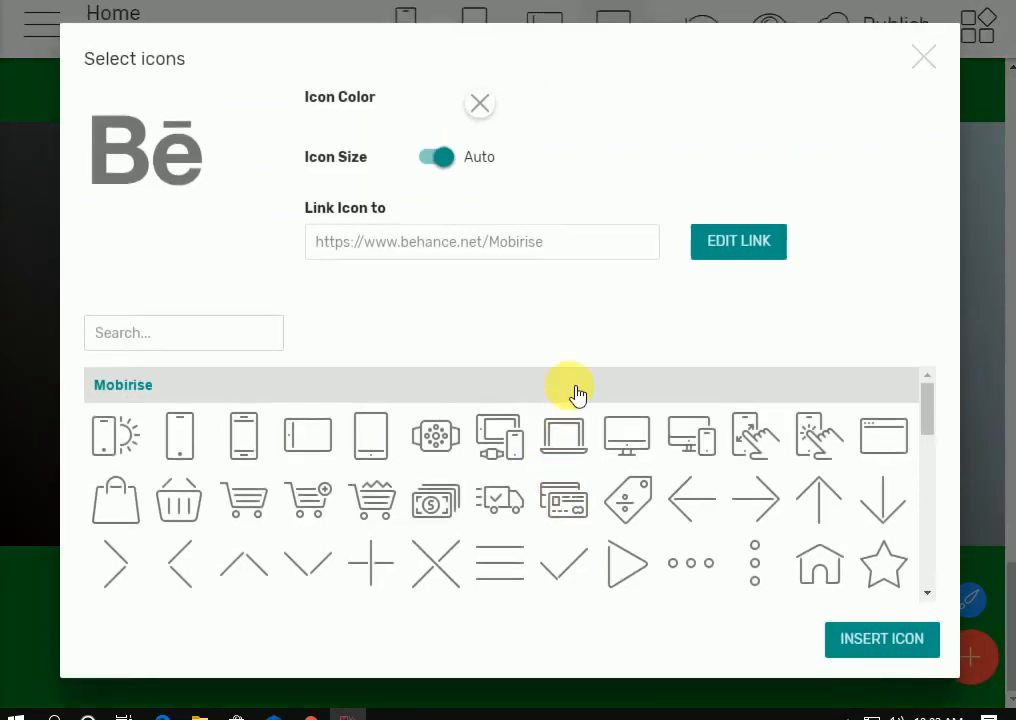
click(479, 103)
click(500, 270)
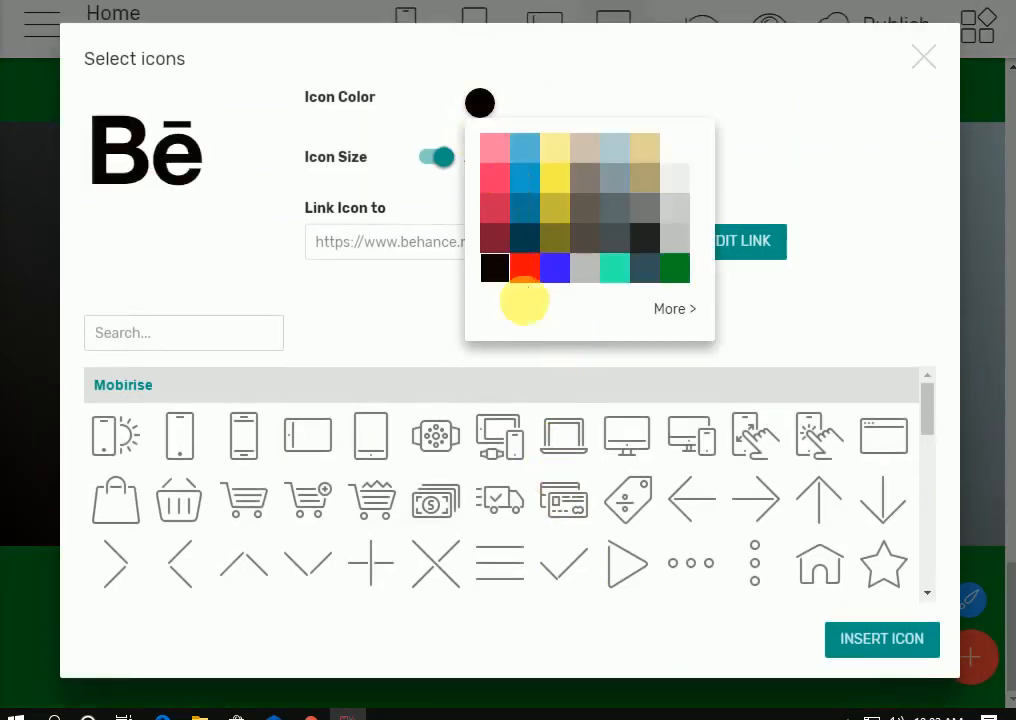
click(878, 638)
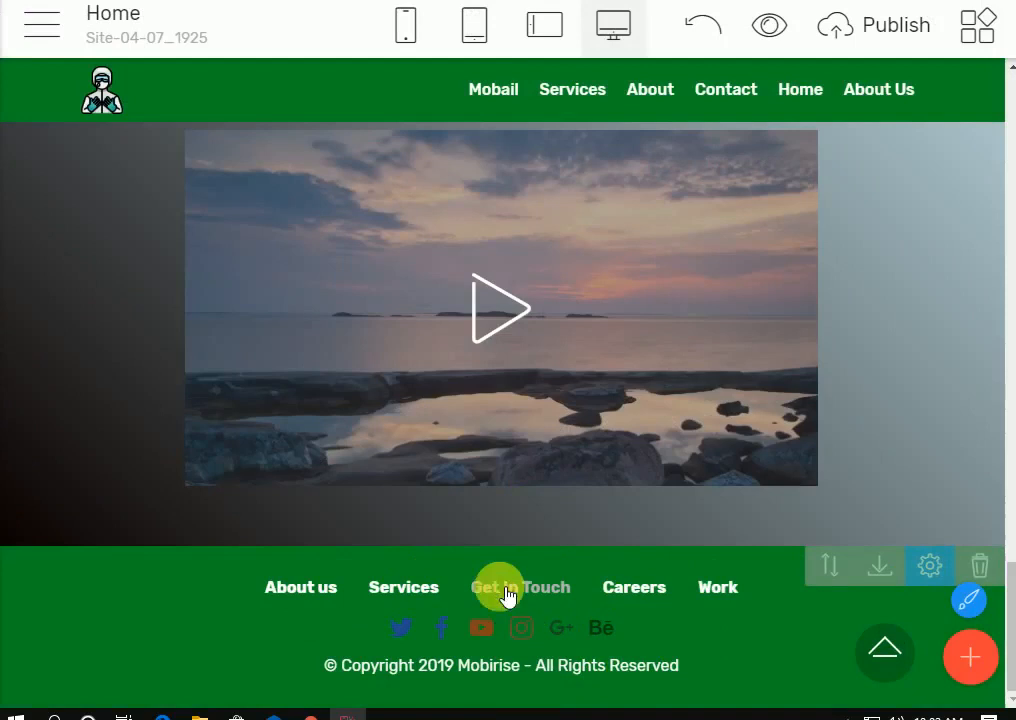
Step: Replace the footer's copyright line with the © symbol followed by "Freelancer" and the freelancer's name
click(685, 674)
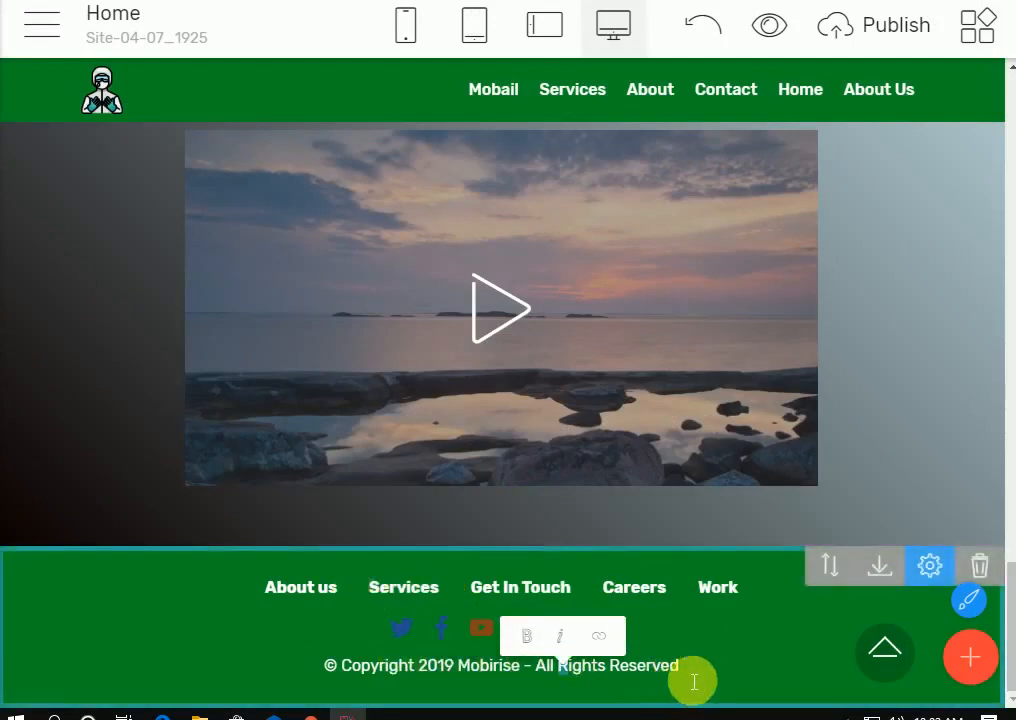
key(BackSpace)
key(BackSpace)
key(BackSpace)
key(BackSpace)
key(BackSpace)
key(BackSpace)
key(BackSpace)
key(BackSpace)
key(BackSpace)
key(BackSpace)
key(BackSpace)
key(BackSpace)
key(BackSpace)
key(BackSpace)
key(BackSpace)
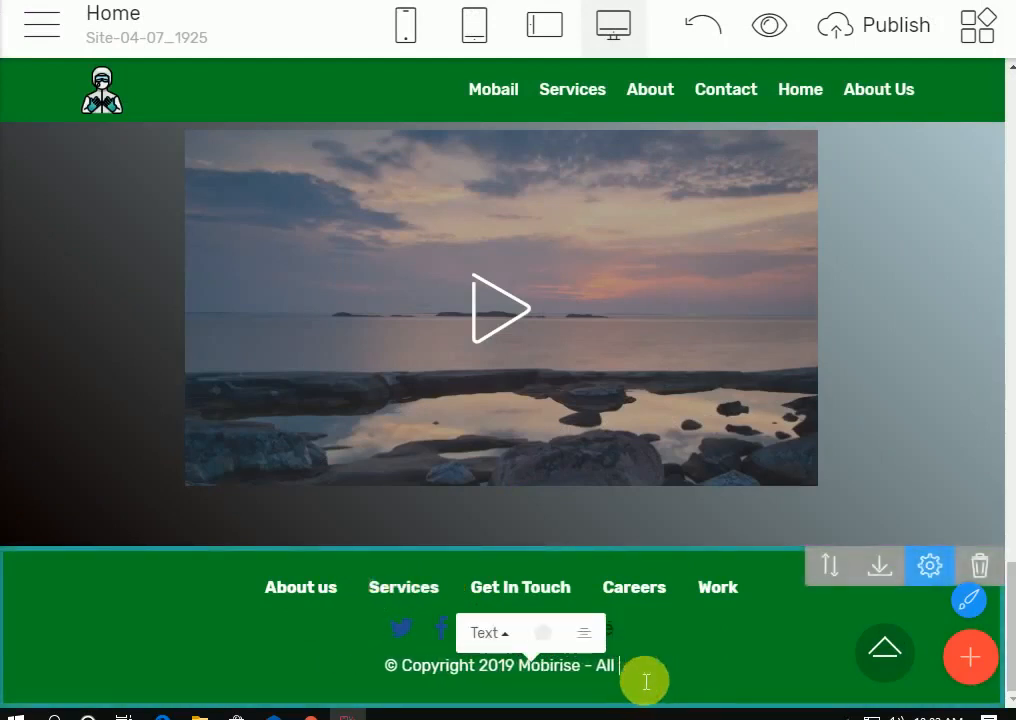
key(BackSpace)
key(BackSpace)
key(BackSpace)
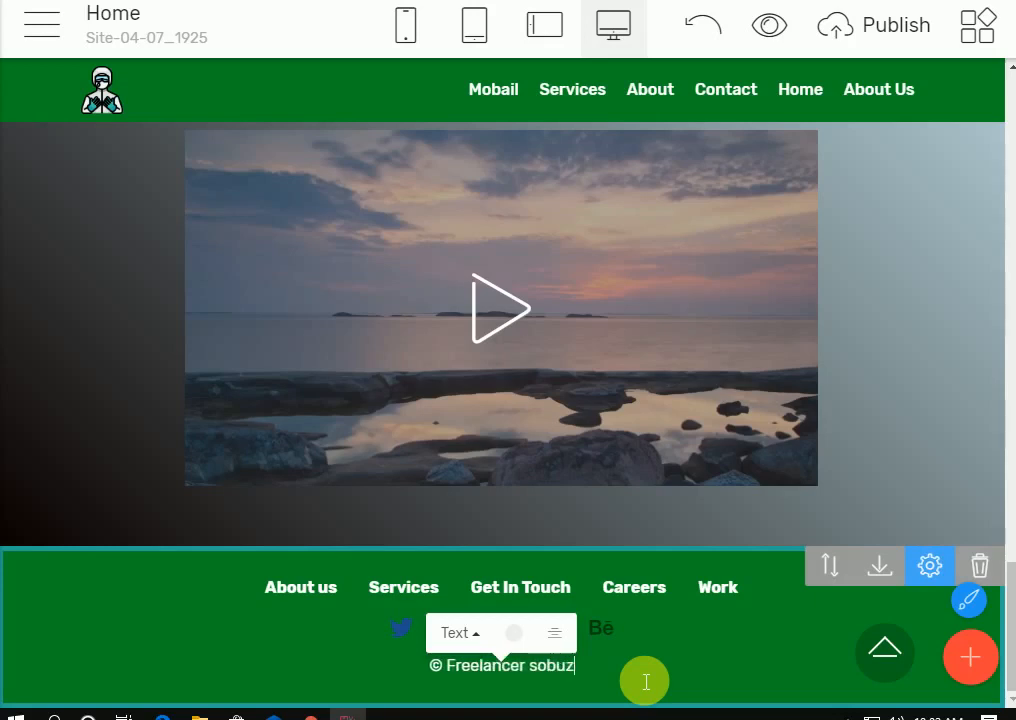
Step: Review all blocks of the home page between the footer and the header in desktop view
scroll(785, 585, up, 15)
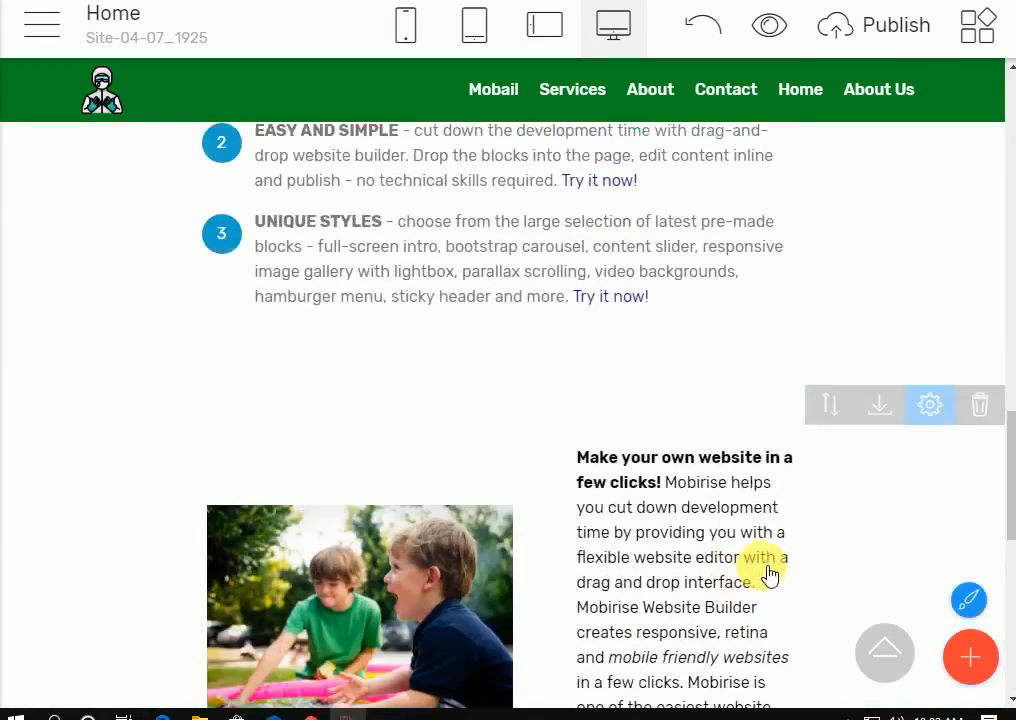
scroll(762, 565, down, 10)
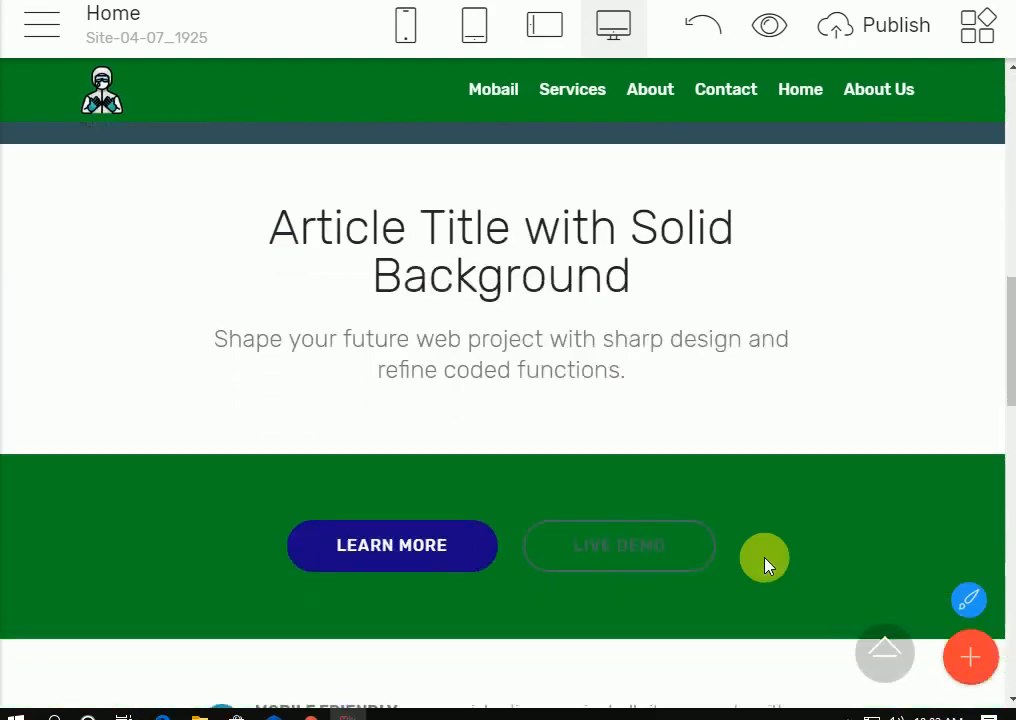
scroll(766, 565, up, 10)
scroll(766, 565, down, 8)
scroll(766, 565, up, 8)
scroll(770, 567, down, 15)
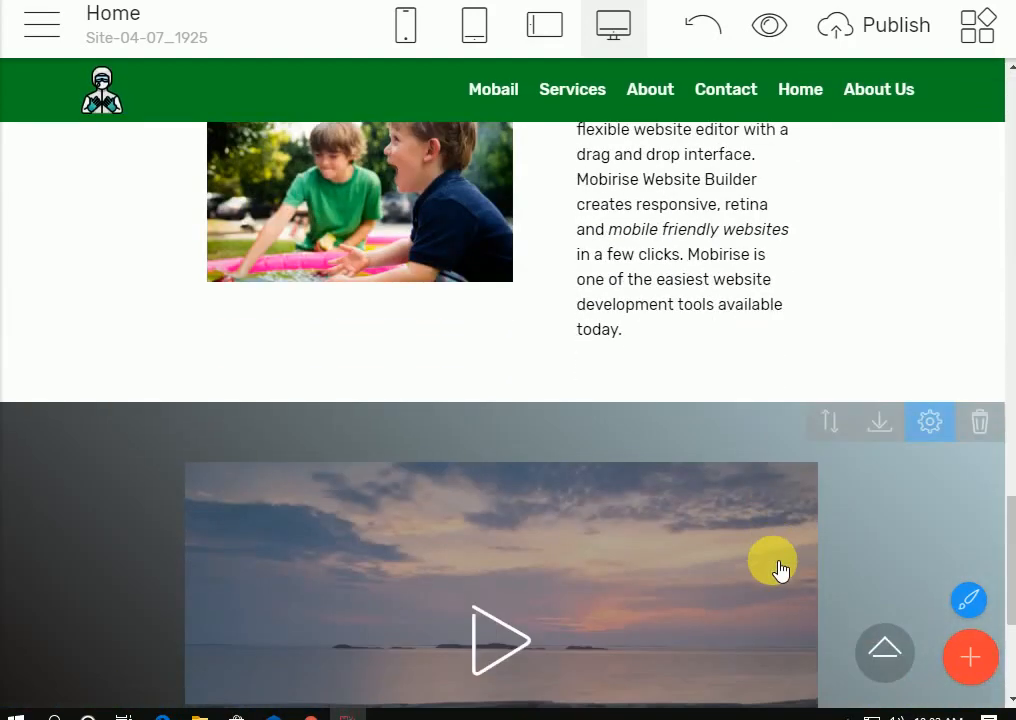
scroll(776, 566, down, 4)
scroll(778, 566, up, 14)
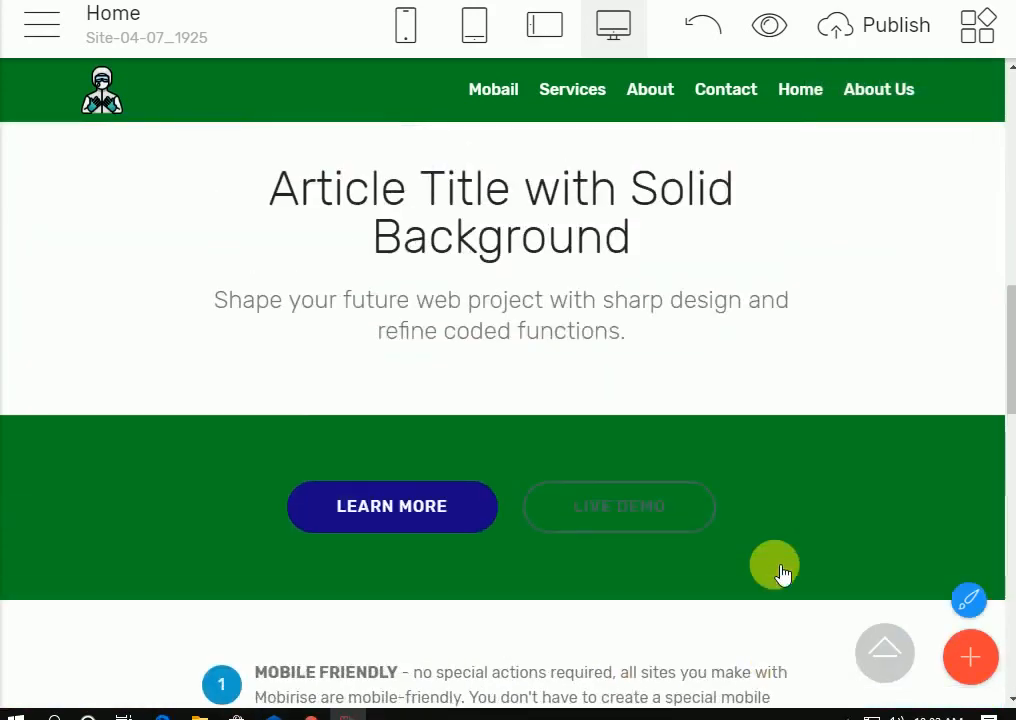
scroll(778, 568, up, 4)
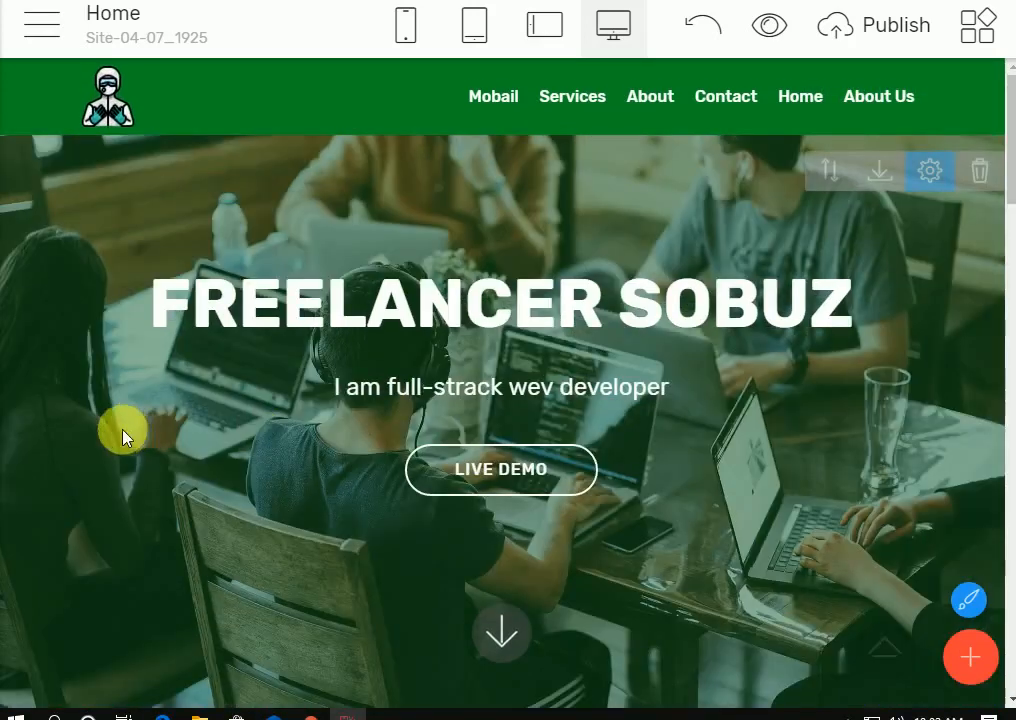
Step: Check the page in mobile view and try to open the collapsed menu in the header
click(404, 40)
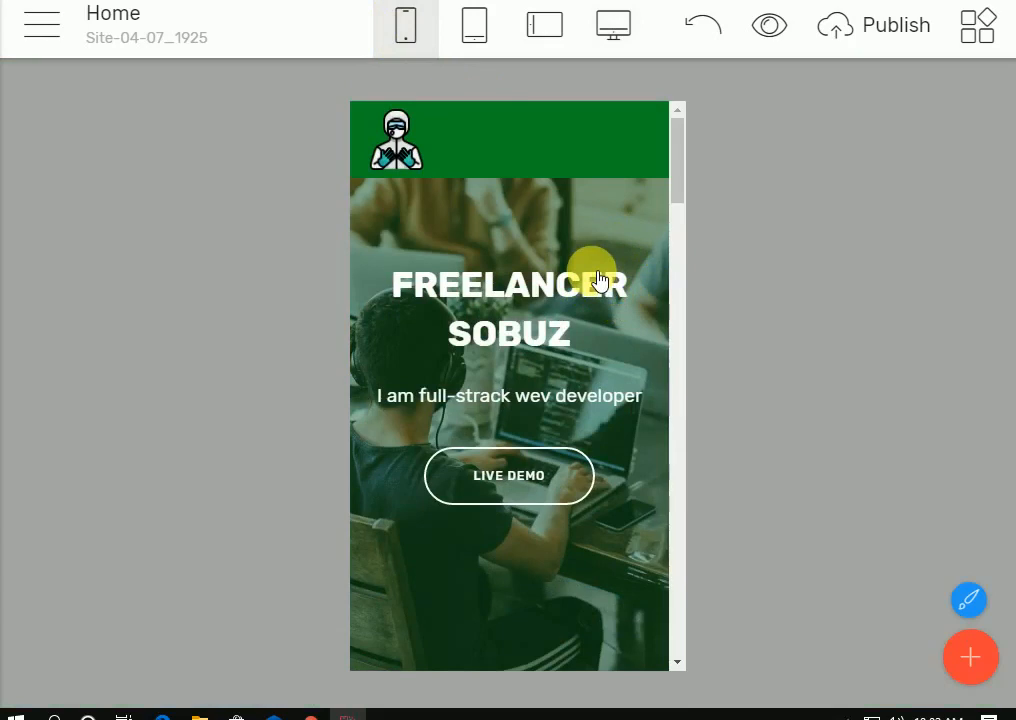
scroll(599, 281, down, 15)
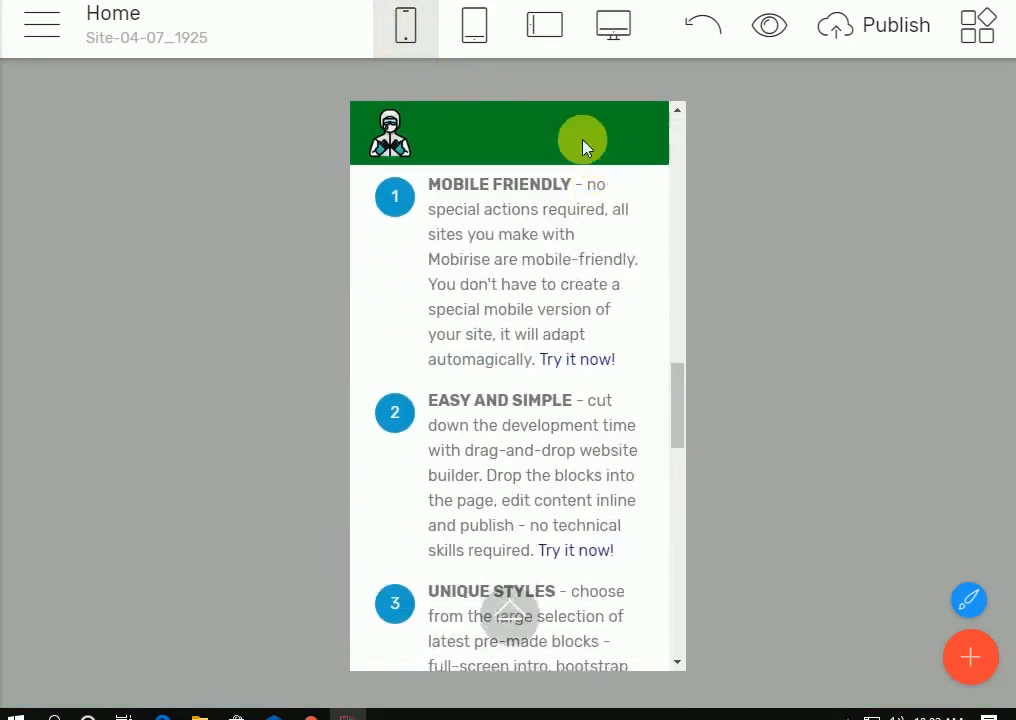
click(650, 131)
click(653, 131)
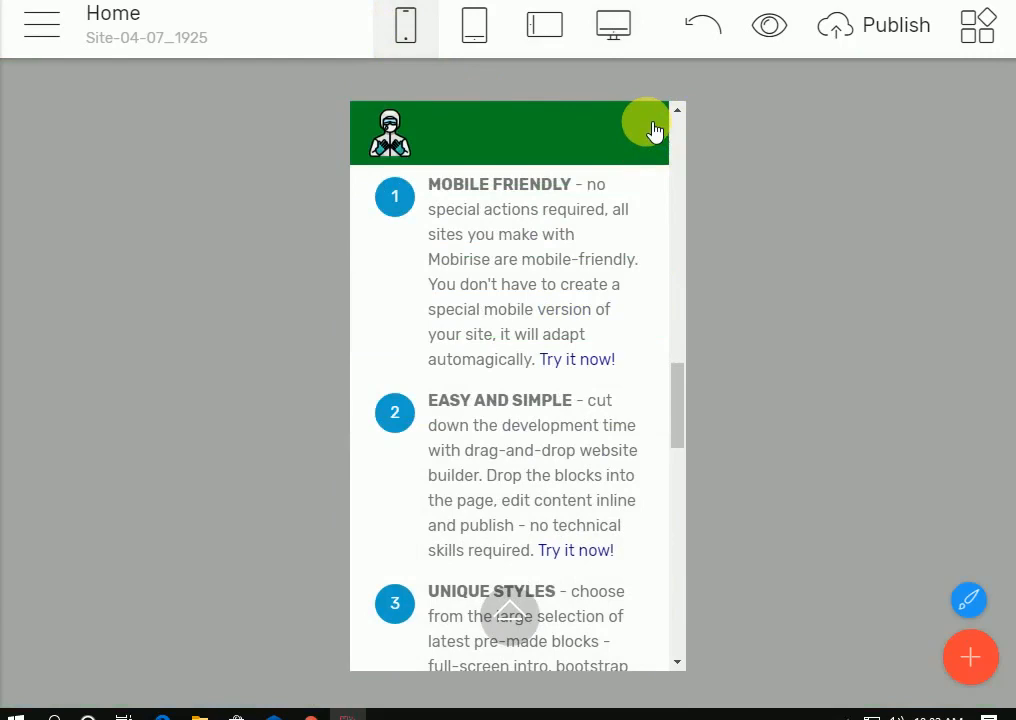
Step: Return to desktop view and set the menu block's hamburger color to white
click(613, 27)
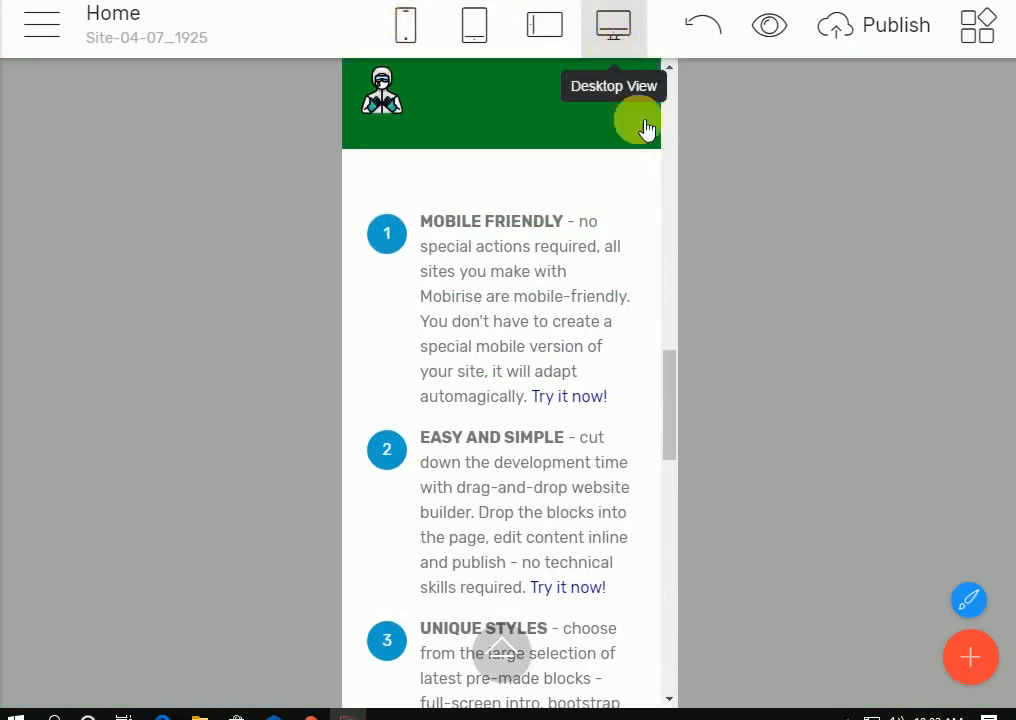
scroll(880, 227, up, 10)
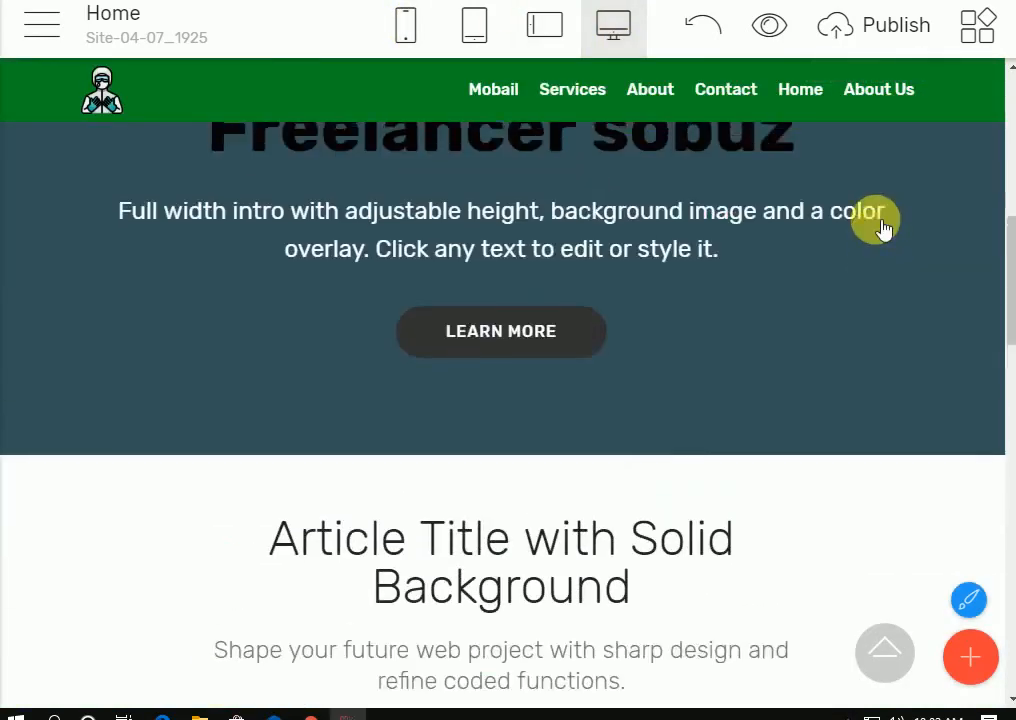
scroll(875, 218, up, 3)
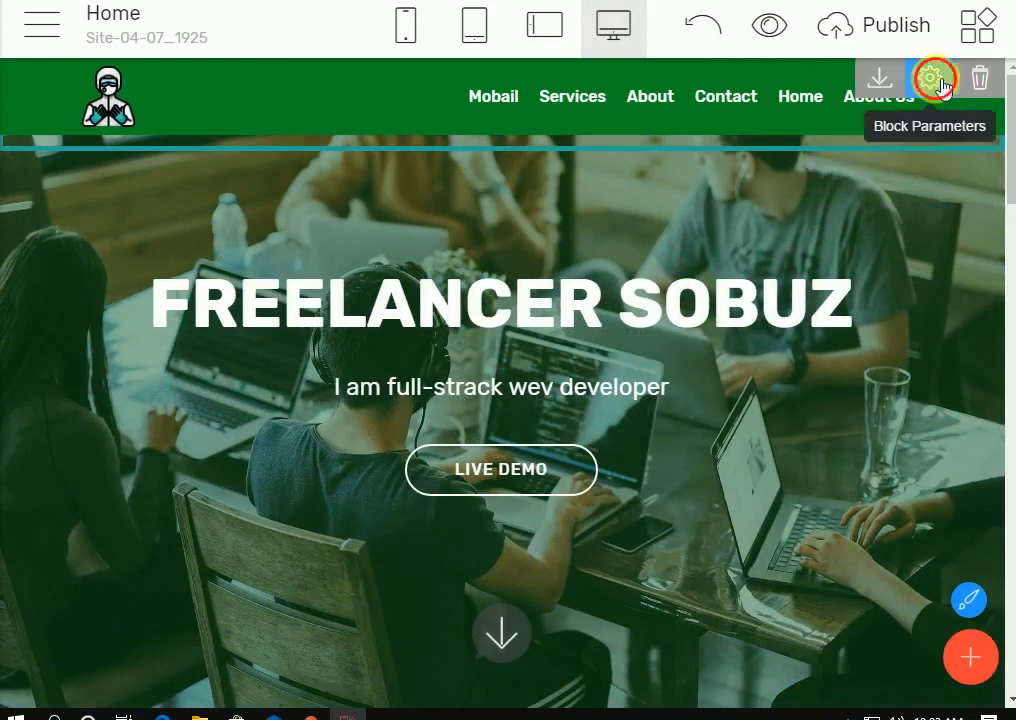
click(930, 77)
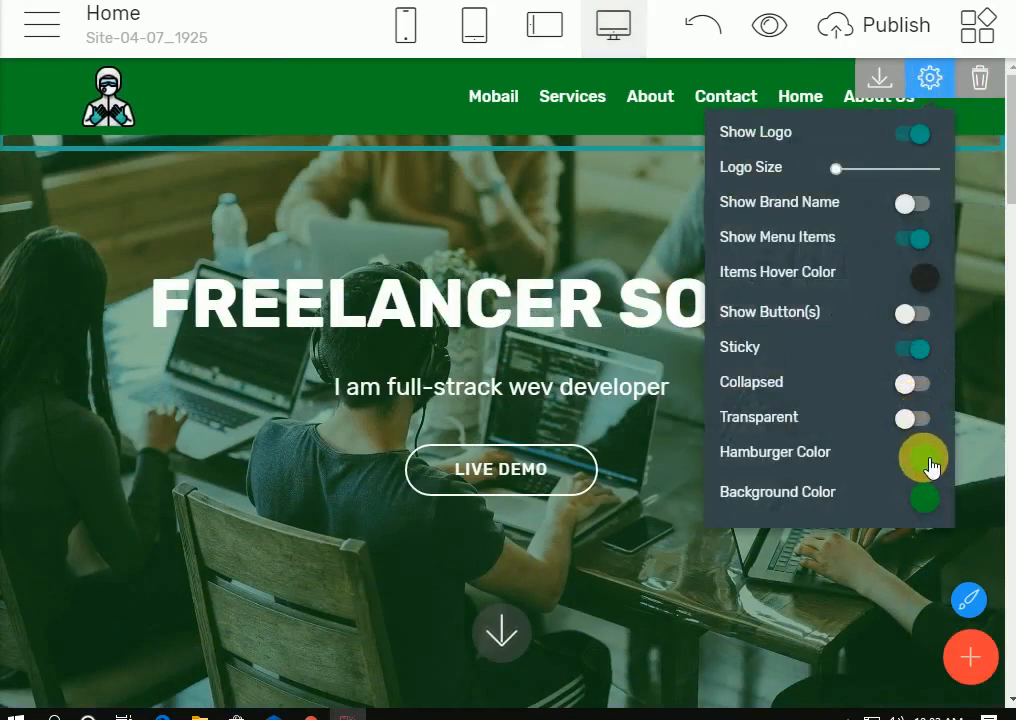
click(928, 462)
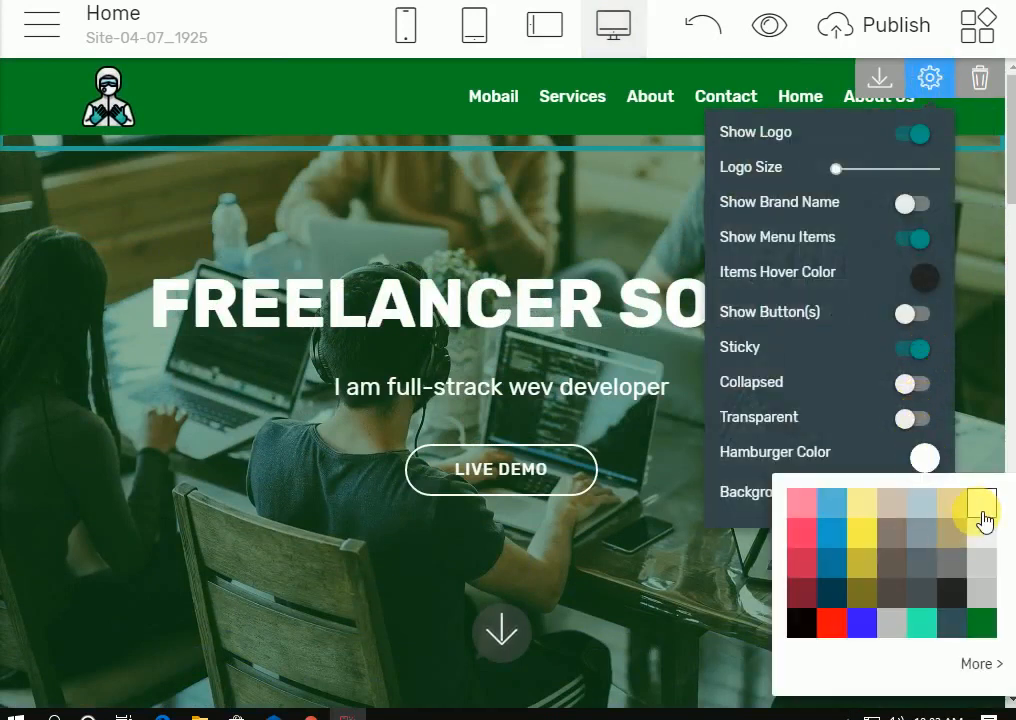
click(975, 451)
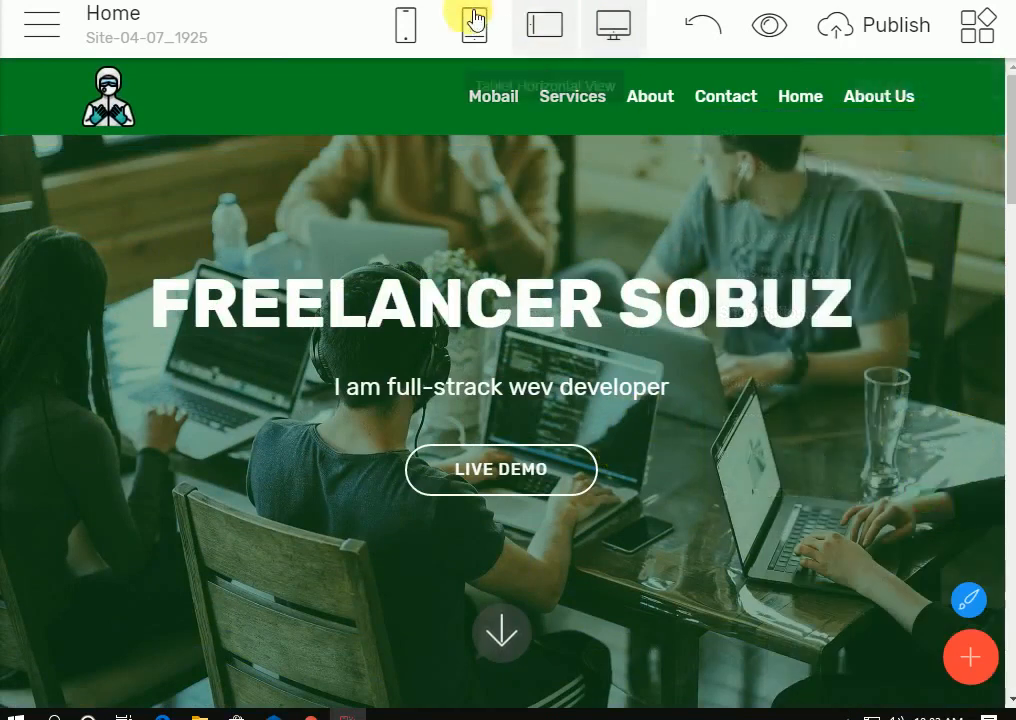
Step: Switch to mobile view and test the hamburger menu by opening and closing it
click(418, 31)
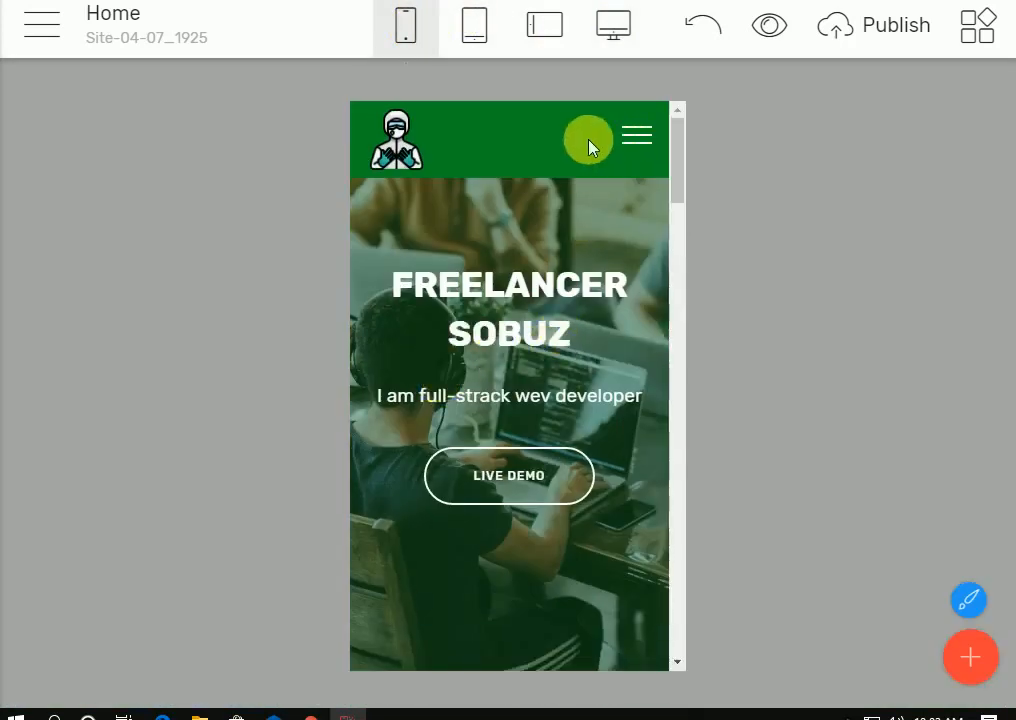
click(643, 146)
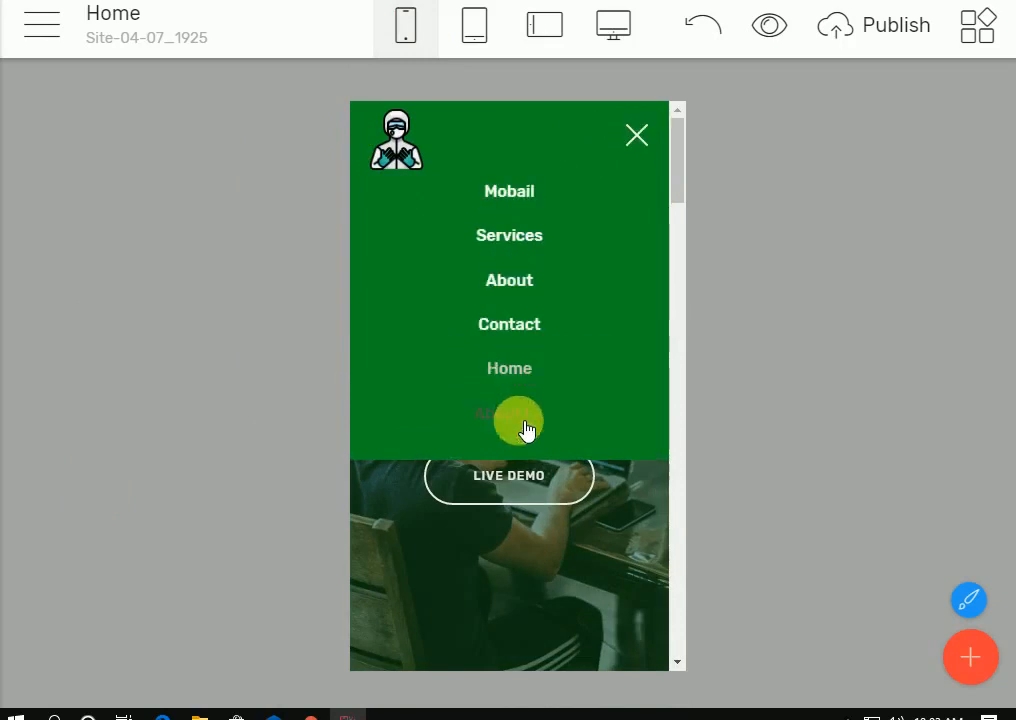
click(638, 134)
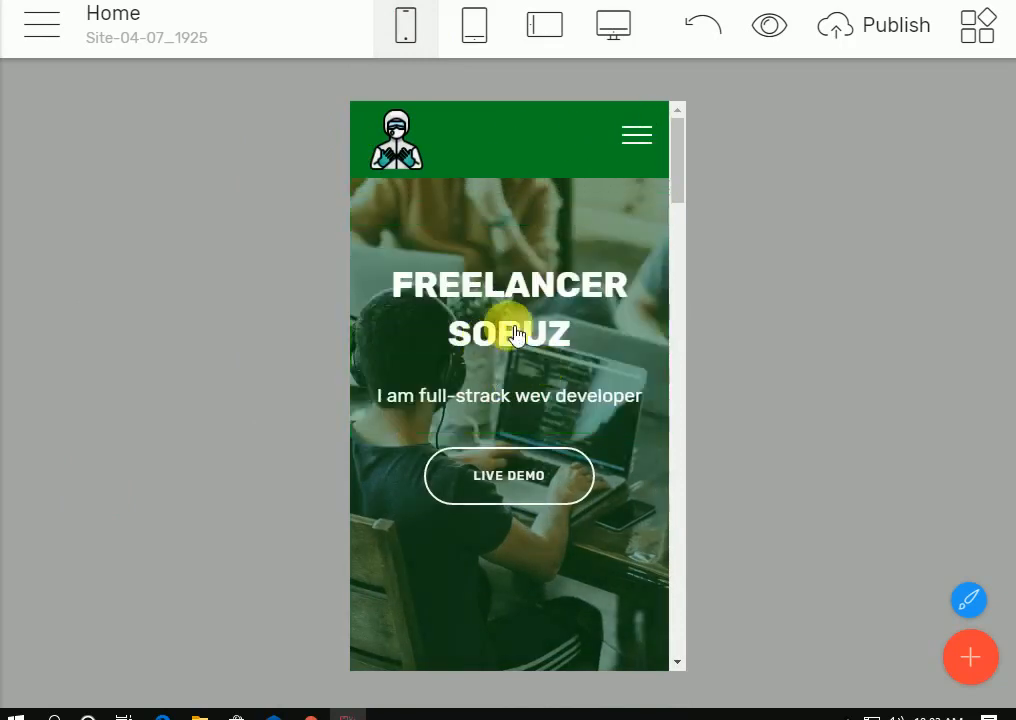
Step: Examine the mobile layout of every block down to the footer and return to the page's start
scroll(508, 330, down, 5)
scroll(505, 328, down, 5)
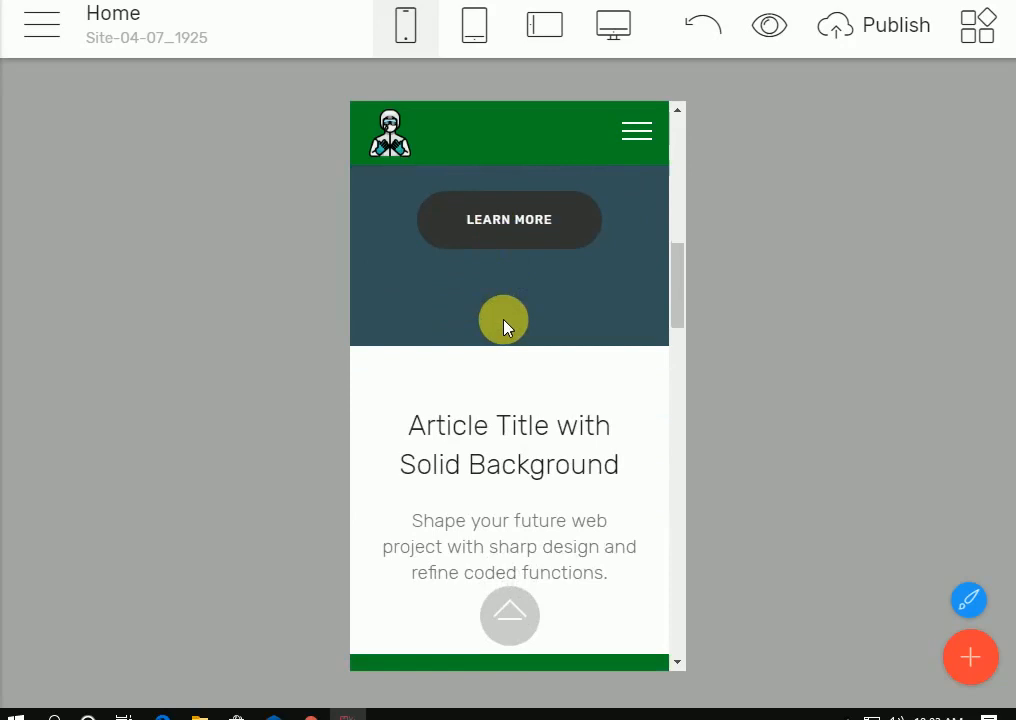
scroll(644, 336, up, 2)
scroll(520, 325, down, 2)
scroll(522, 327, down, 5)
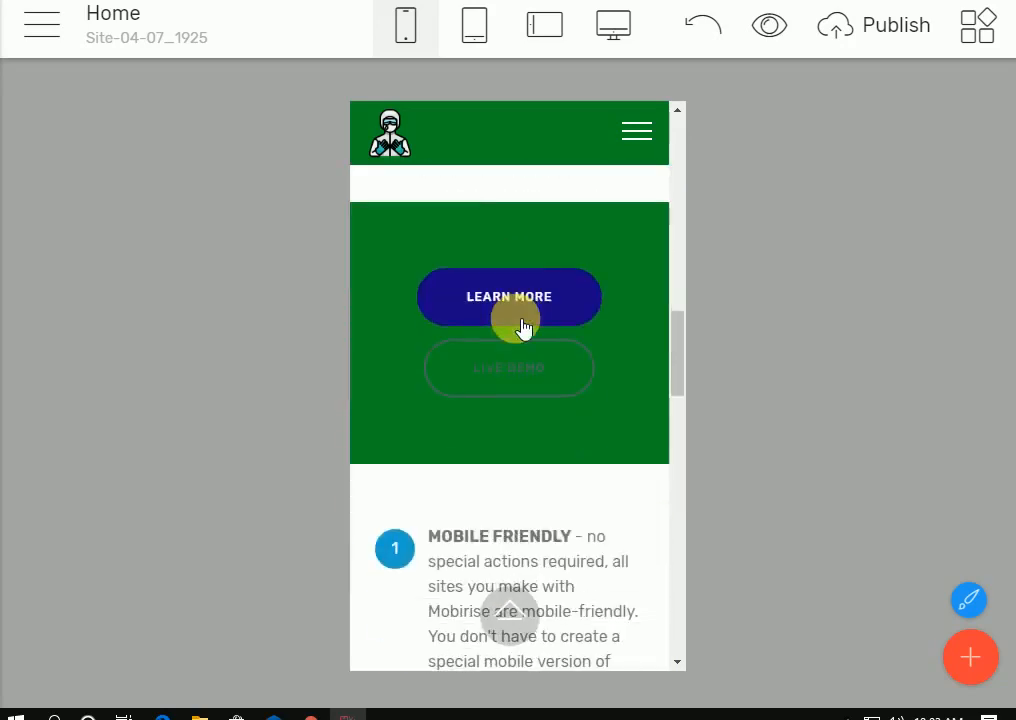
scroll(530, 370, down, 2)
scroll(503, 391, down, 10)
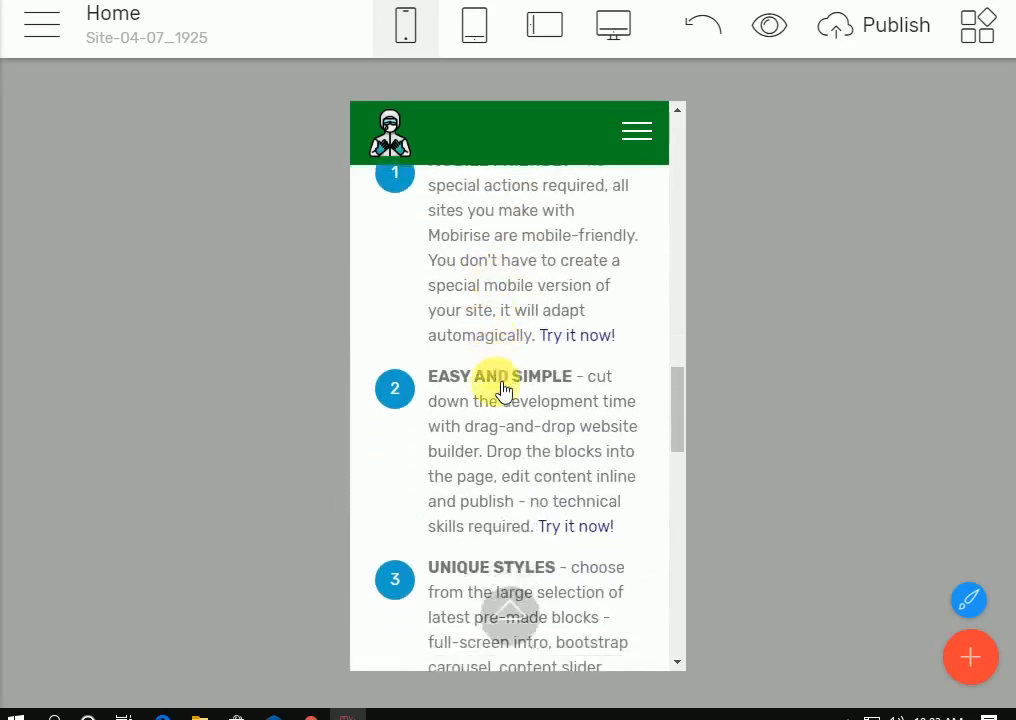
scroll(505, 375, down, 8)
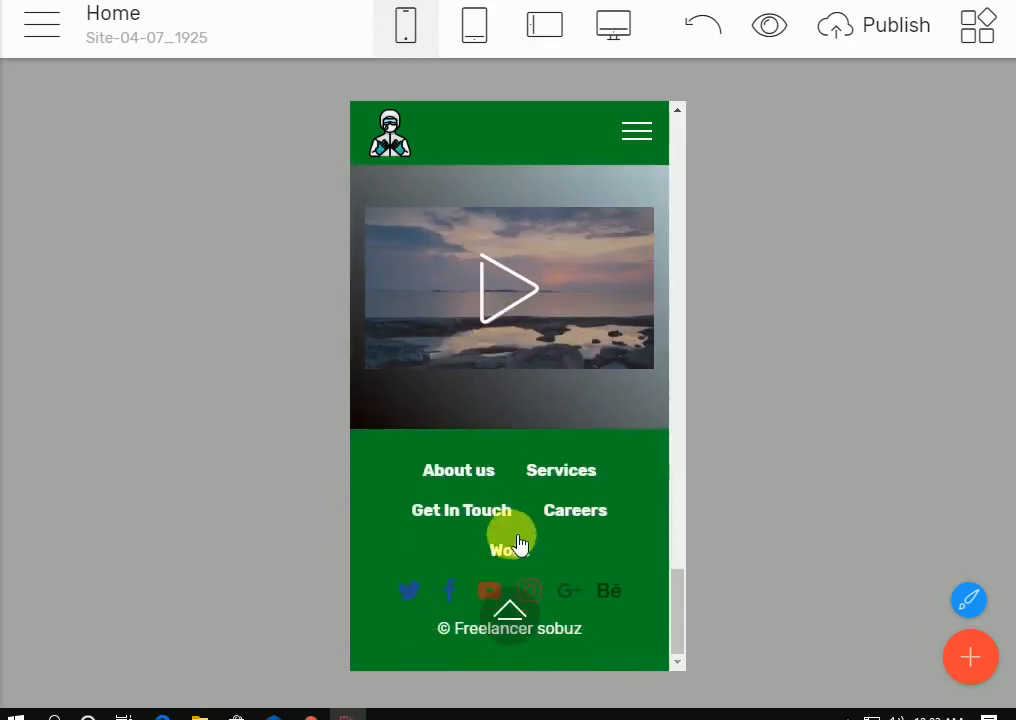
click(520, 615)
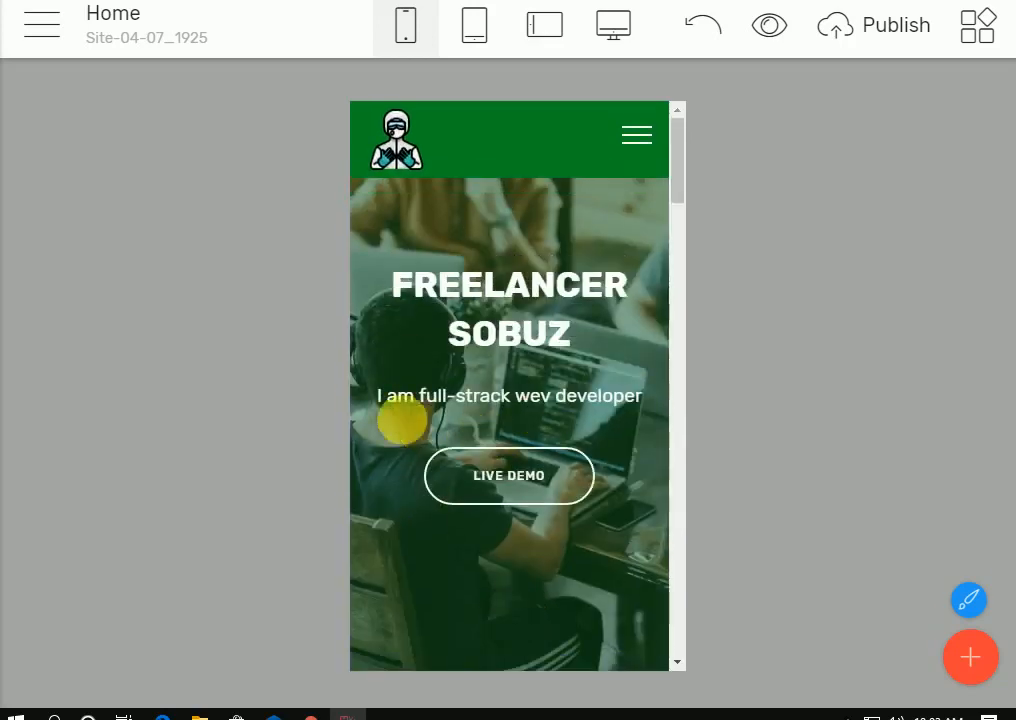
Step: Examine the page's layout in vertical tablet view from the header down to the footer
click(474, 25)
scroll(378, 222, down, 4)
scroll(378, 222, up, 4)
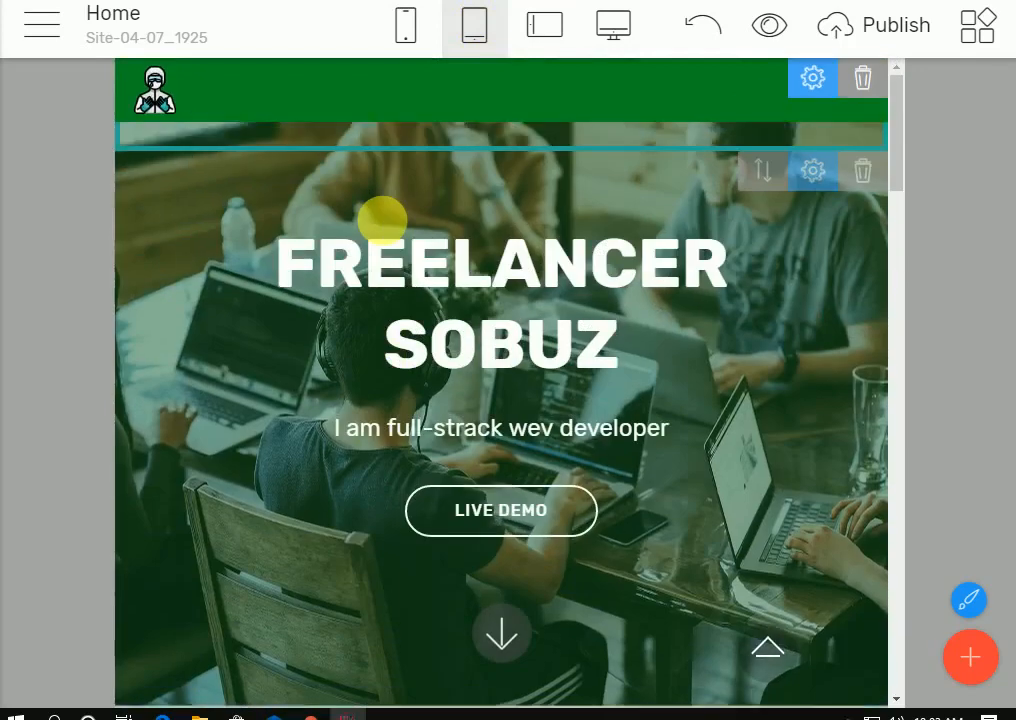
scroll(510, 268, down, 10)
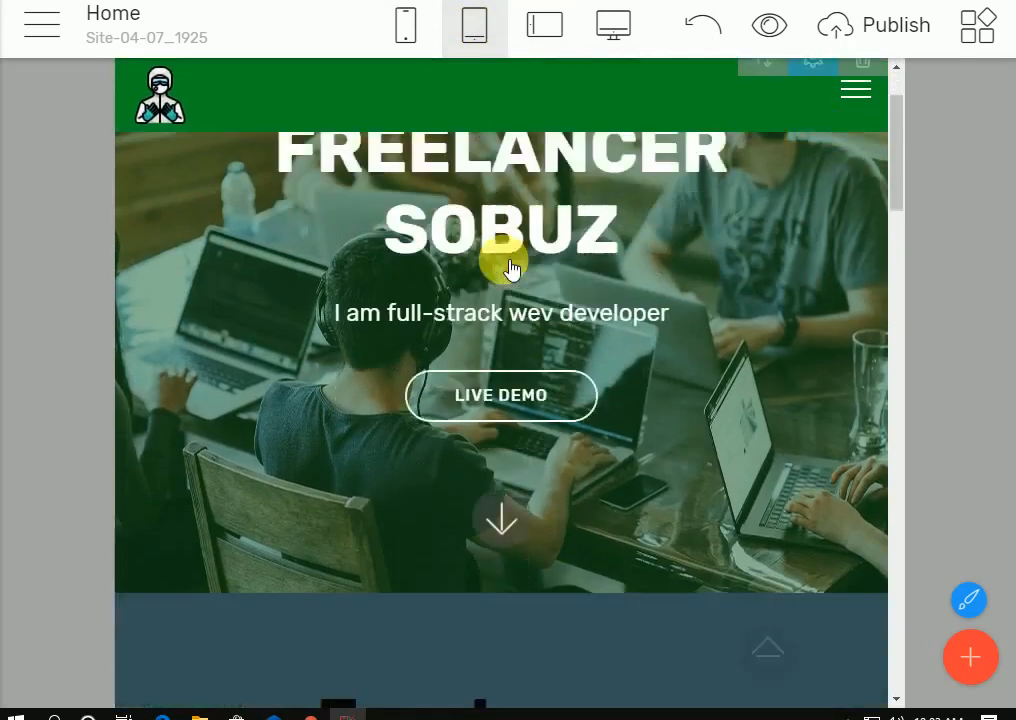
scroll(516, 268, down, 10)
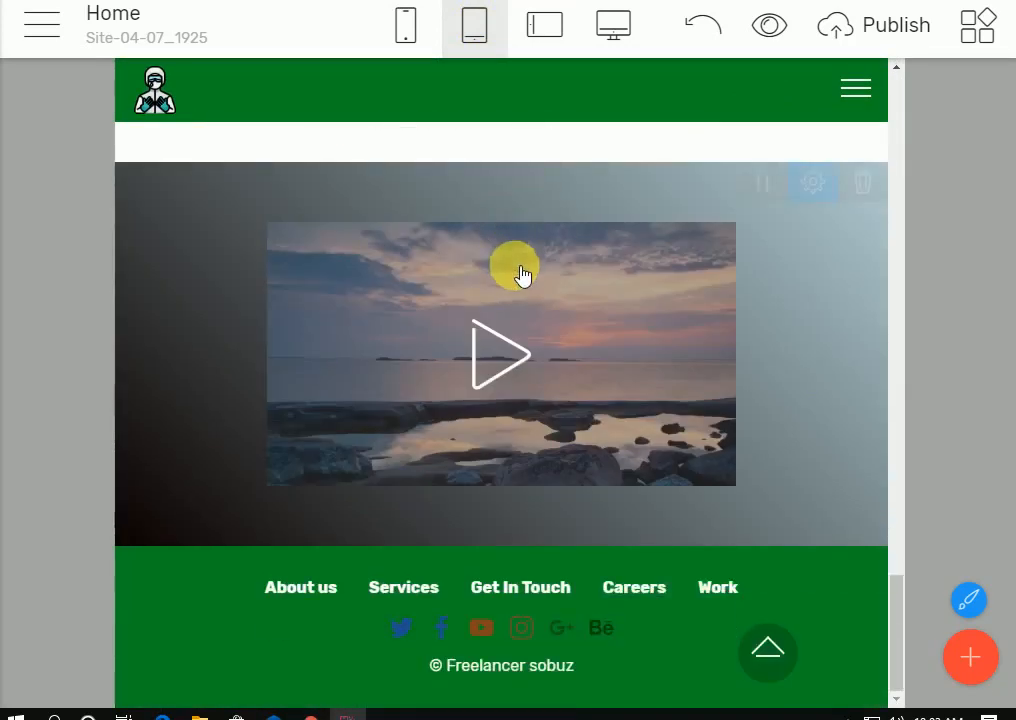
Step: Check the page in horizontal tablet view and return to the page's start in desktop view
click(544, 30)
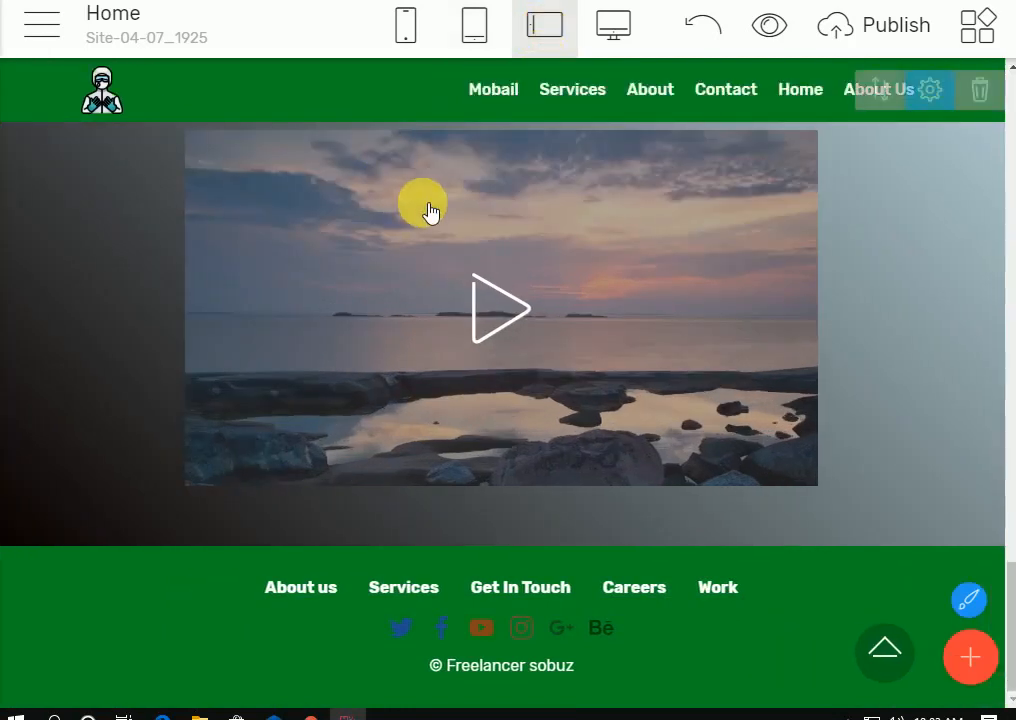
click(612, 28)
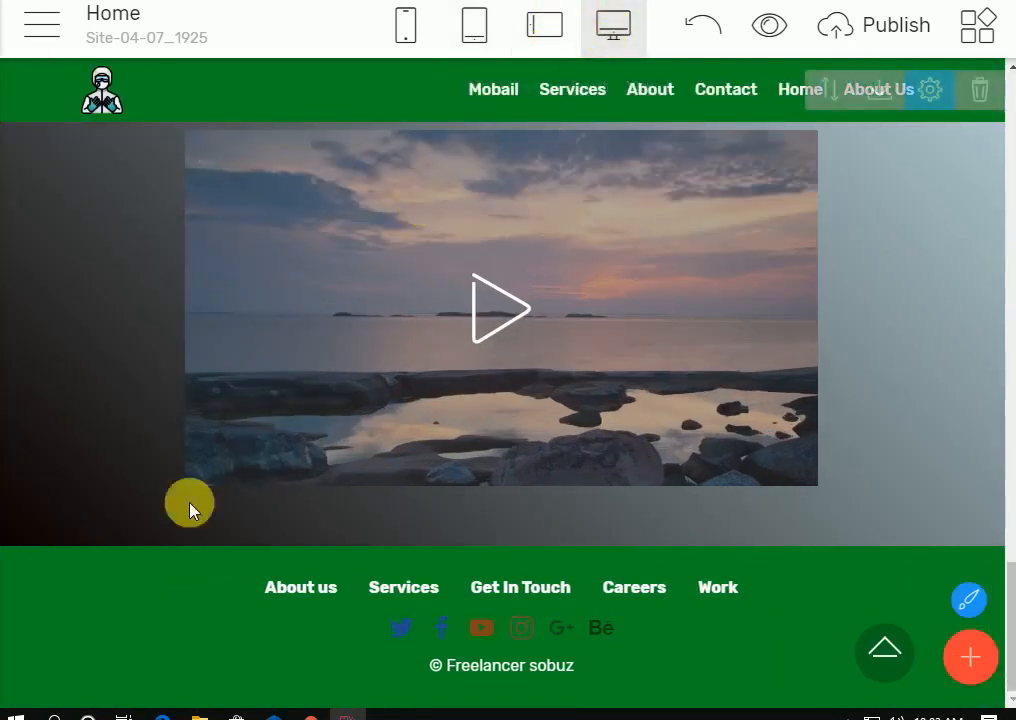
scroll(585, 526, up, 10)
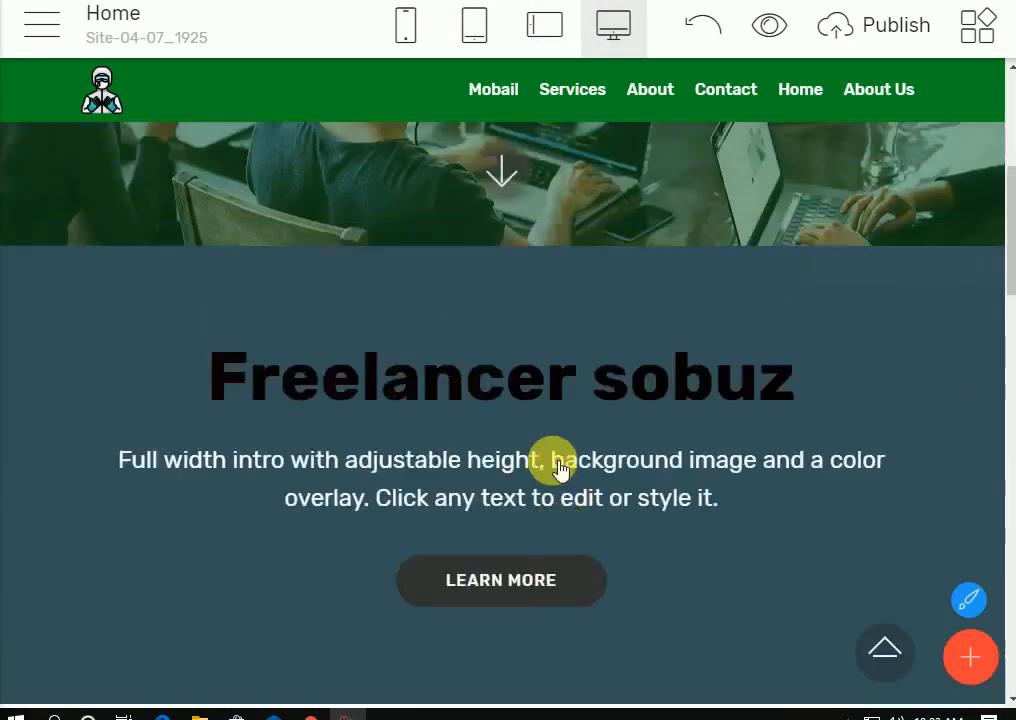
scroll(559, 471, up, 5)
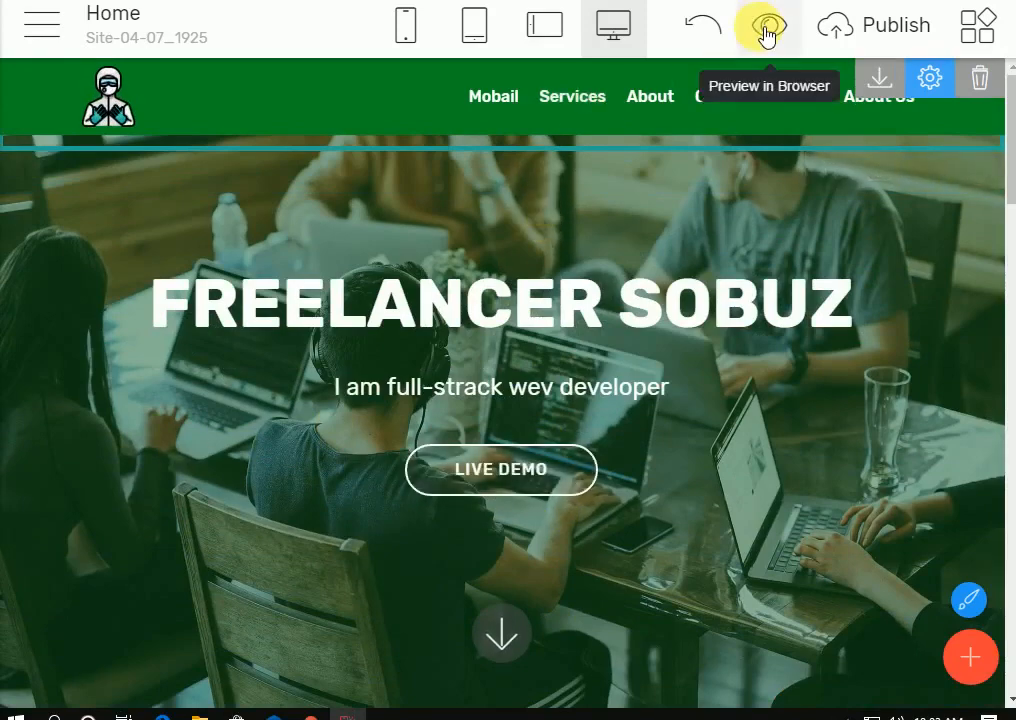
Step: Preview the site in the browser and examine its blocks, video and footer
click(766, 33)
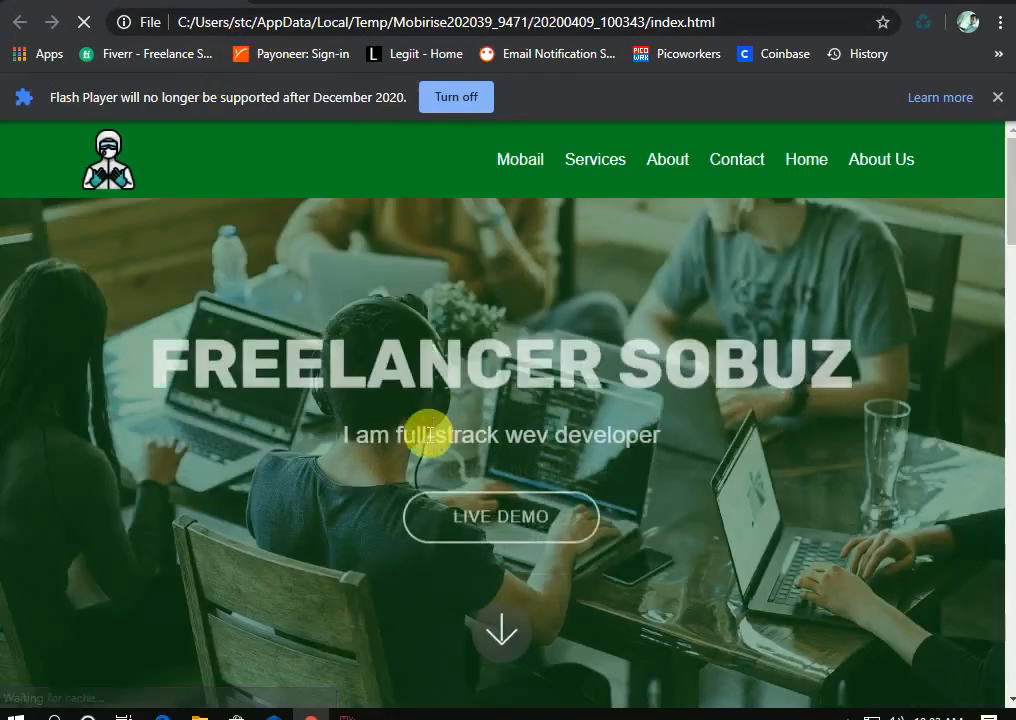
scroll(592, 474, down, 3)
scroll(586, 474, down, 10)
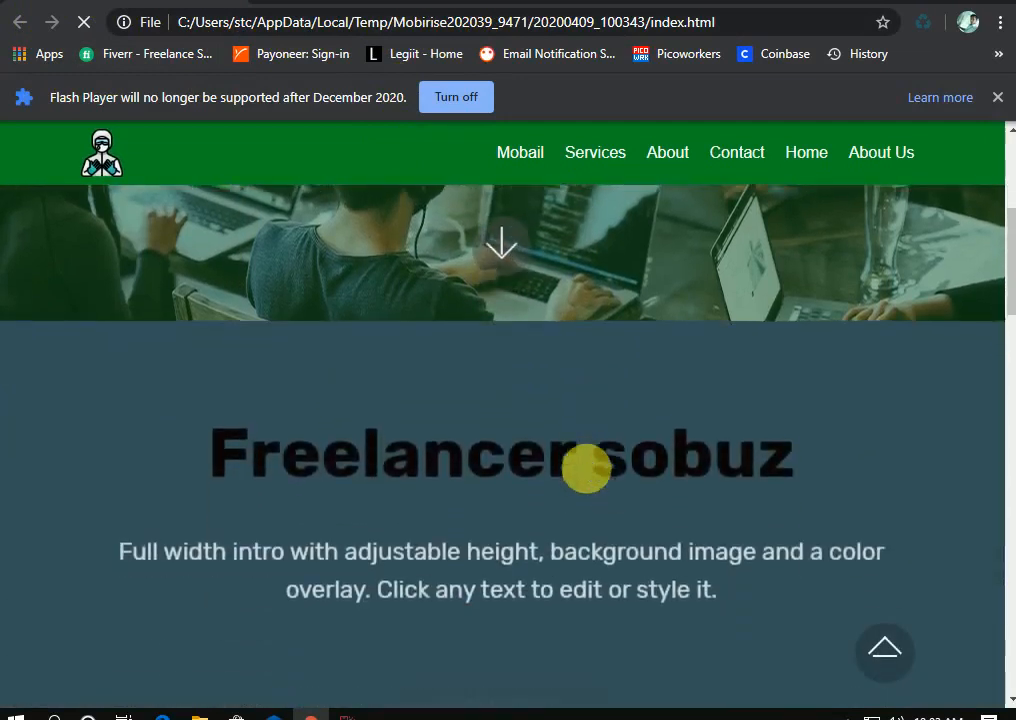
scroll(586, 474, down, 8)
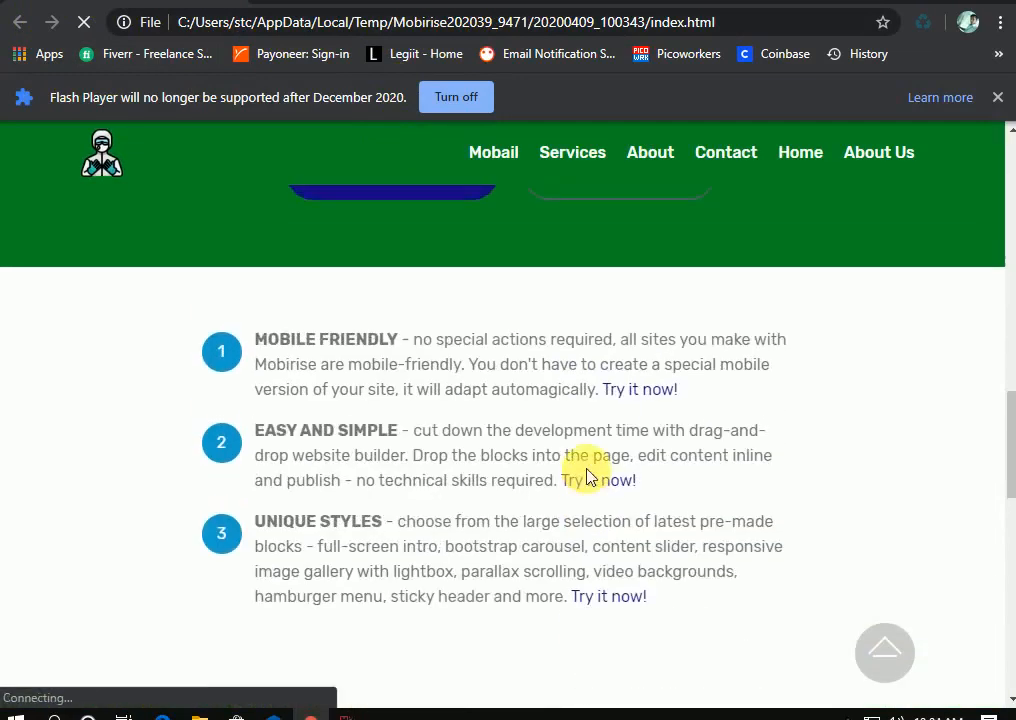
scroll(588, 470, down, 8)
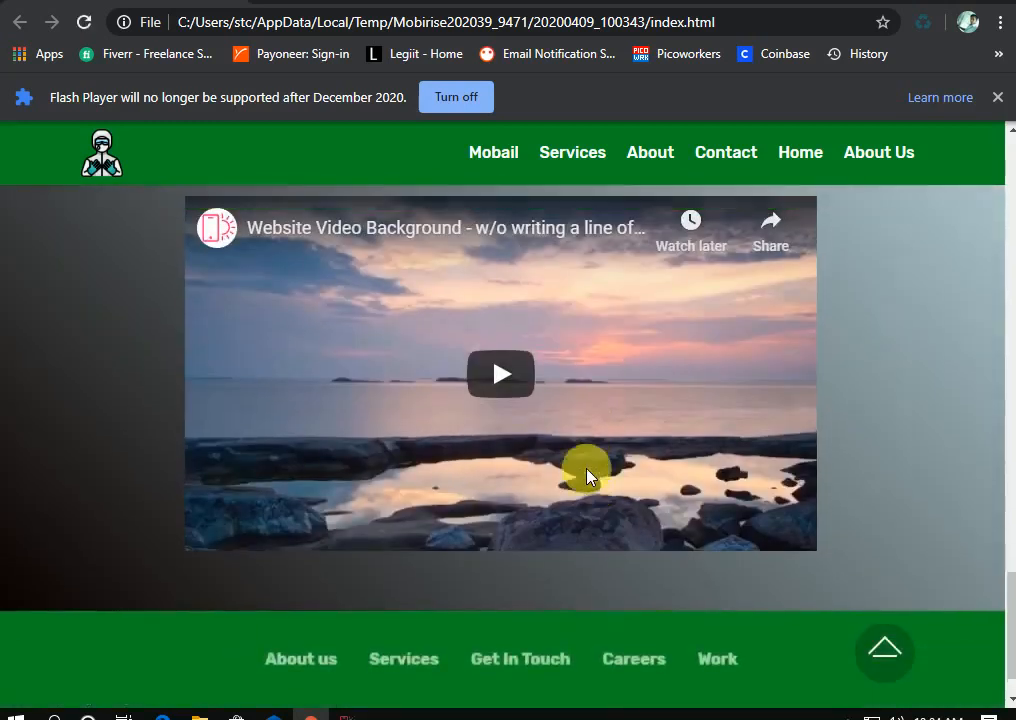
scroll(585, 472, up, 1)
scroll(553, 482, down, 2)
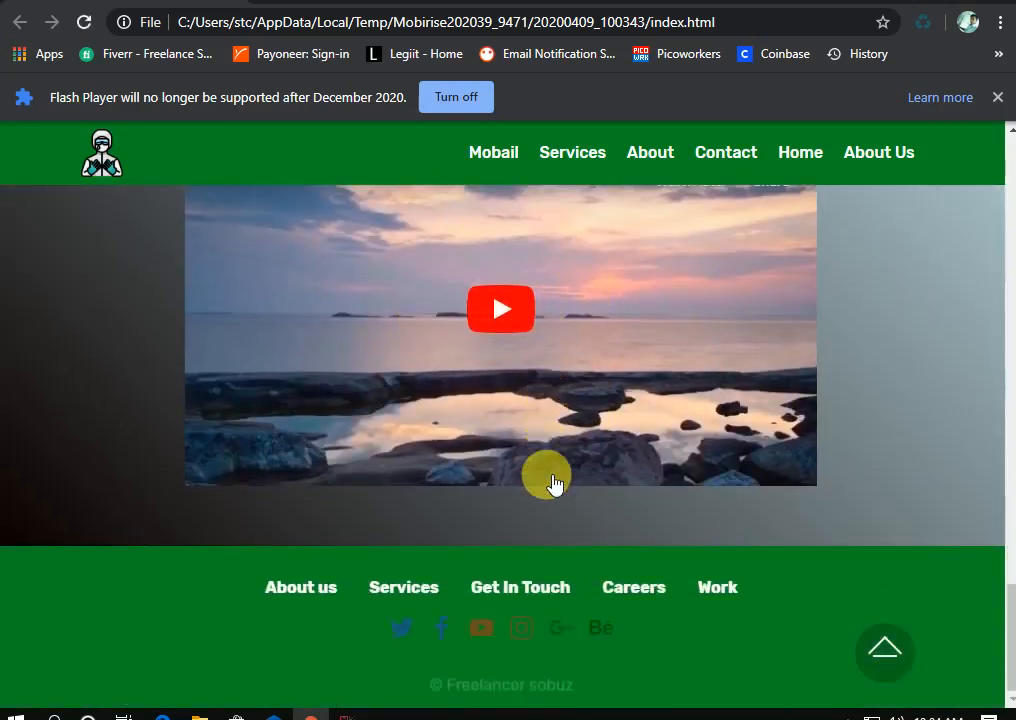
scroll(551, 481, up, 4)
scroll(547, 481, down, 3)
scroll(548, 482, down, 1)
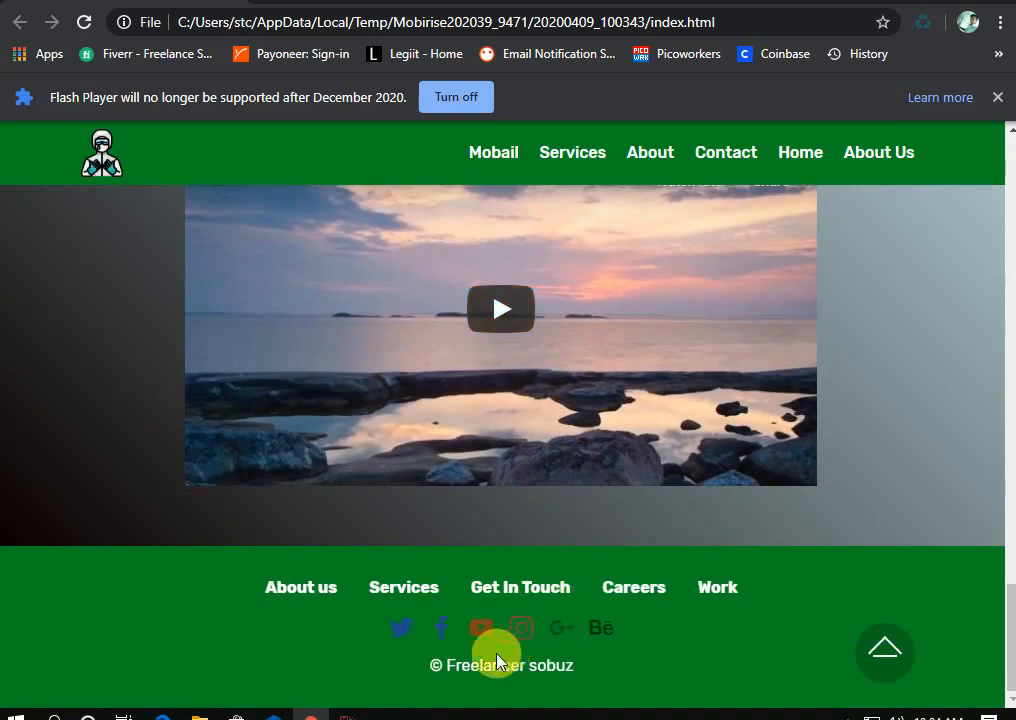
scroll(558, 668, up, 10)
scroll(547, 652, up, 10)
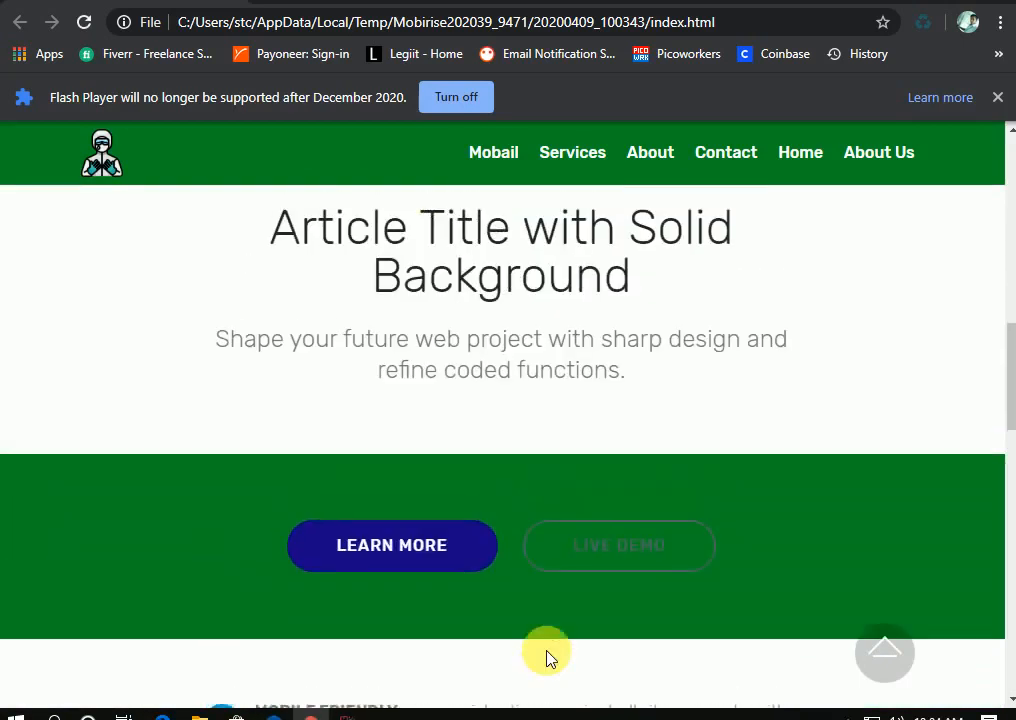